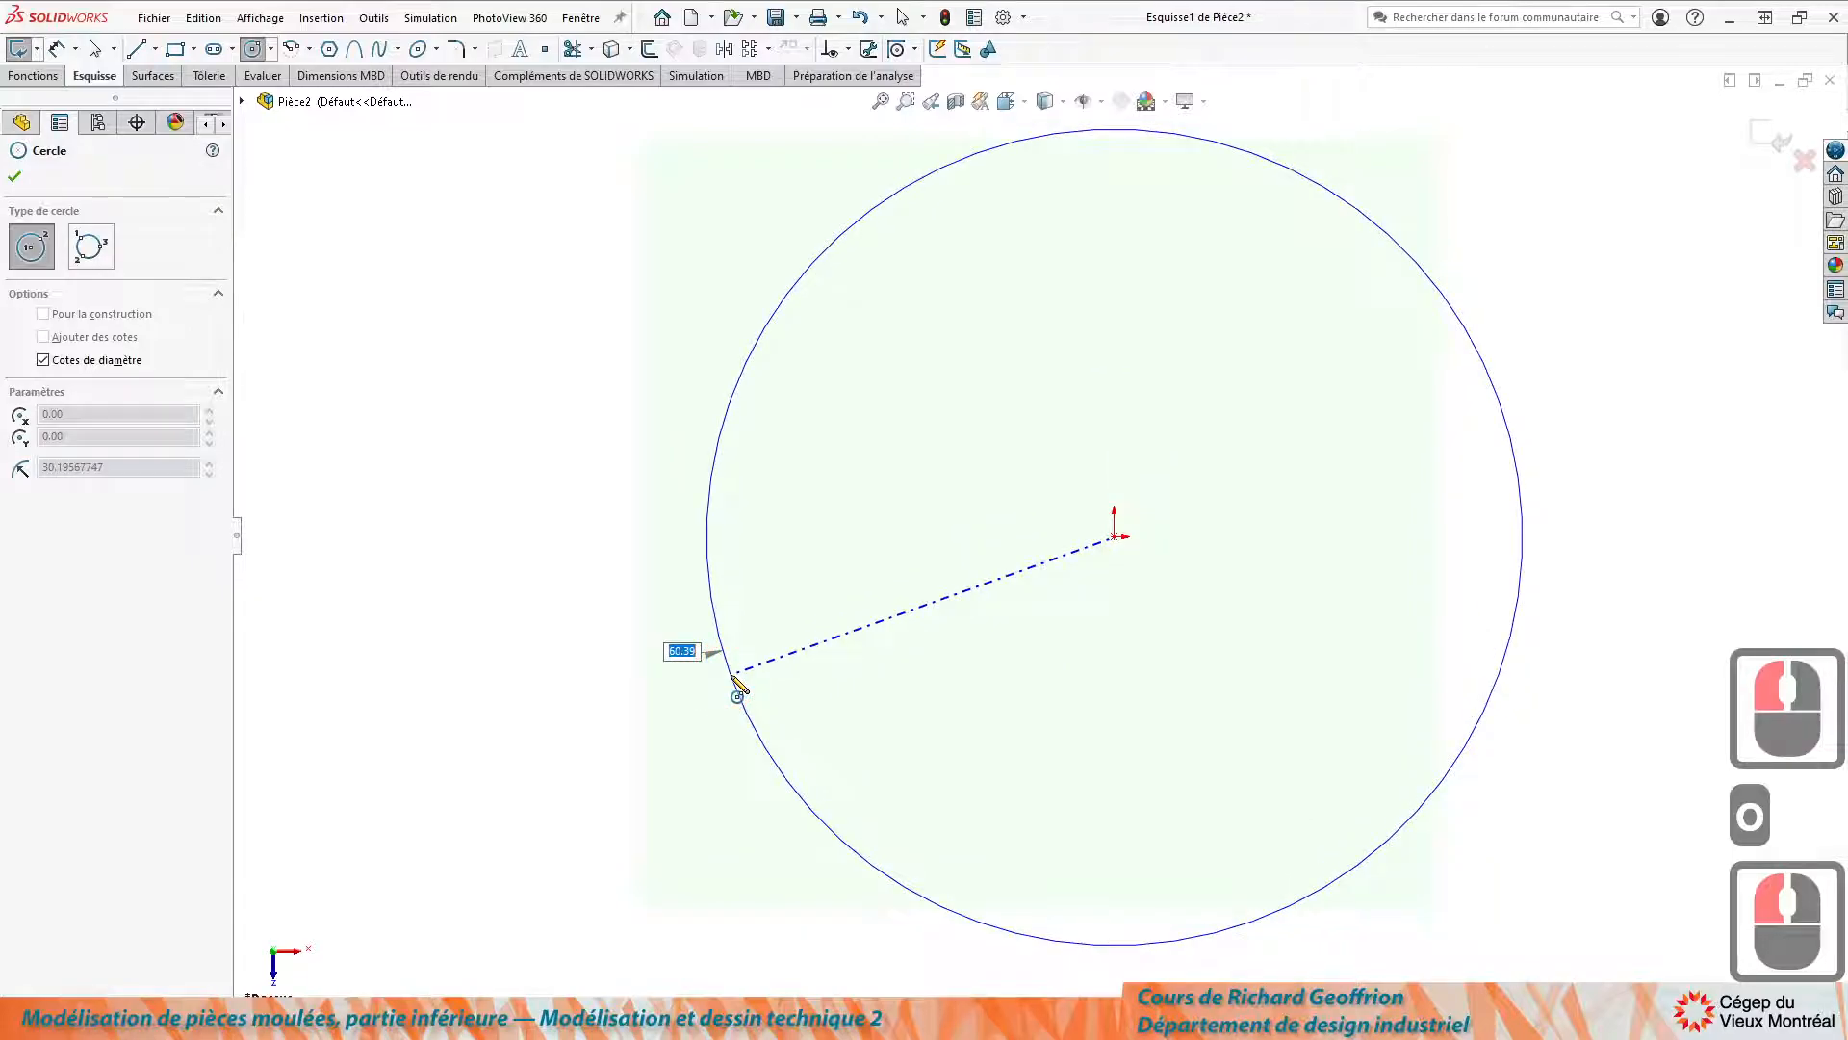
Set the diameter of the circle centred on the origin to 80 mm.
type("80")
key("Return")
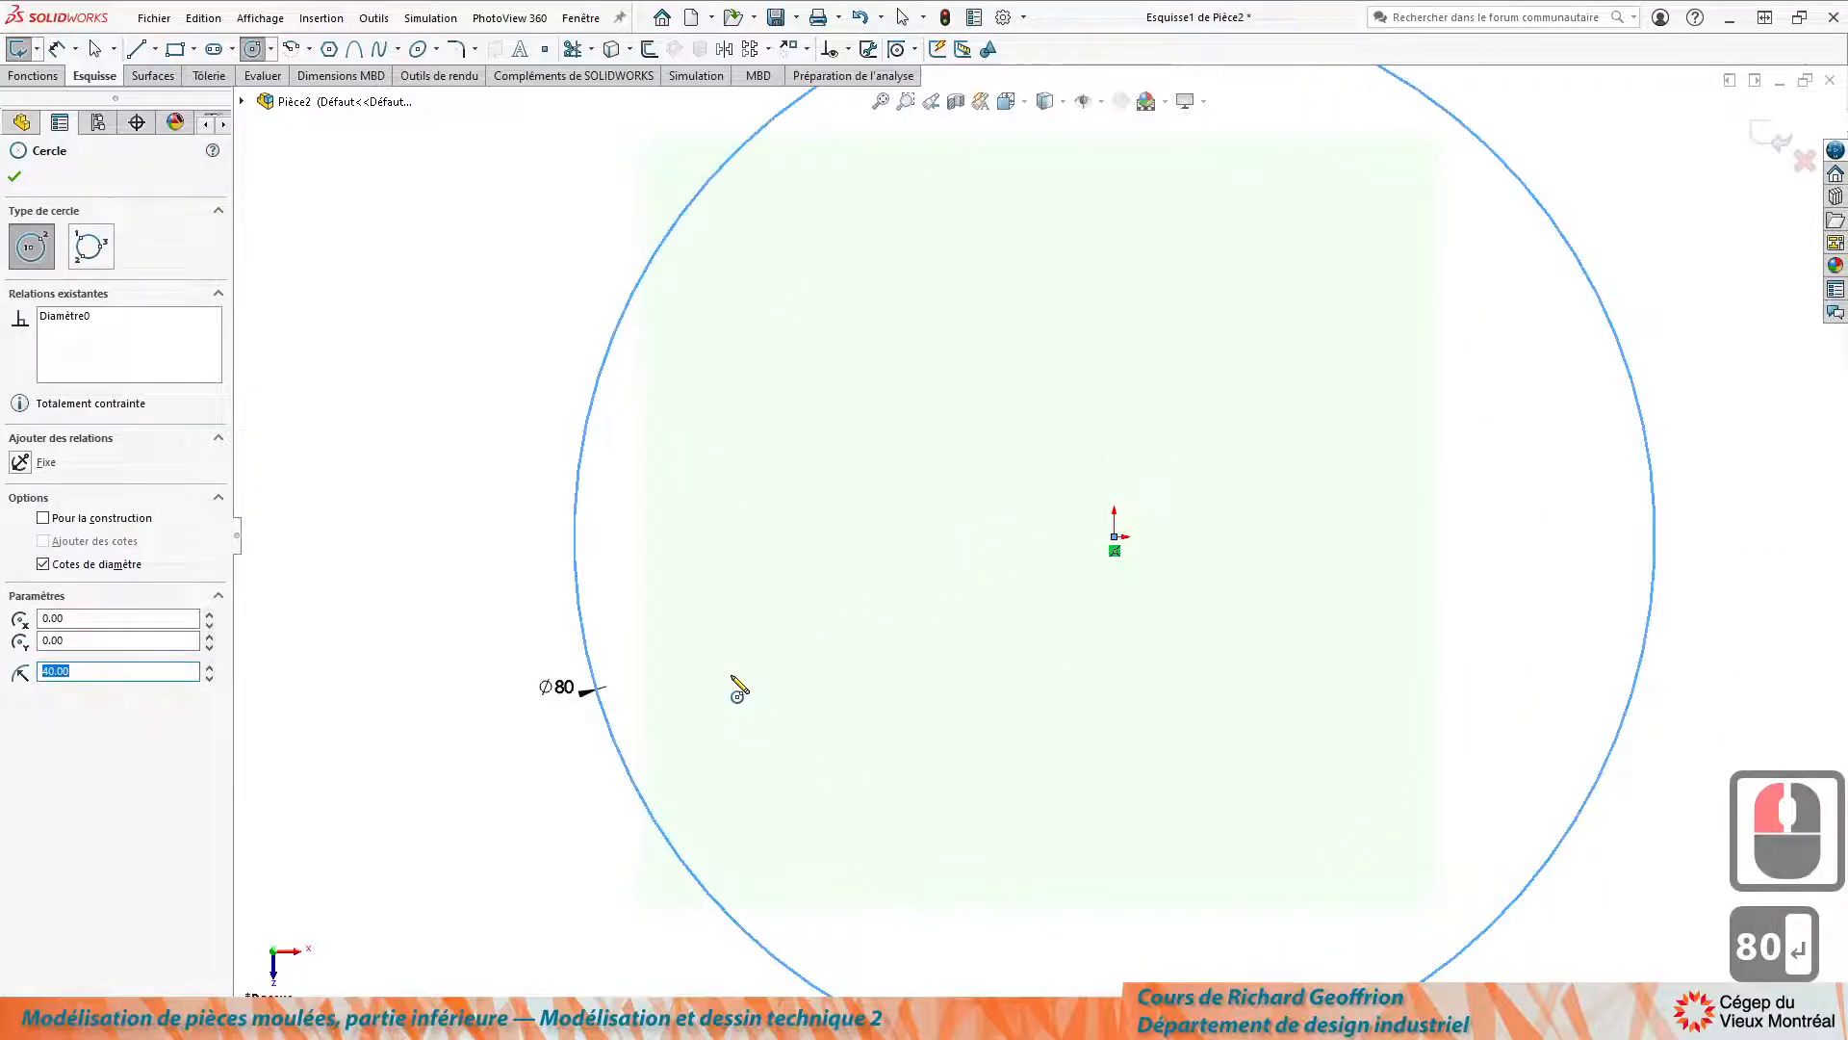
Extrude the circle 10 mm as a boss in the reversed direction with a 5° inward draft, checking the values against the reference drawing.
key("shift+e")
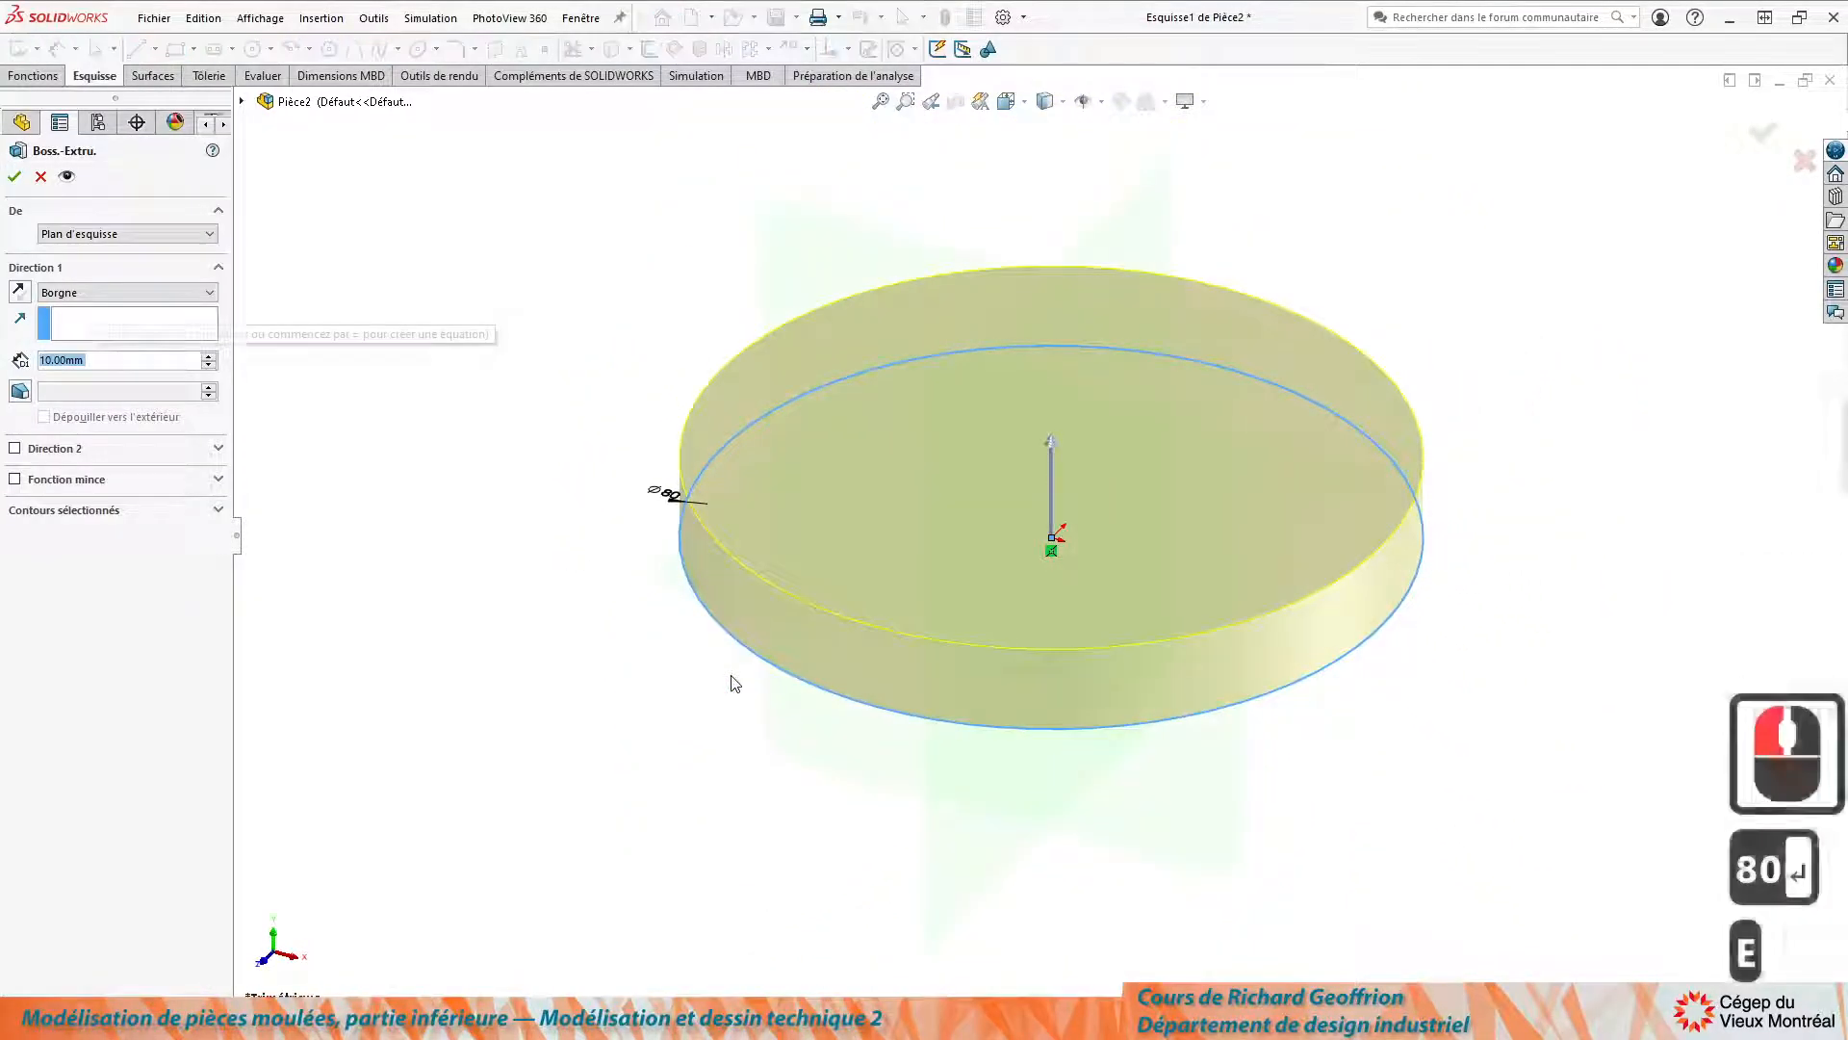
key("alt+Tab")
key("alt+Tab")
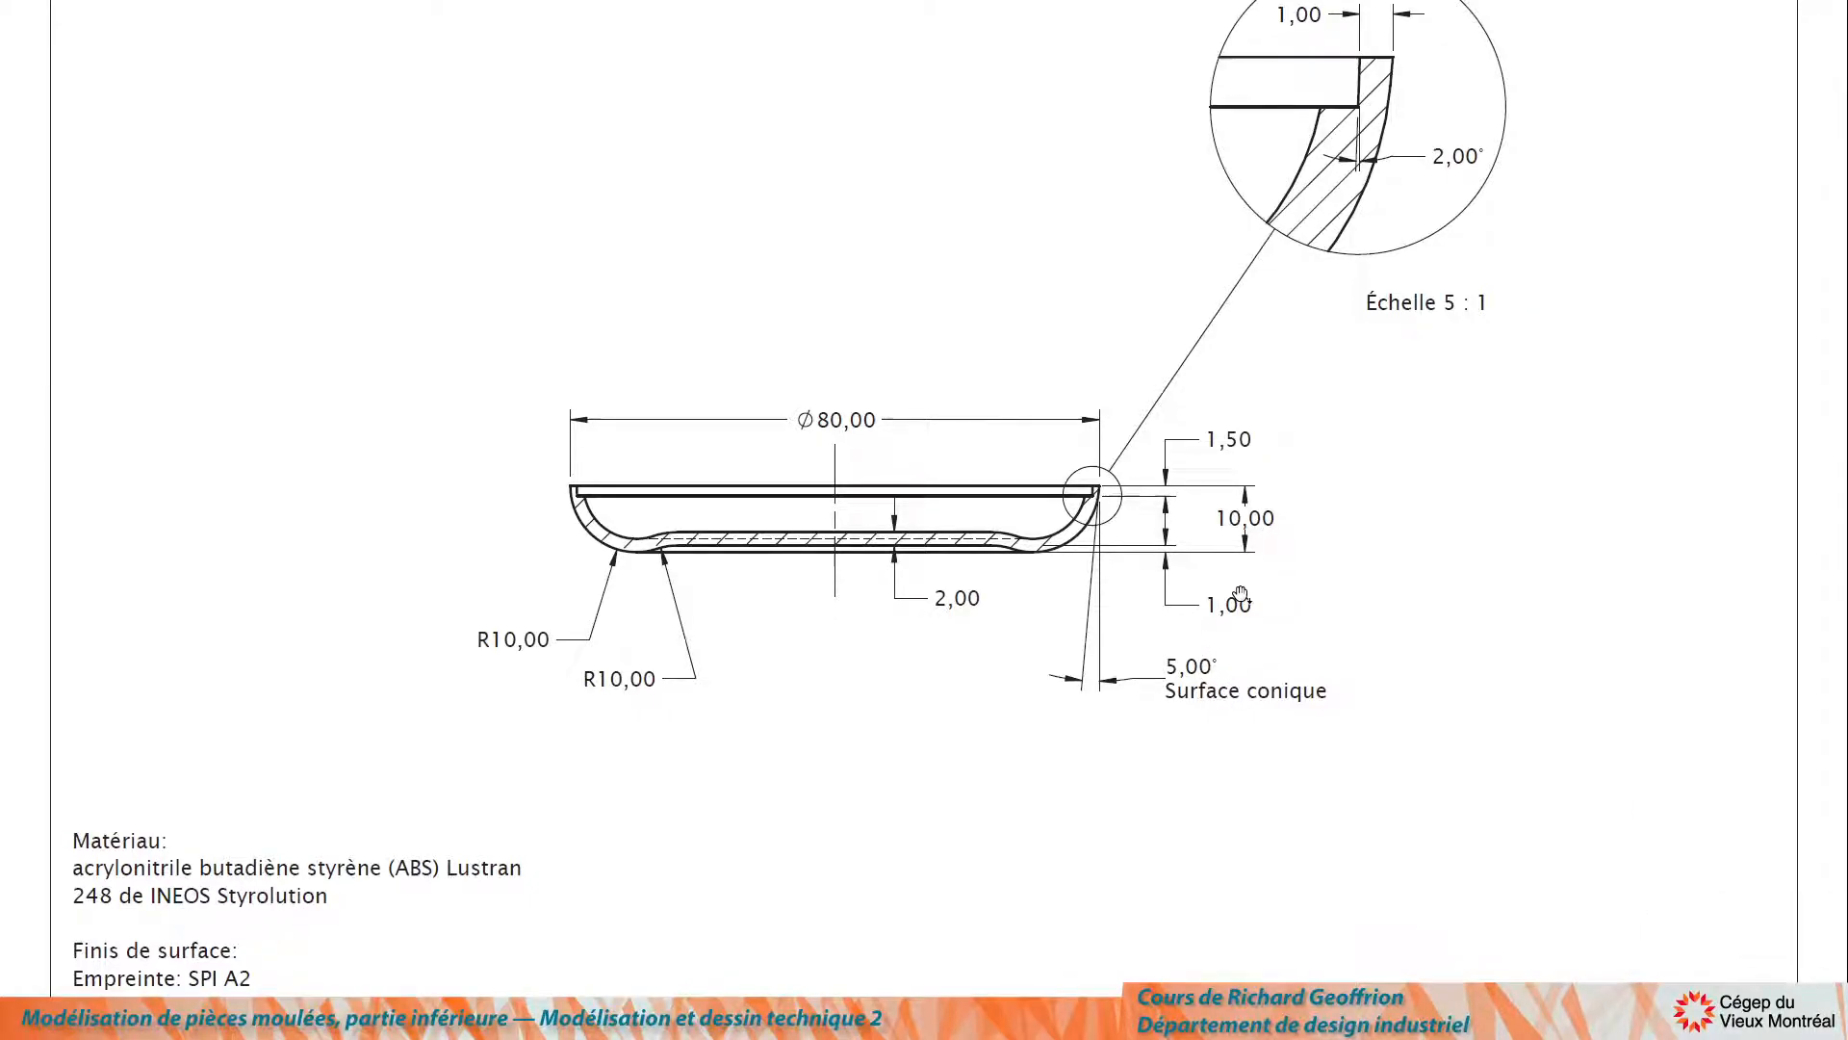
key("alt+Tab")
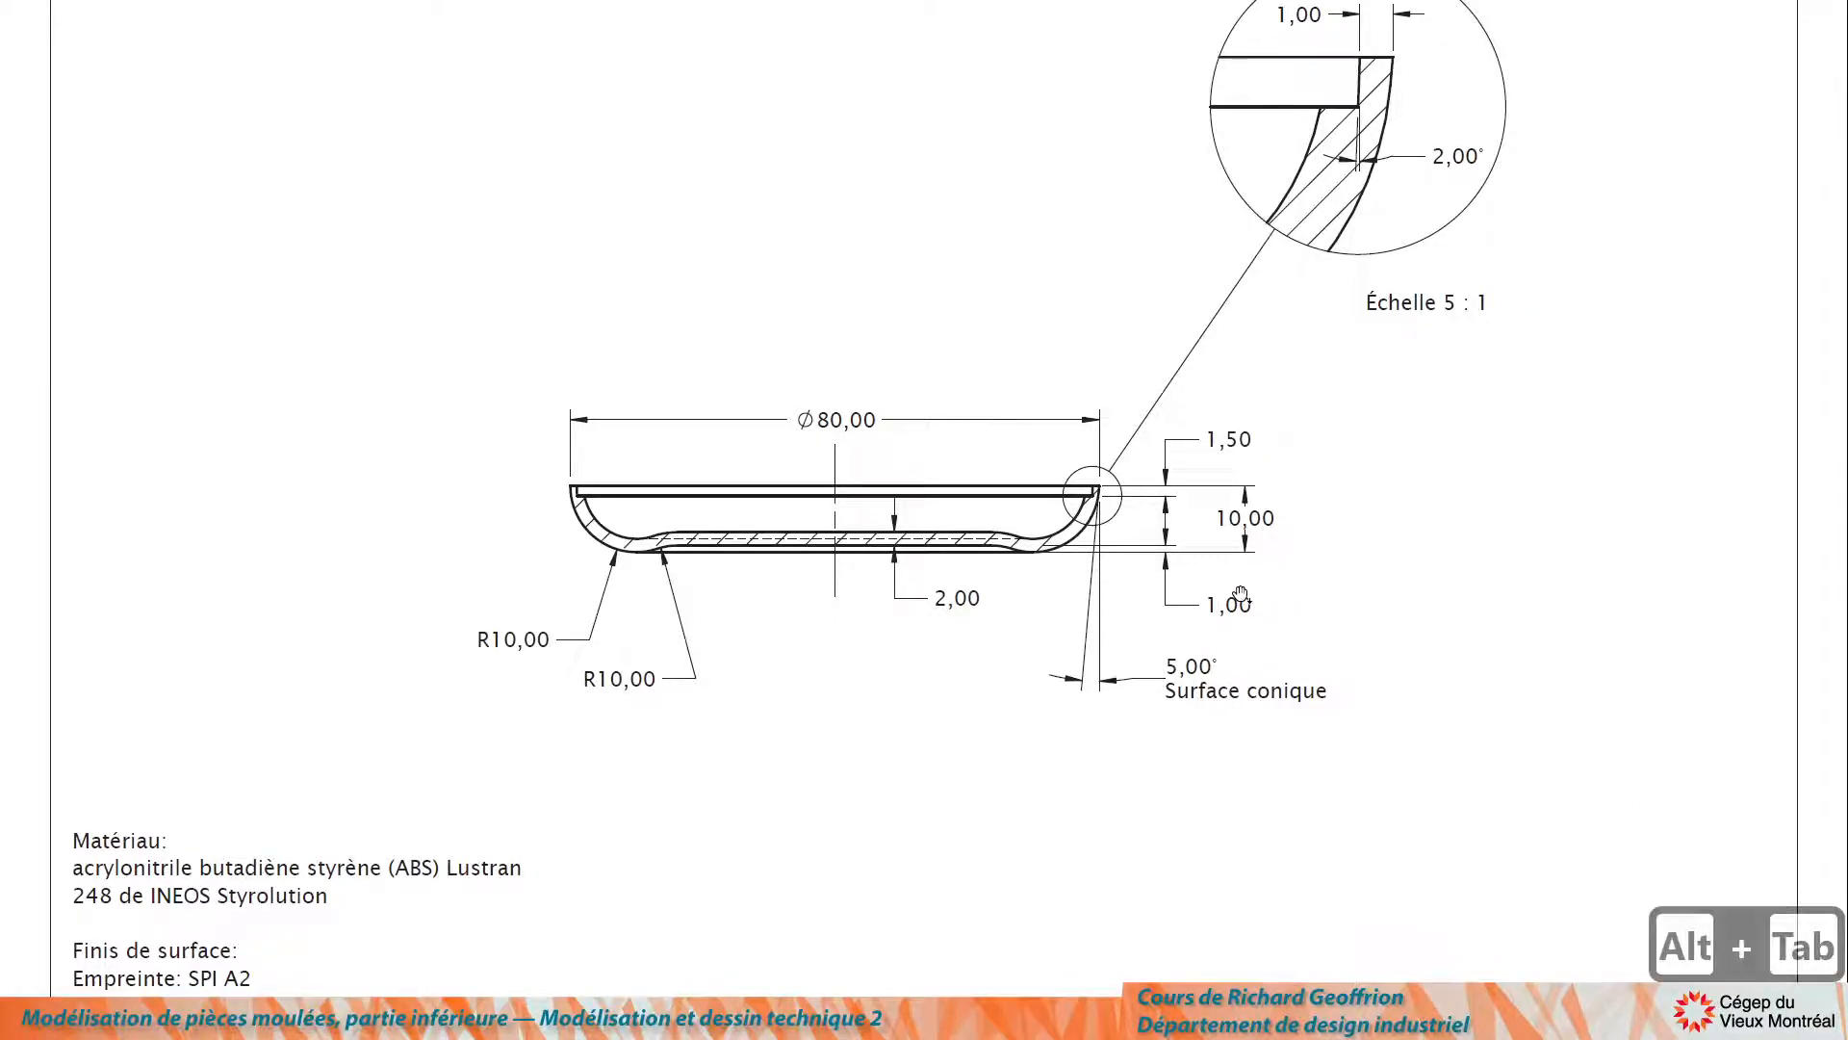
key("alt+Tab")
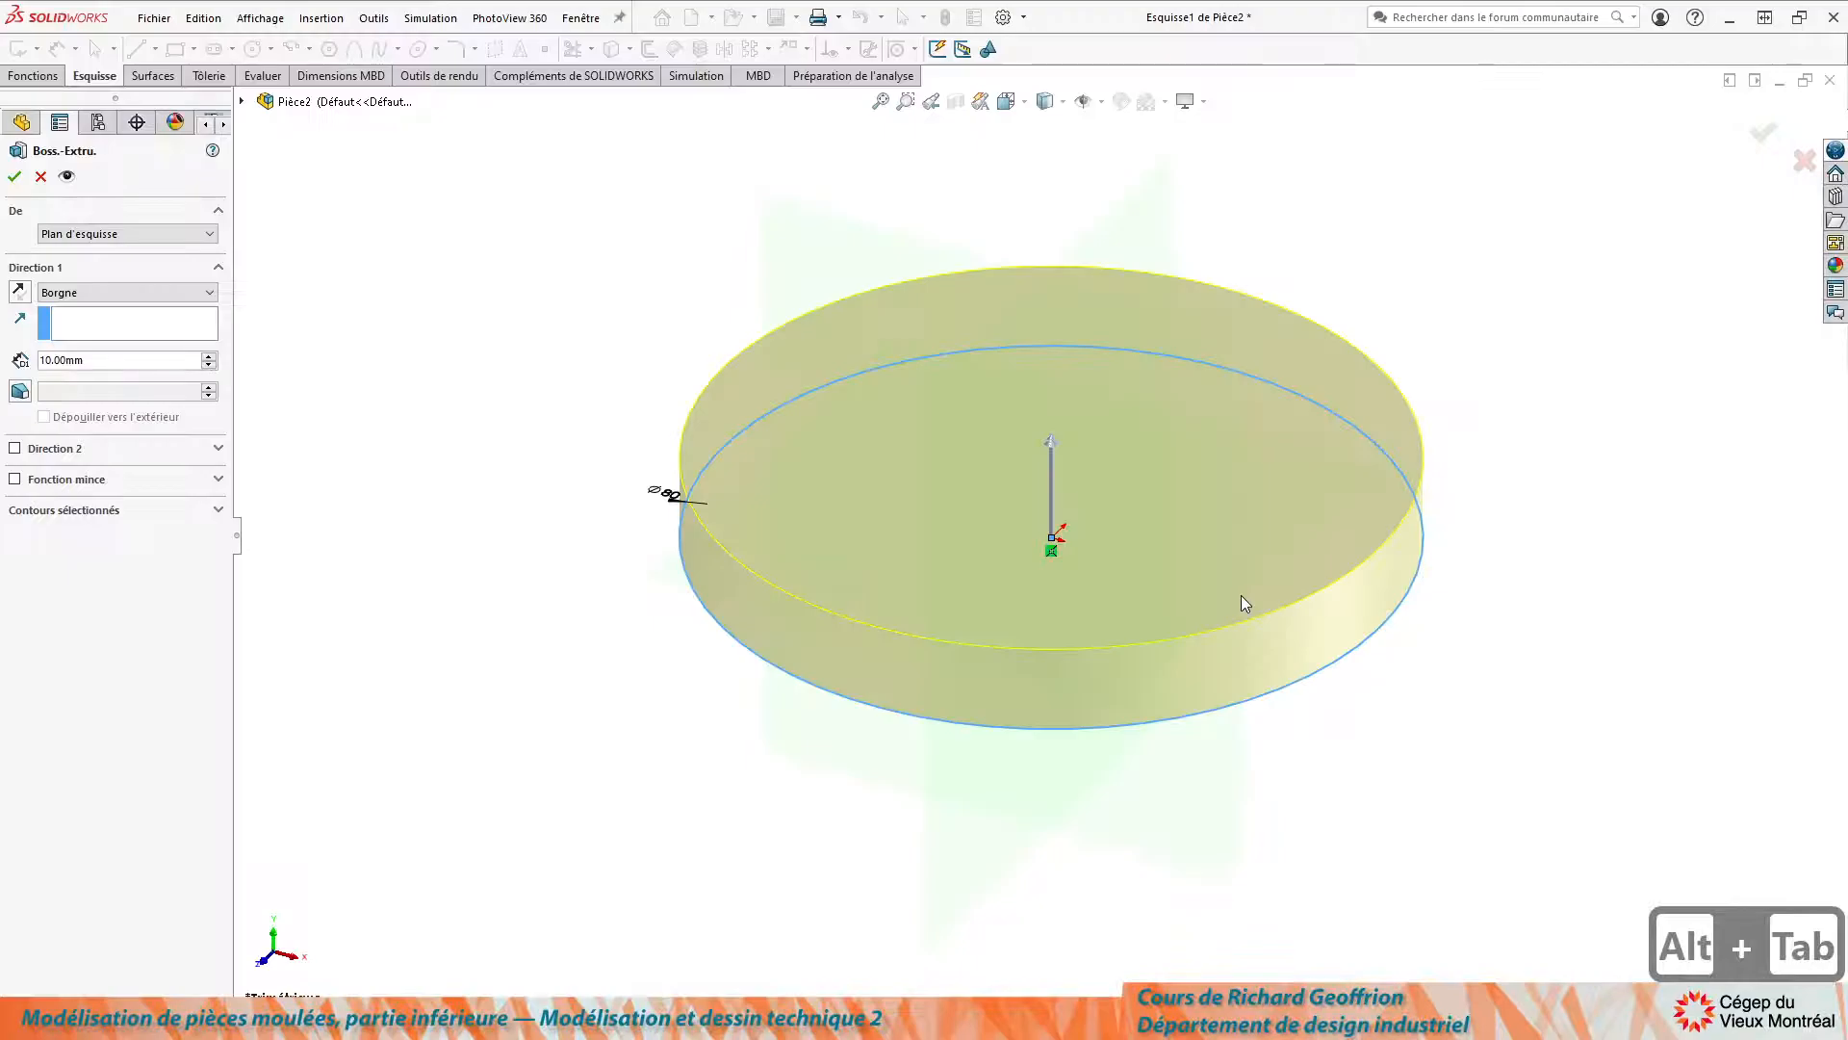
left_click(21, 392)
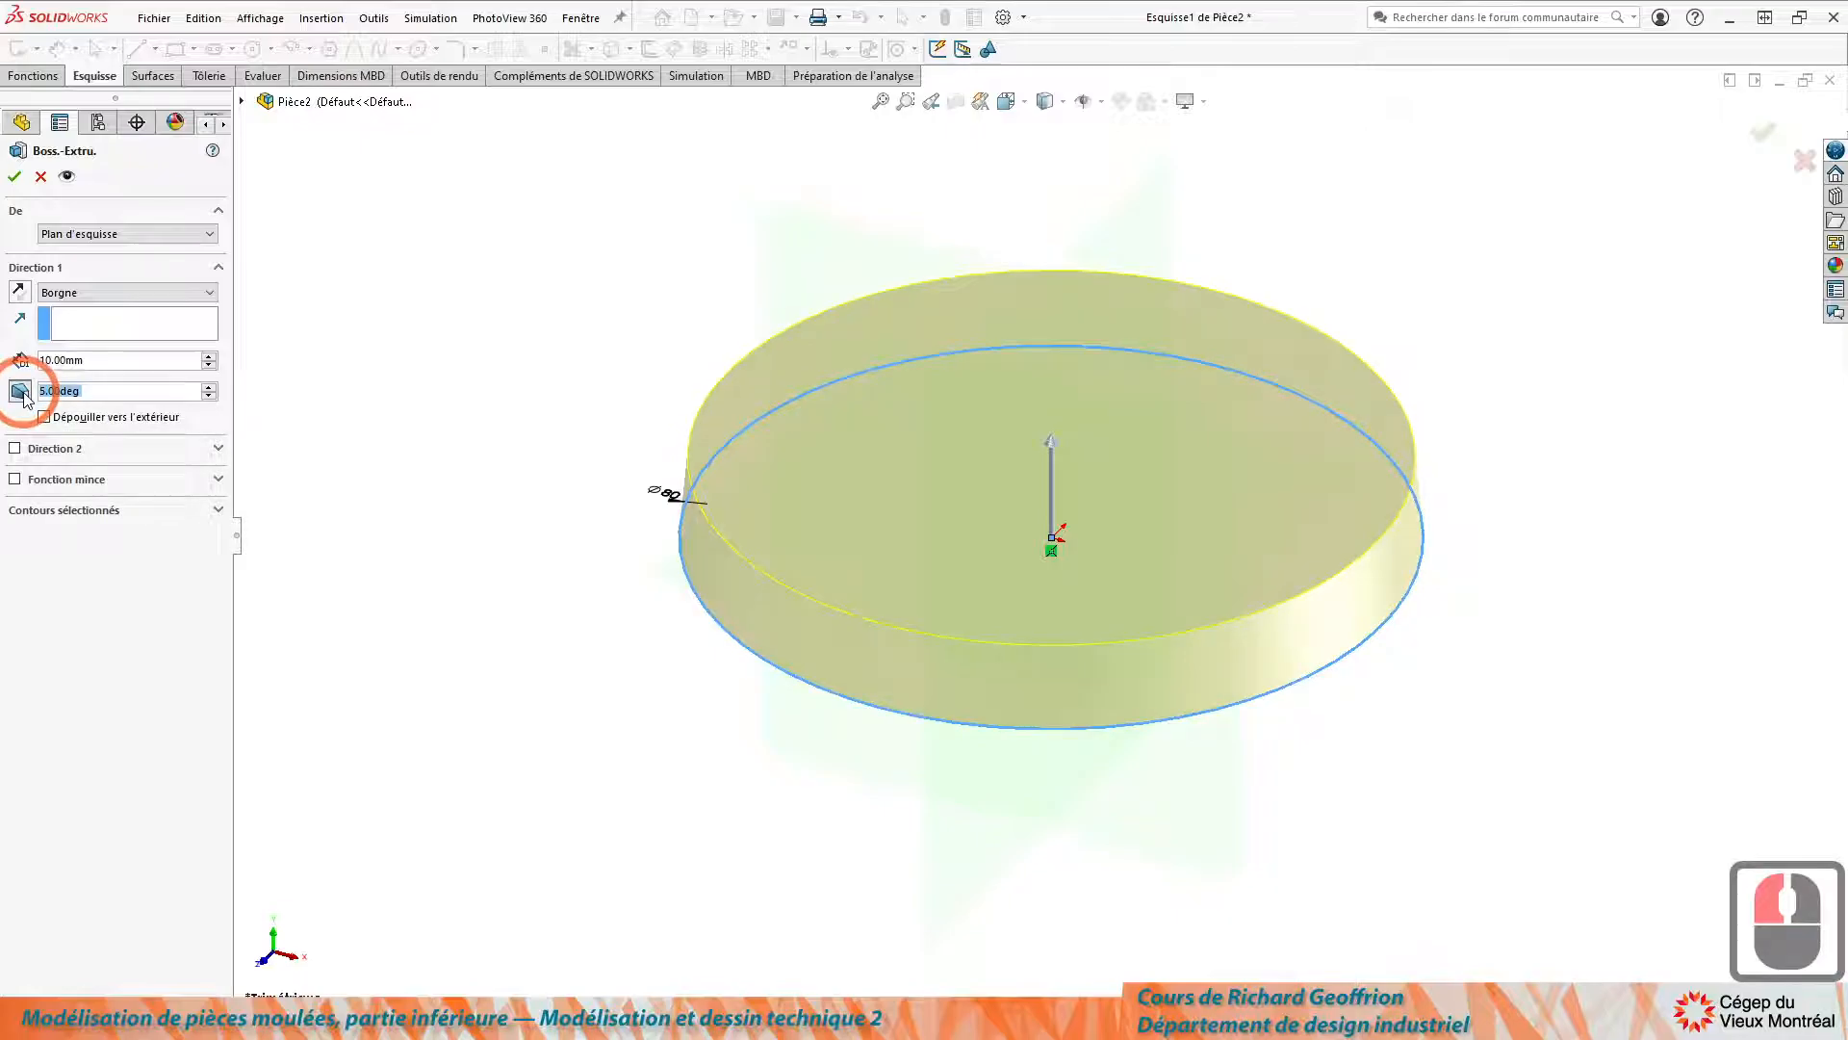
left_click(20, 291)
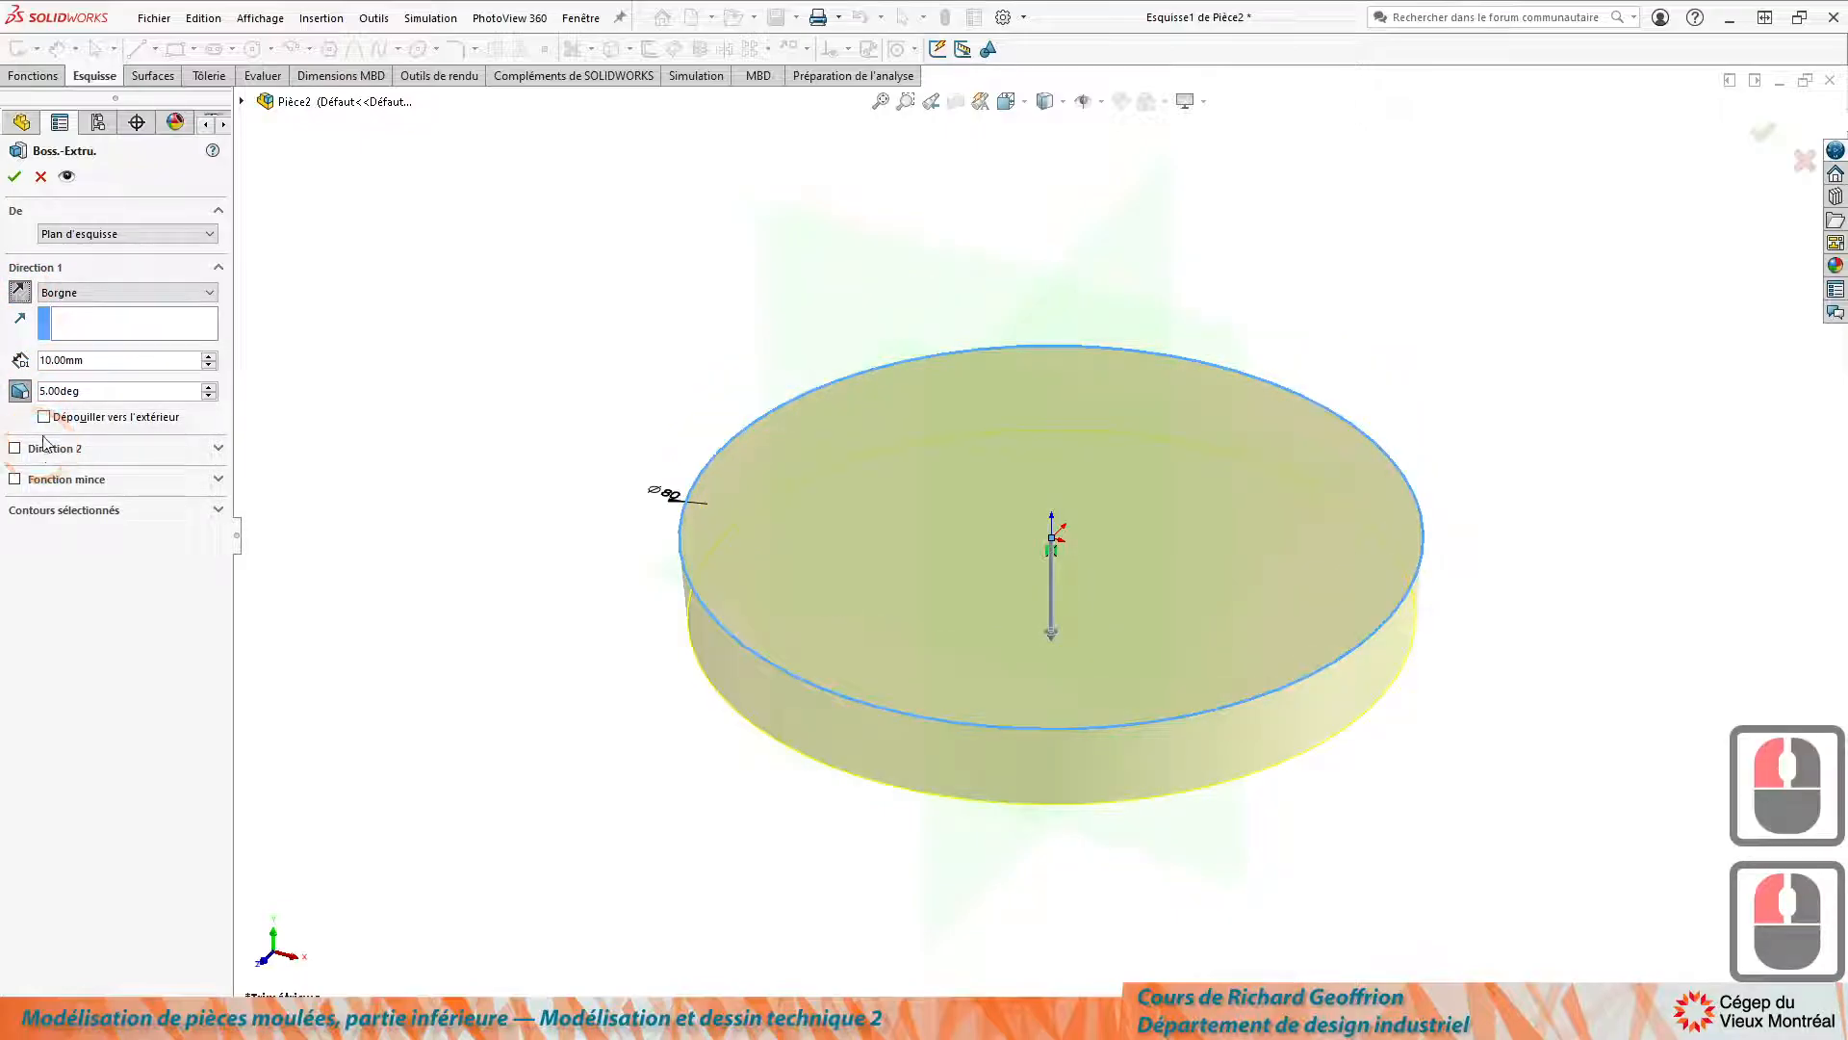
left_click(21, 391)
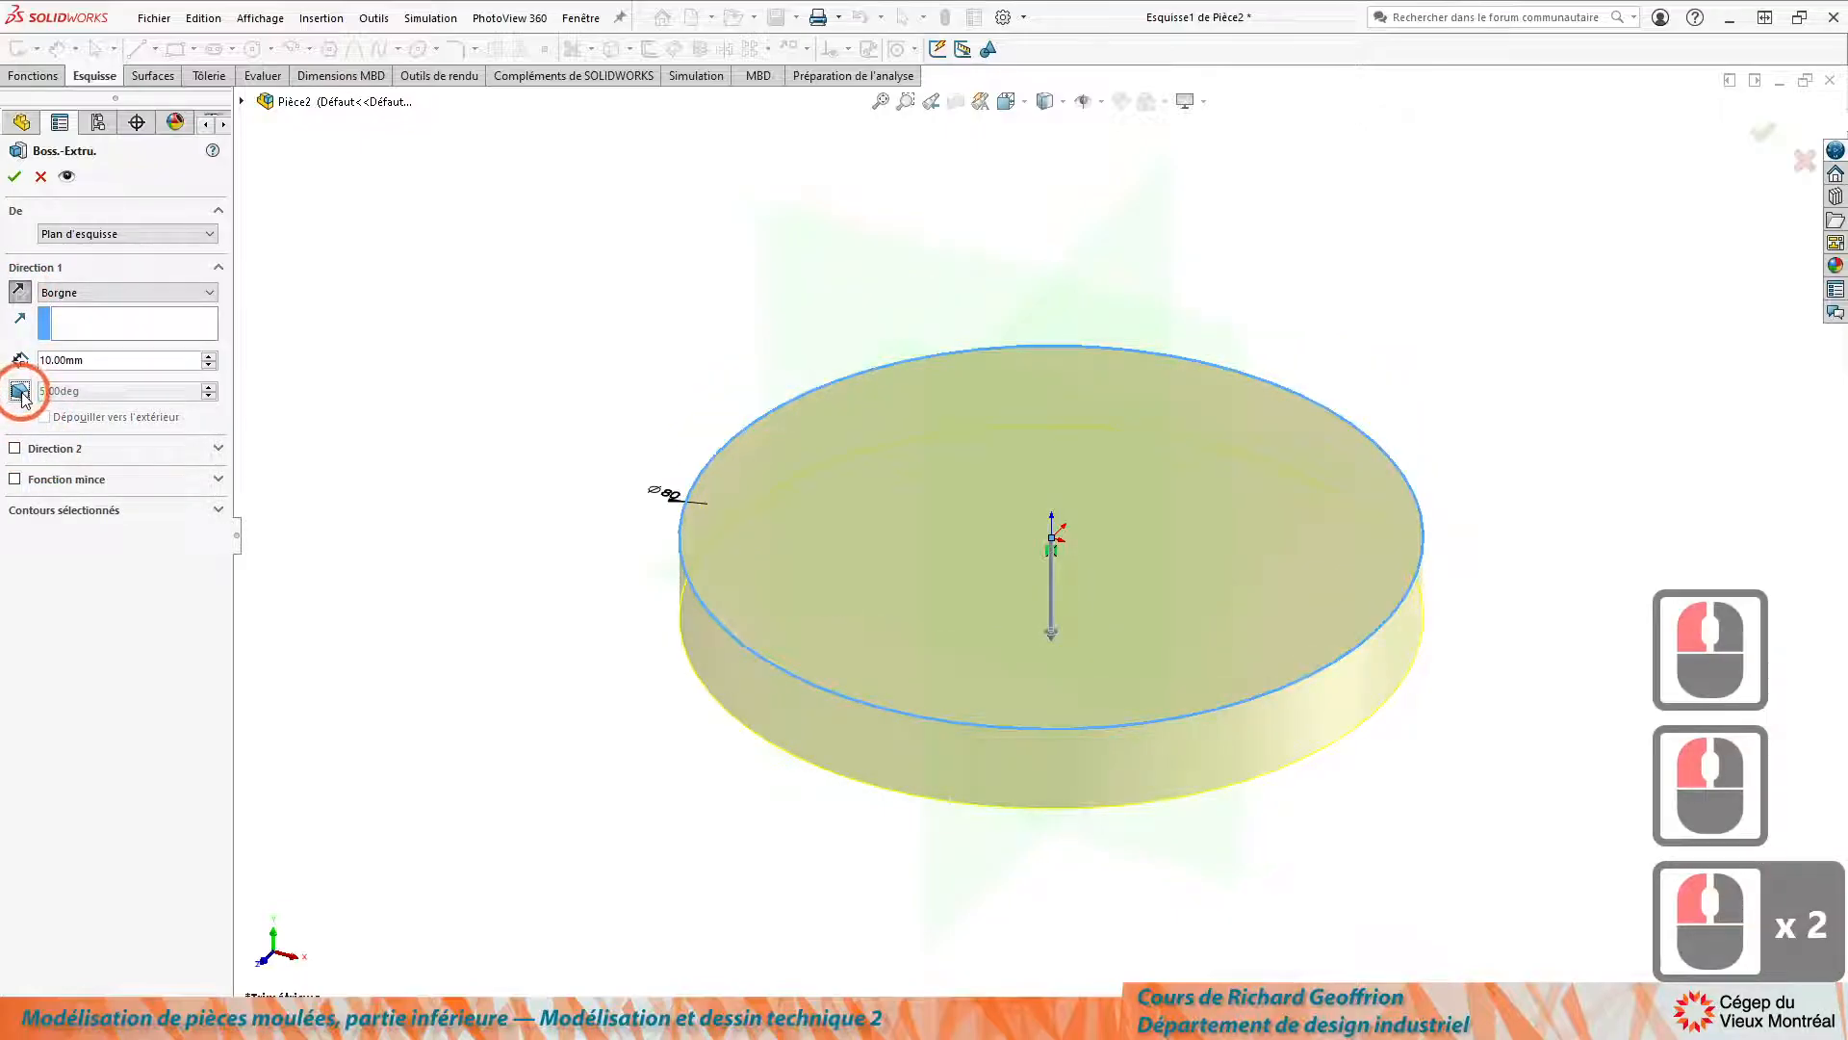
left_click(20, 391)
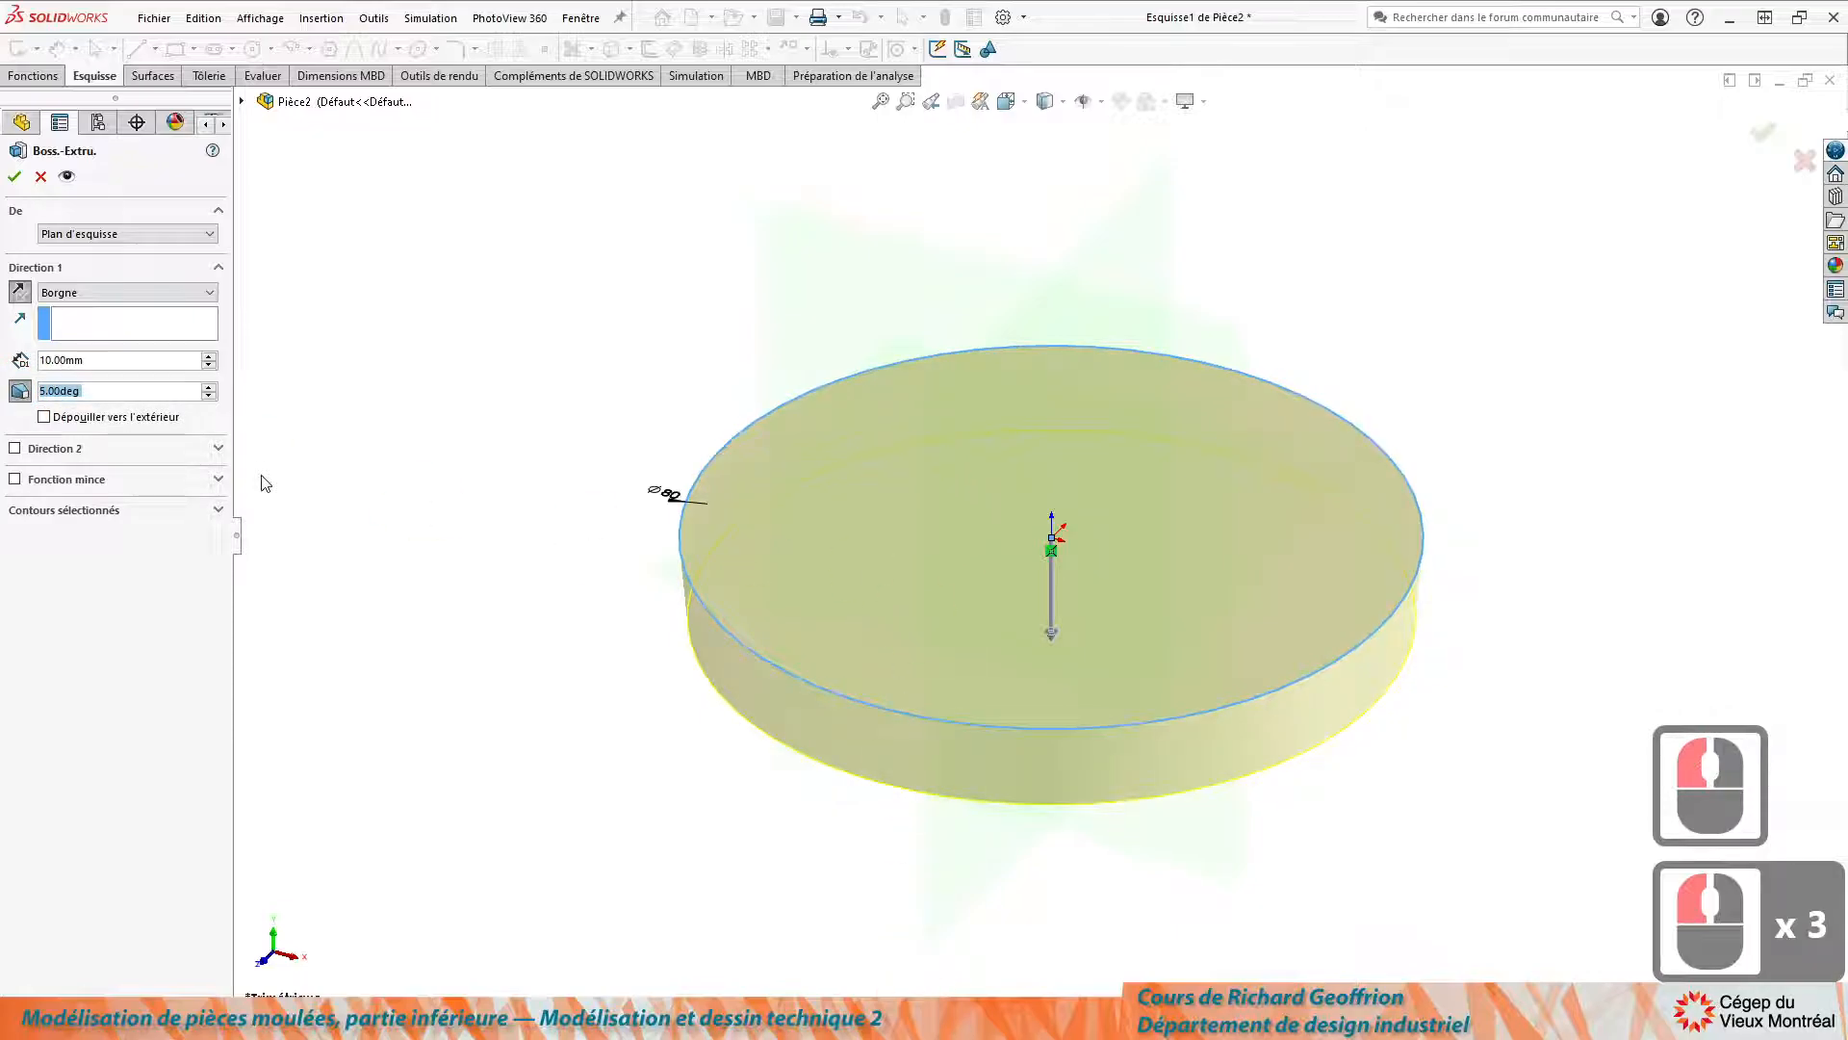
key("Return")
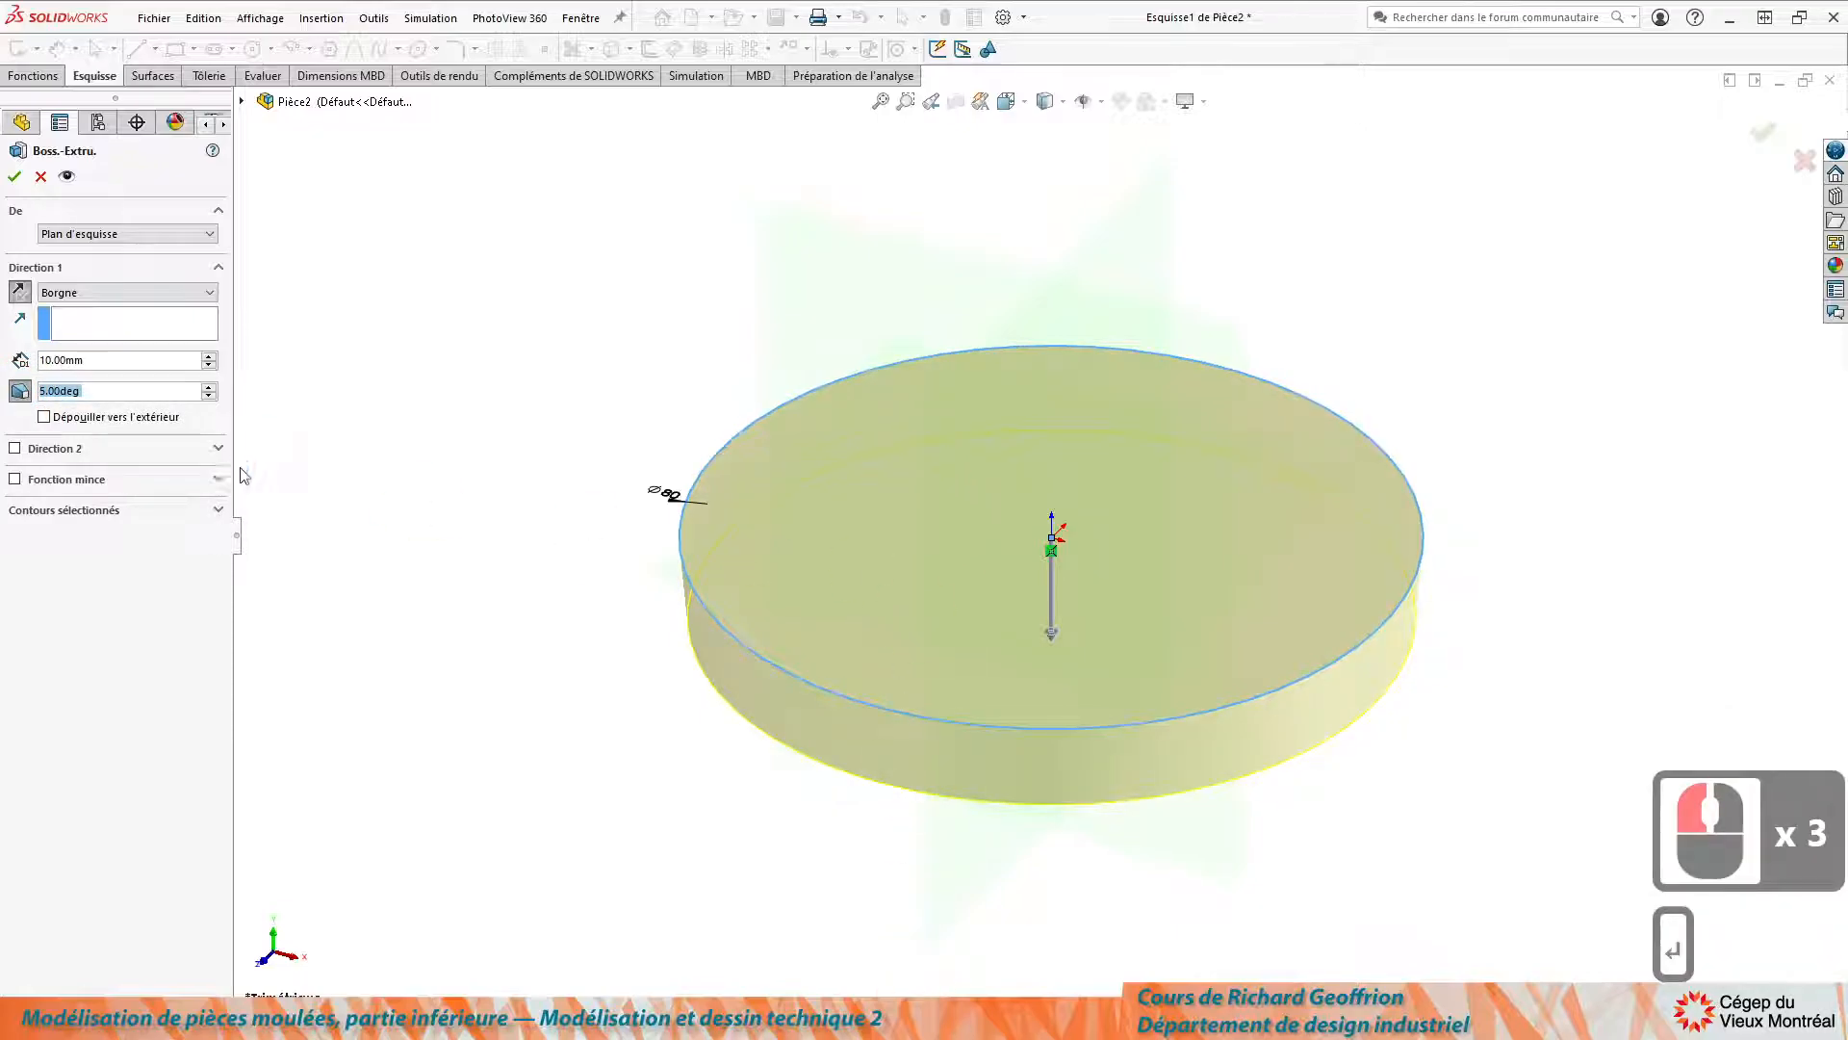
Fillet the edge around the disc's flat underside face with a 10 mm radius.
middle_click_drag(645, 550, 701, 289)
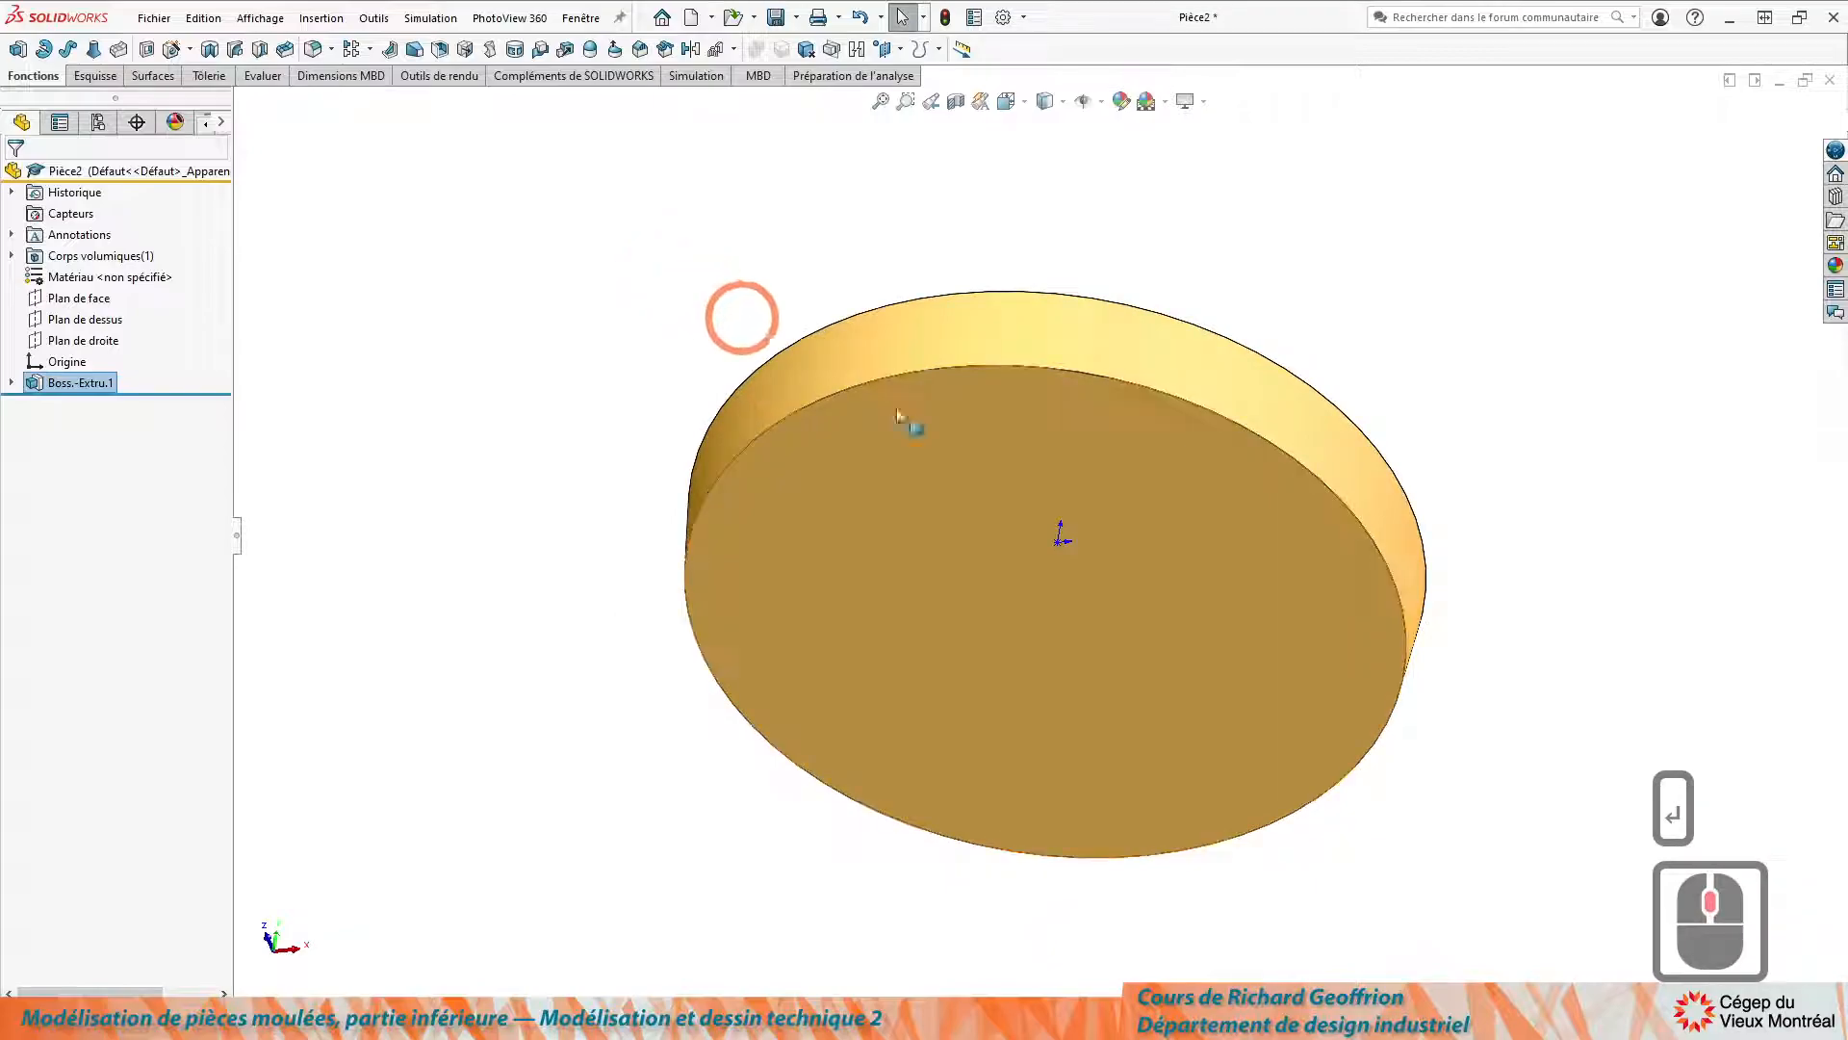
left_click(806, 477)
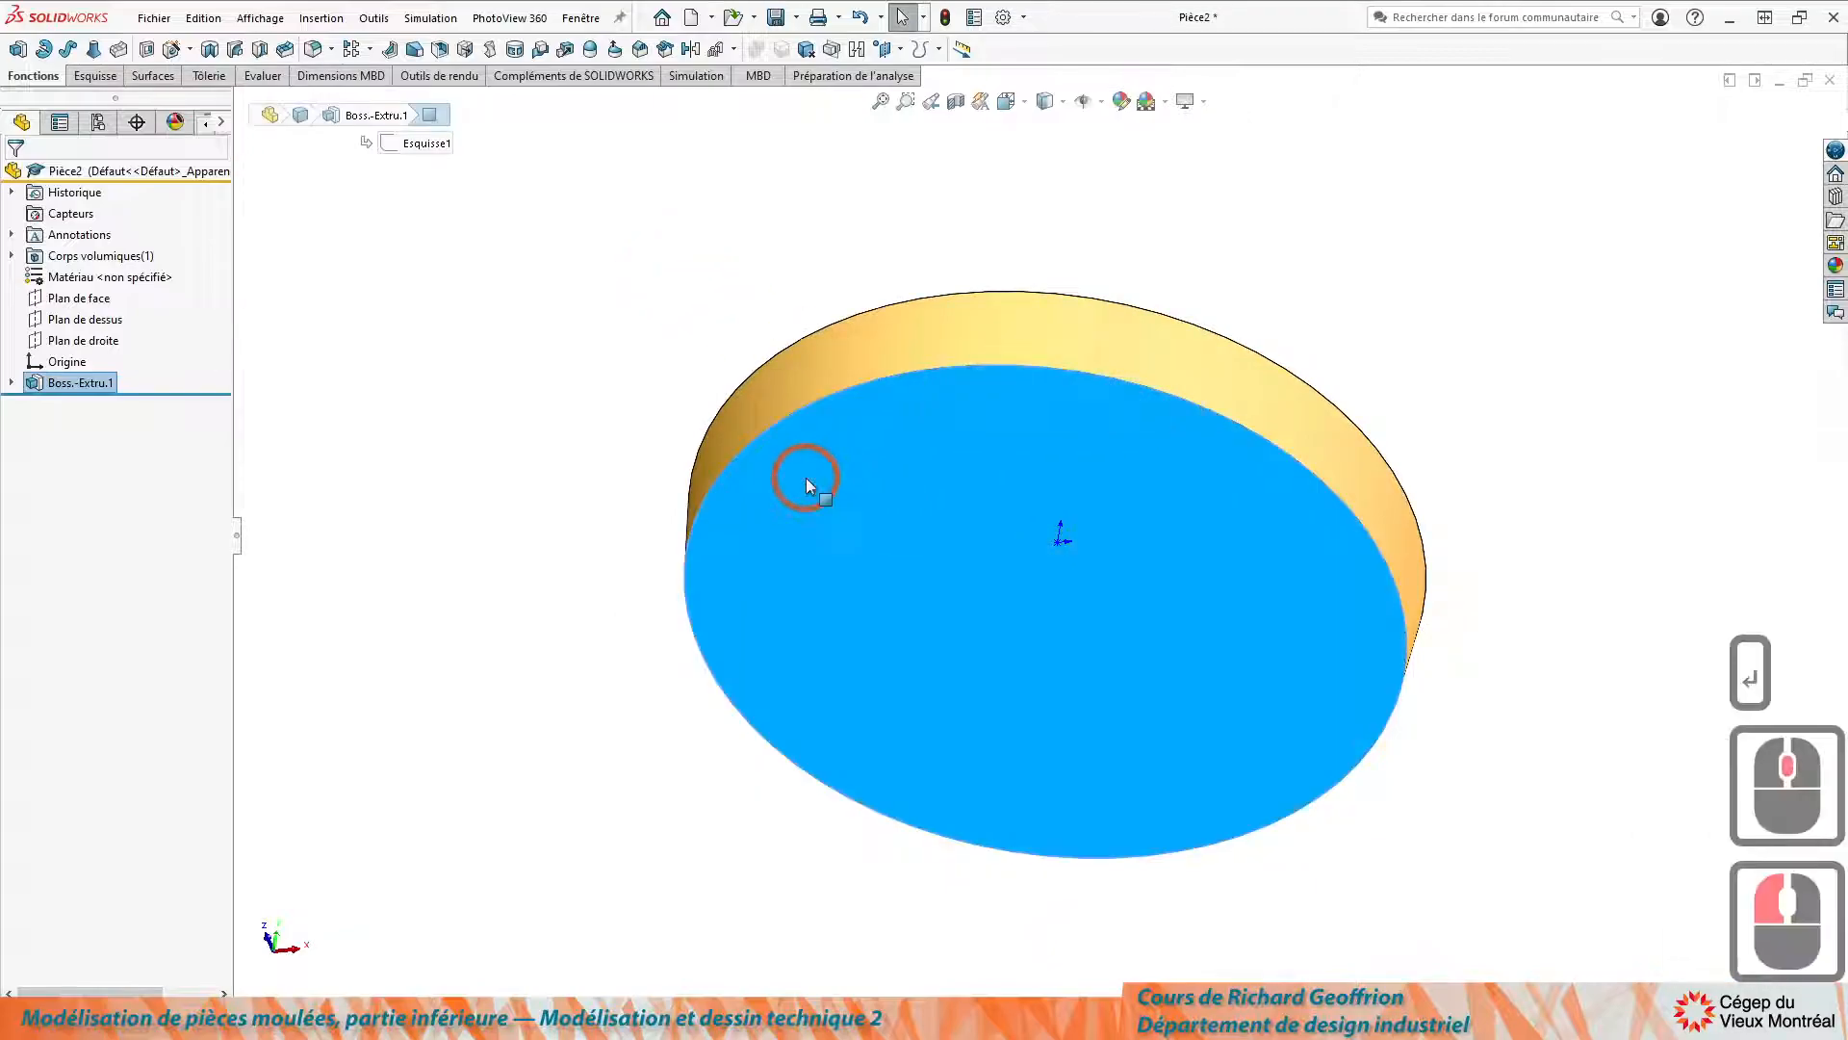
left_click(312, 49)
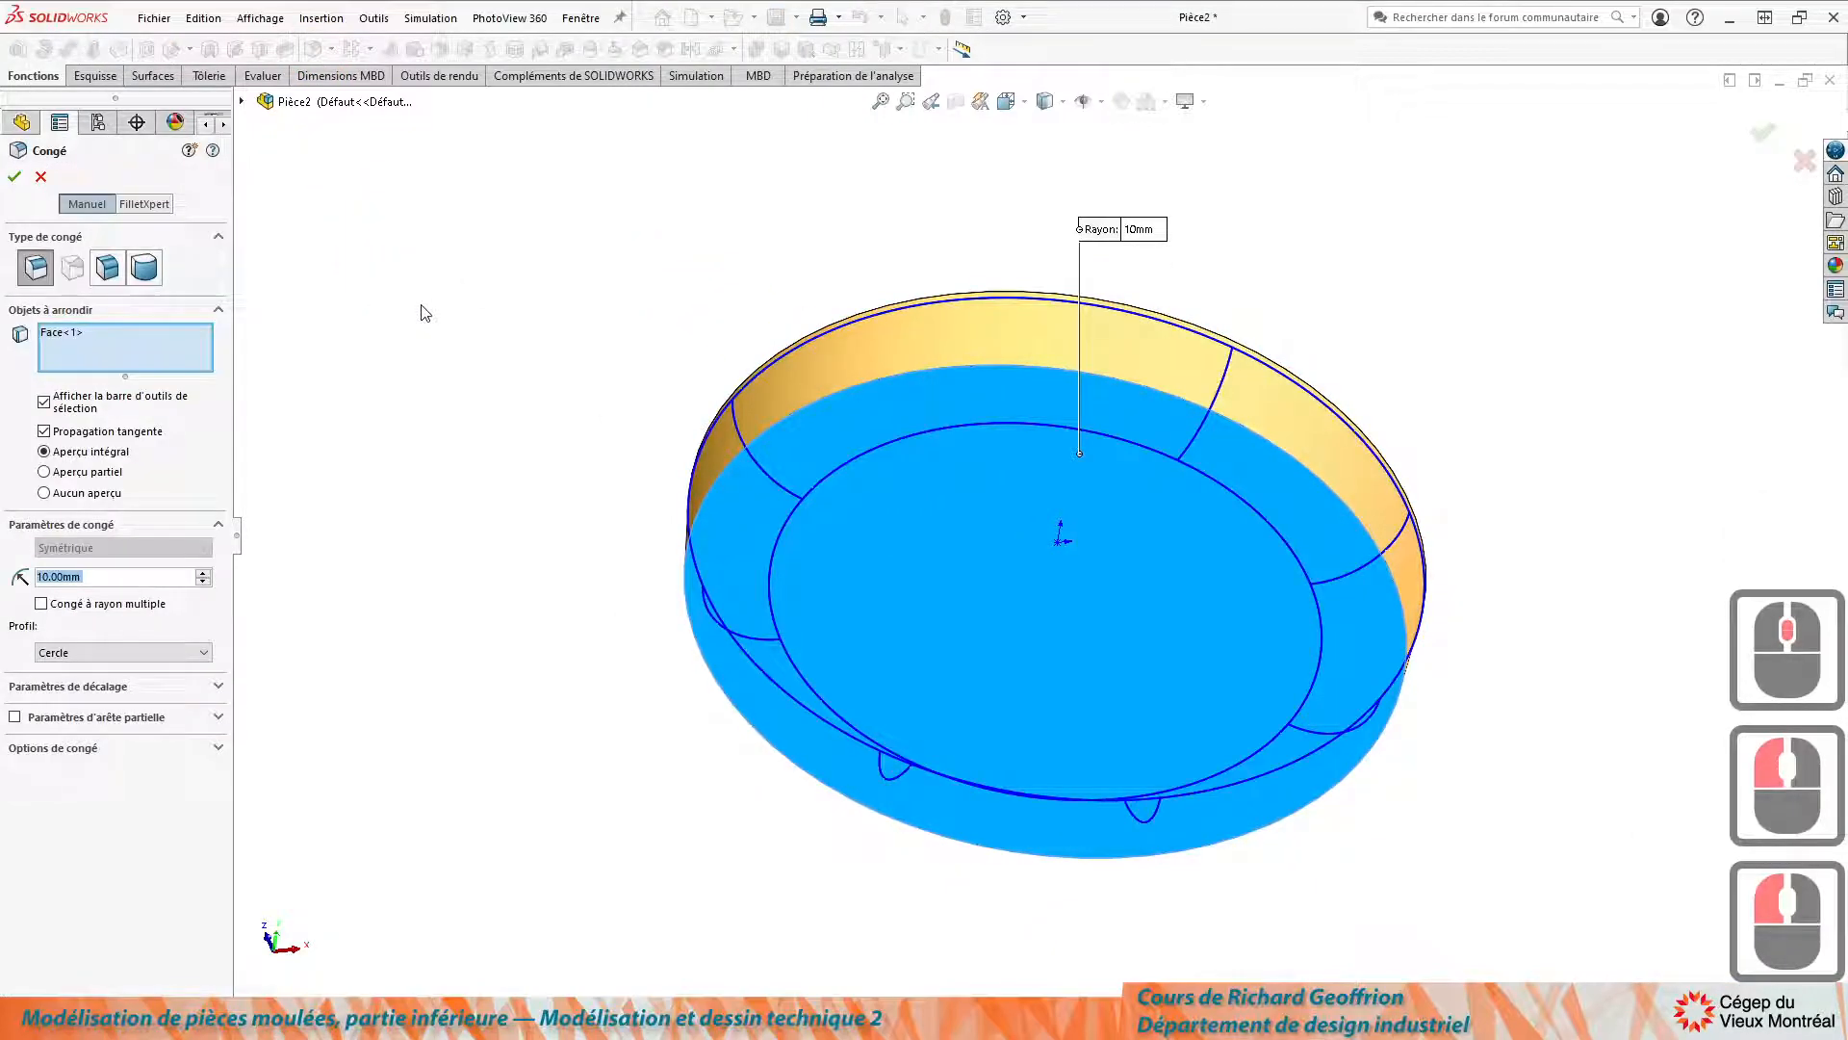
key("Return")
Check the recess depth in the reference drawing, and convert the outline of the flat underside face into a new sketch on it.
left_click(881, 559)
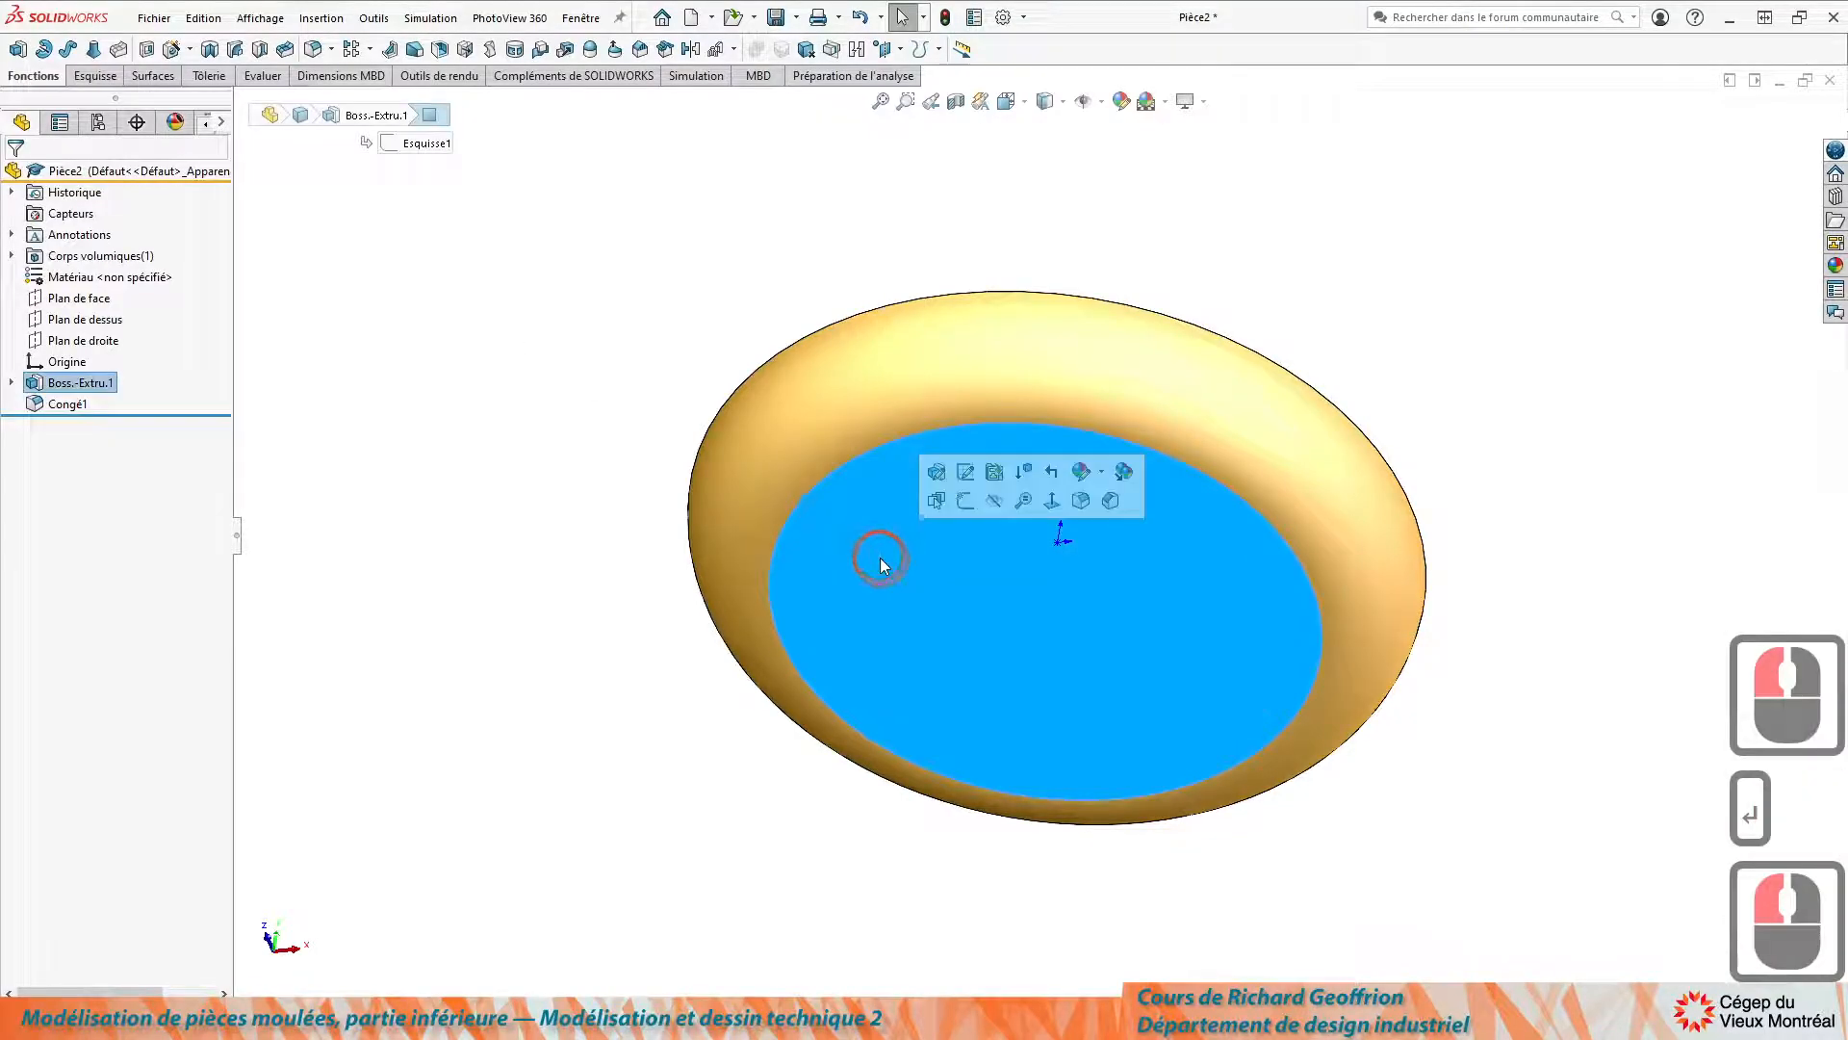
key("alt+Tab")
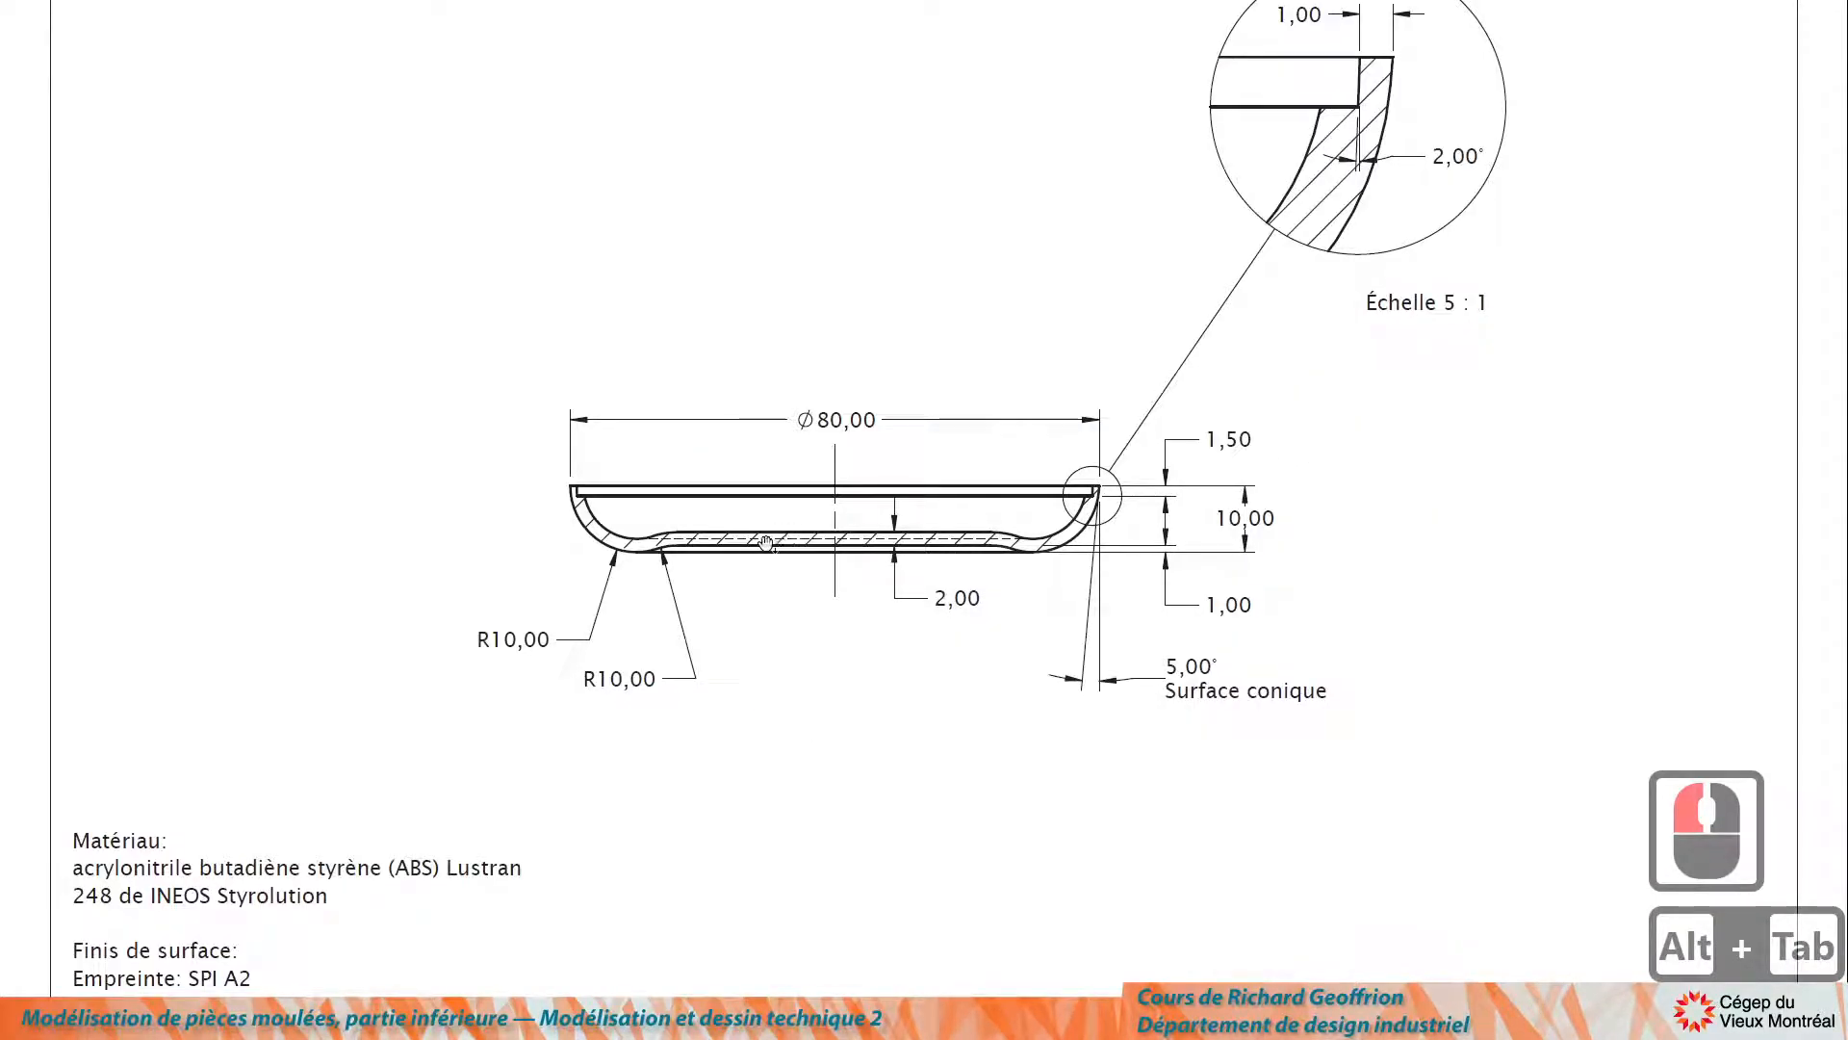
left_click(1231, 606)
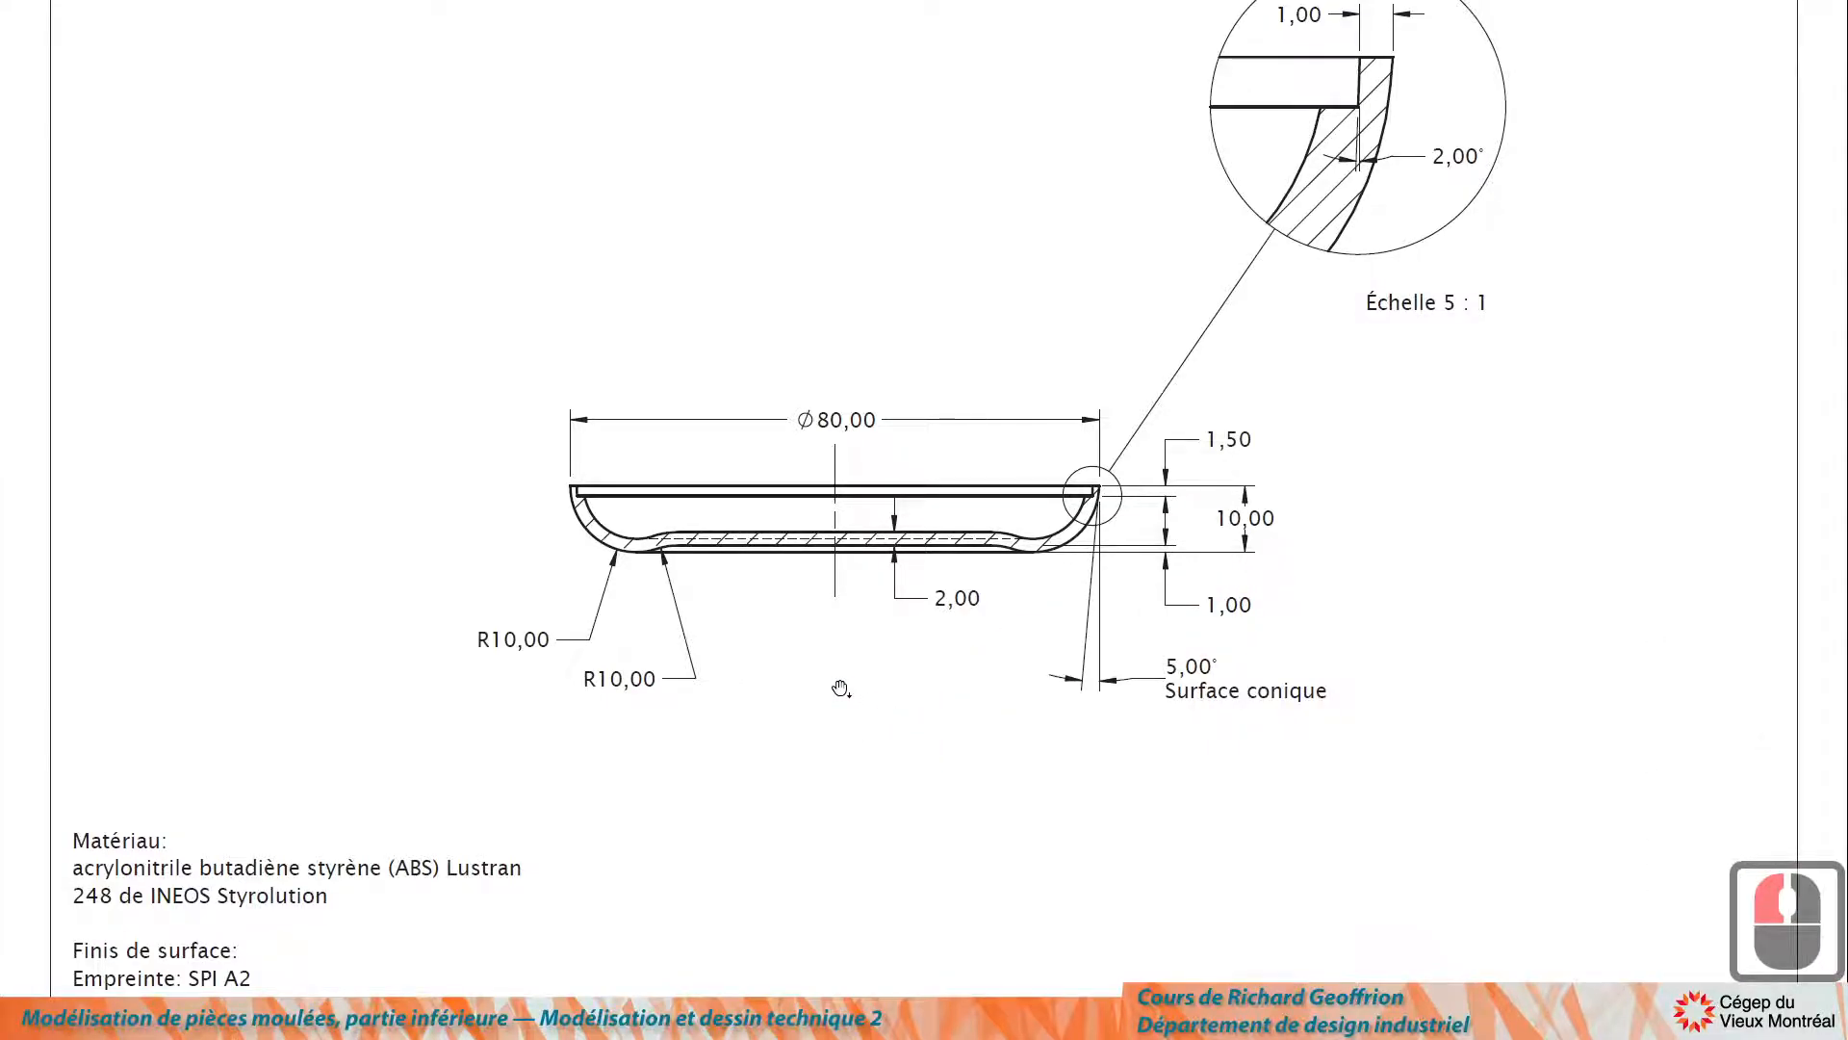
key("alt+Tab")
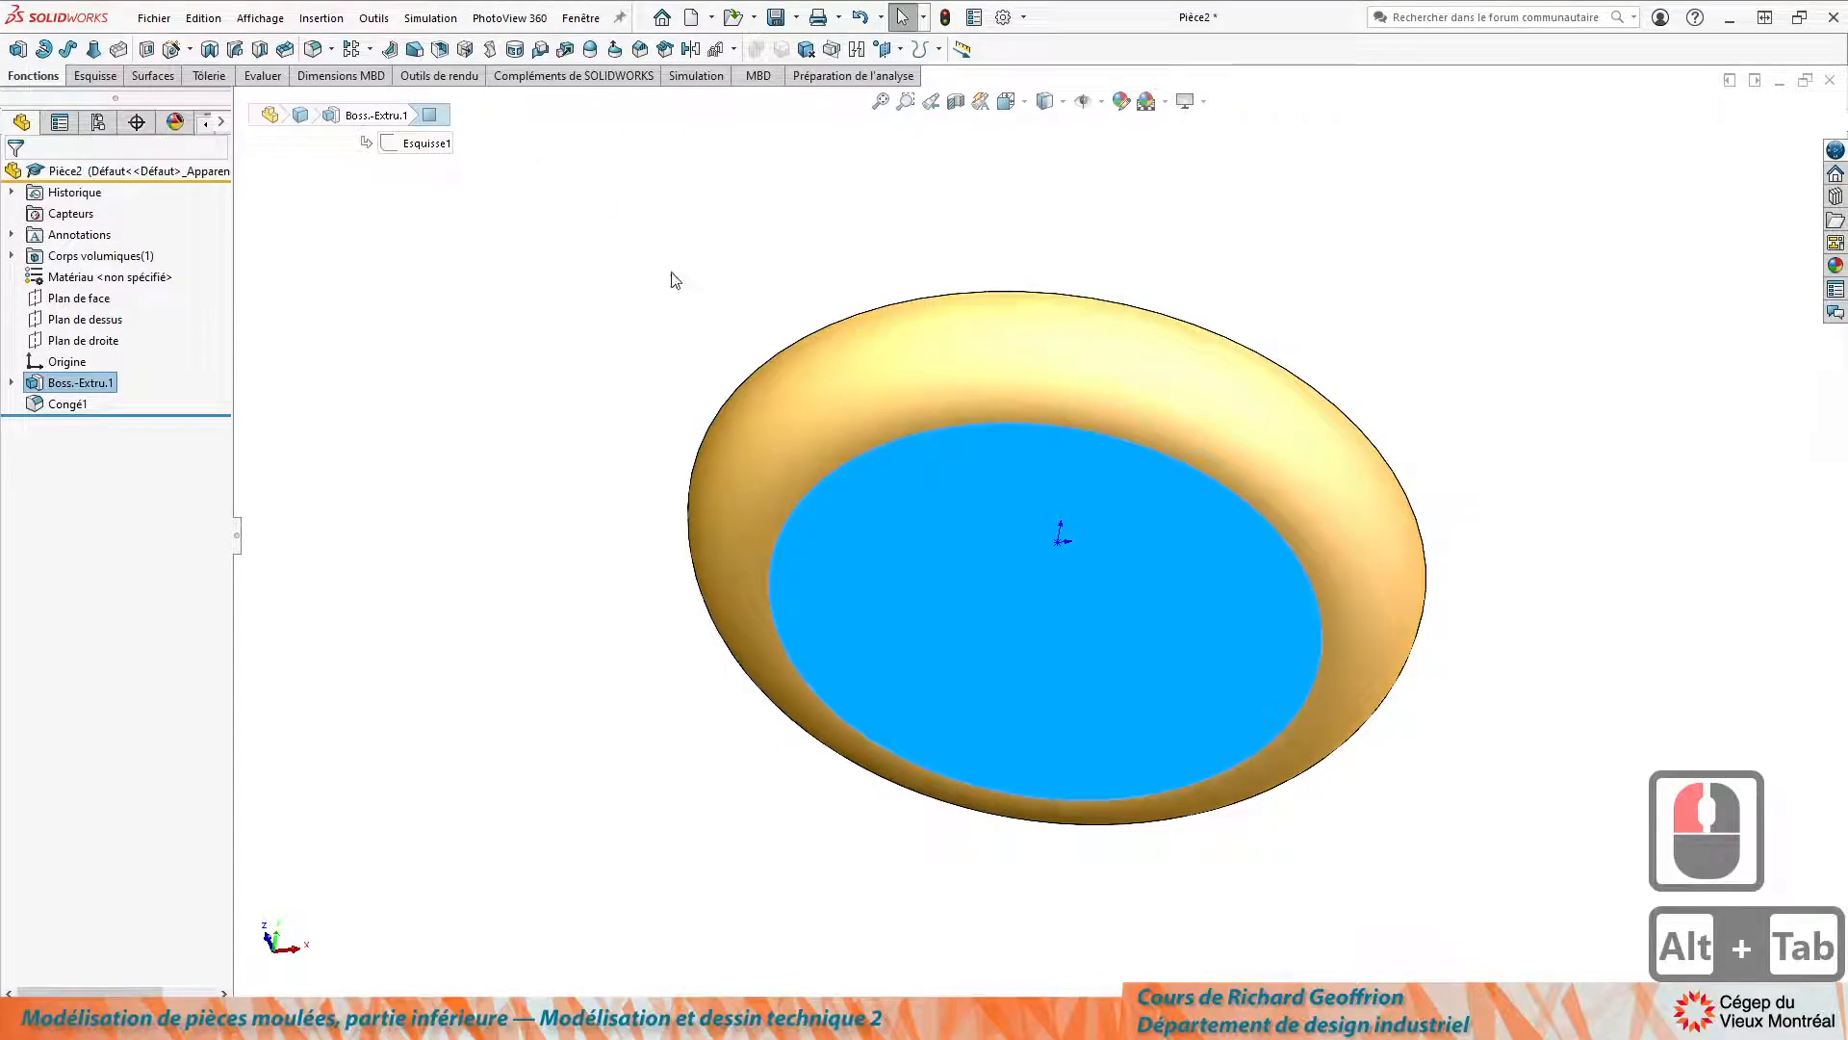
key("l")
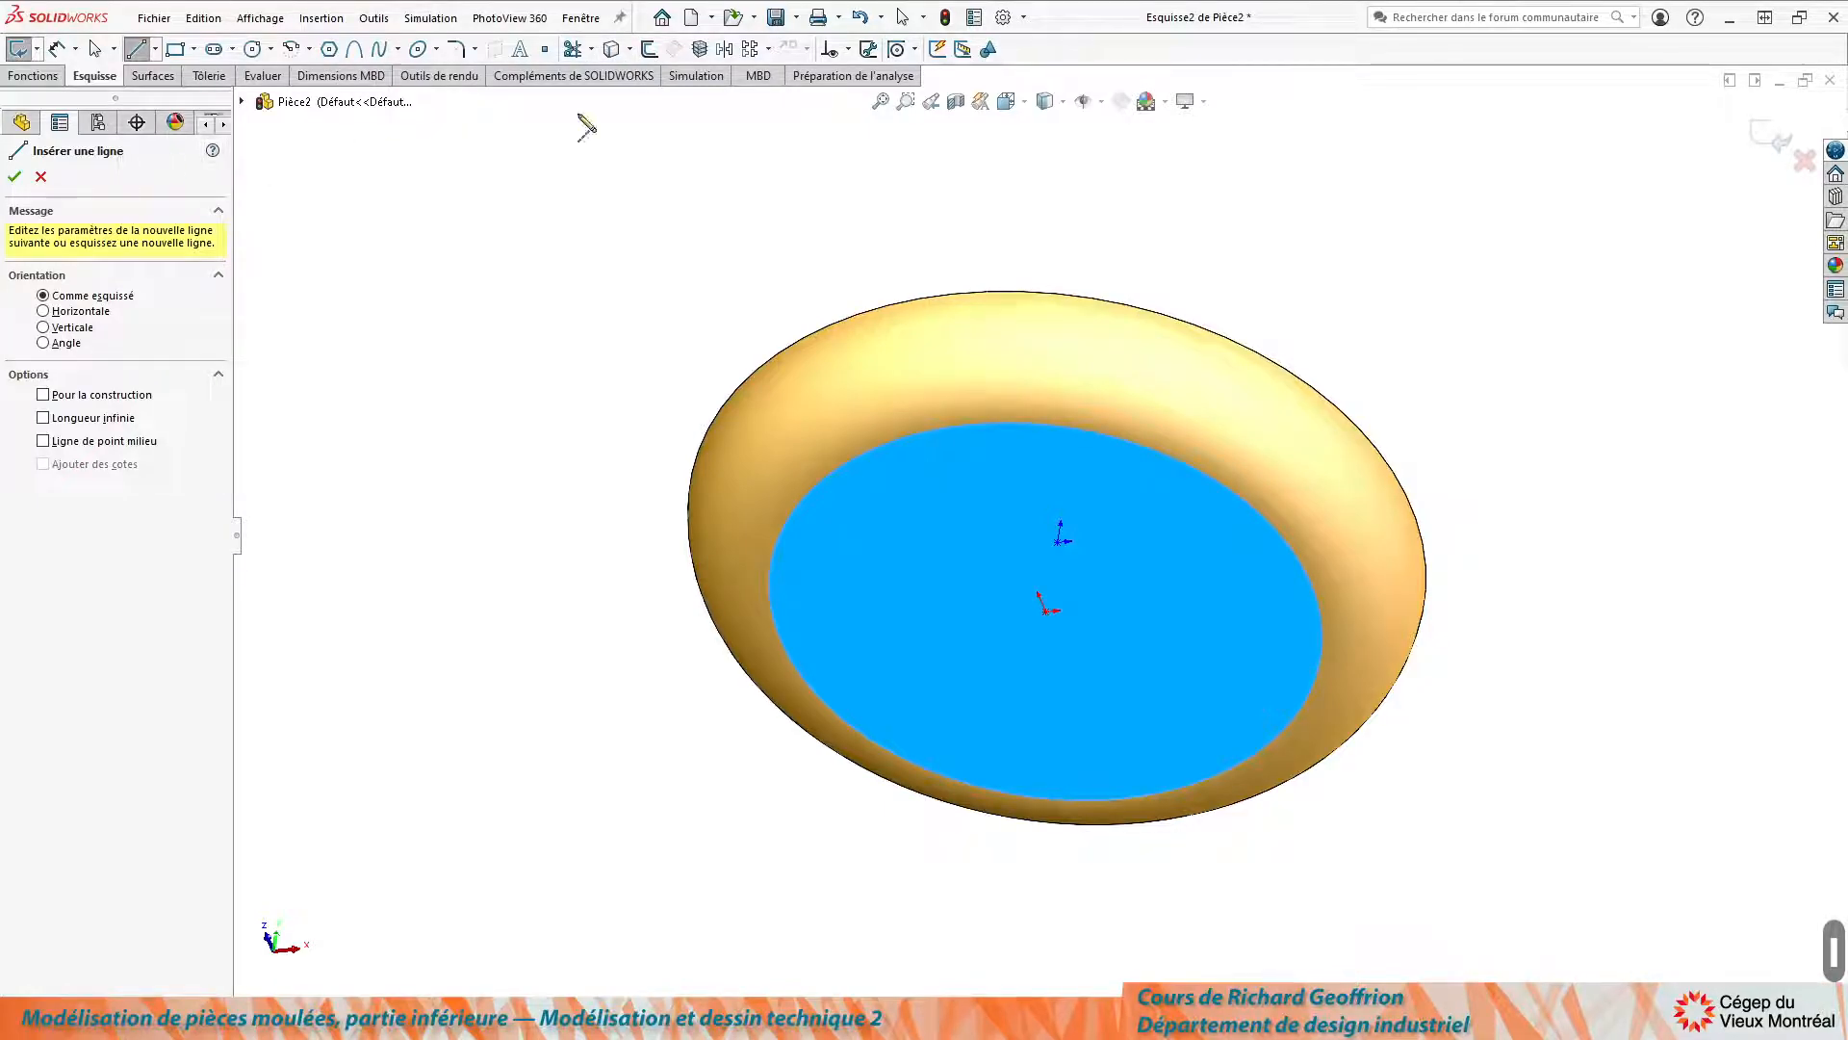
left_click(776, 394)
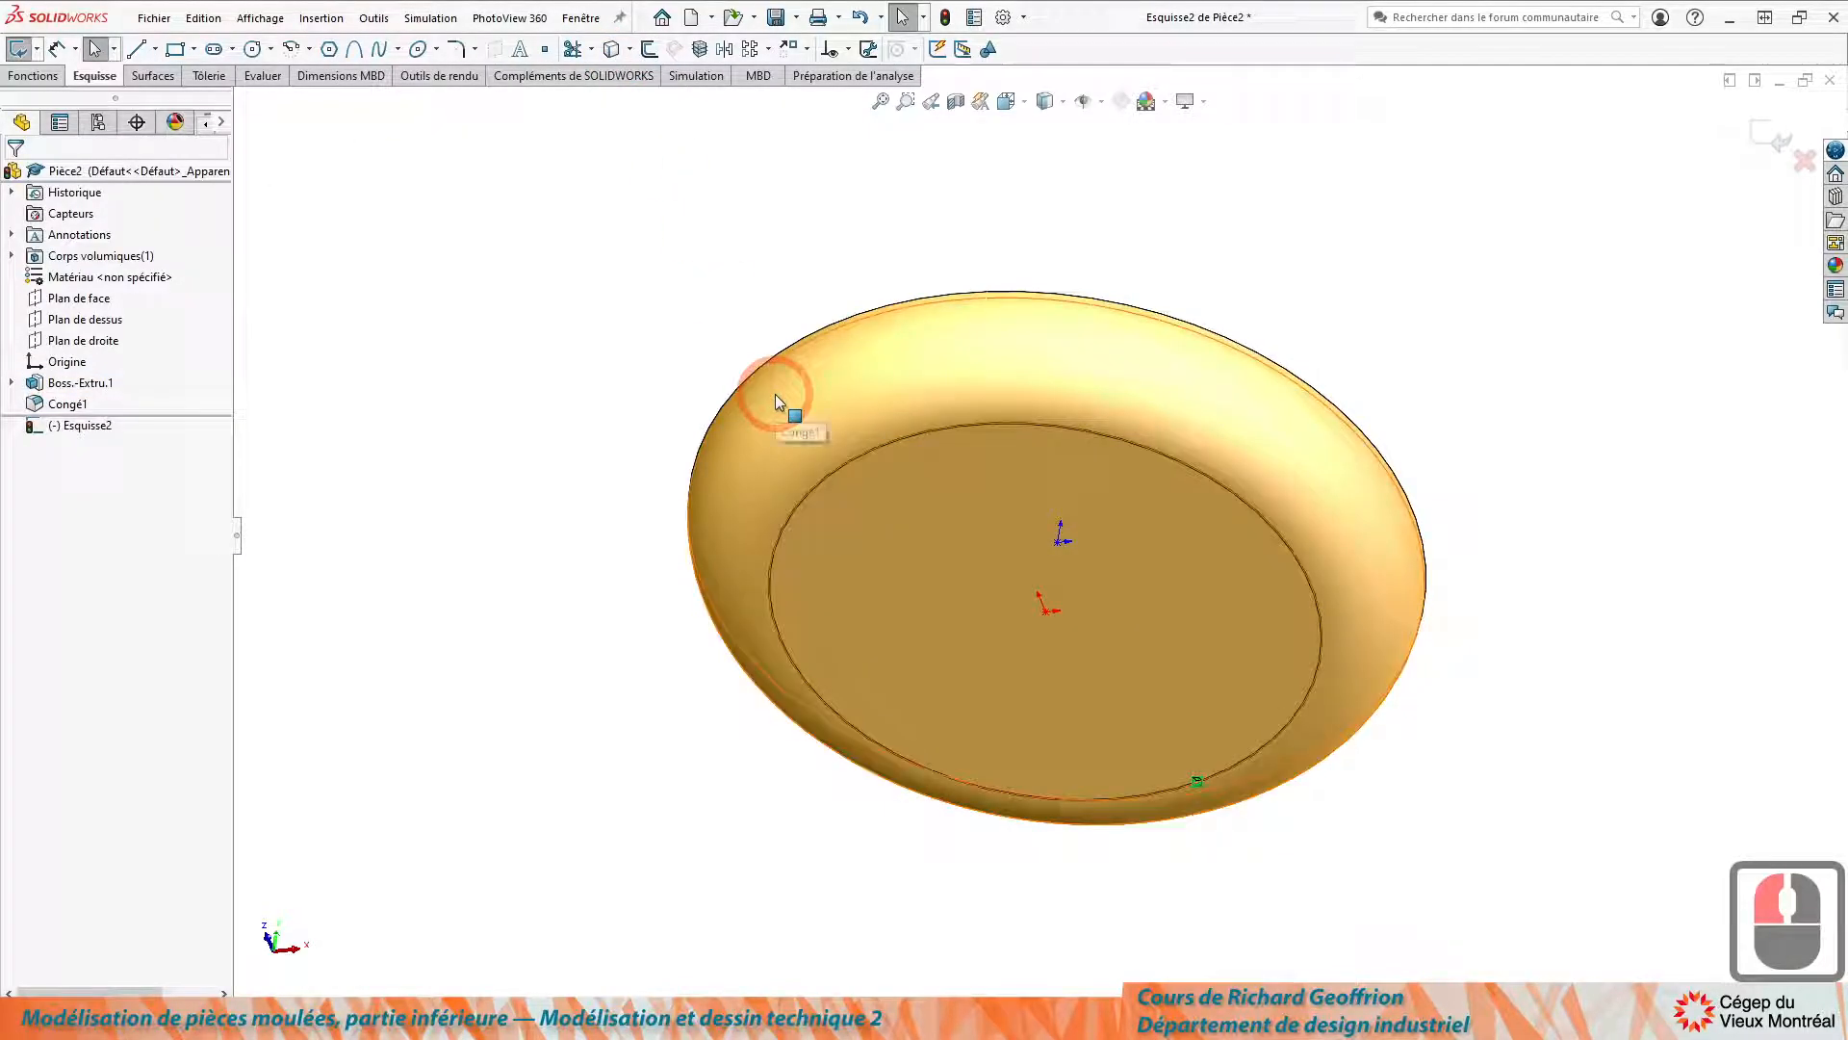
scroll(955, 512, "down", 2)
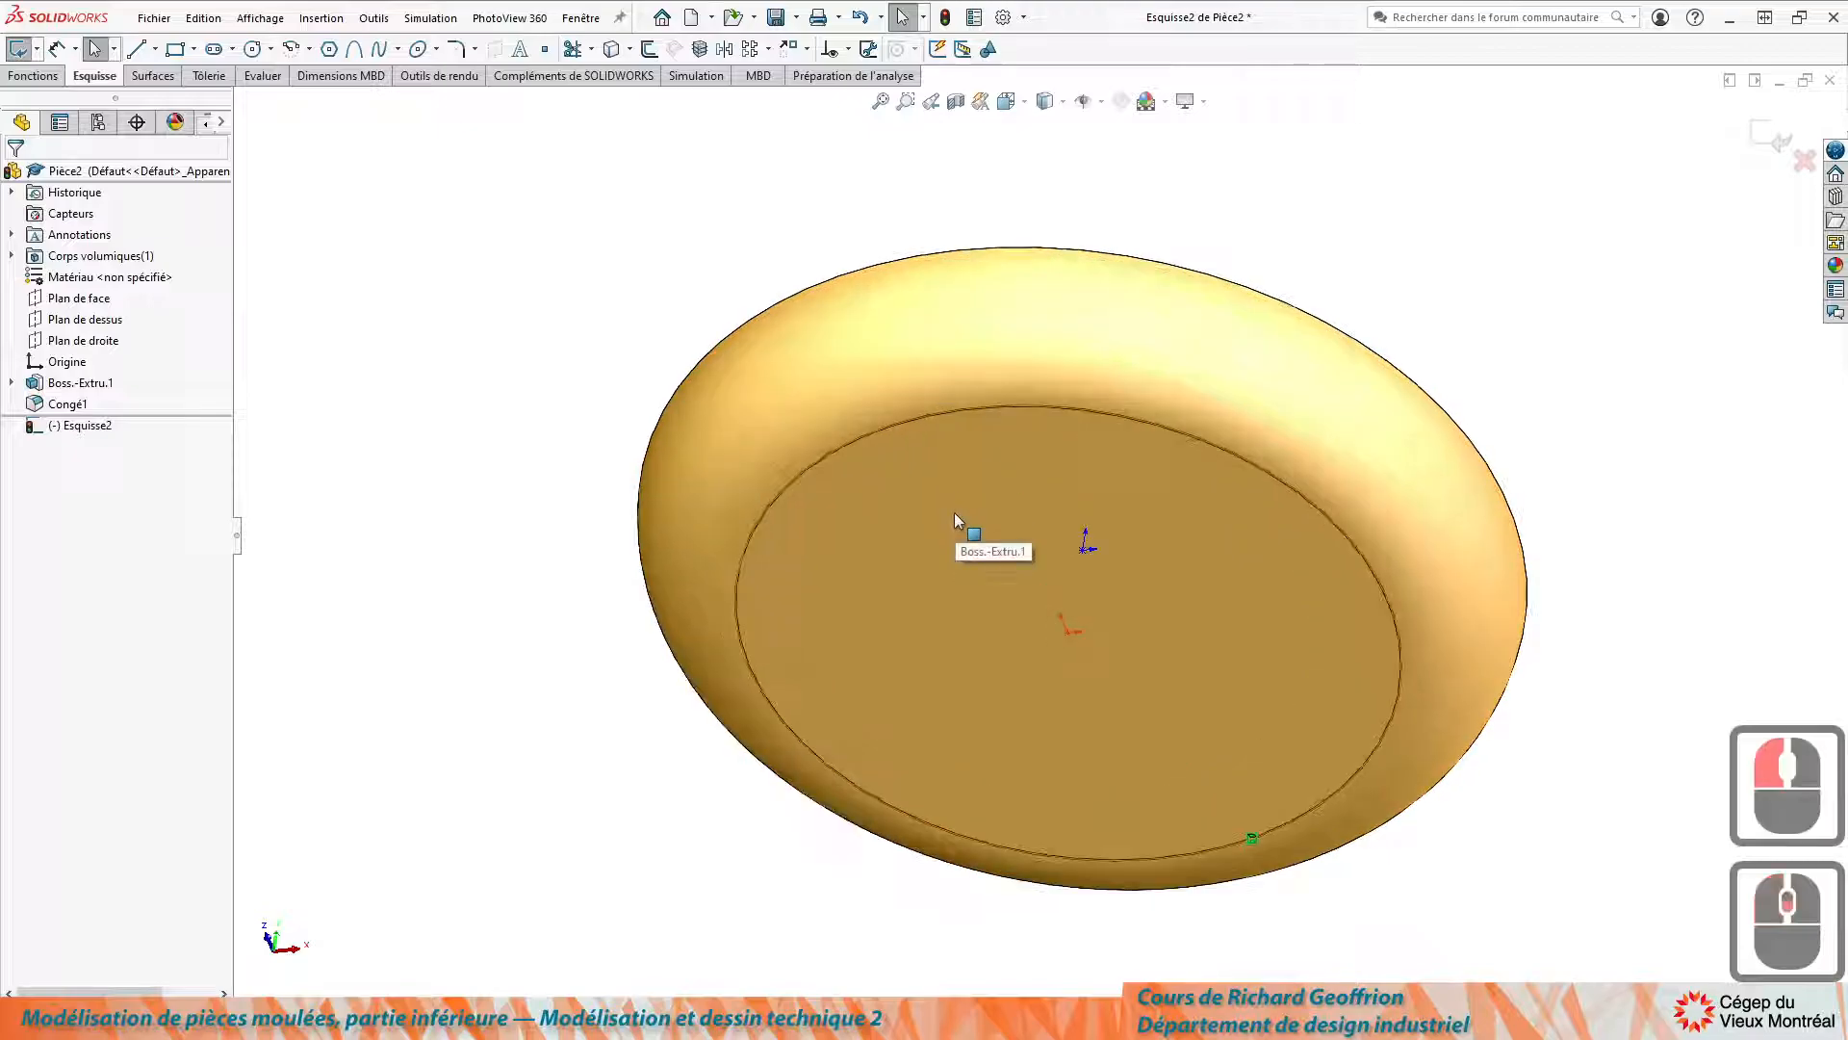
Make a blind extruded cut 1 mm deep into the underside from the converted outline.
key("x")
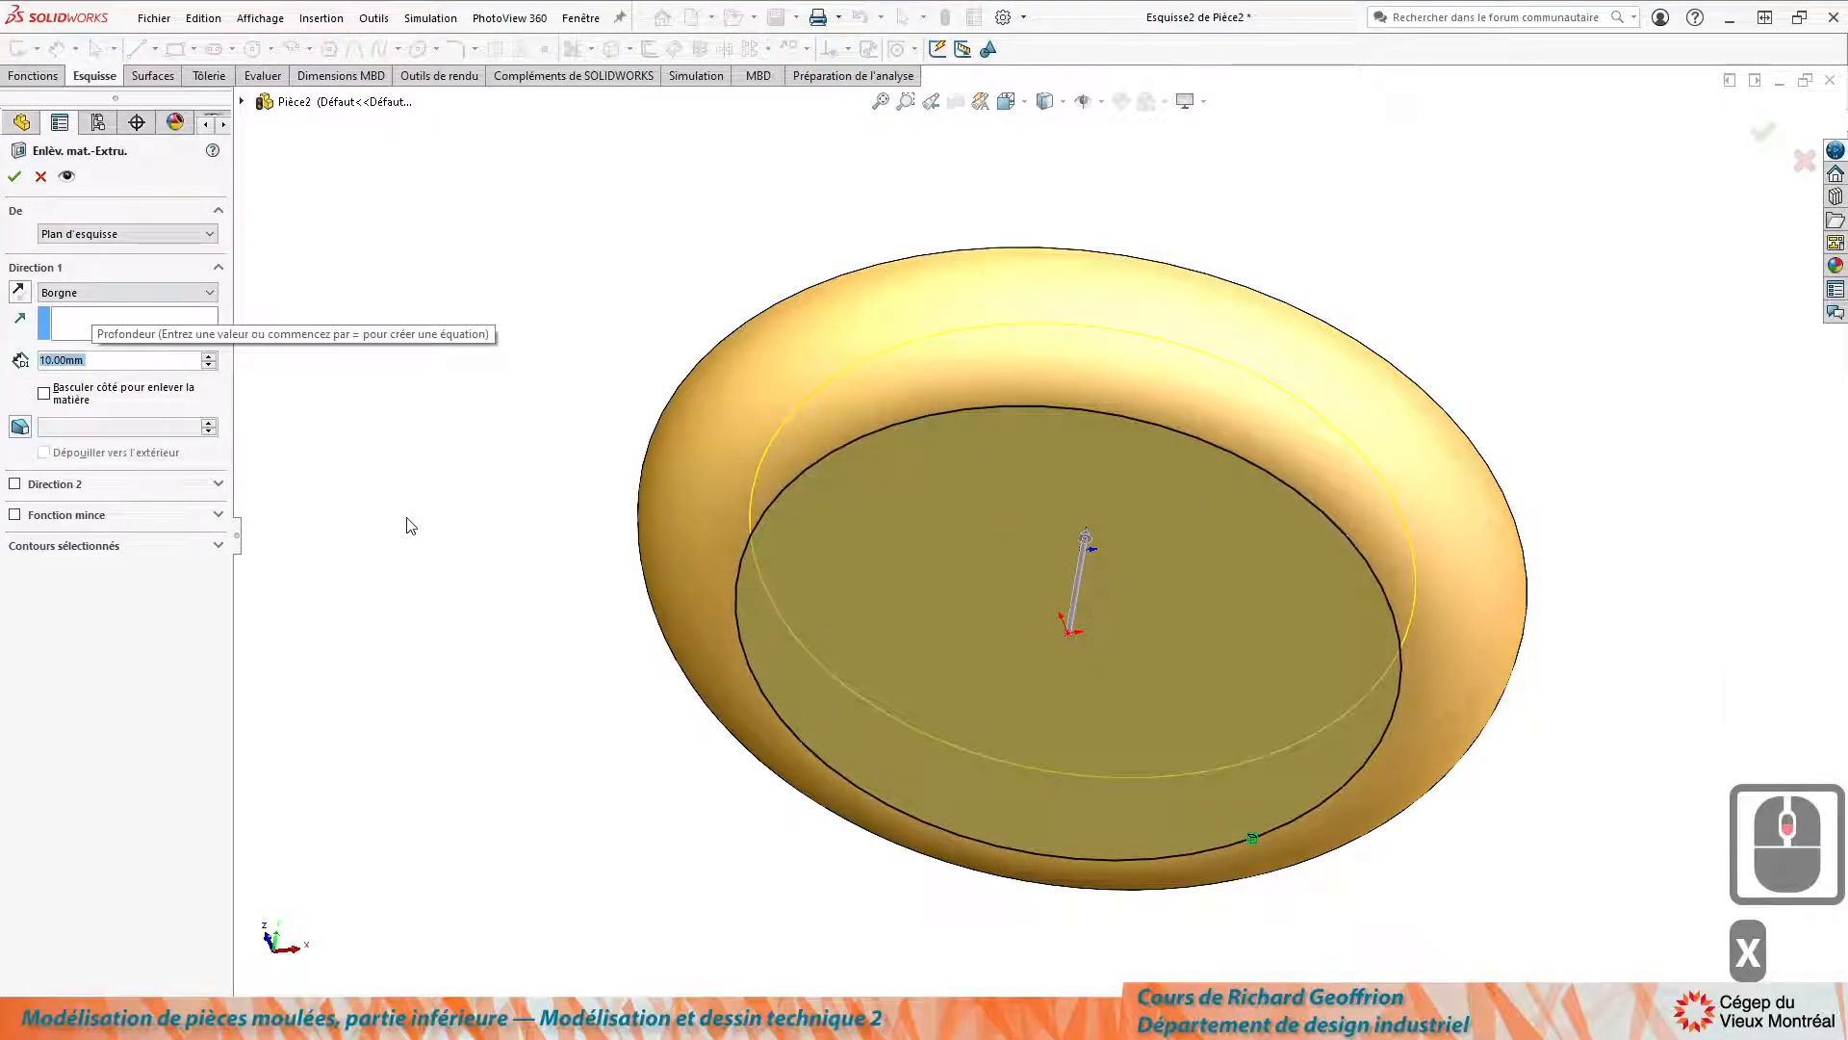
type("1")
key("Return")
key("Return")
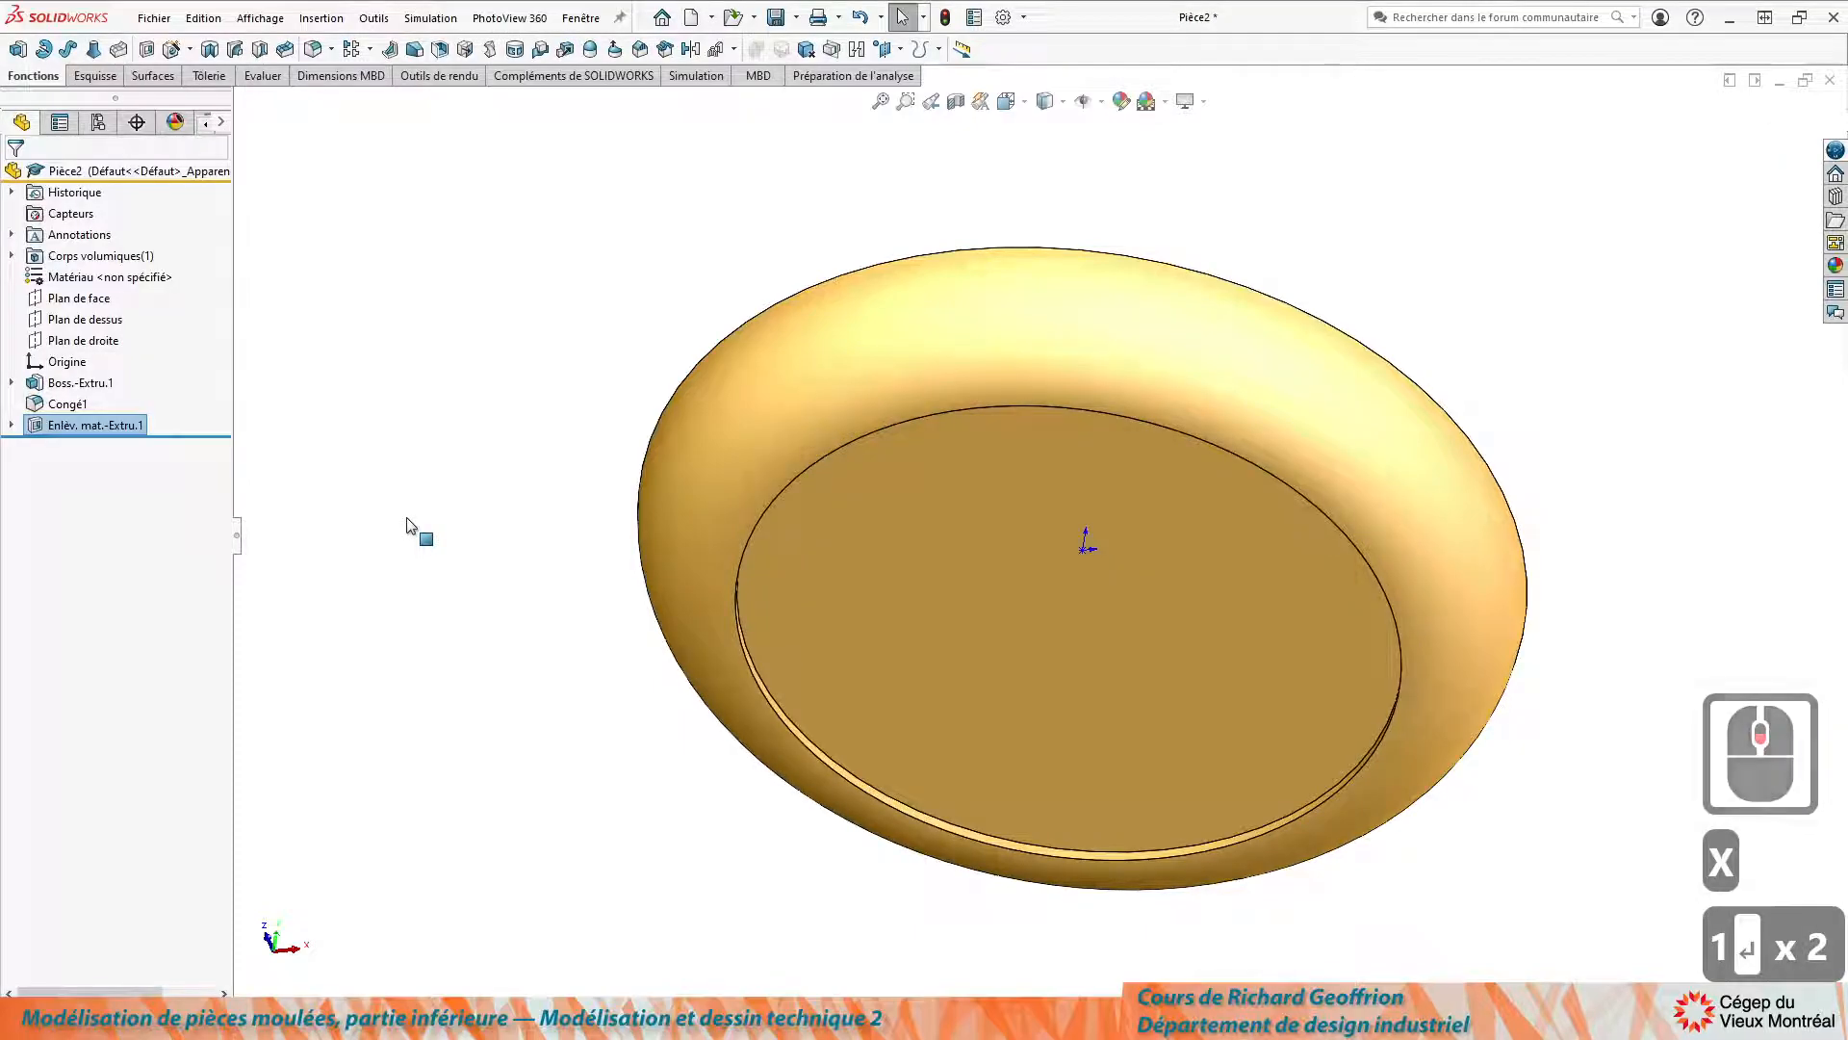
Sketch a circle with a radius of about 27 mm on the front plane (Plan de face), overlapping the side of the disc.
middle_click_drag(417, 703, 911, 586)
middle_click_drag(1024, 585, 960, 495, "ctrl")
left_click(75, 298)
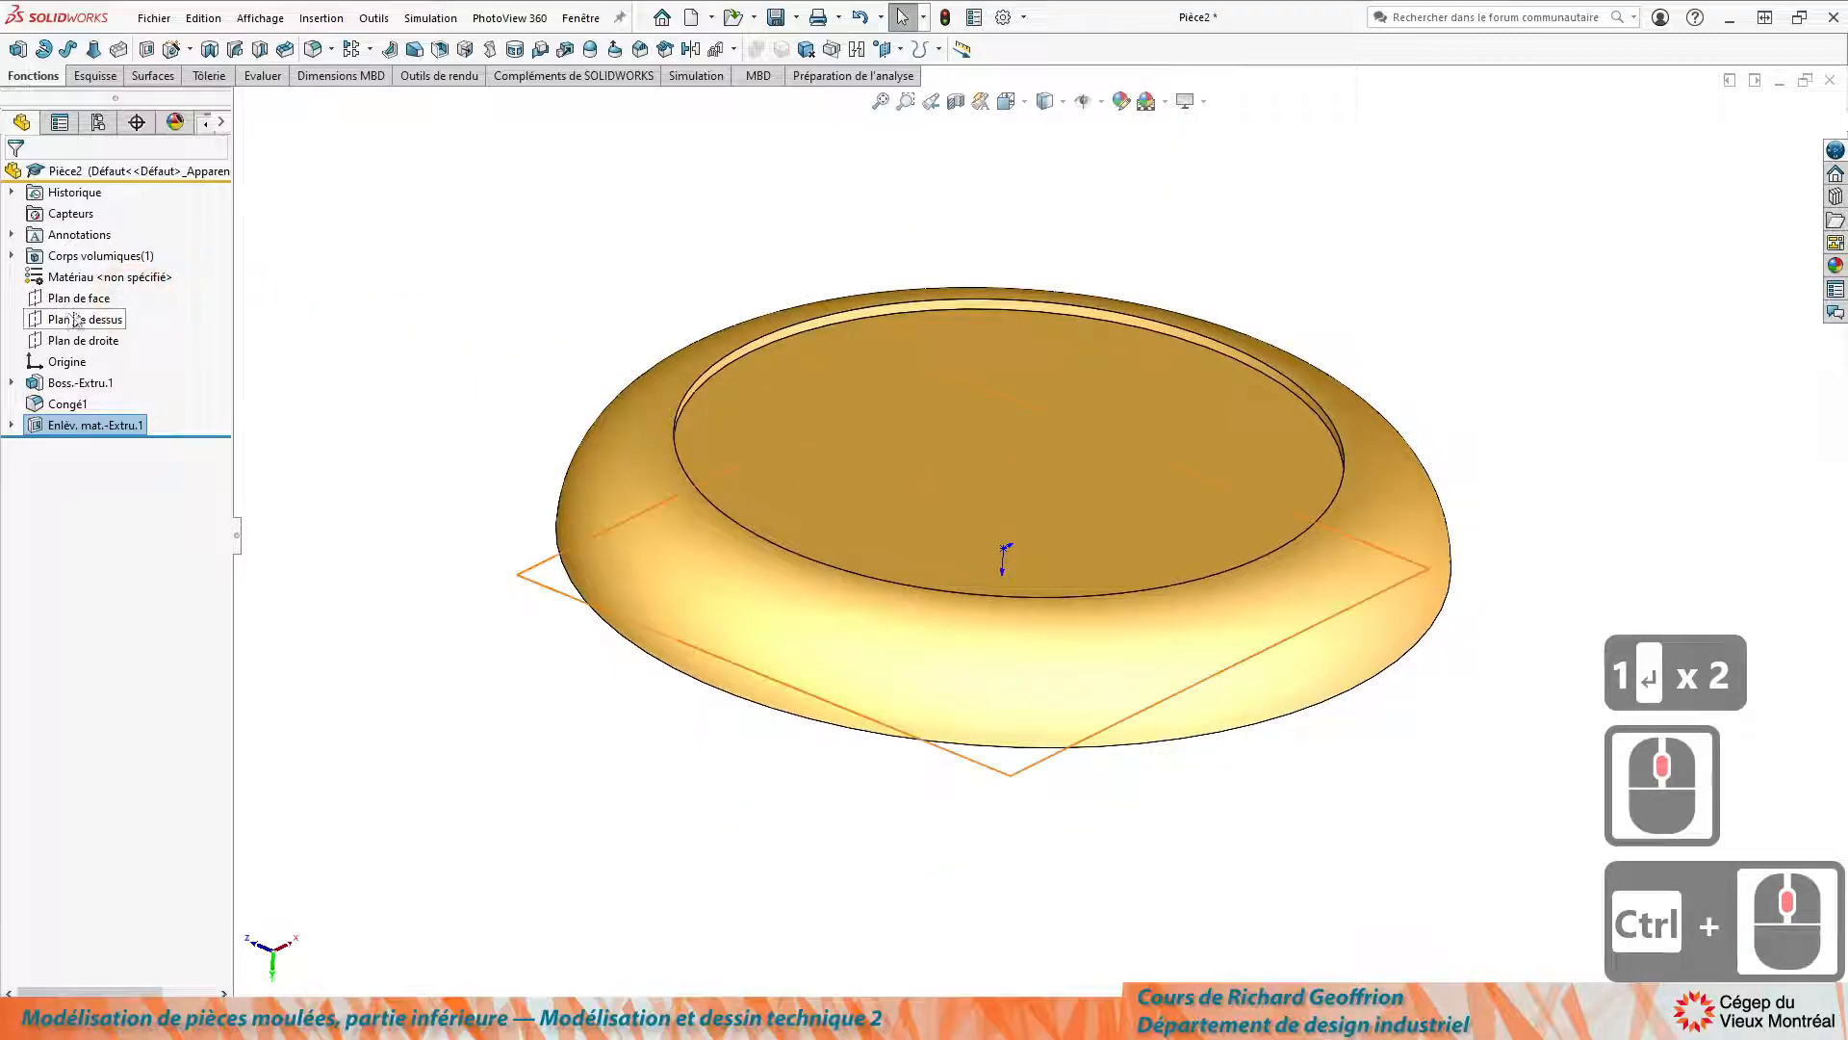
middle_click_drag(356, 468, 442, 636)
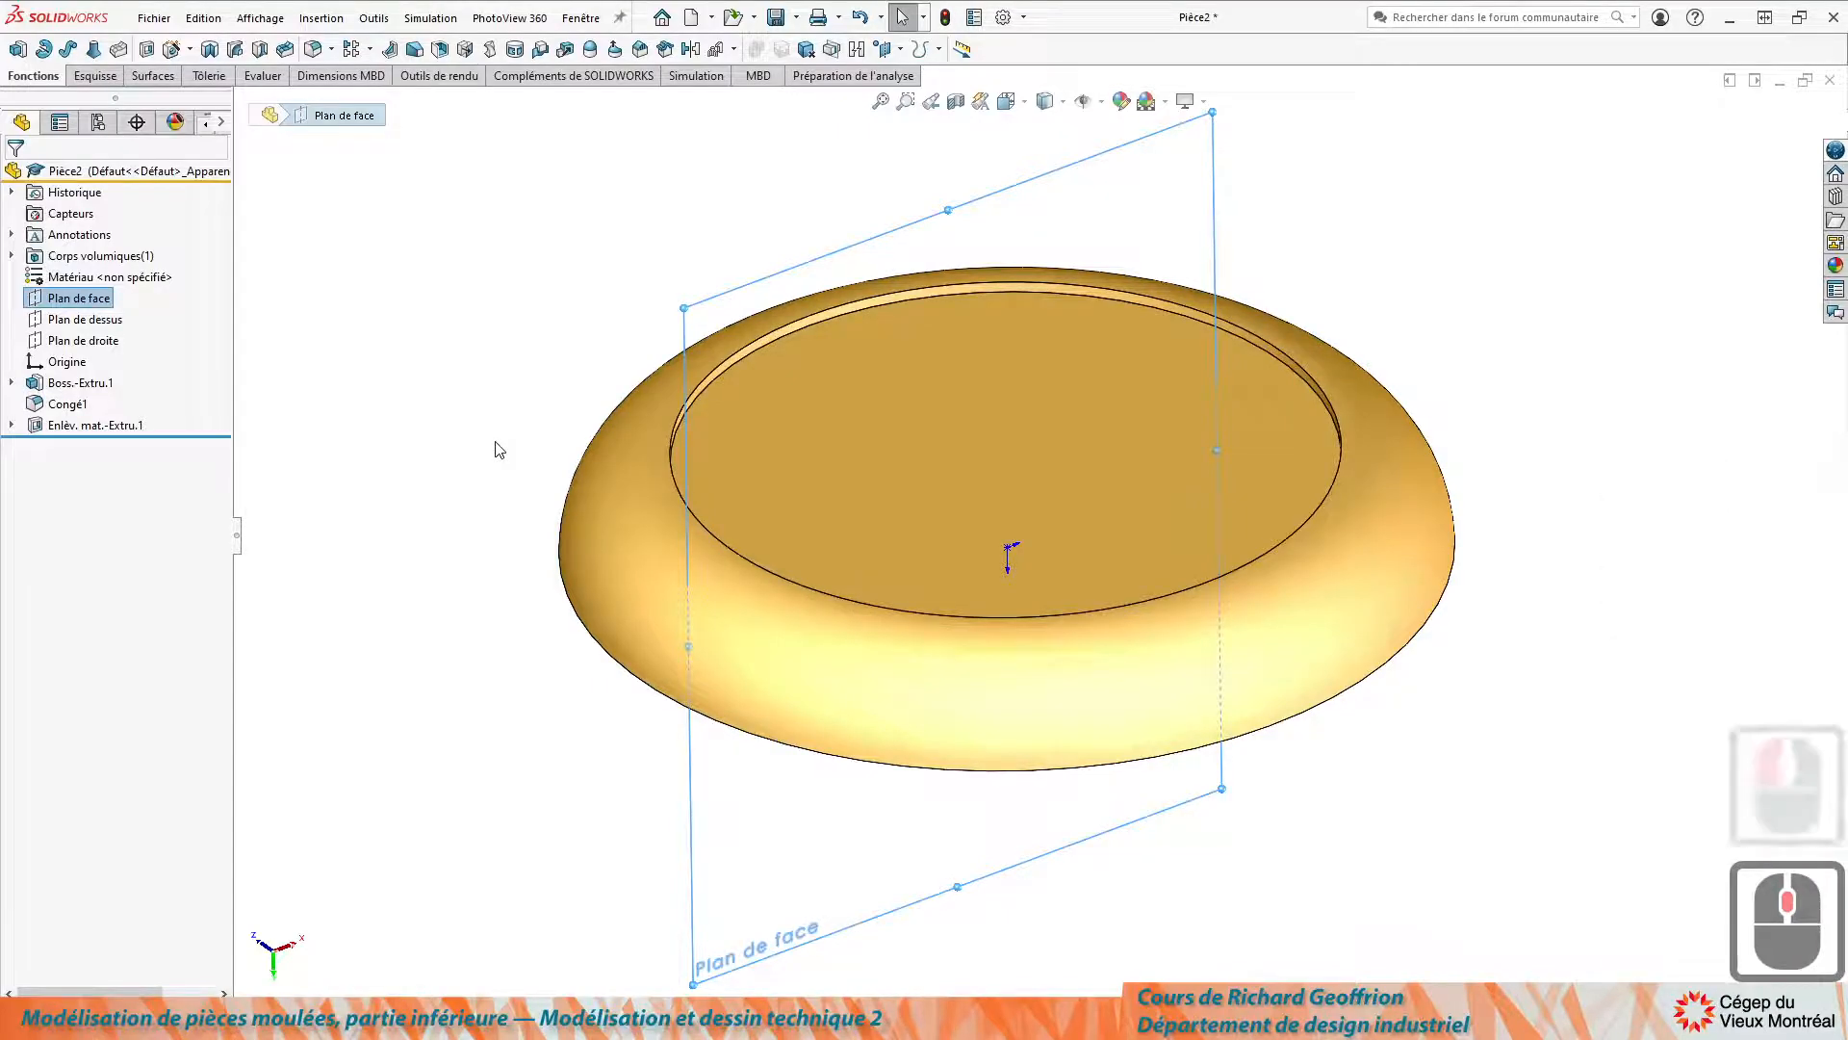
key("o")
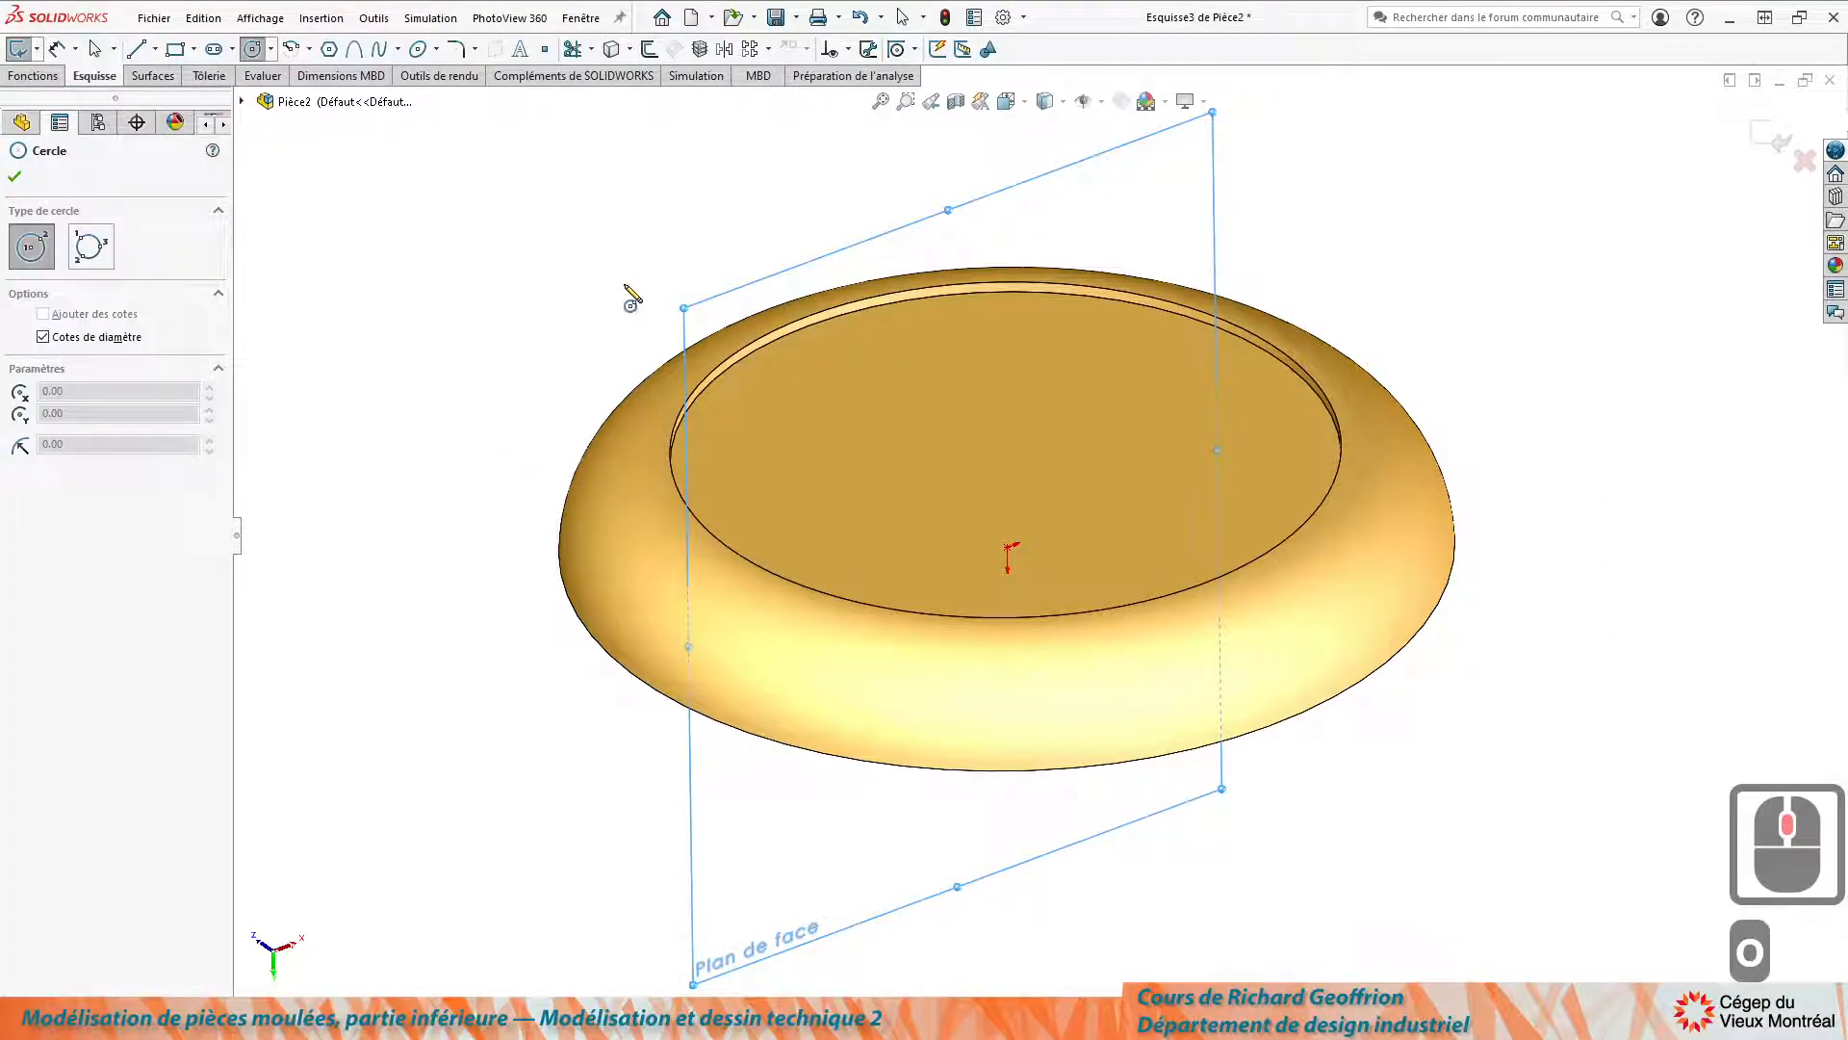
mouse_move(622, 281)
left_mouse_down()
mouse_move(726, 368)
mouse_move(754, 457)
left_mouse_up()
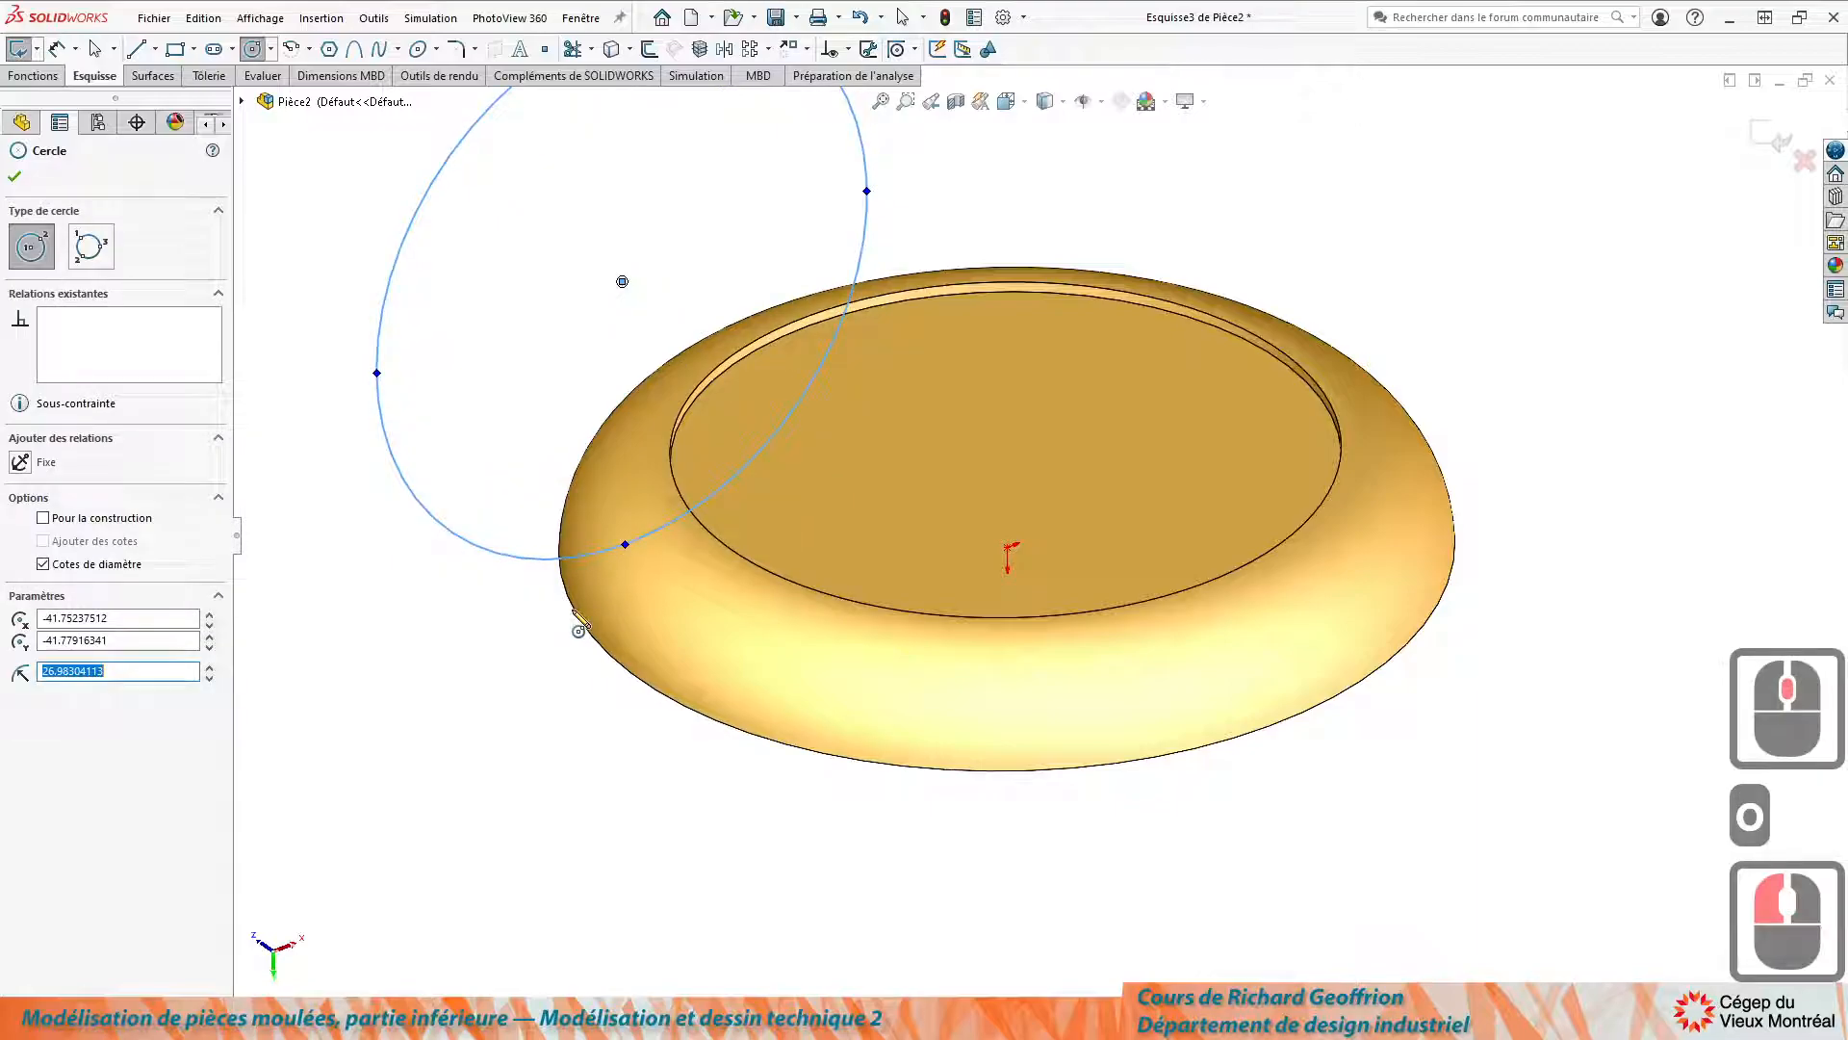
key("Escape")
key("Escape")
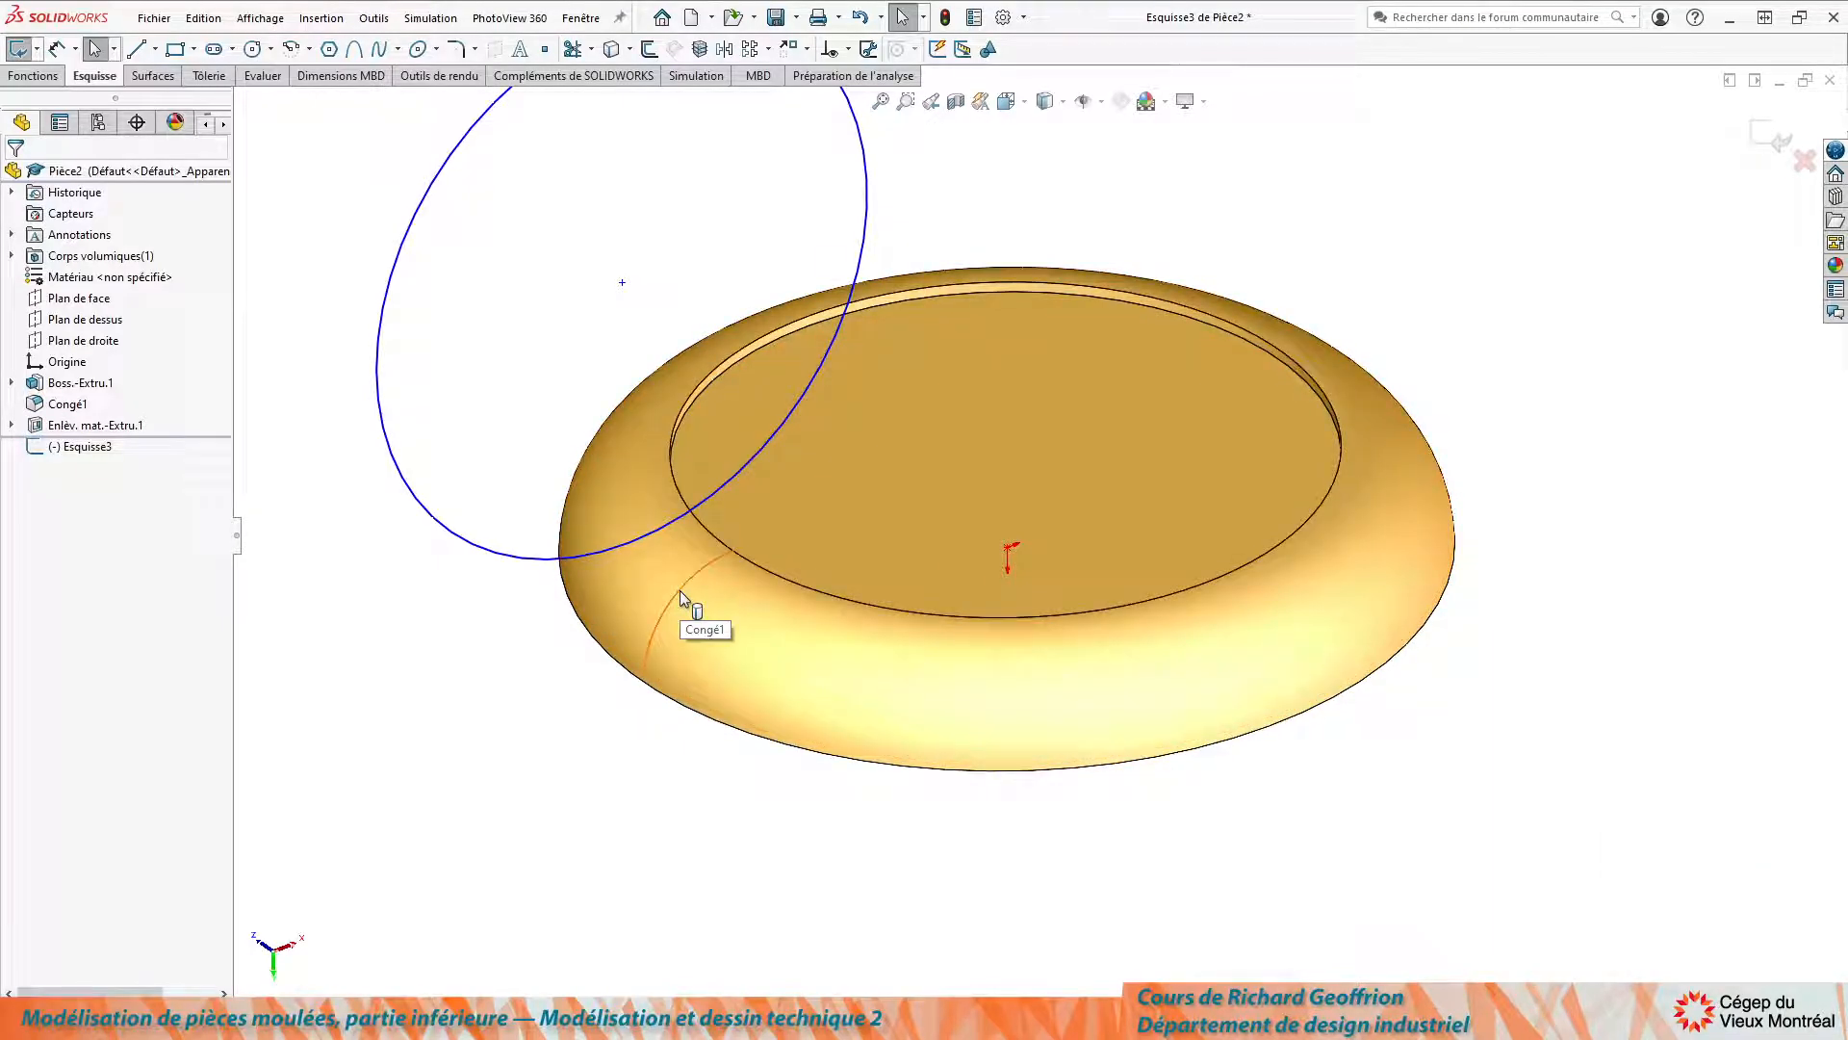
Make the sketched circle coradial with the silhouette edge of the rounded rim.
left_click(623, 638)
left_click(481, 733)
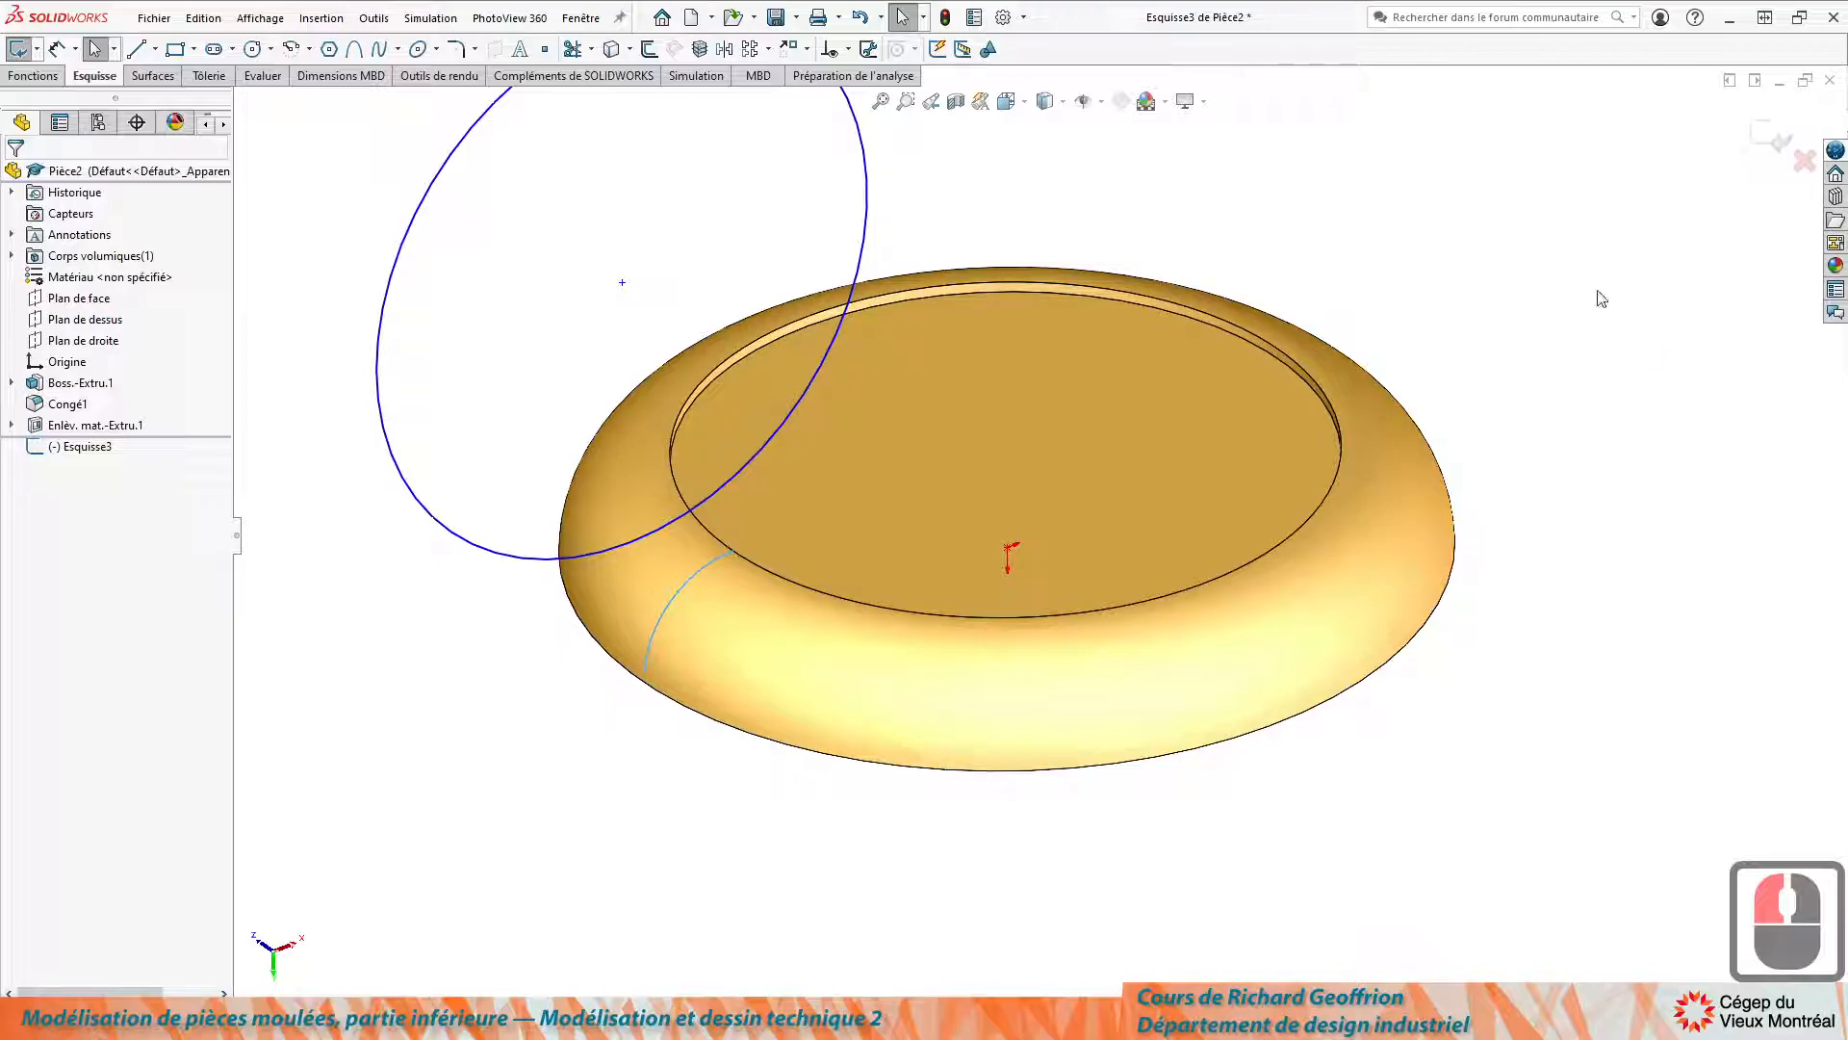
left_click(462, 542, "ctrl")
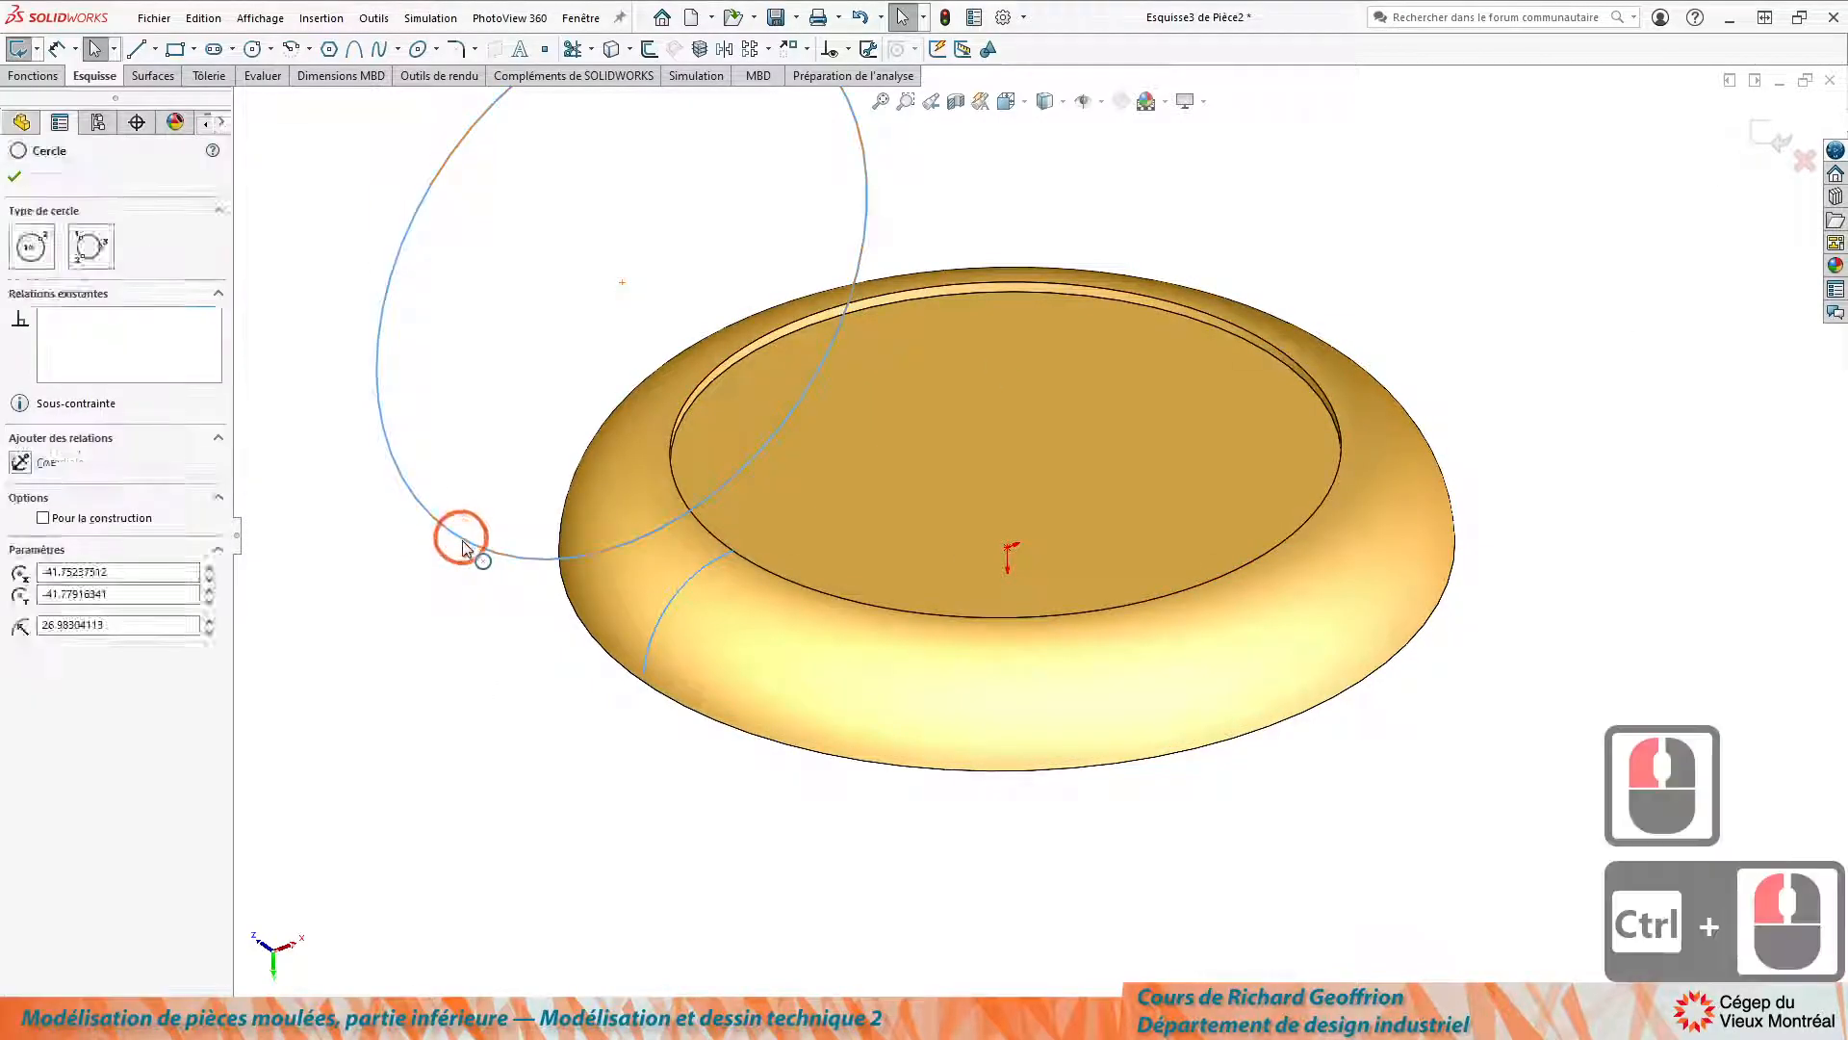
left_click(371, 789, "ctrl")
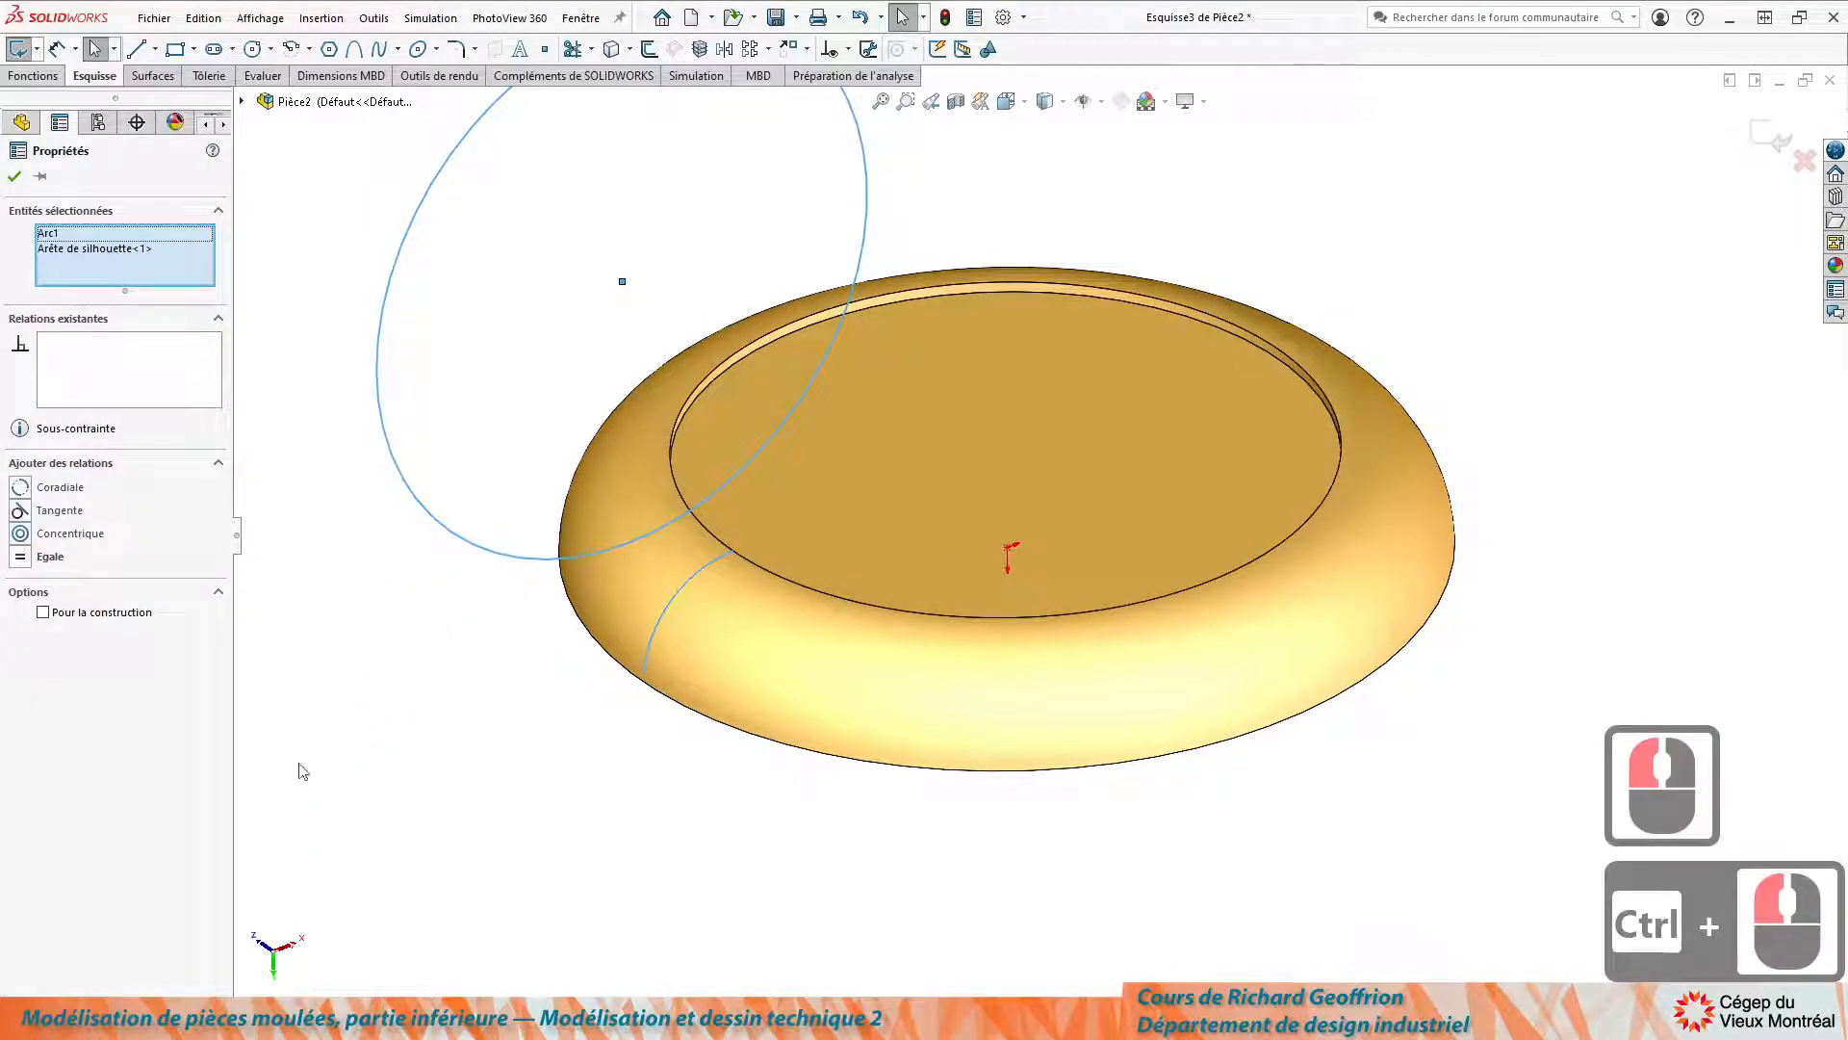
left_click(20, 489)
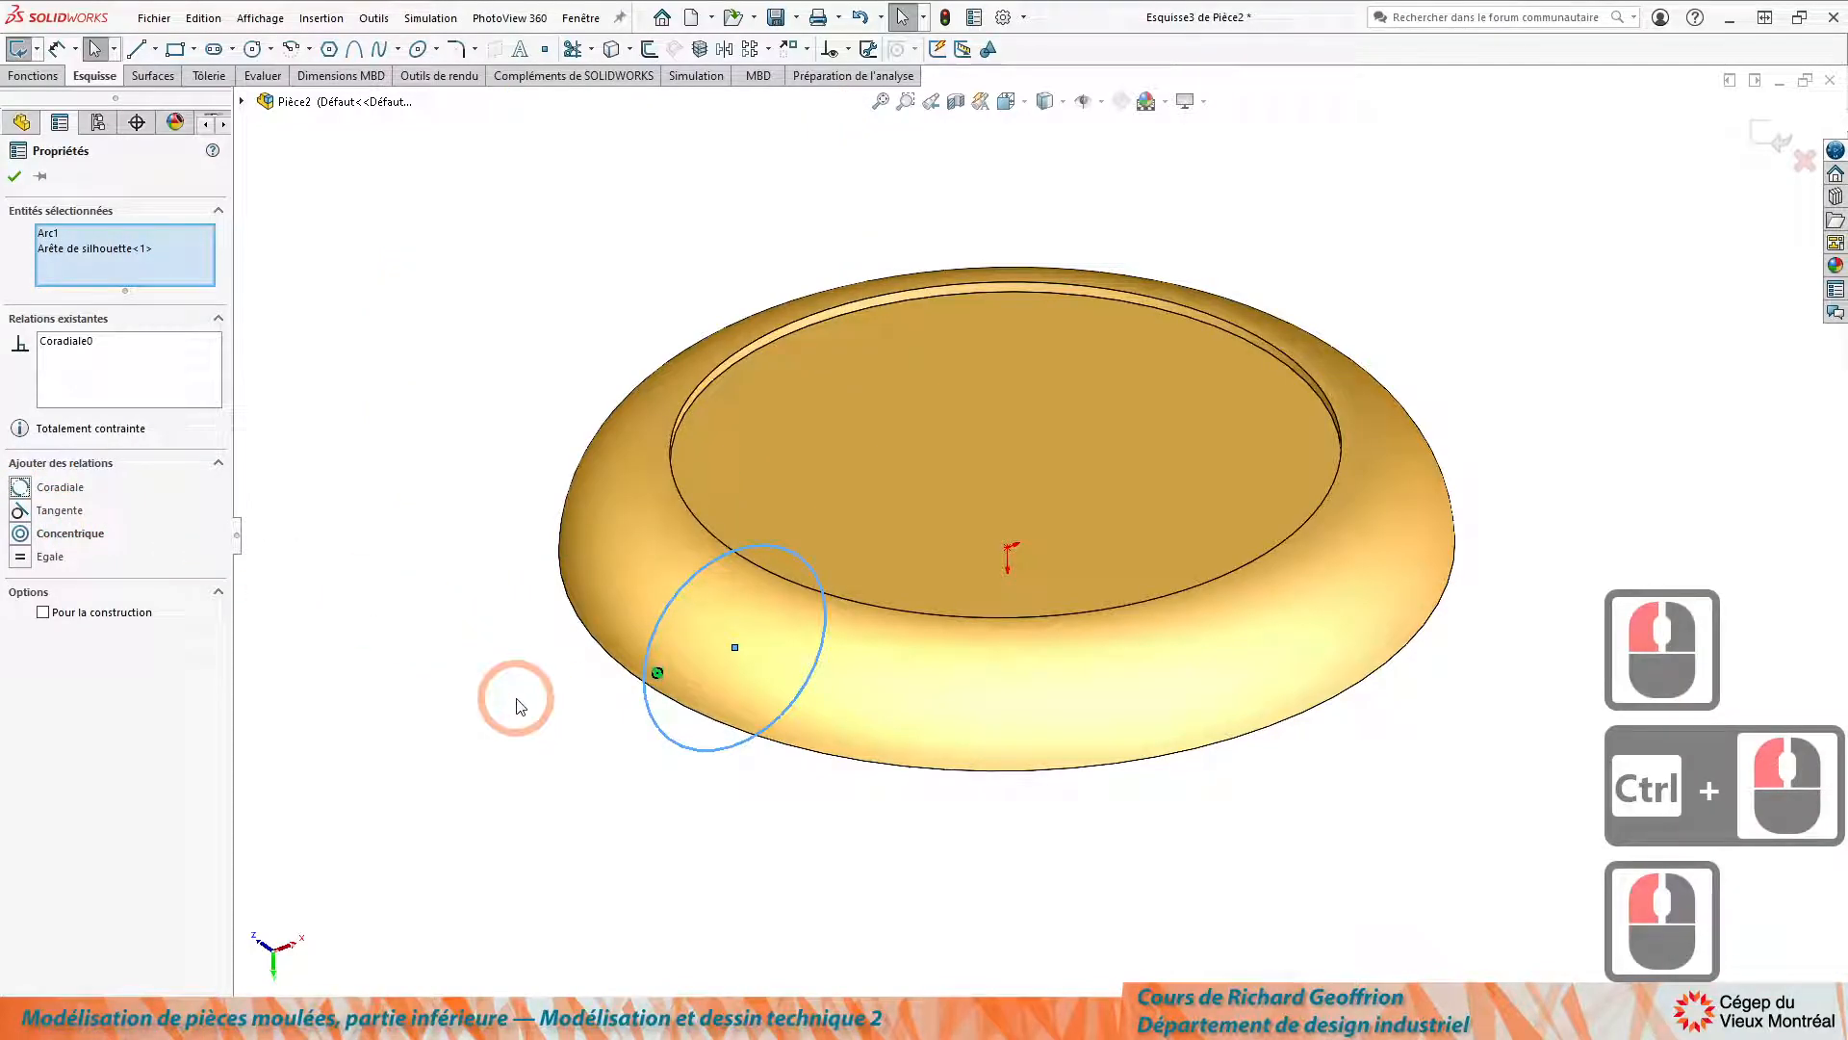
Face the sketch plane and draw a horizontal chord across the lower half of the circle, with both endpoints on it.
key("ctrl+shift+n")
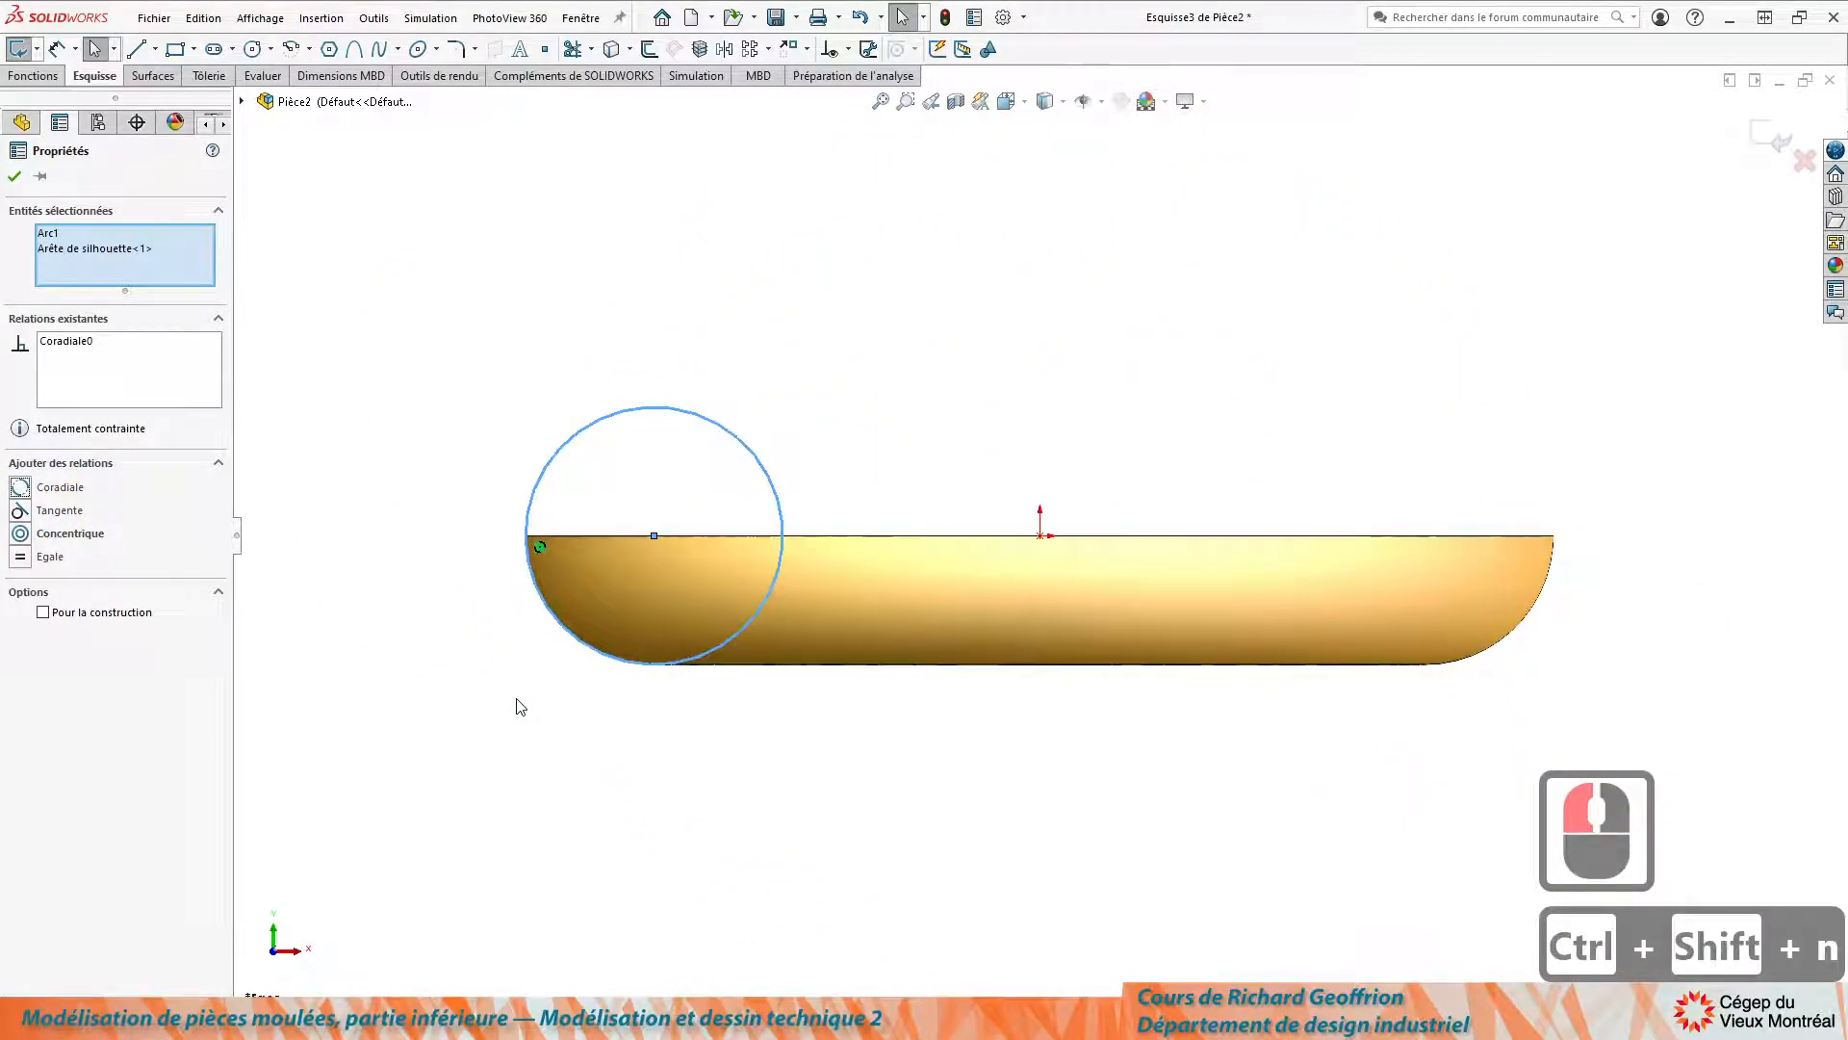
scroll(719, 580, "down", 3)
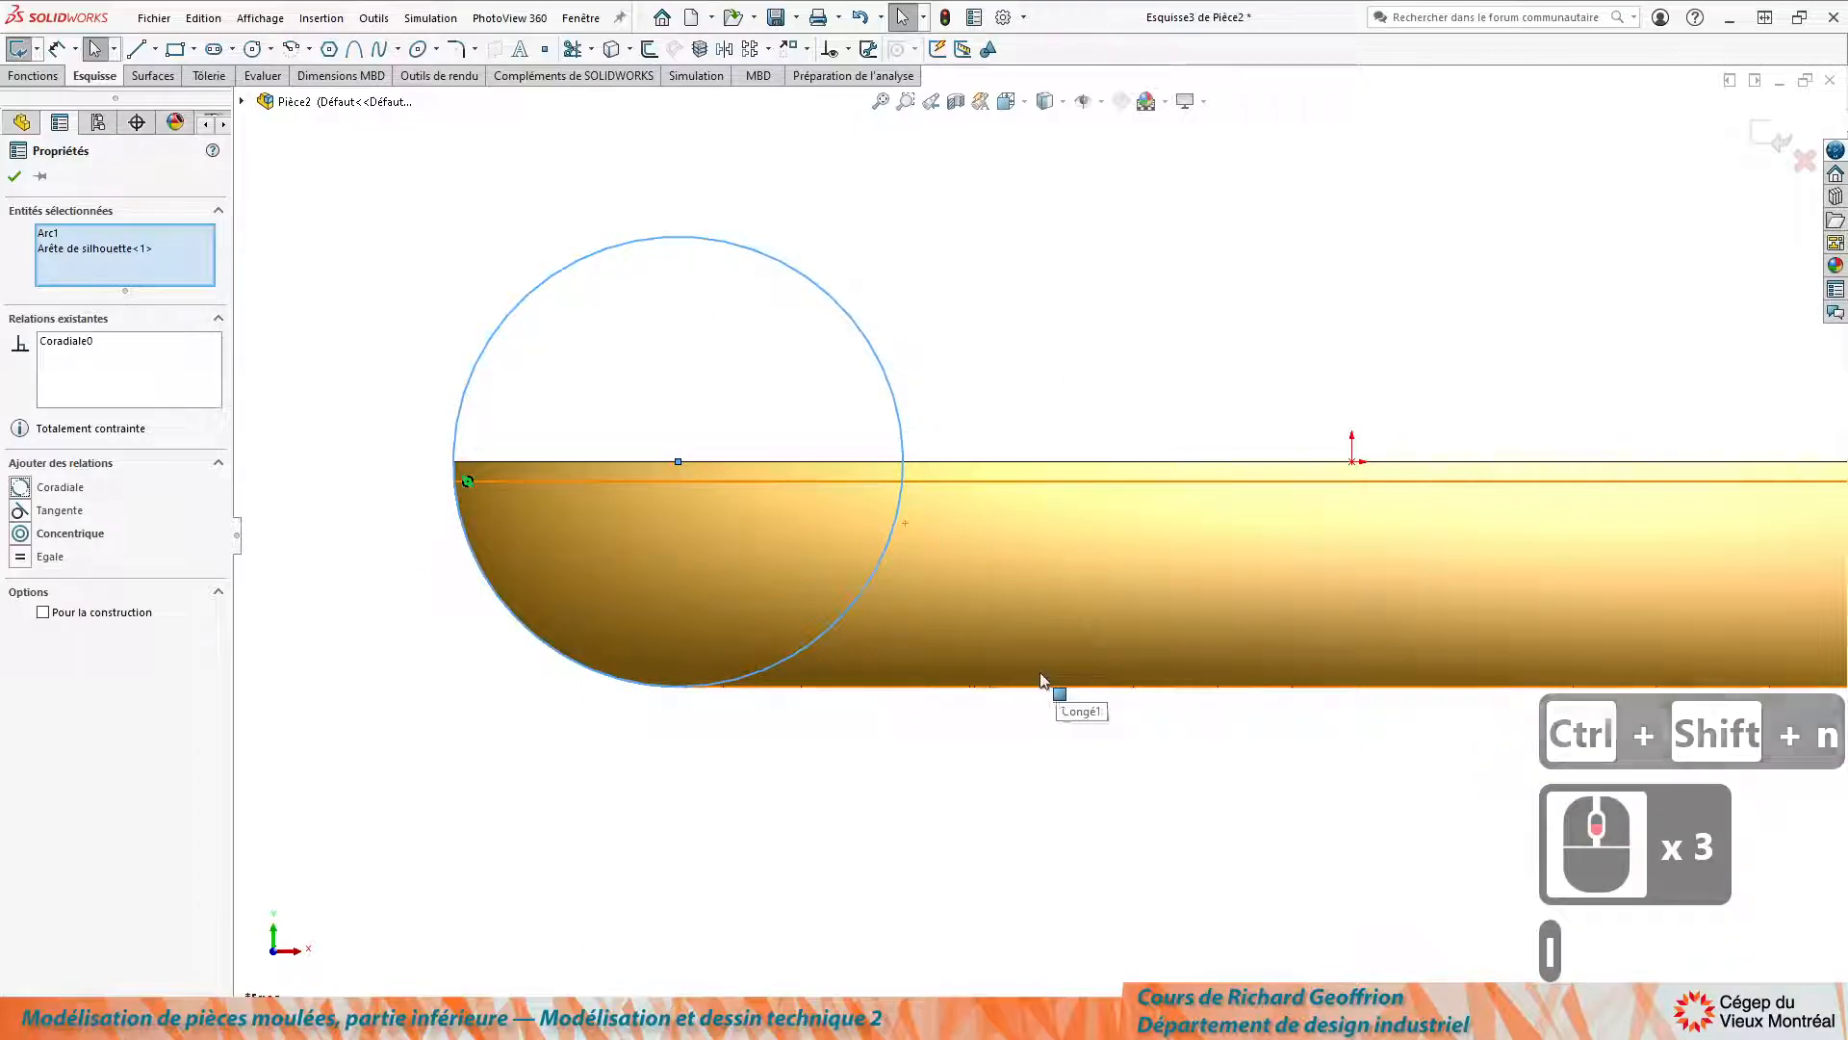
key("l")
left_click(868, 582)
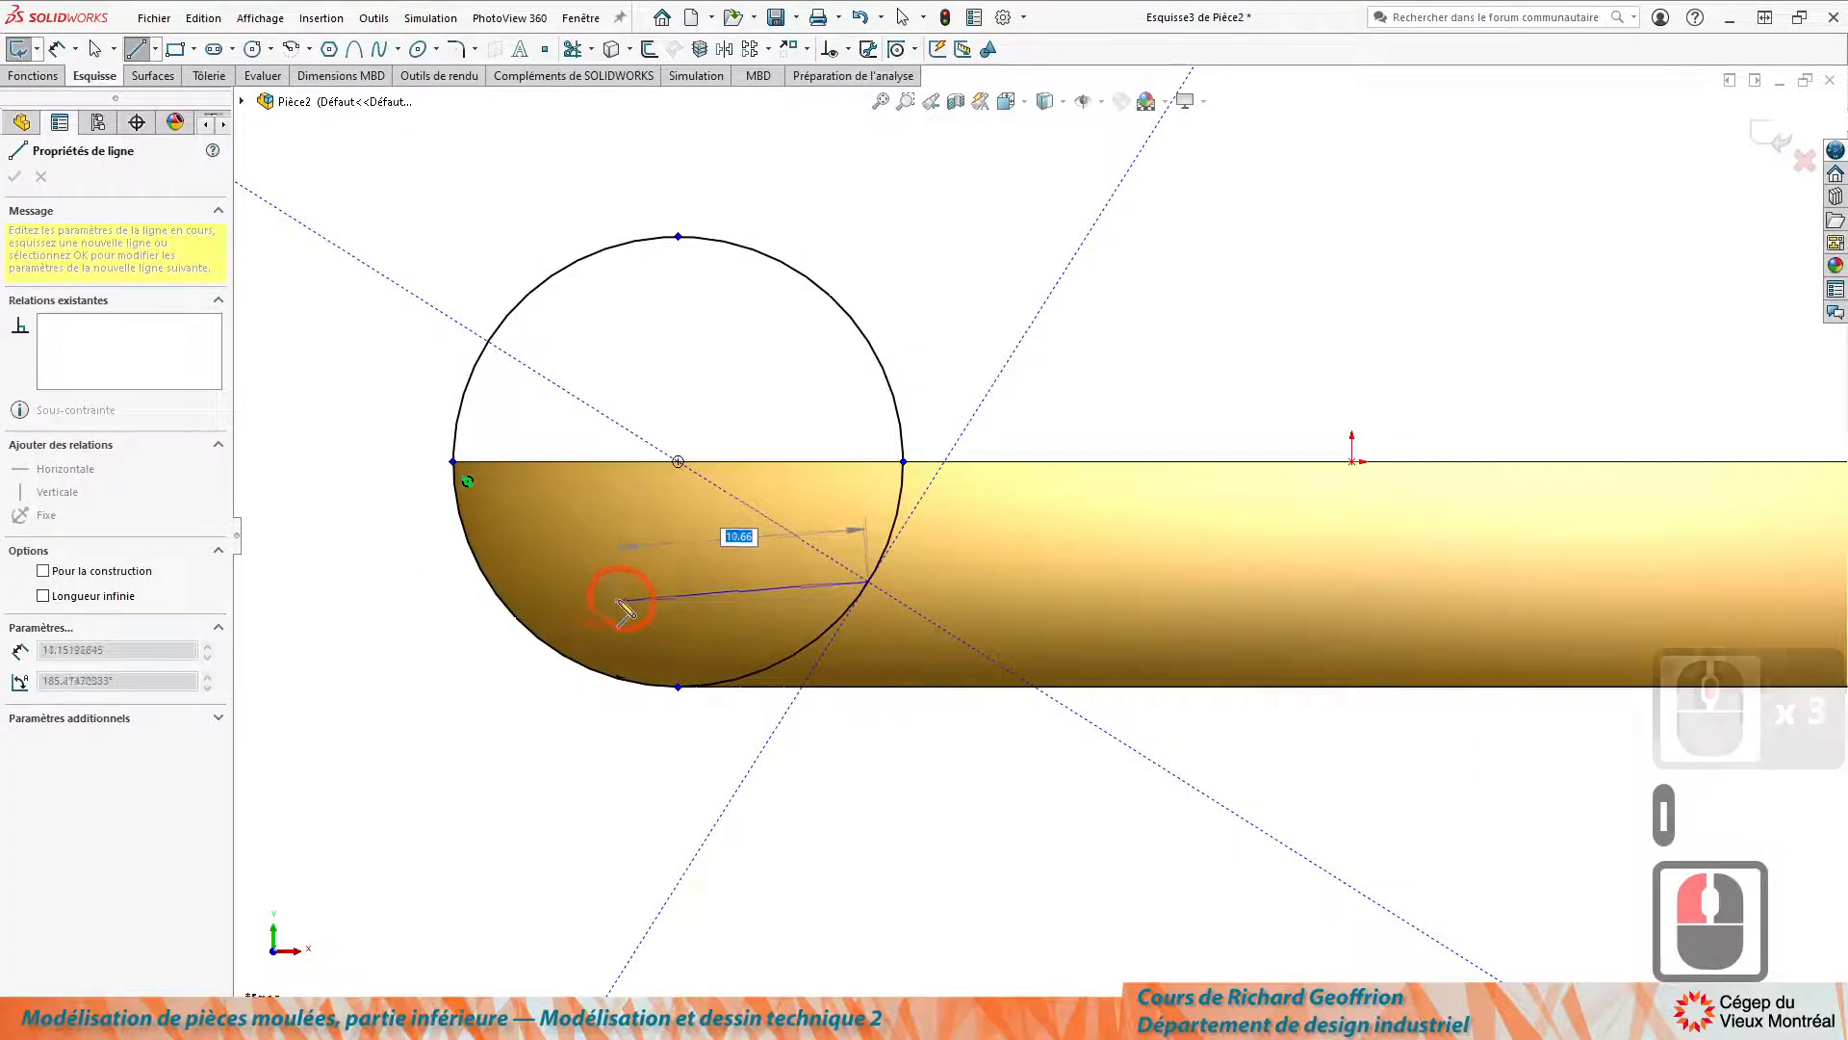
left_click(488, 581)
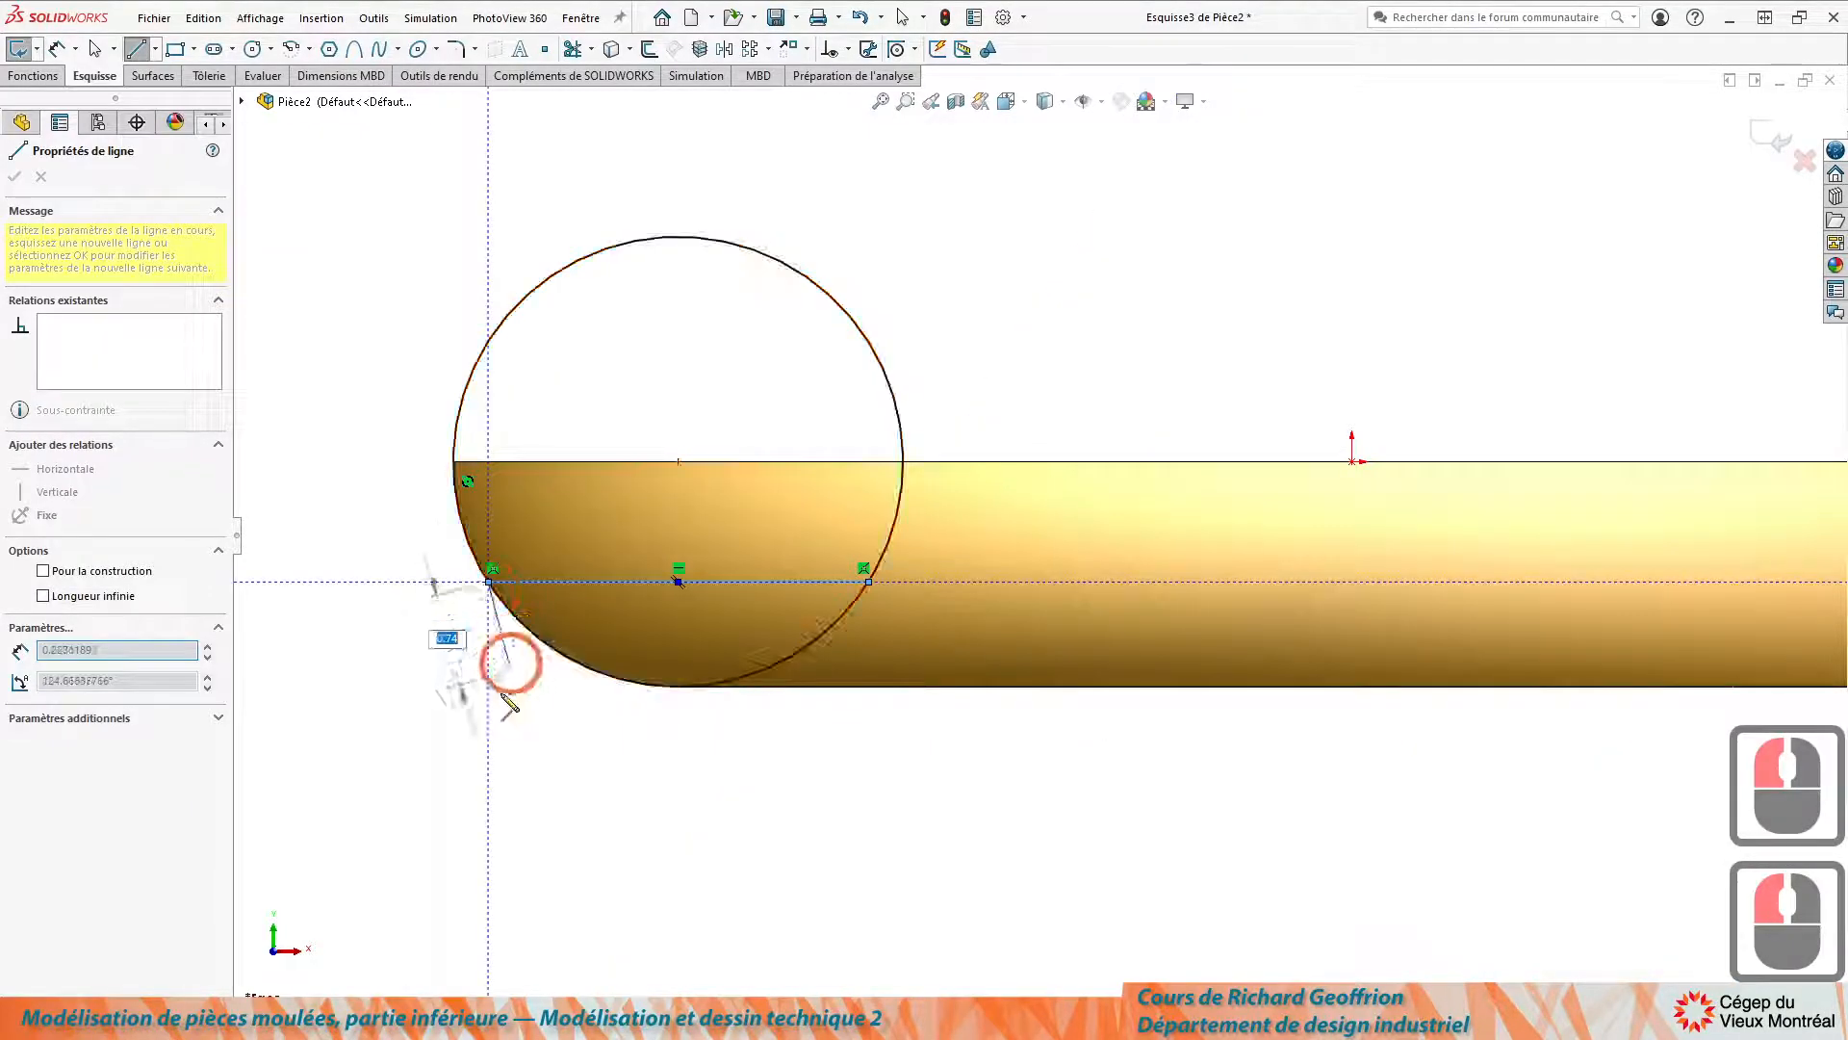
Dimension the chord at 5 mm above the bottom edge of the disc.
key("Escape")
key("Escape")
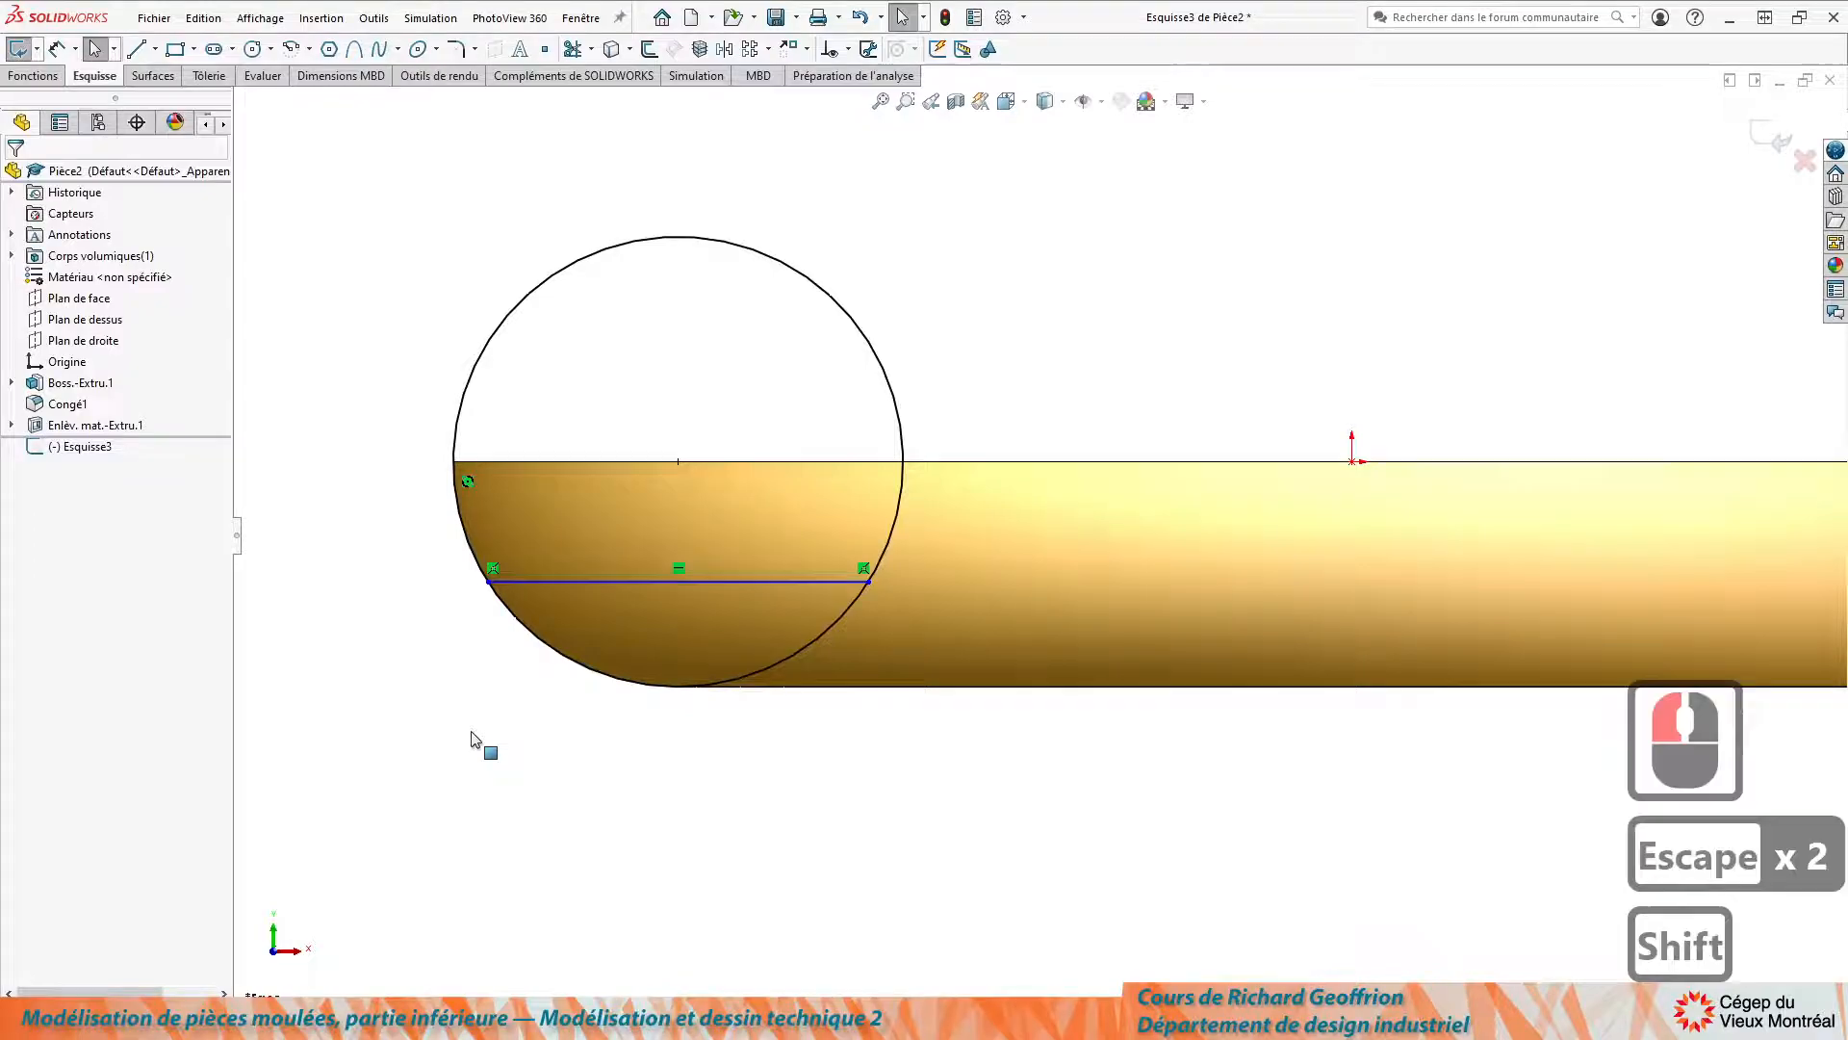
key("d")
left_click(743, 583)
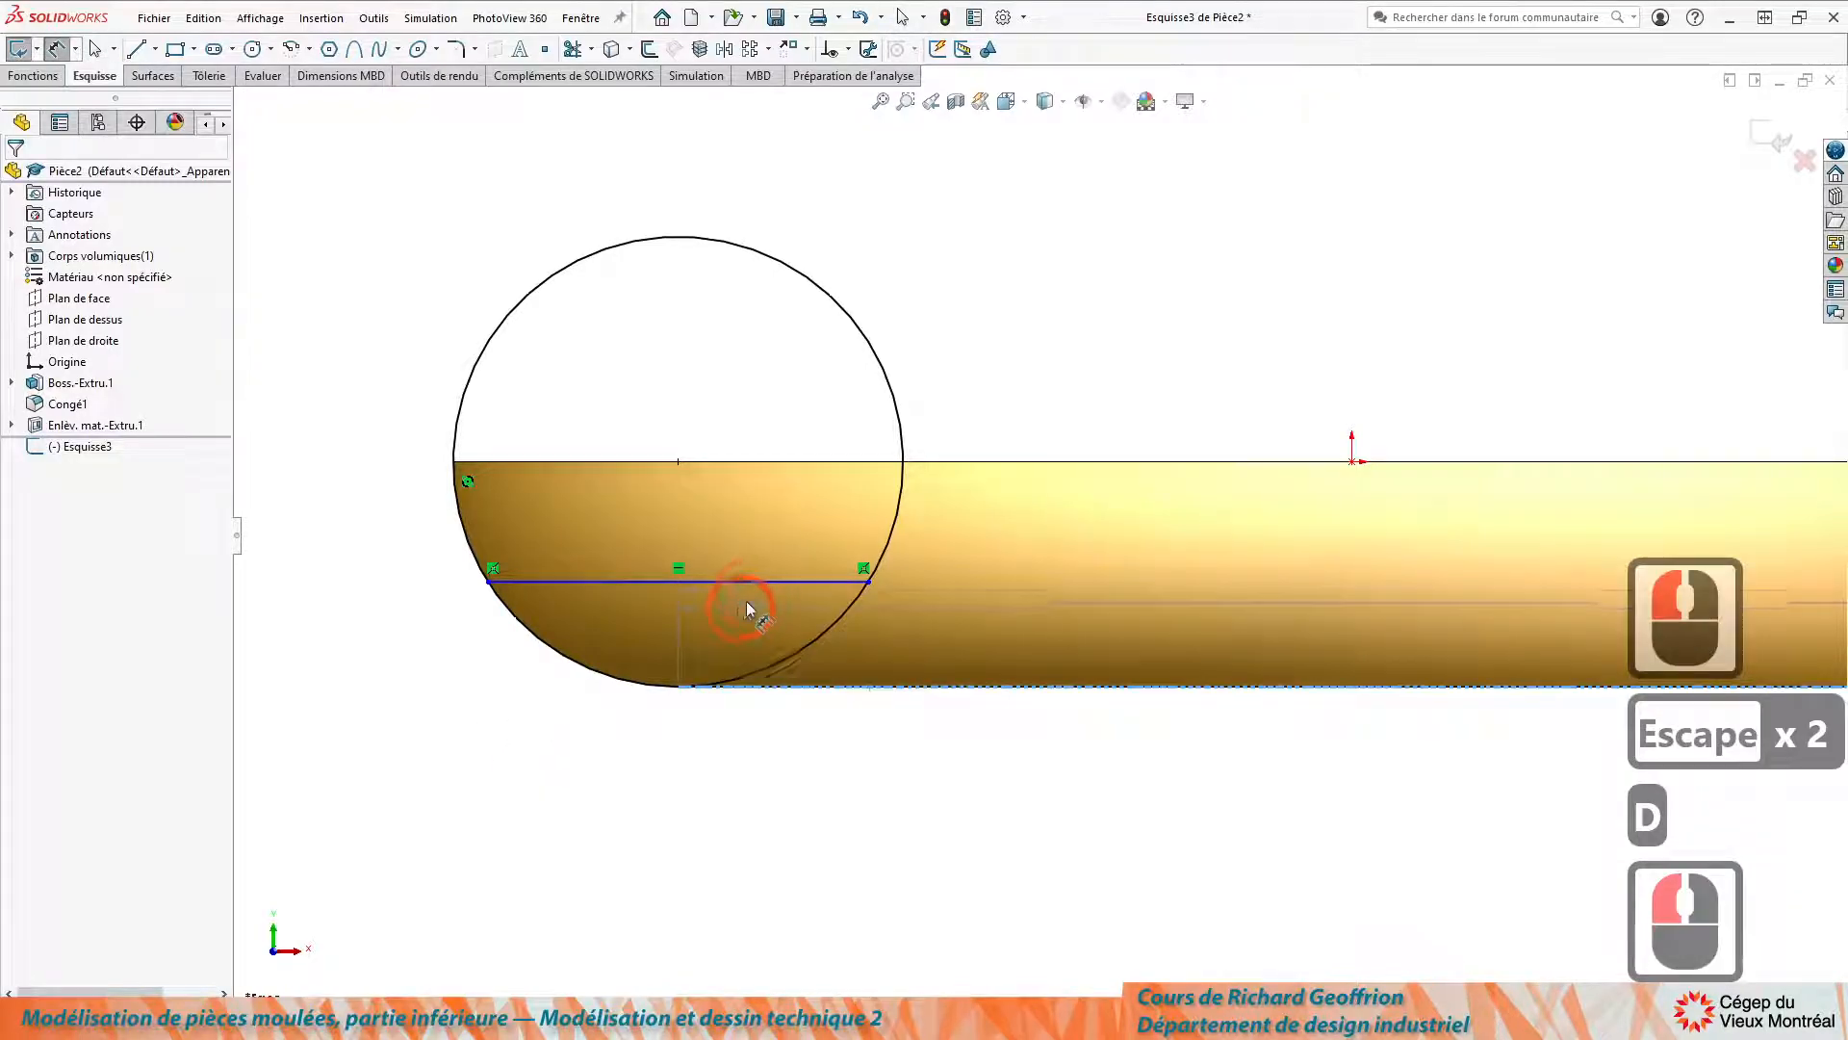
left_click(869, 685)
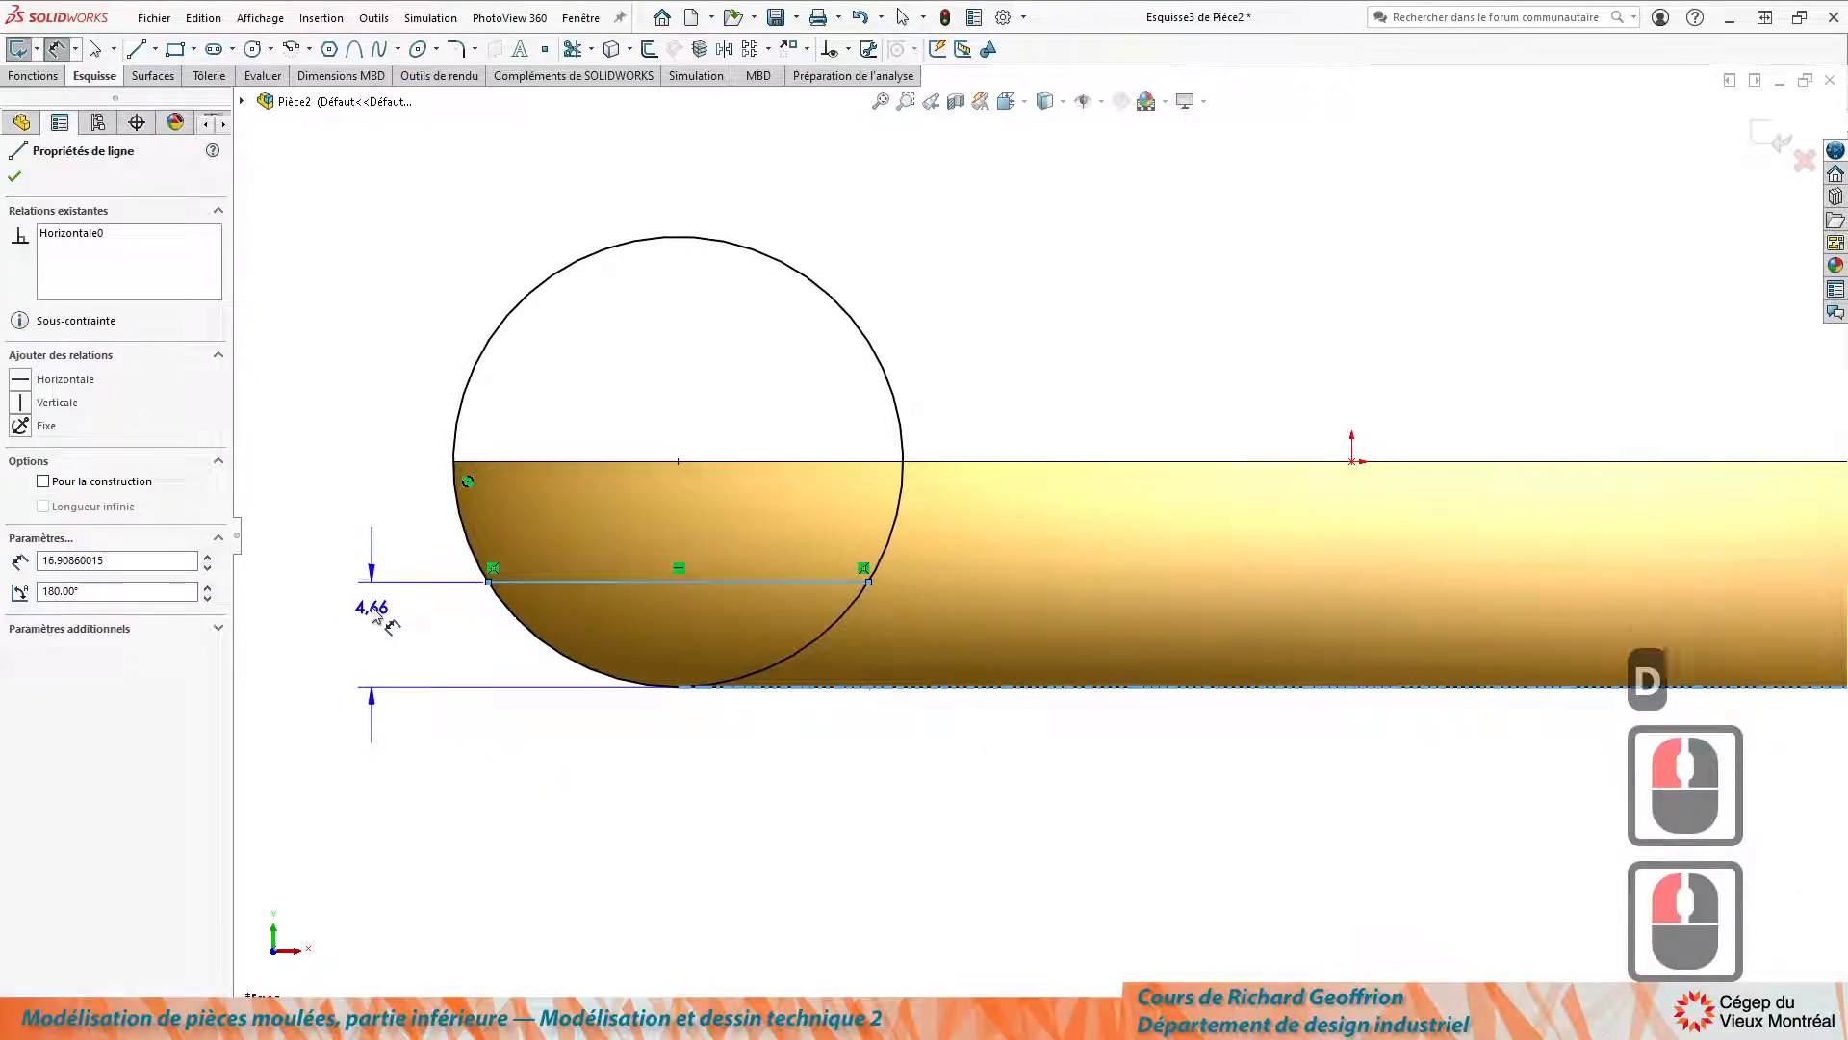
left_click(370, 608)
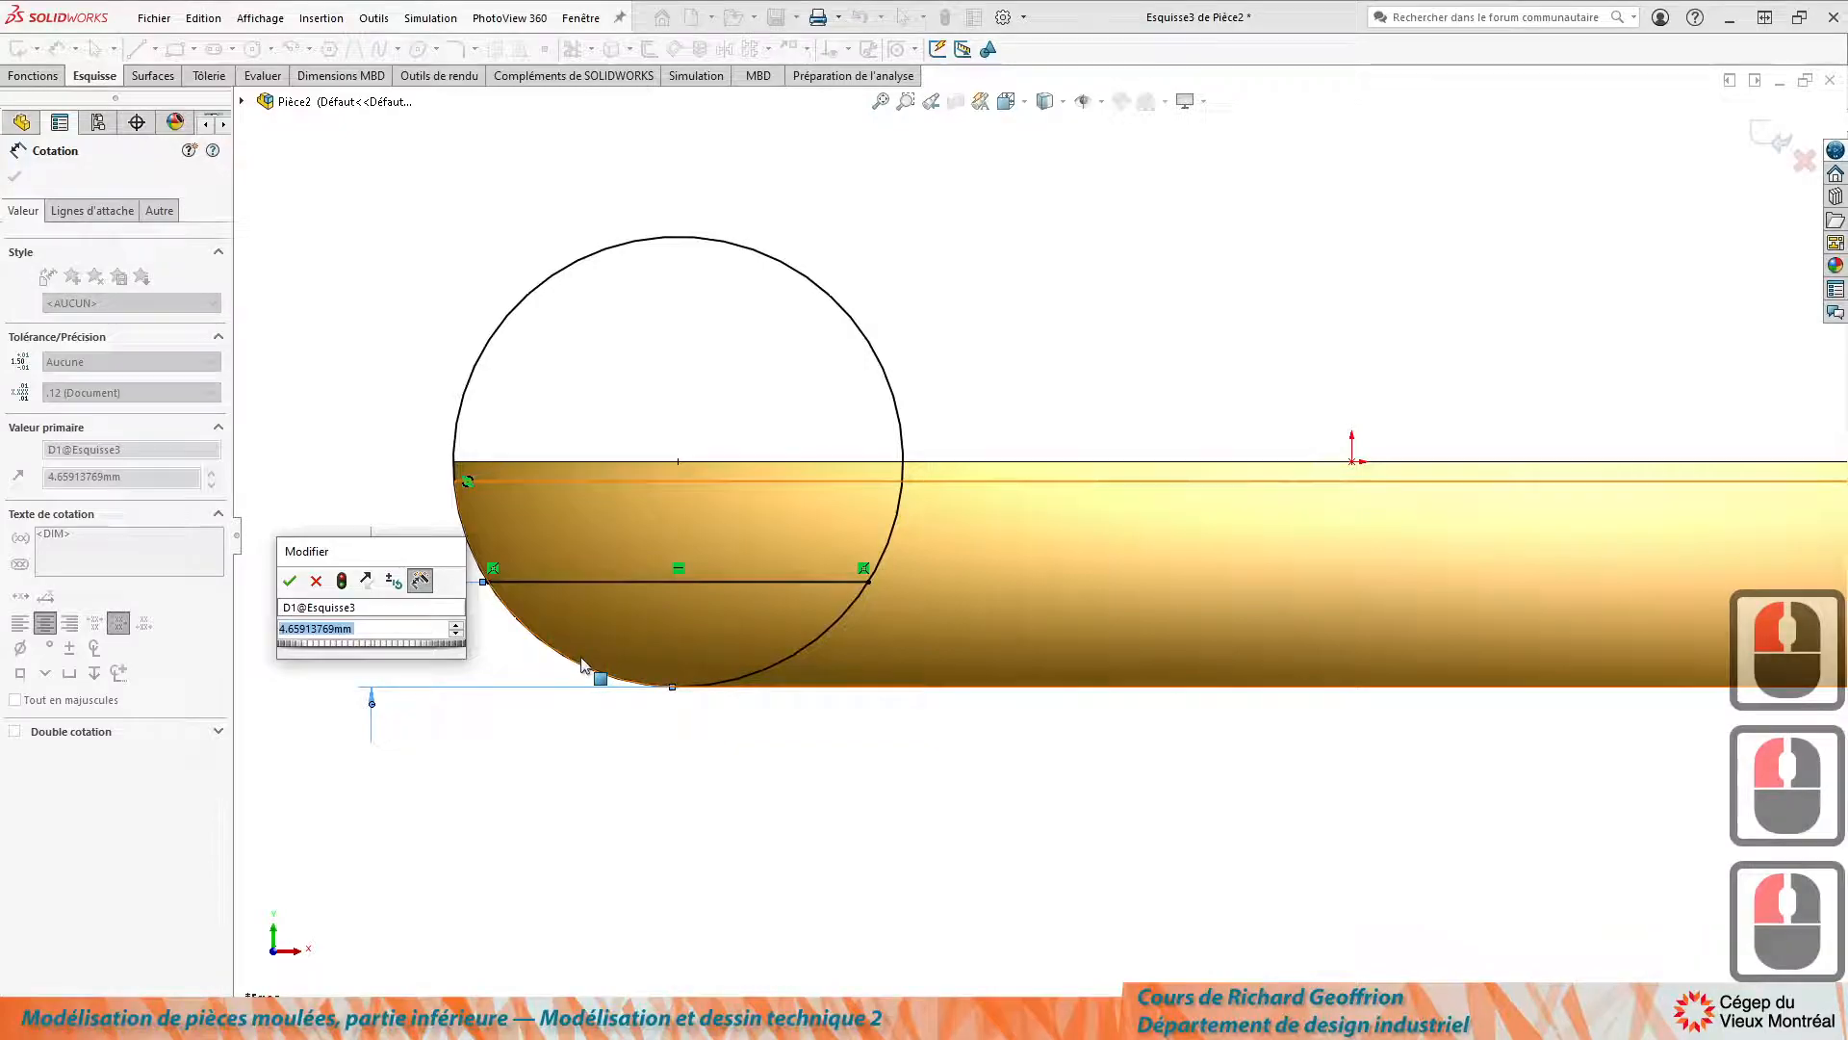
type("5")
key("Return")
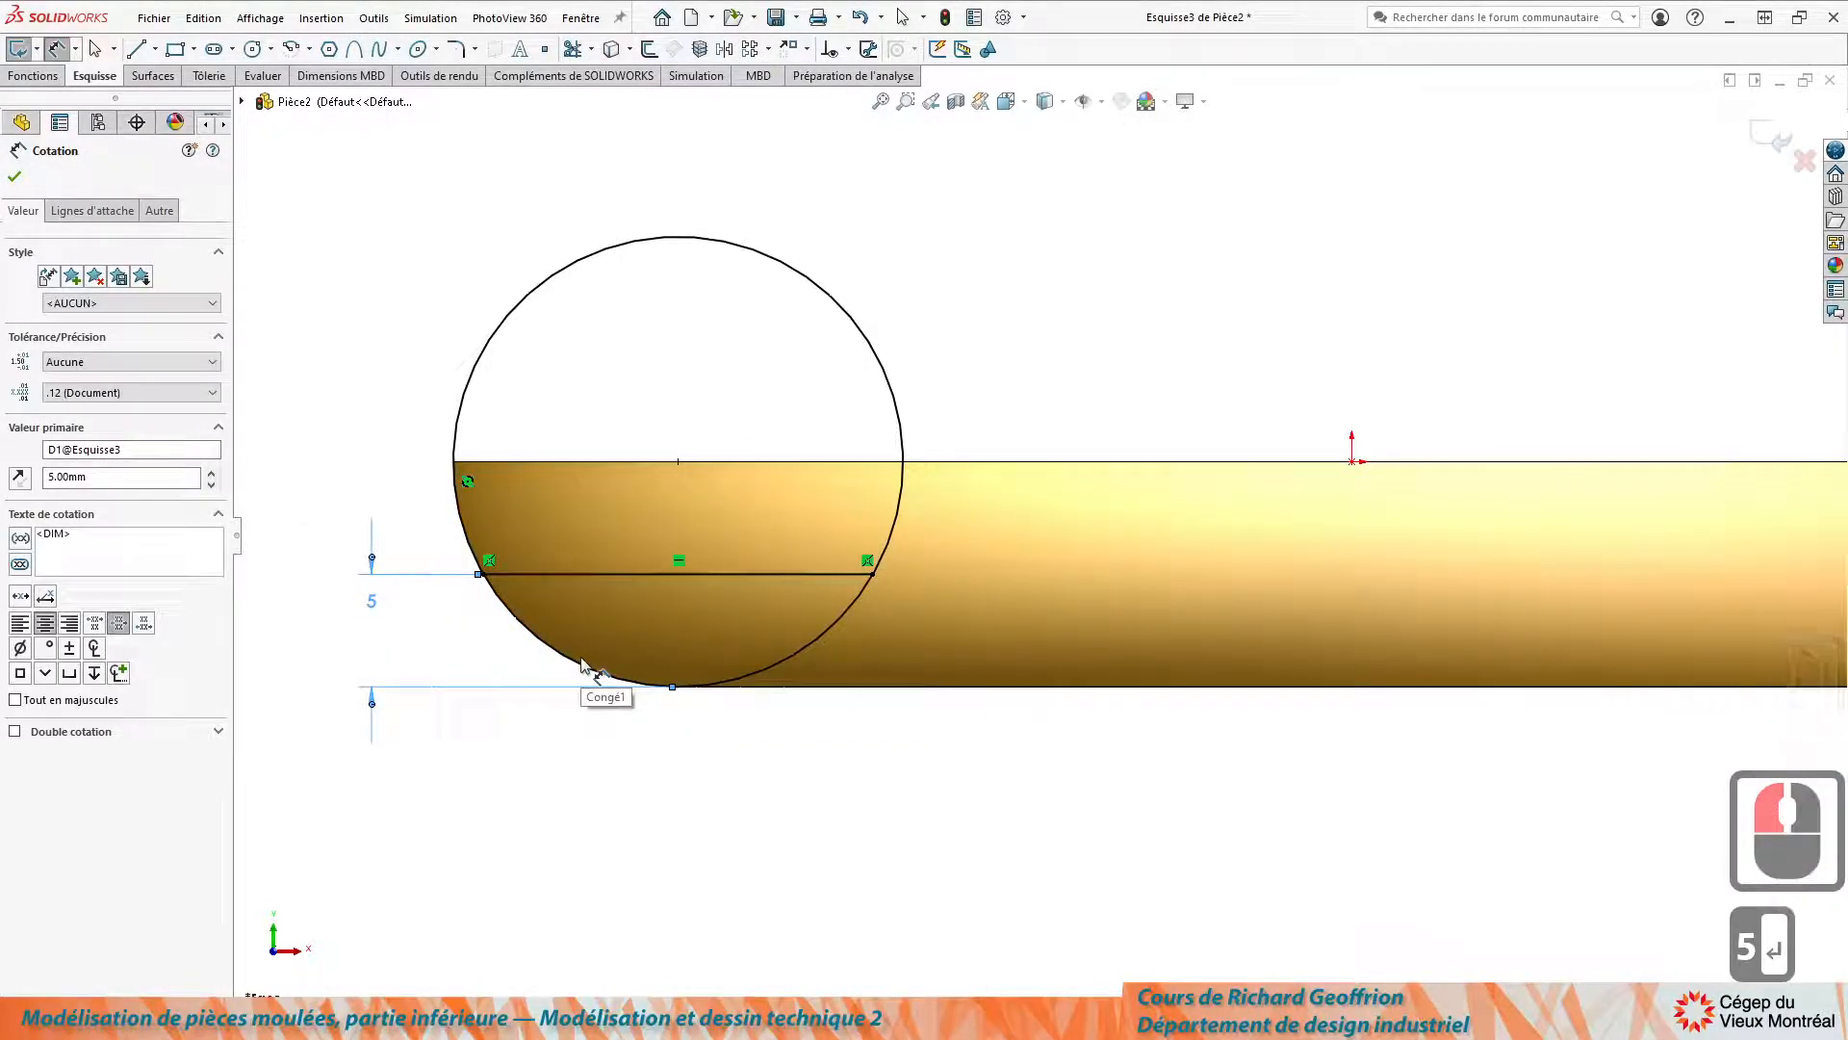
Trim away the part of the circle above the chord and exit the sketch.
key("ctrl+shift+x")
left_click_drag(1008, 246, 520, 419)
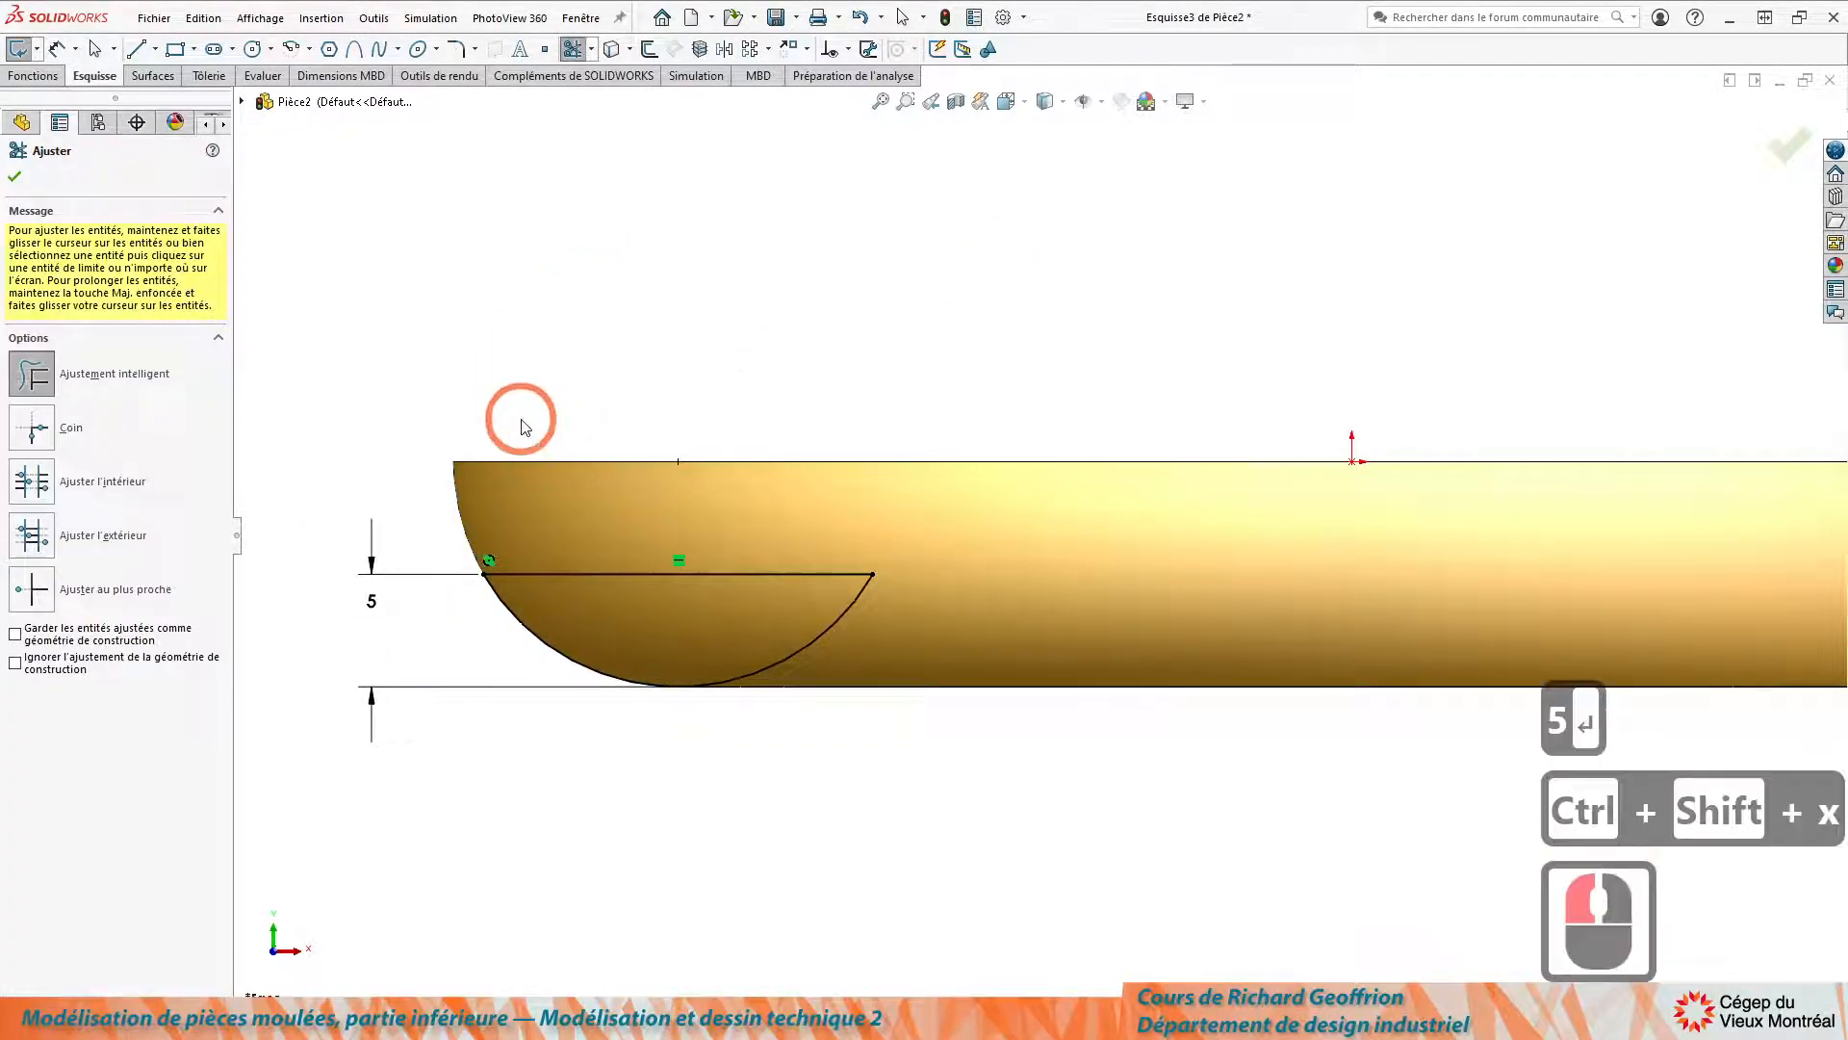
left_click(15, 176)
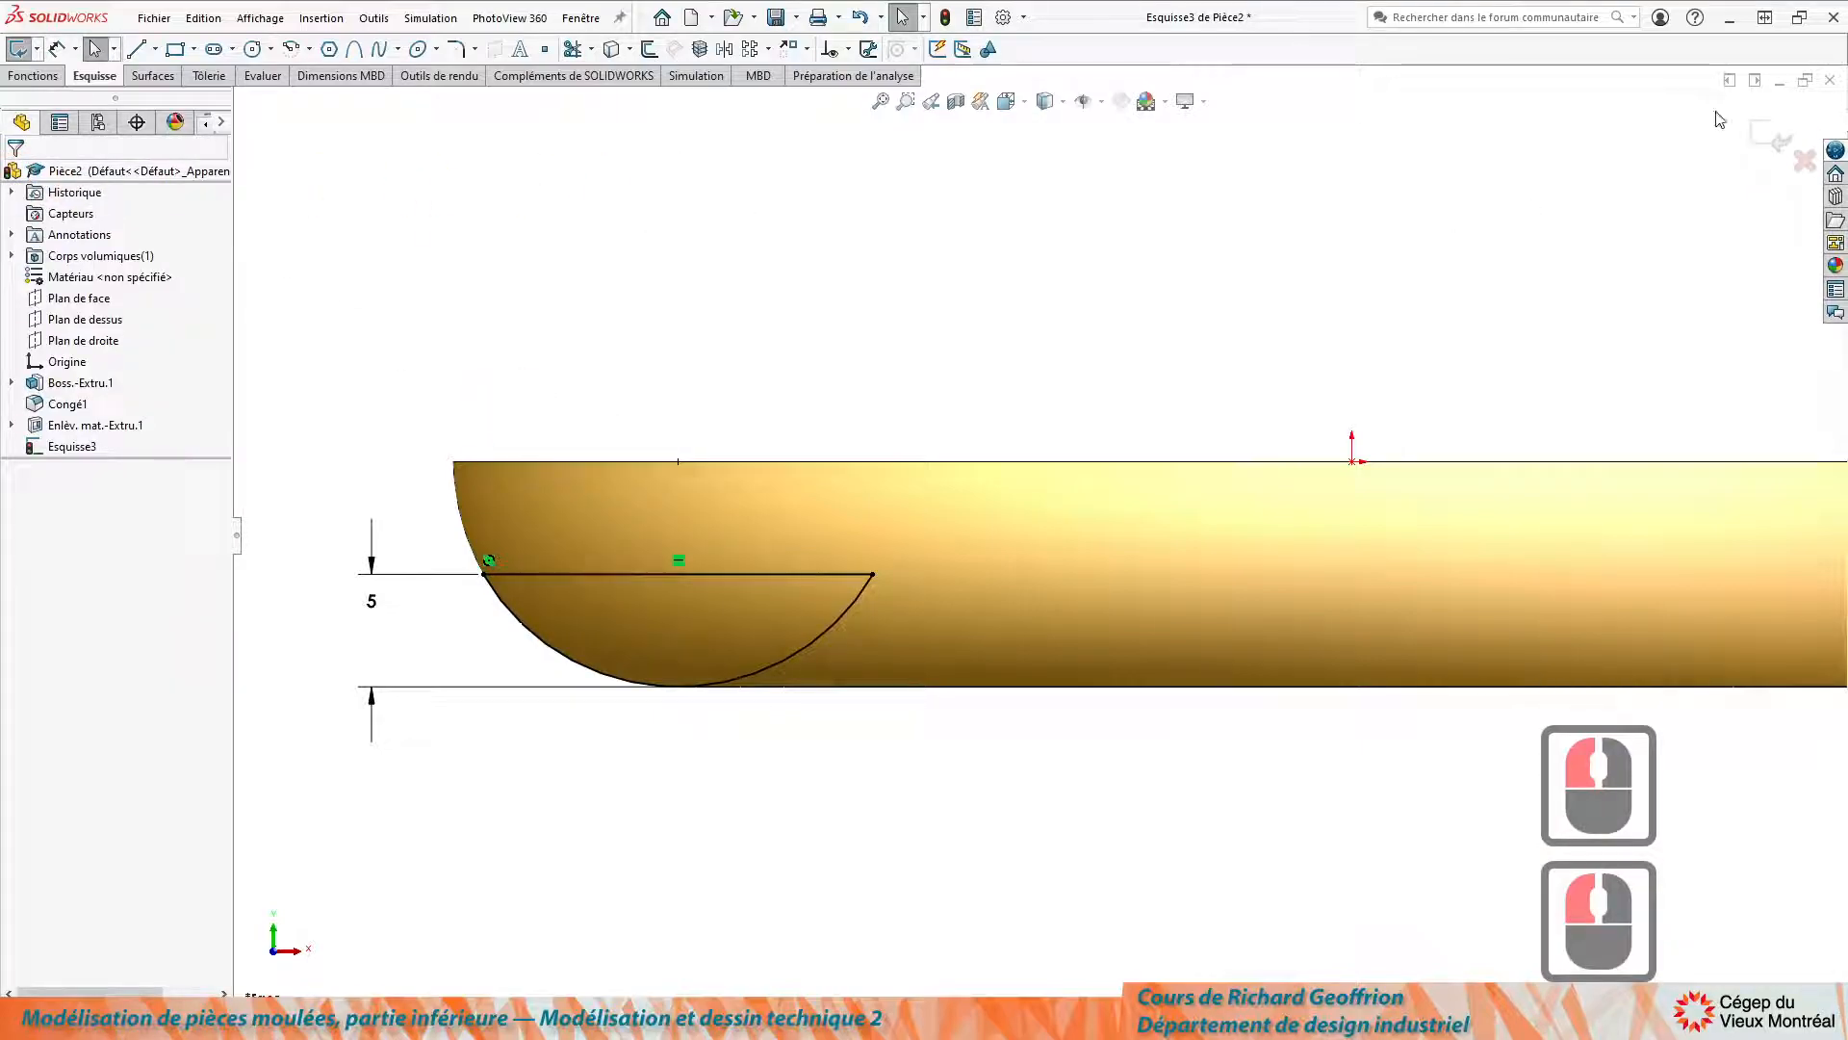
left_click(1760, 133)
Sweep the arc-and-chord profile around the disc, using the base extrusion's circular sketch (Esquisse1) as the path.
middle_click_drag(1394, 247, 1207, 422)
scroll(1005, 683, "up", 6)
middle_click_drag(1154, 748, 826, 481, "ctrl")
scroll(826, 481, "up", 1, "ctrl")
middle_click_drag(826, 481, 852, 539)
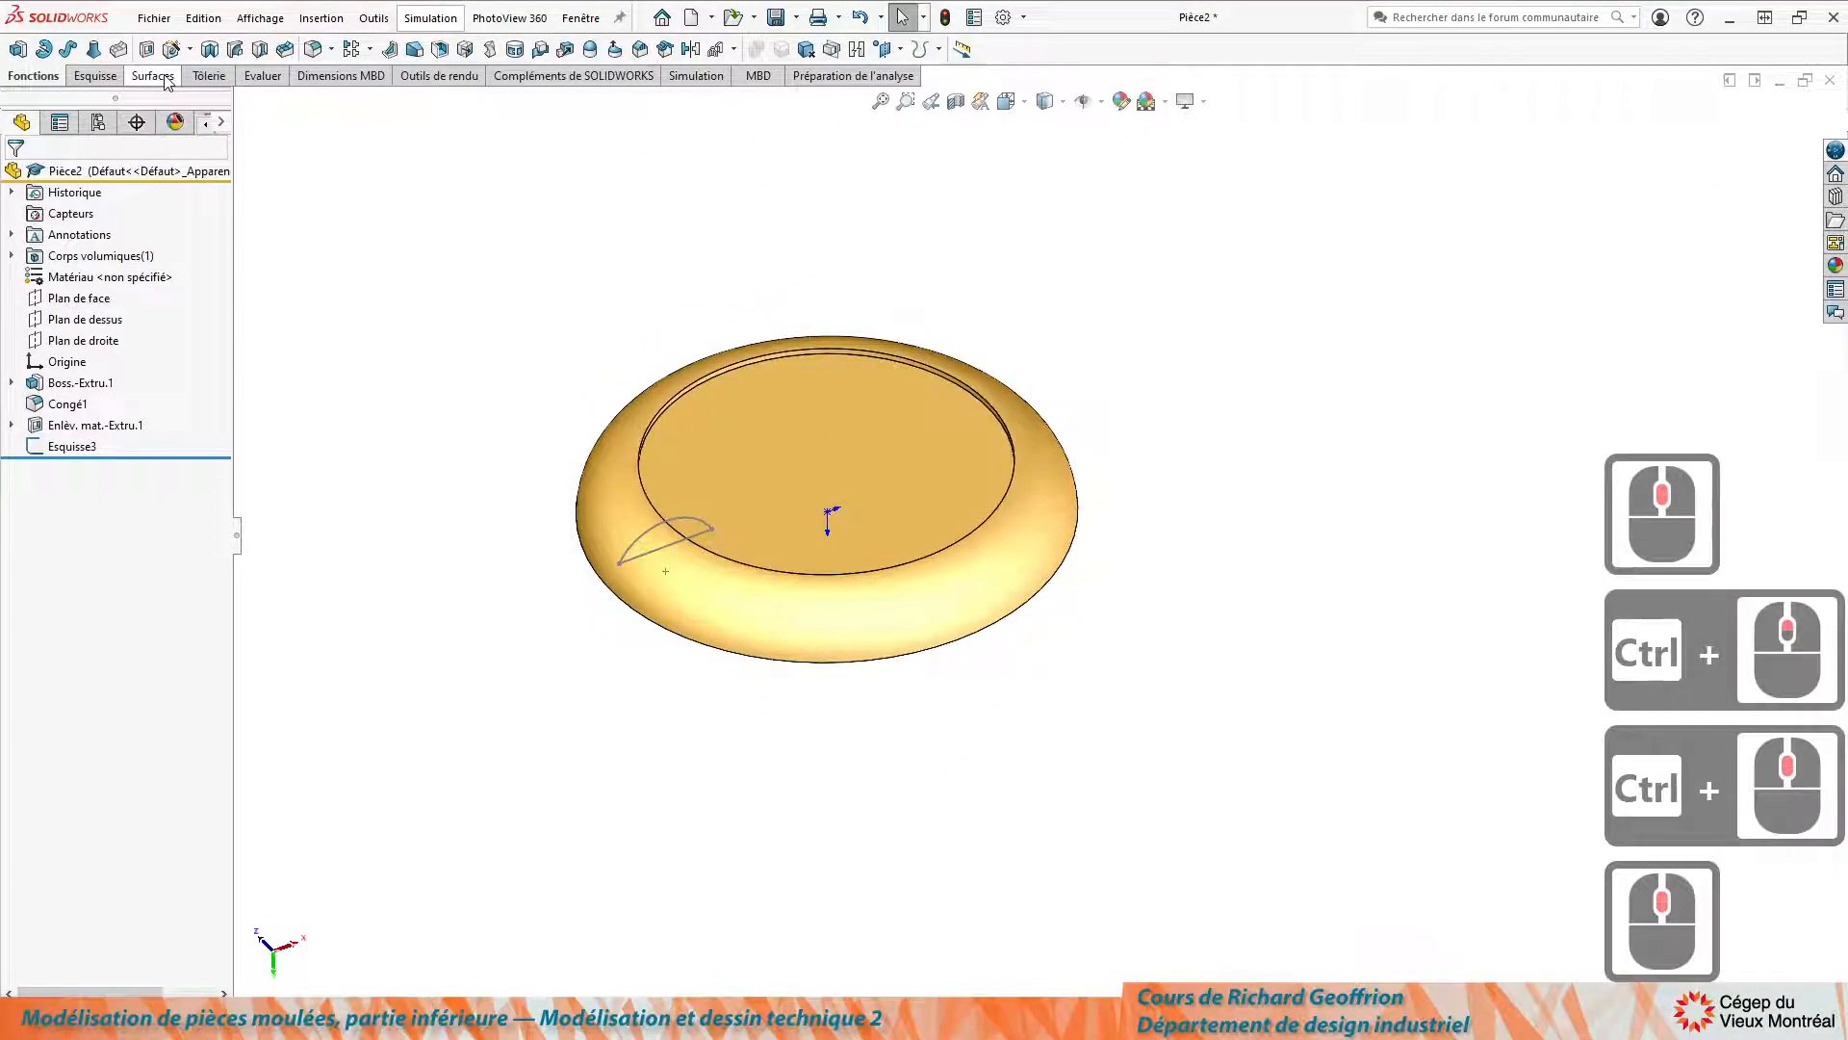
left_click(77, 47)
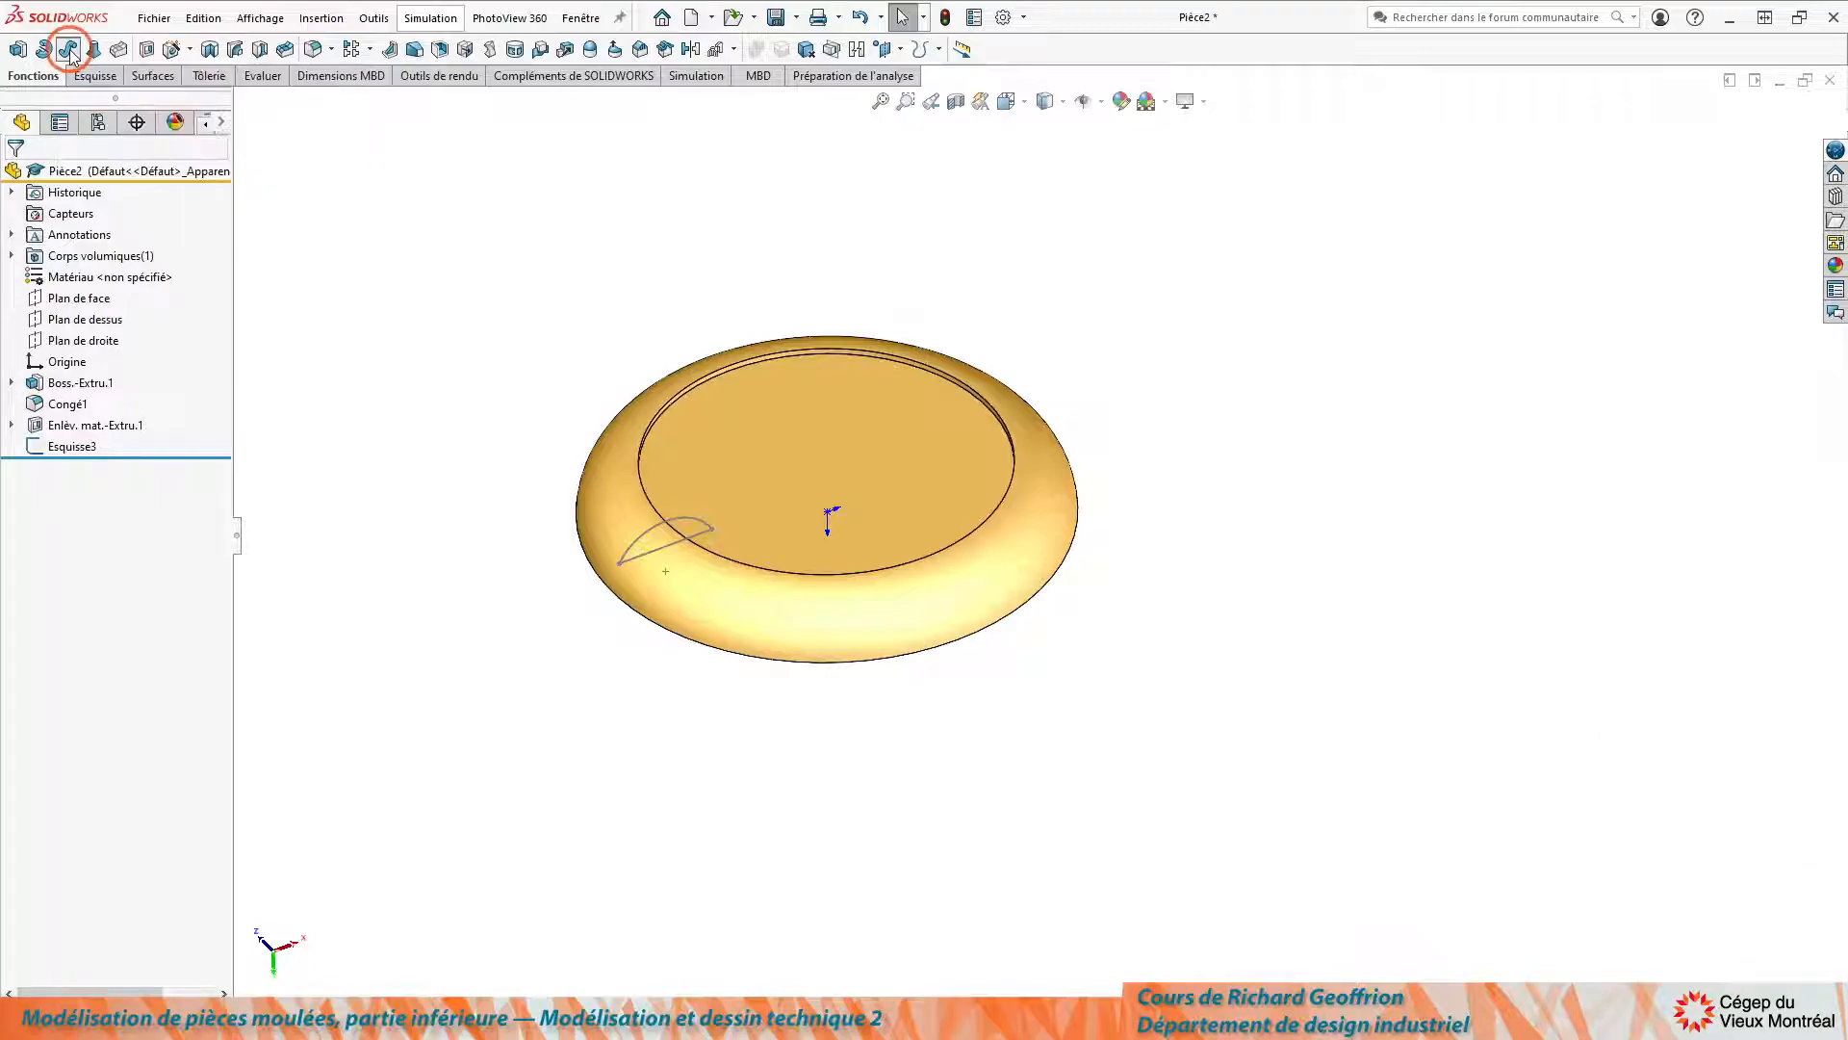
left_click(684, 525)
scroll(630, 493, "down", 2)
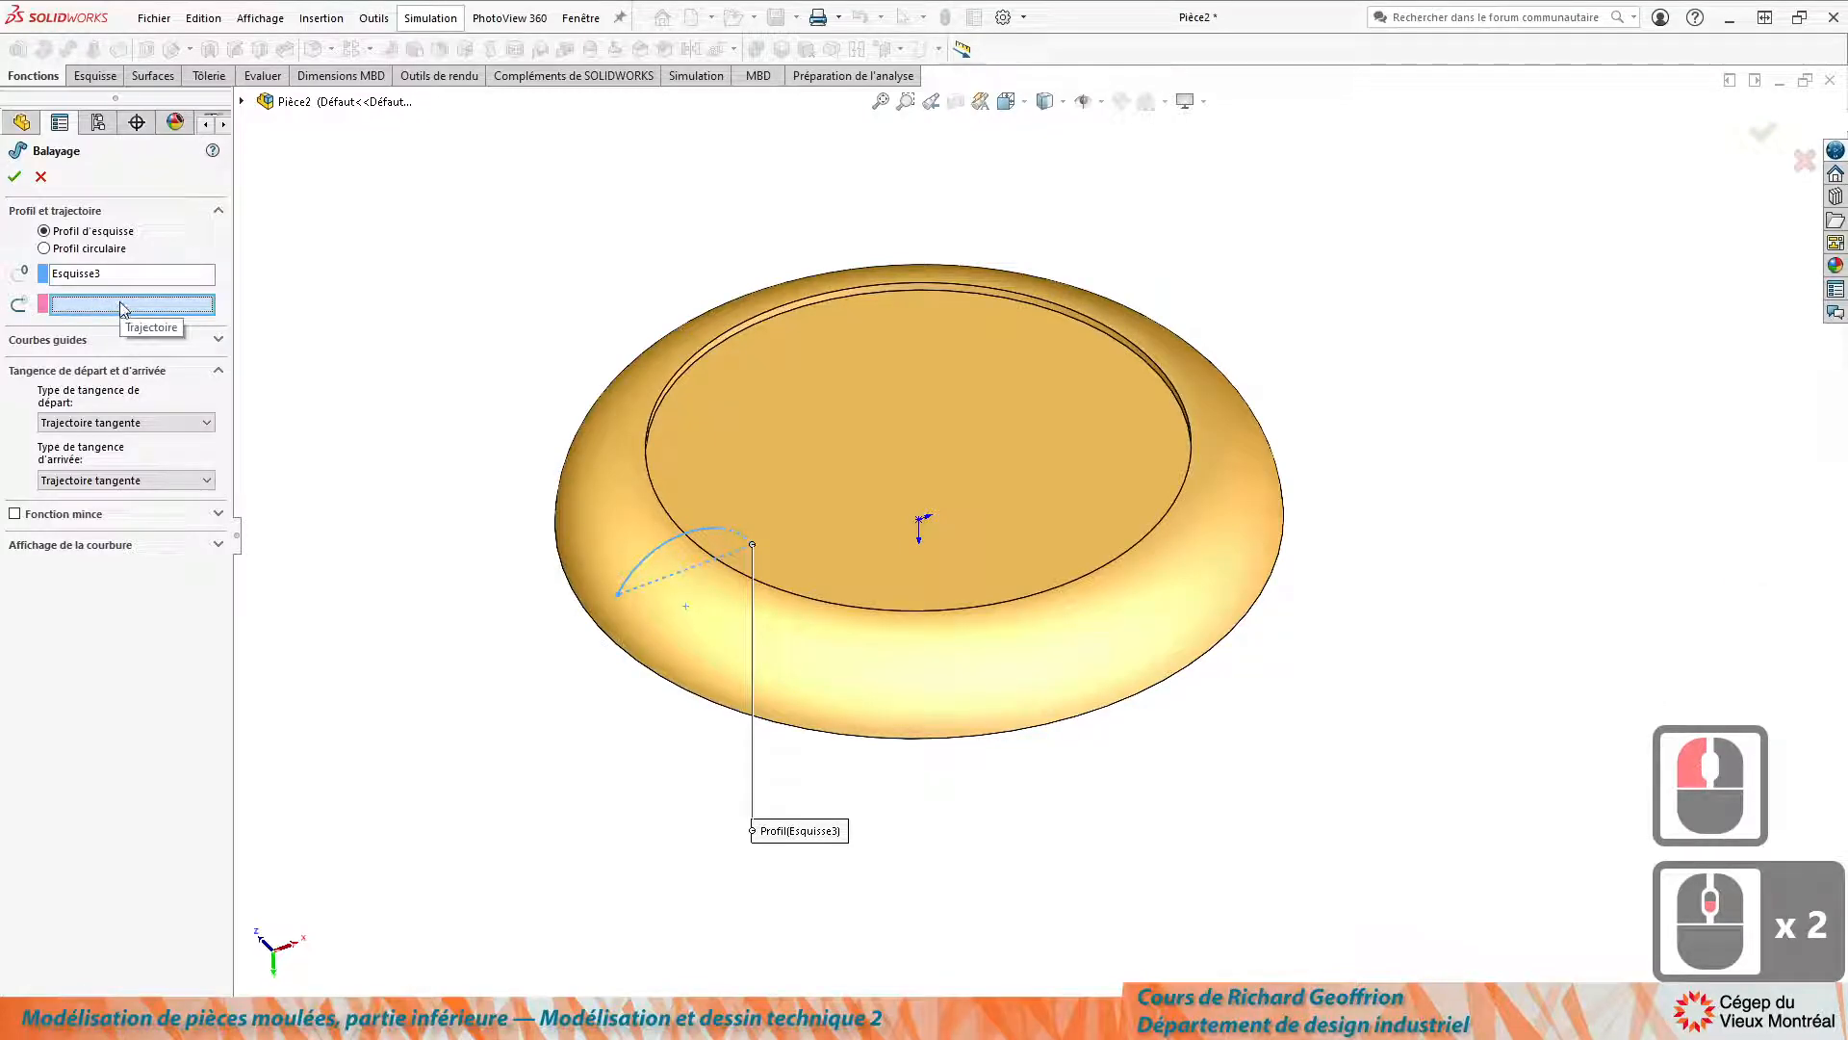
left_click(242, 102)
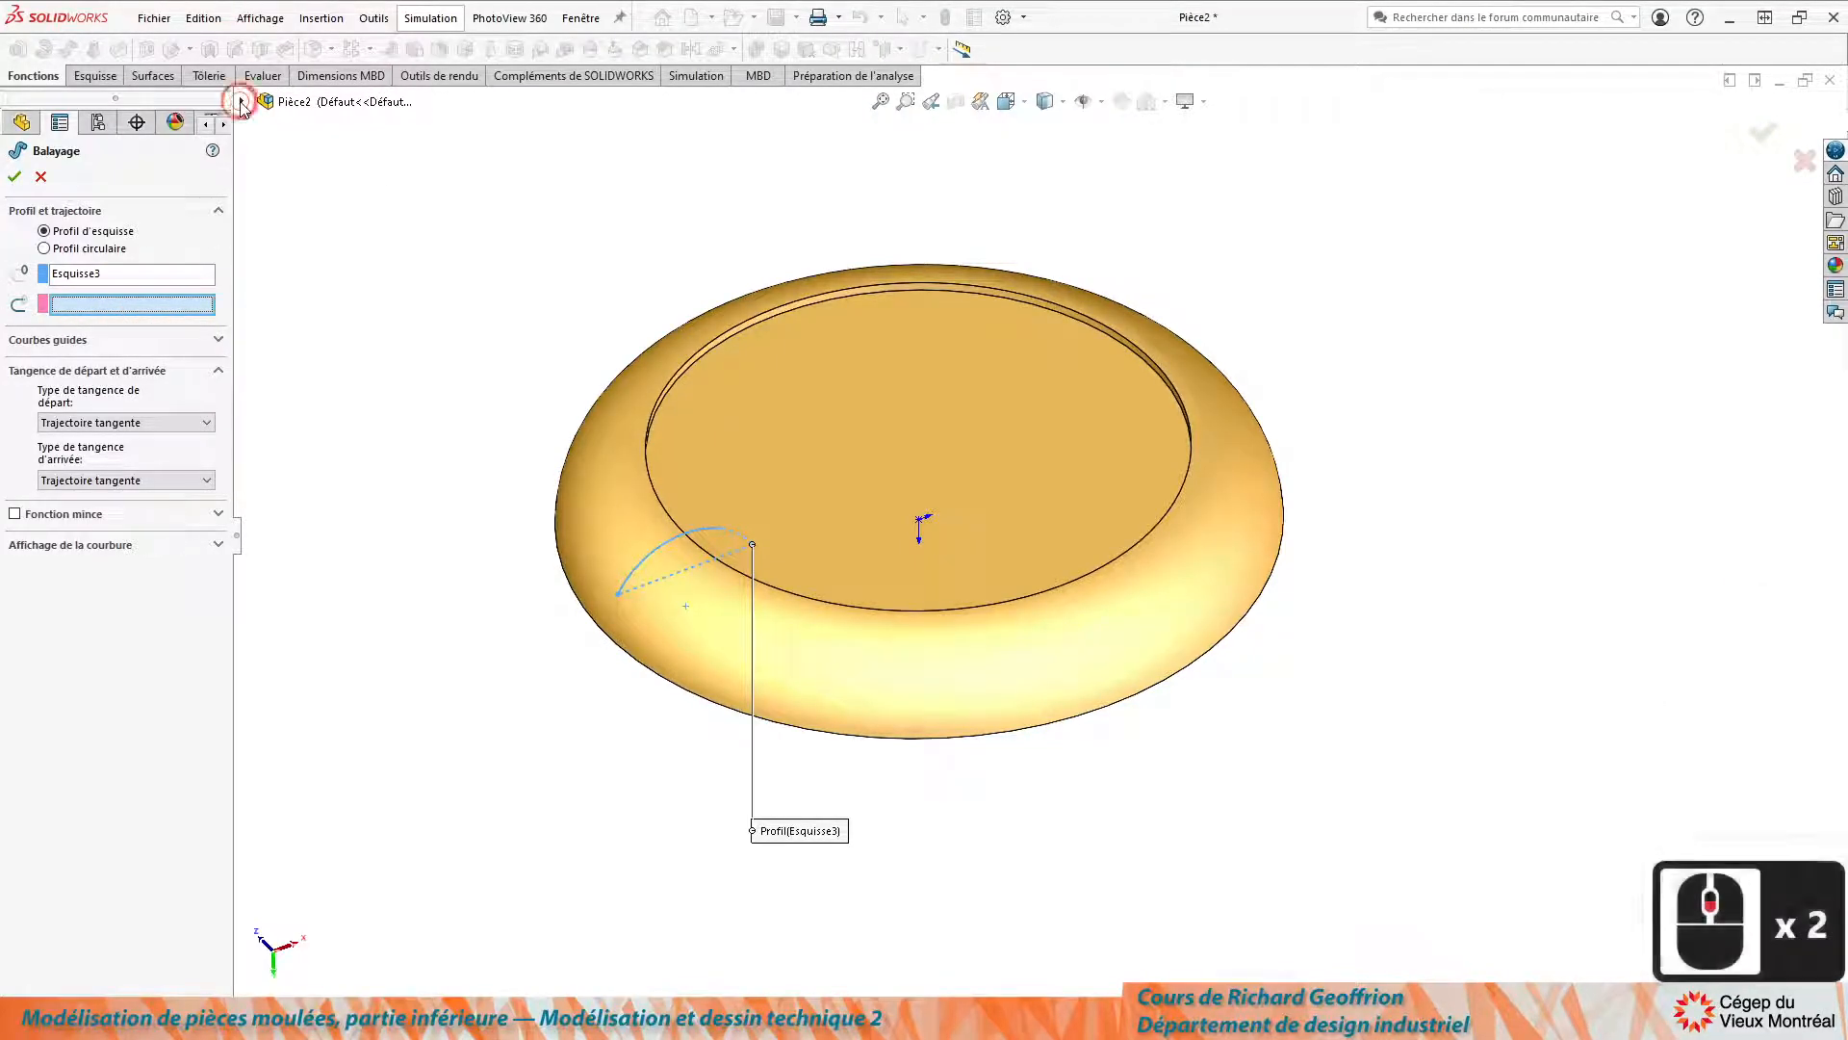
left_click(264, 313)
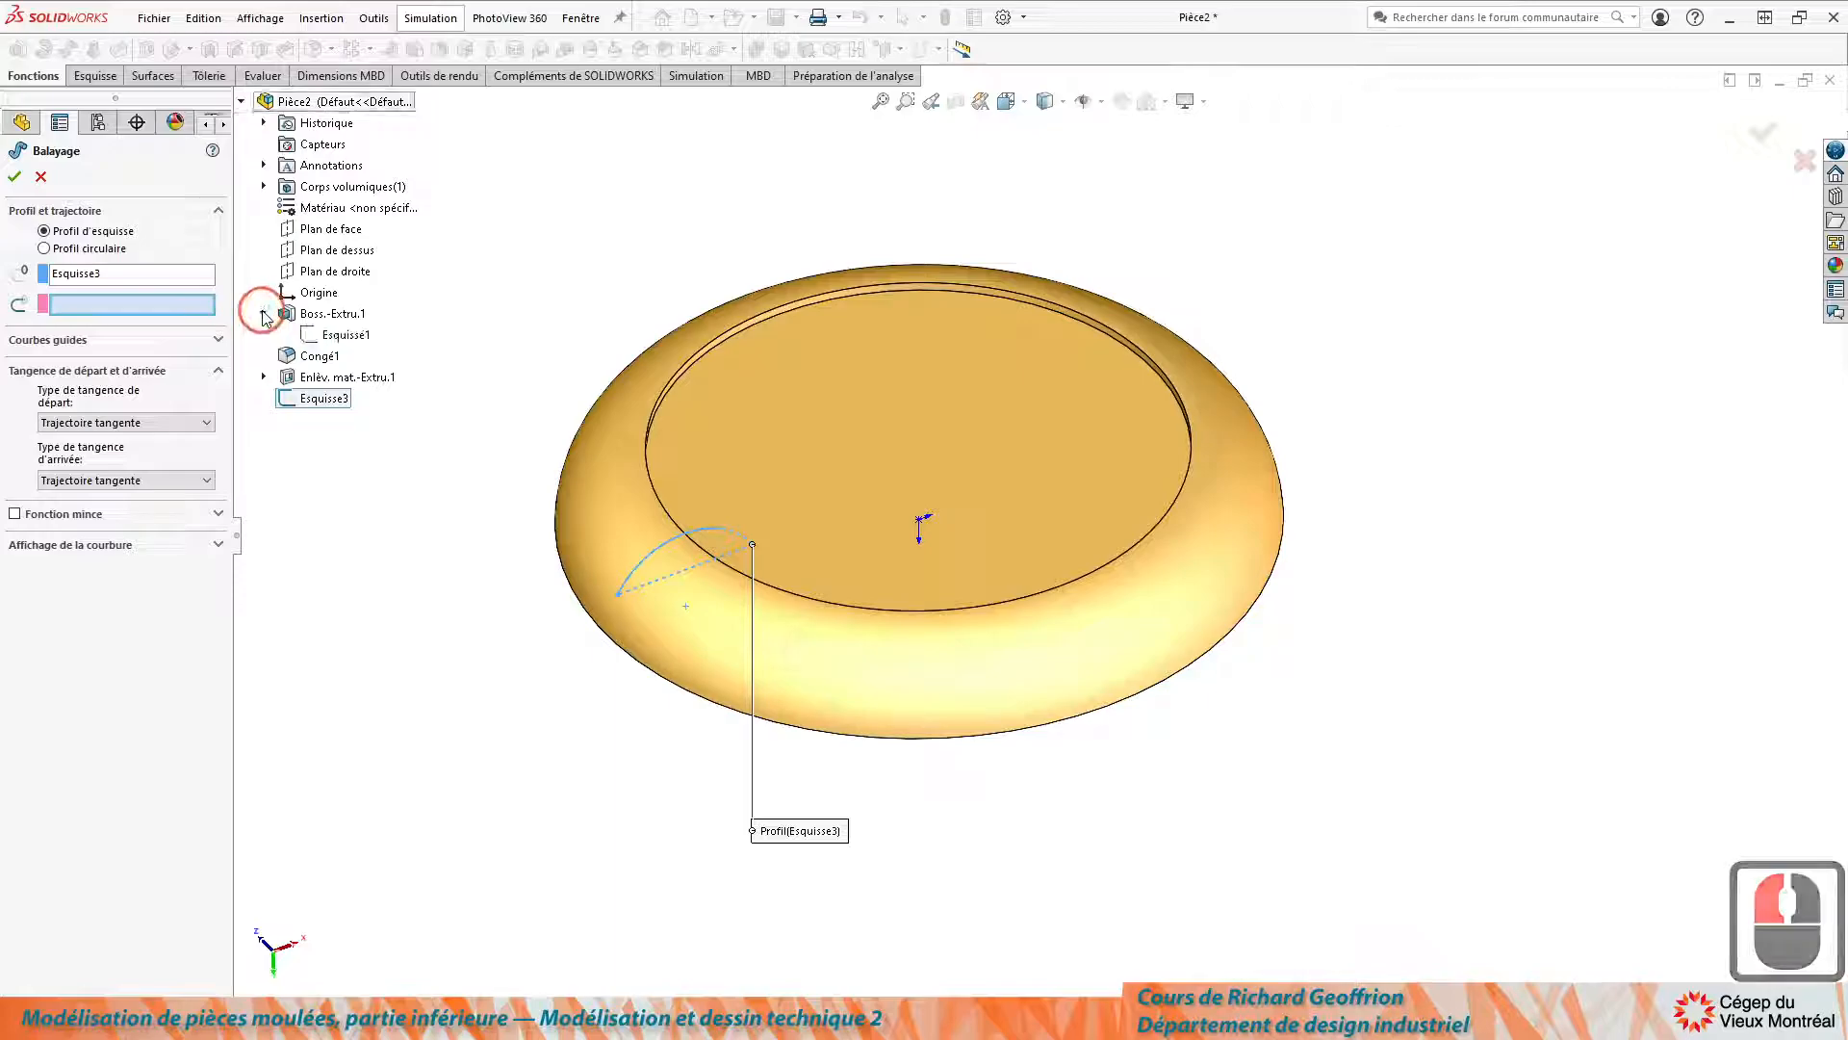
left_click(324, 339)
key("Return")
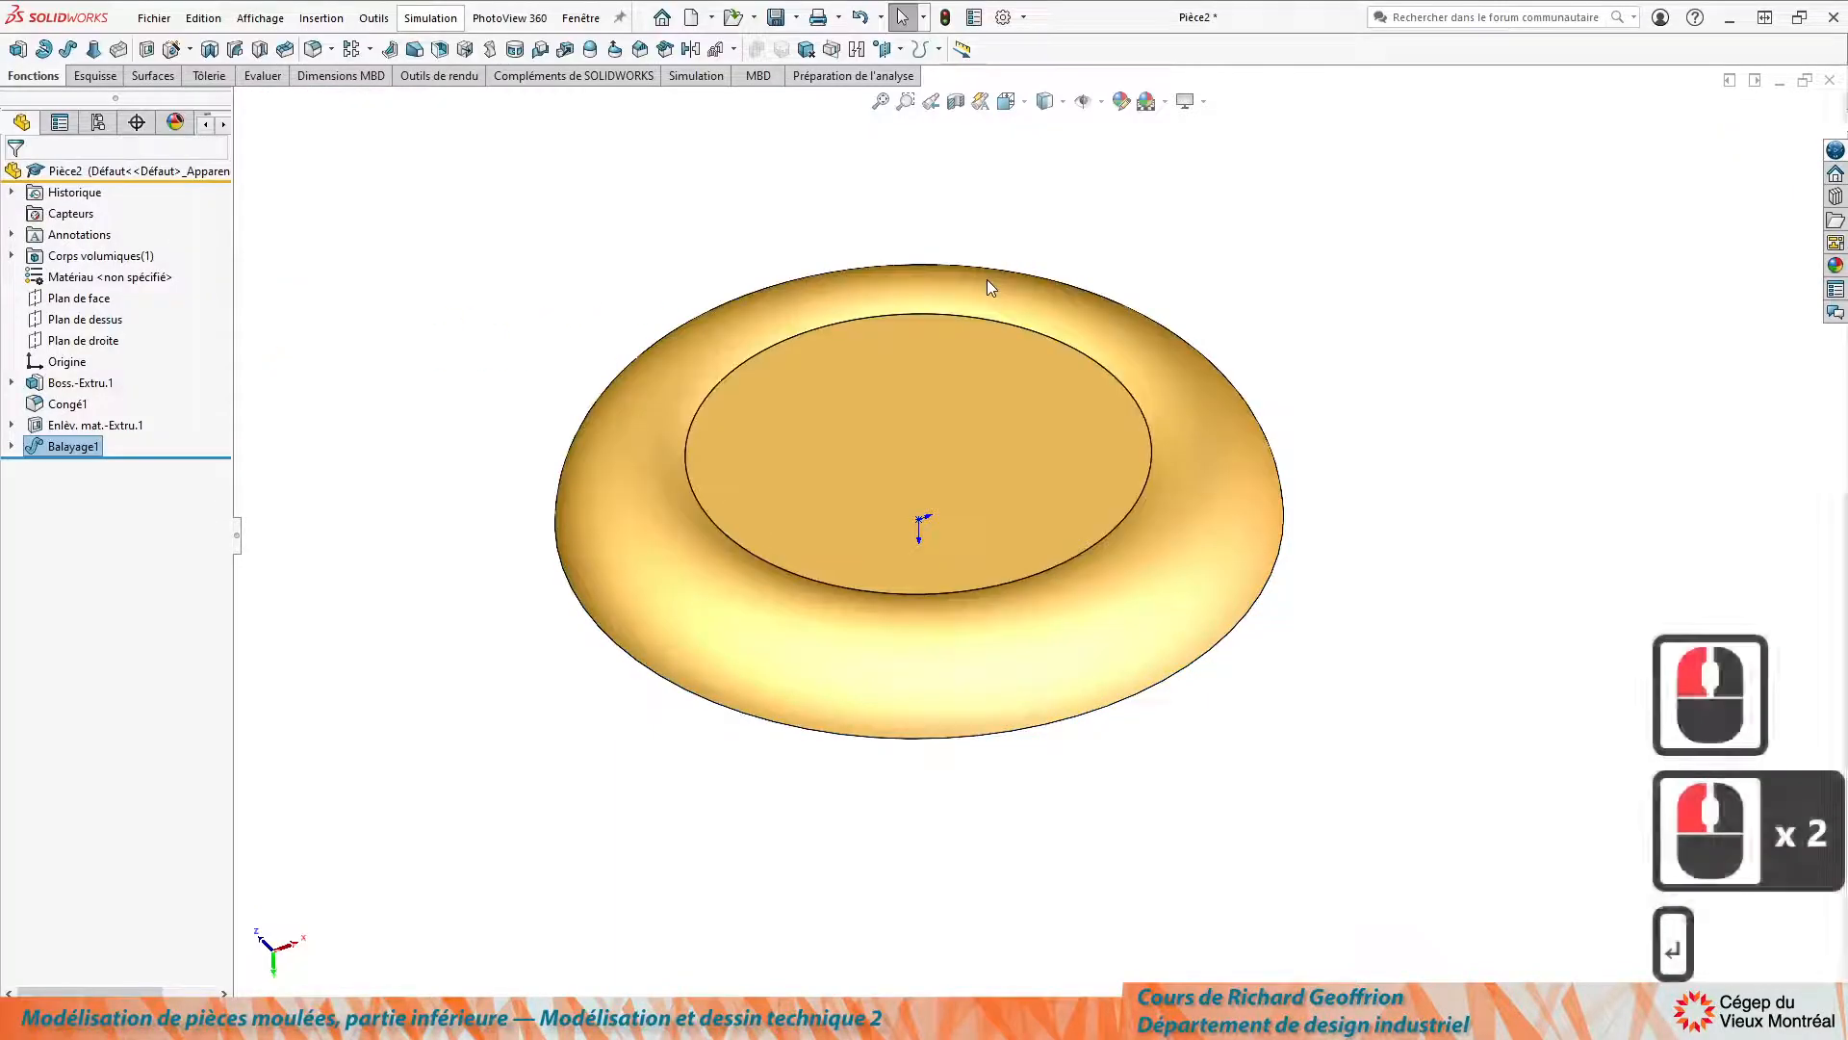
Fillet the boundary of the recessed circular face on the underside with a 10 mm radius.
left_click(838, 383)
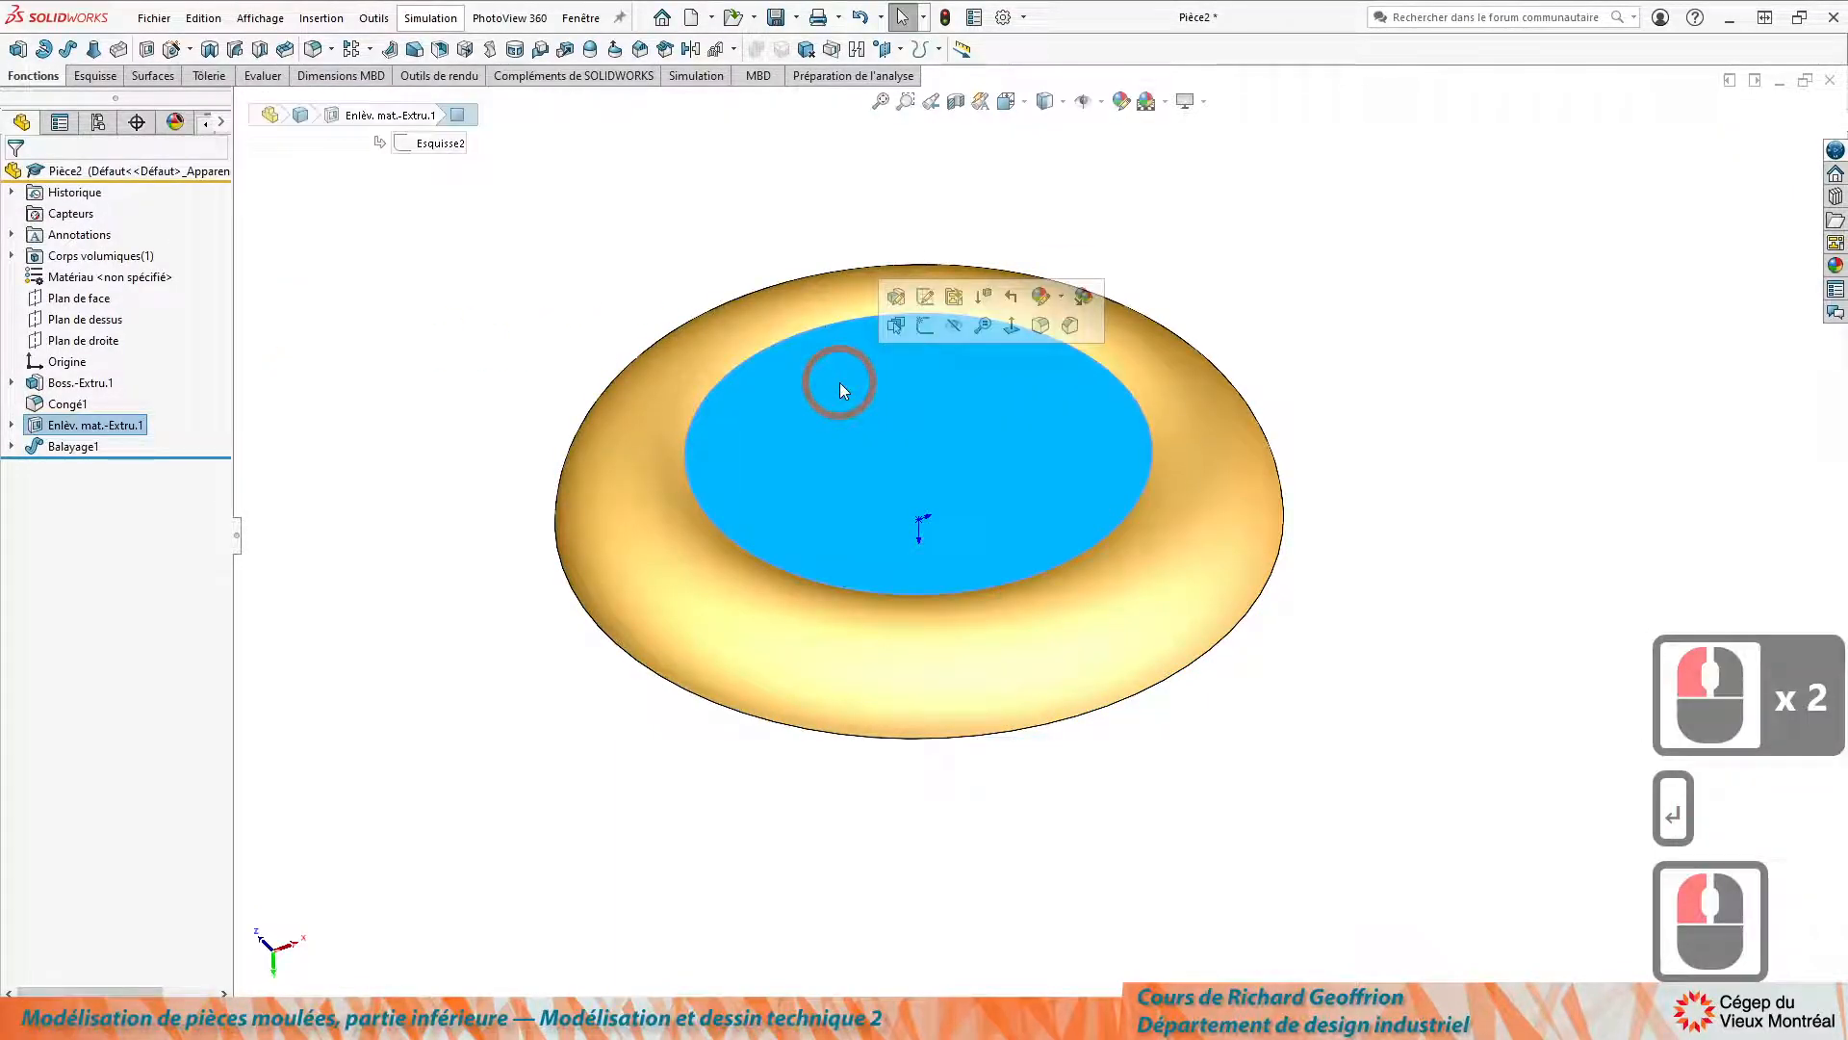
left_click(314, 48)
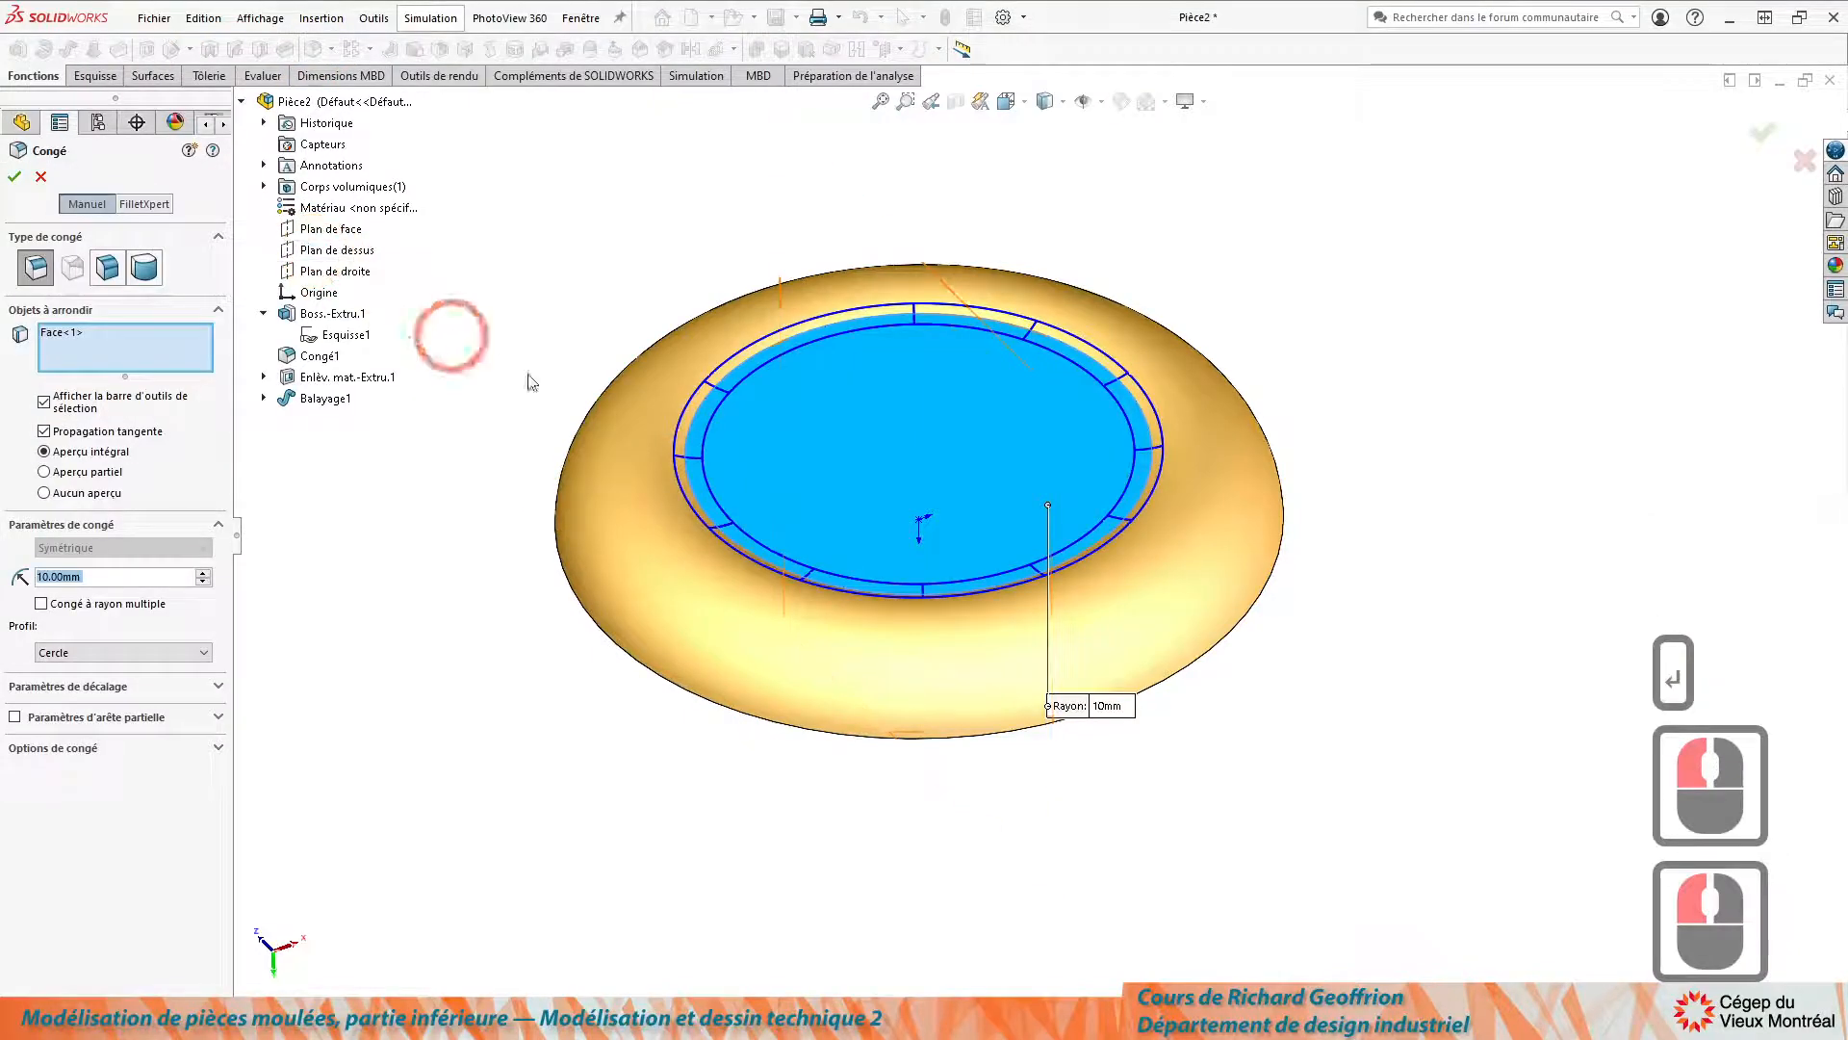
key("Return")
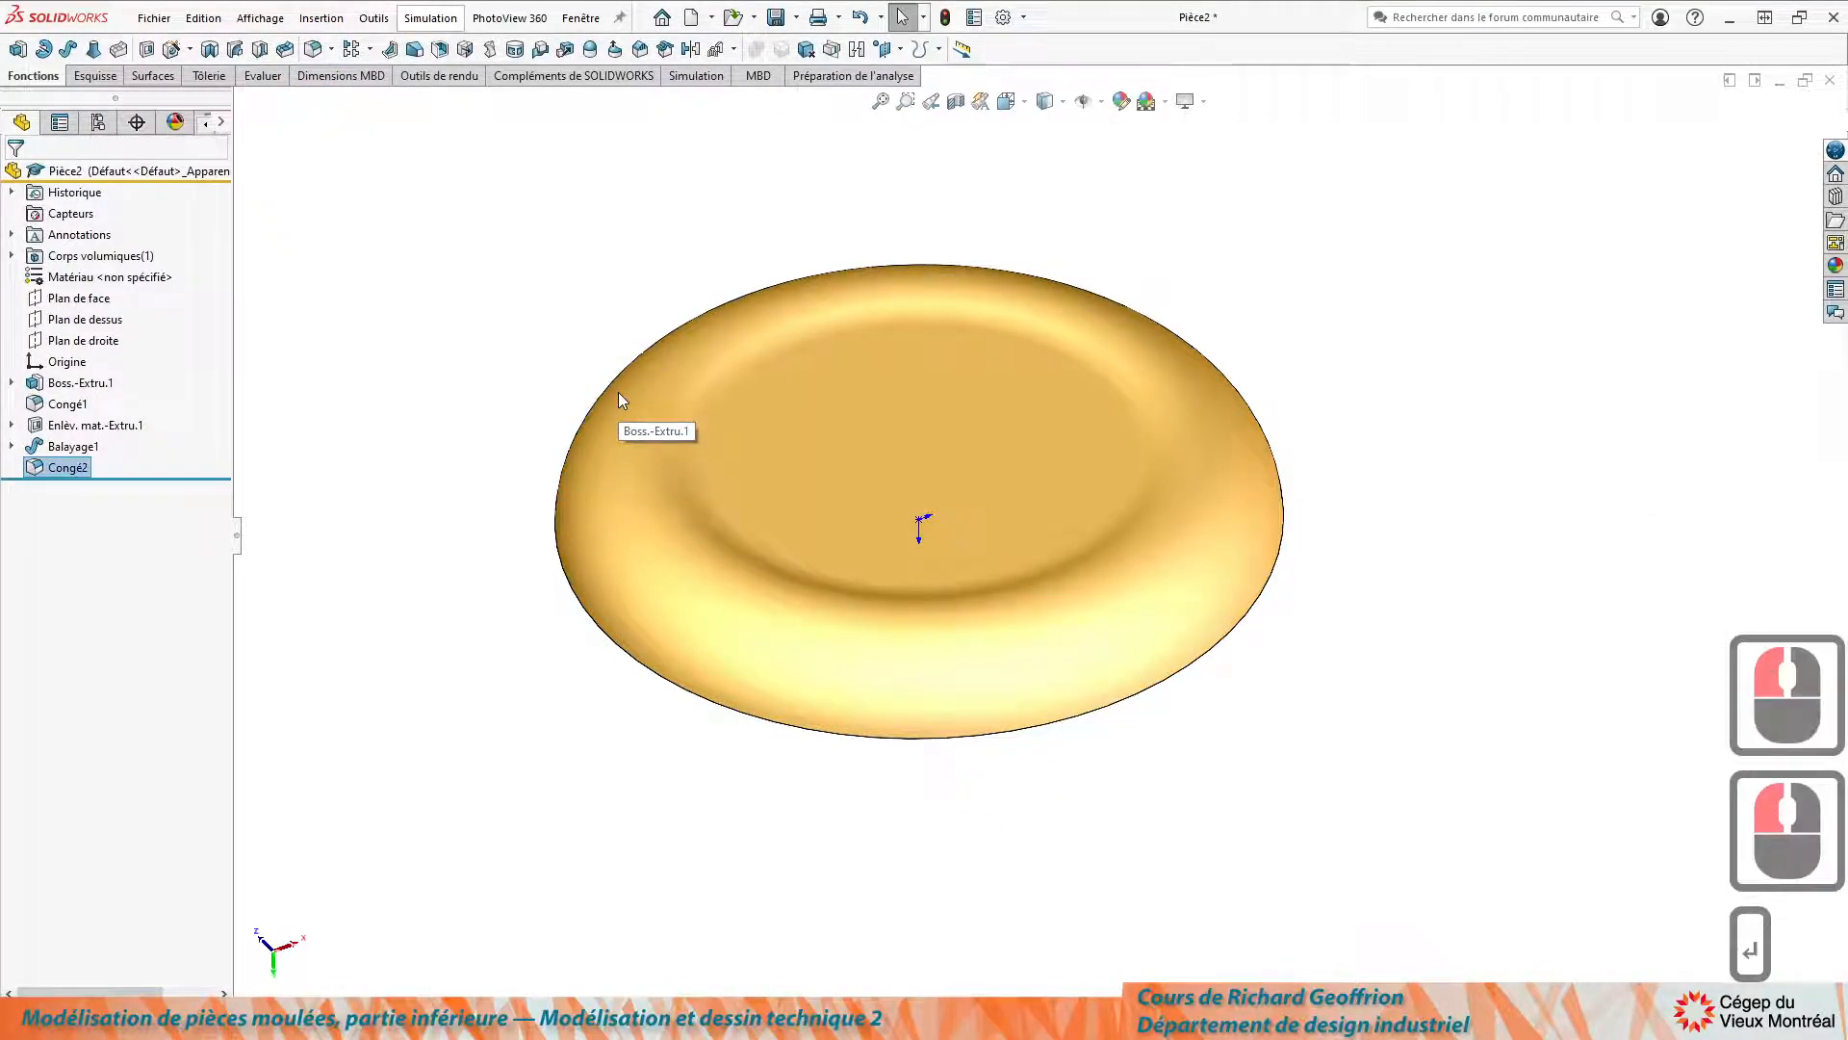
Shell the part to a 2 mm wall thickness, removing the flat top face.
middle_click_drag(960, 730, 968, 1006)
mouse_move(910, 361)
middle_mouse_down()
mouse_move(936, 453)
mouse_move(932, 359)
middle_mouse_up()
scroll(941, 442, "down", 1)
middle_click(940, 438)
middle_click(940, 438)
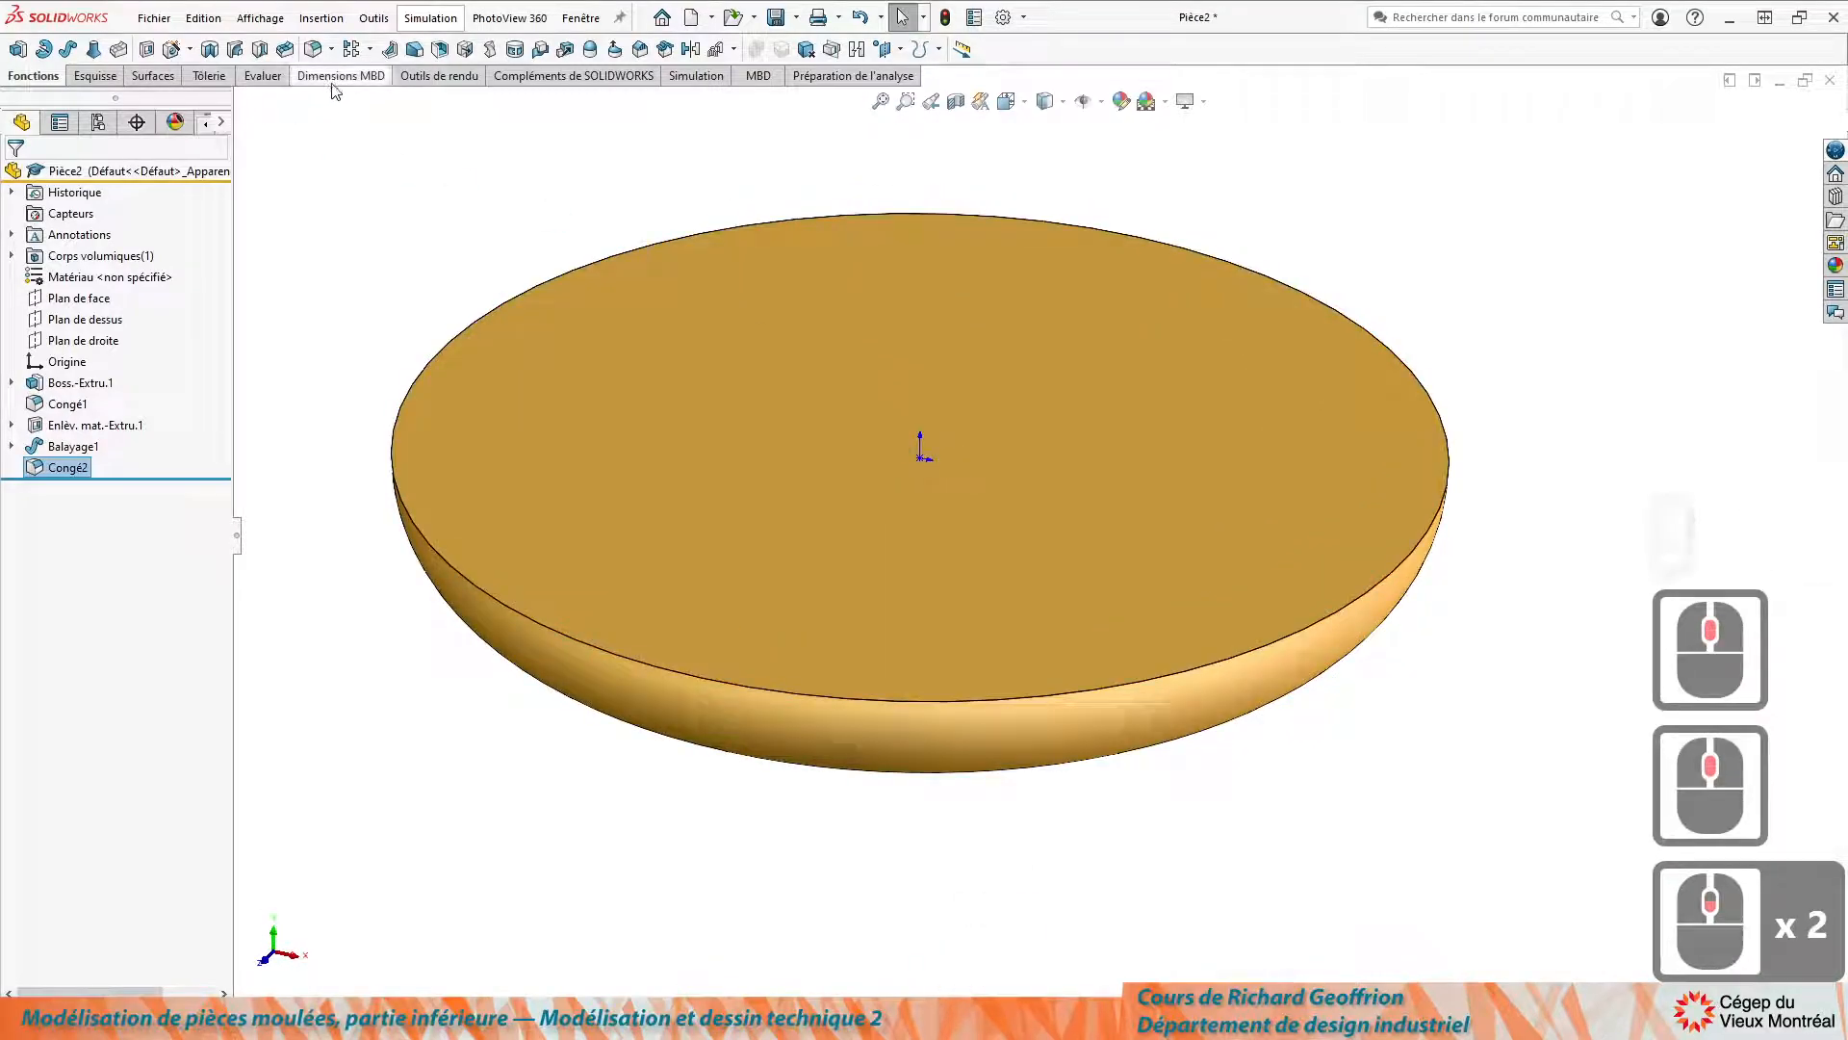
left_click(440, 49)
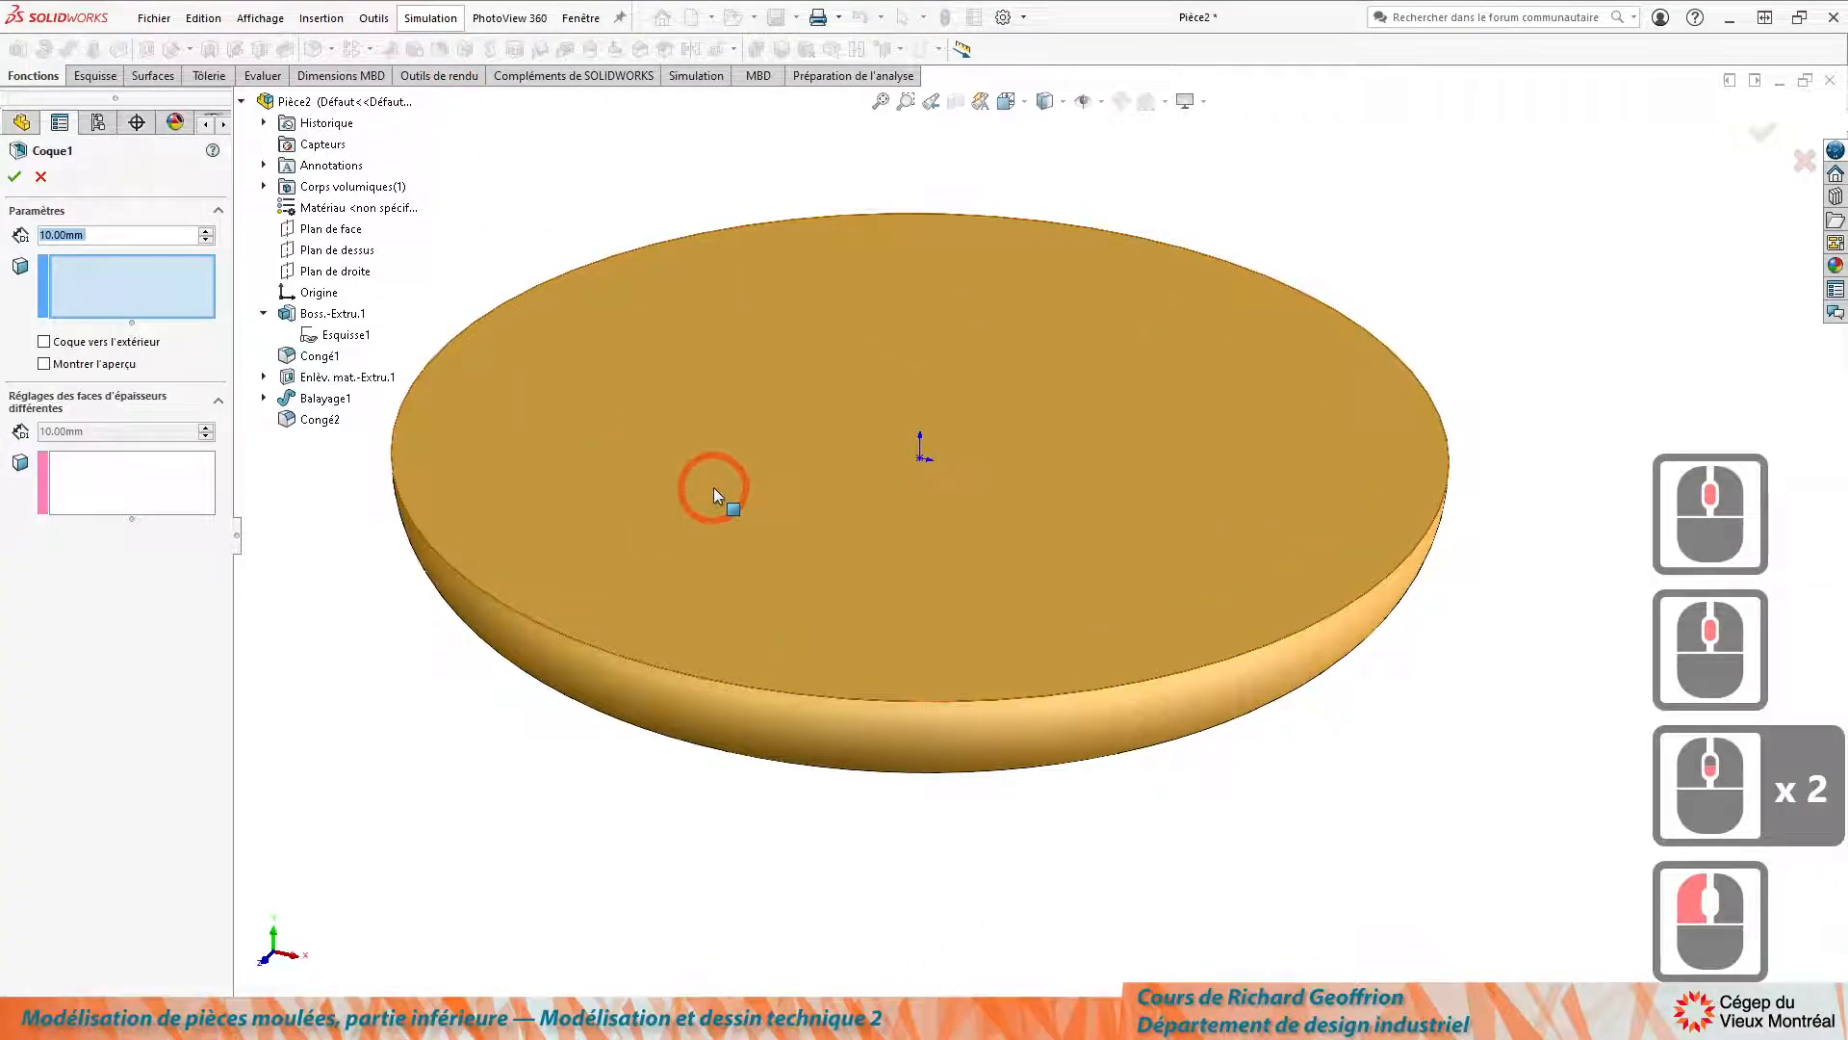
type("2")
key("Return")
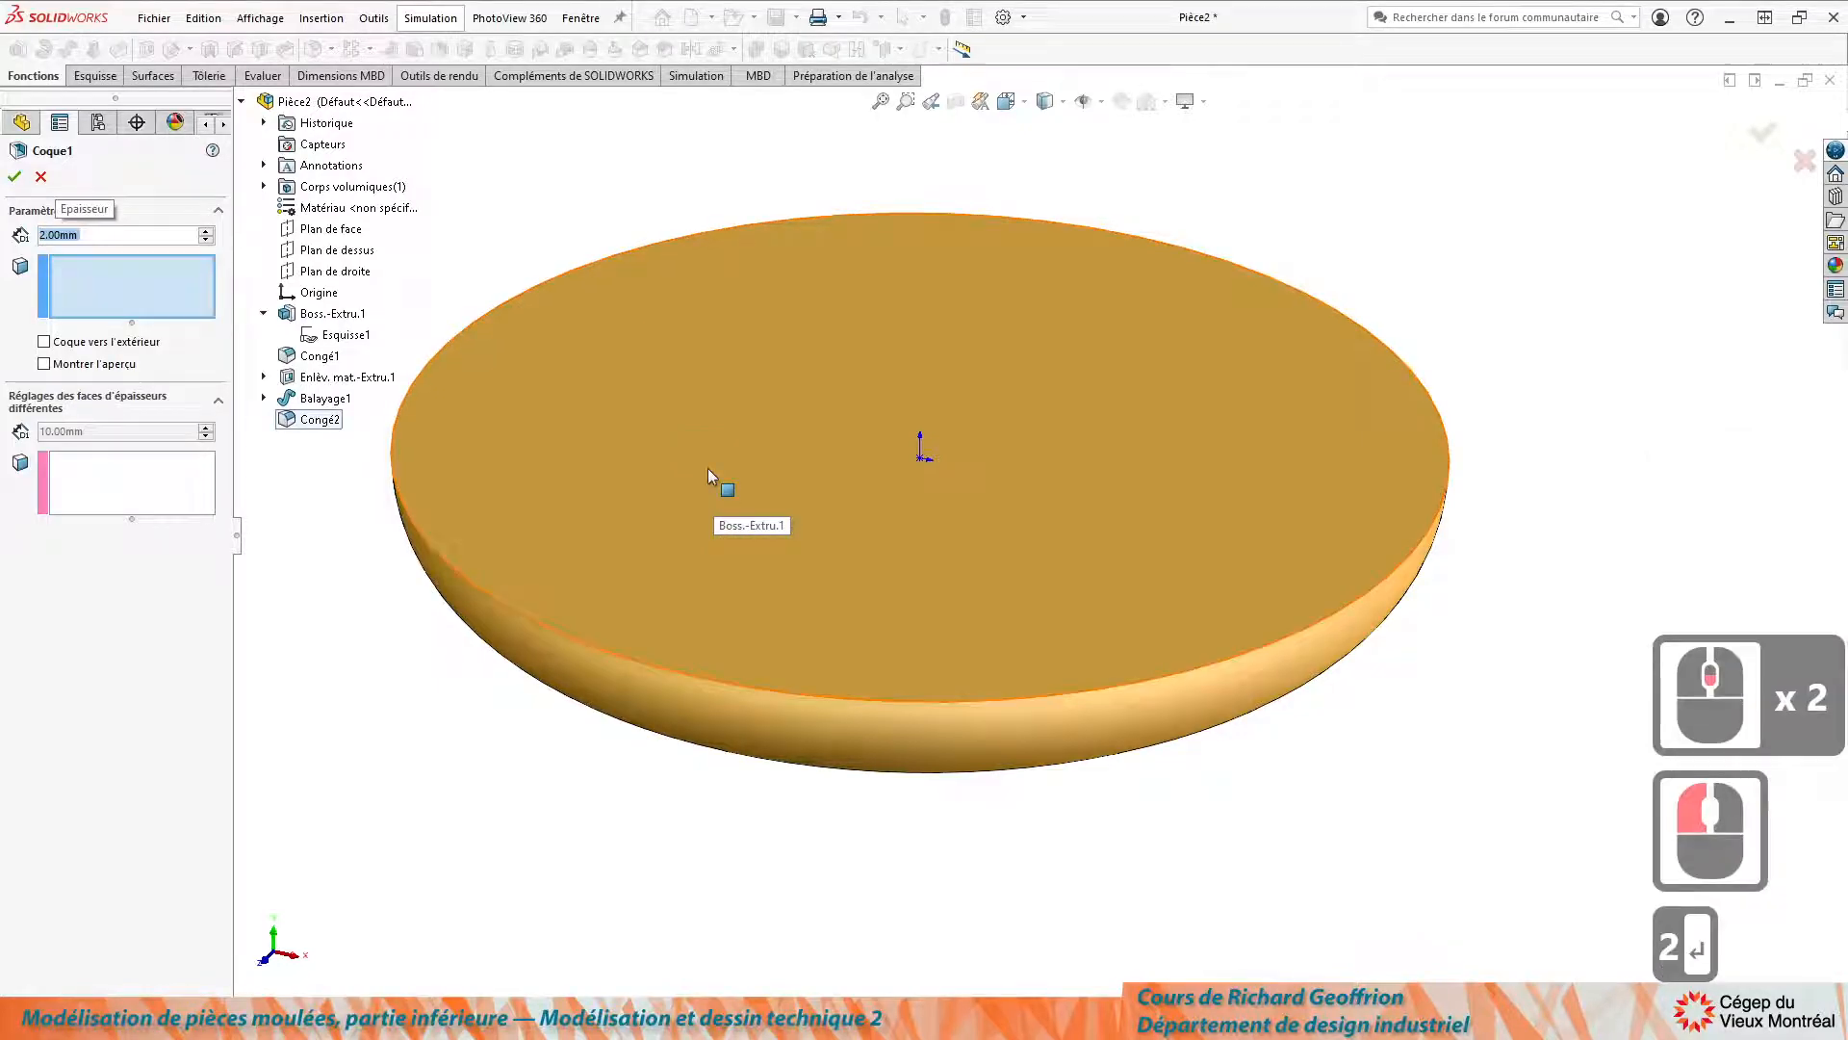
left_click(712, 428)
key("Return")
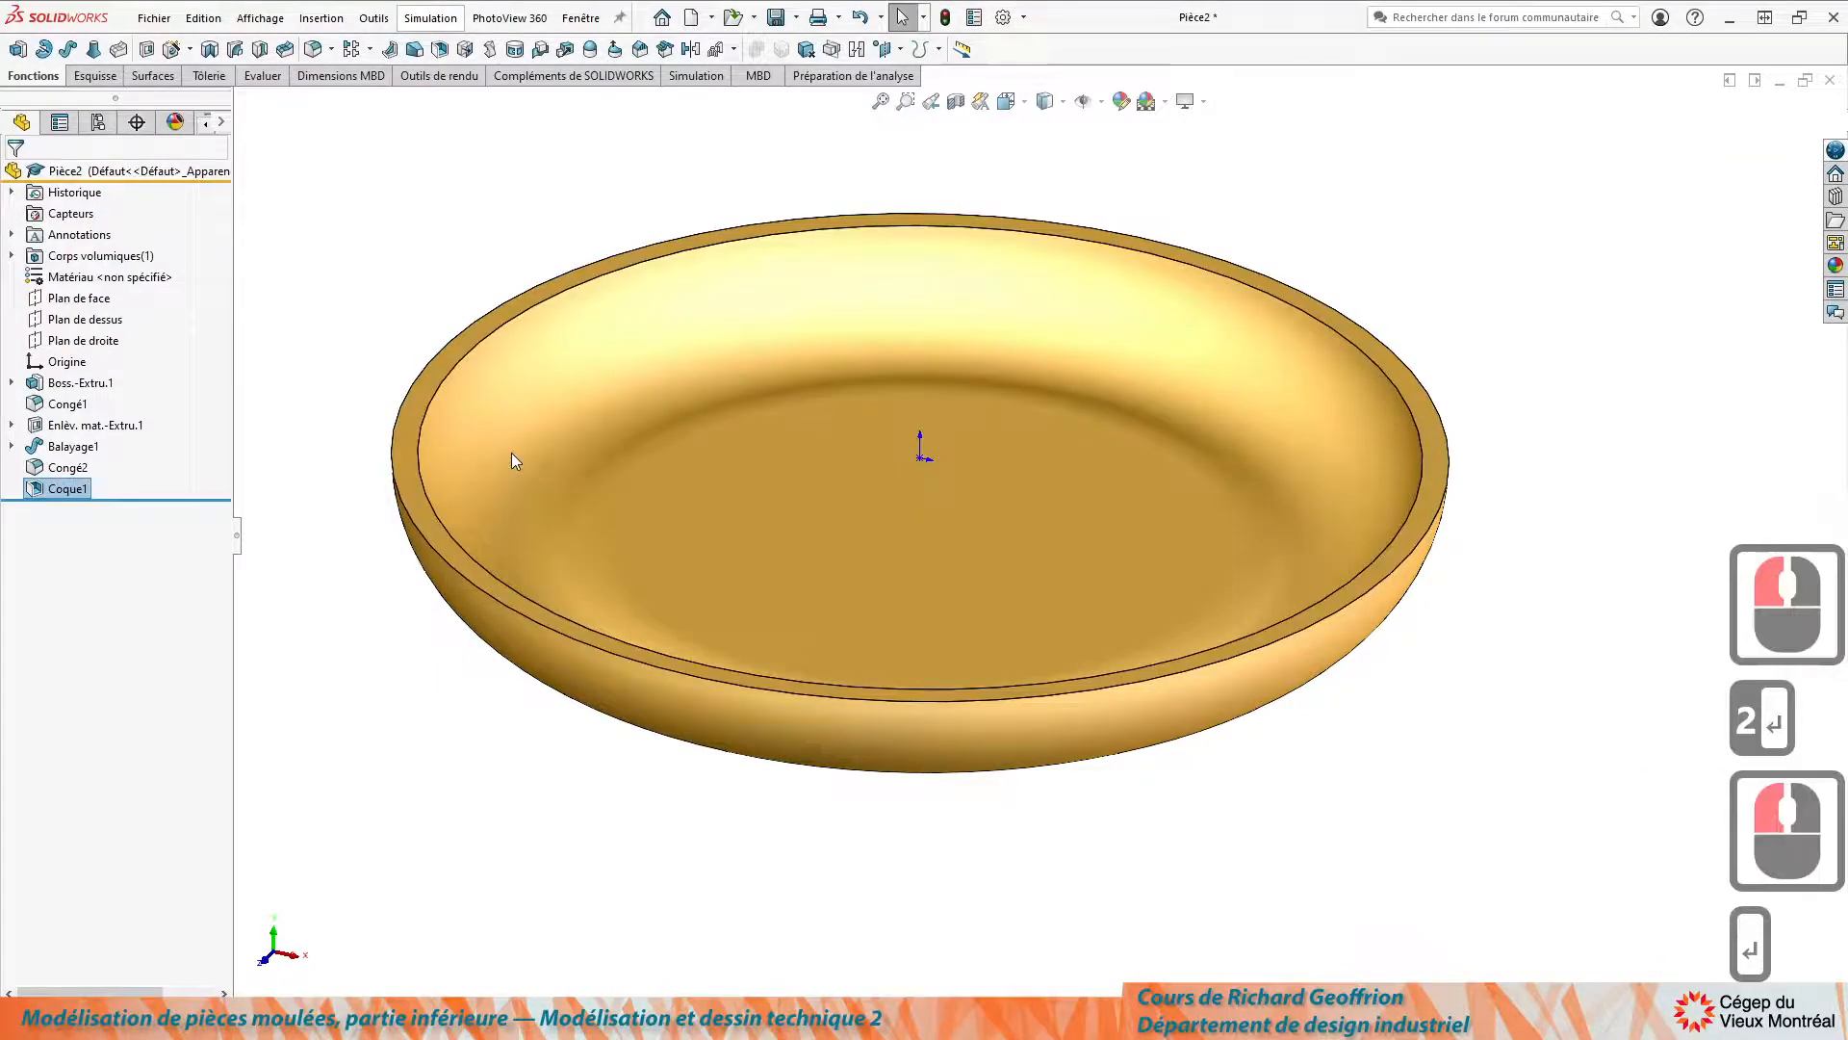
Examine the enlarged rim detail in the reference drawing for the lip's thickness, depth and draft angle.
mouse_move(535, 489)
middle_mouse_down()
mouse_move(536, 400)
mouse_move(565, 466)
mouse_move(510, 479)
middle_mouse_up()
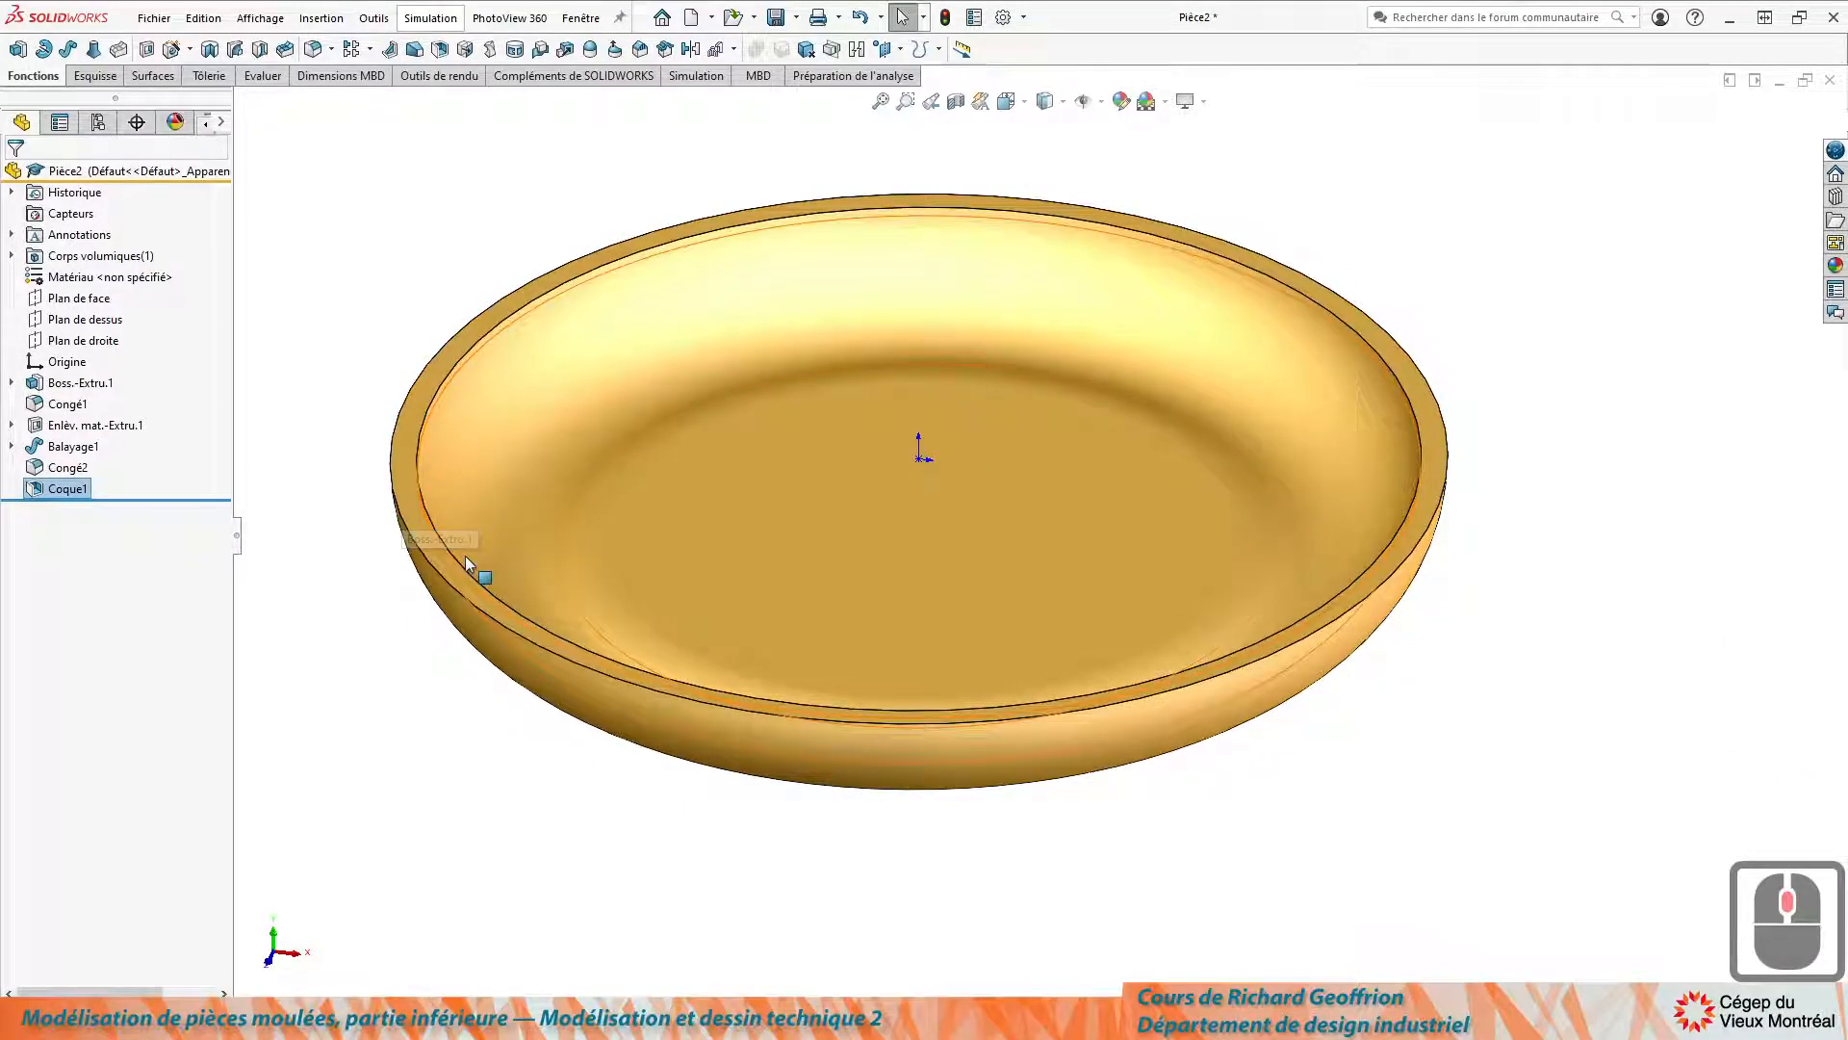
key("alt+Tab")
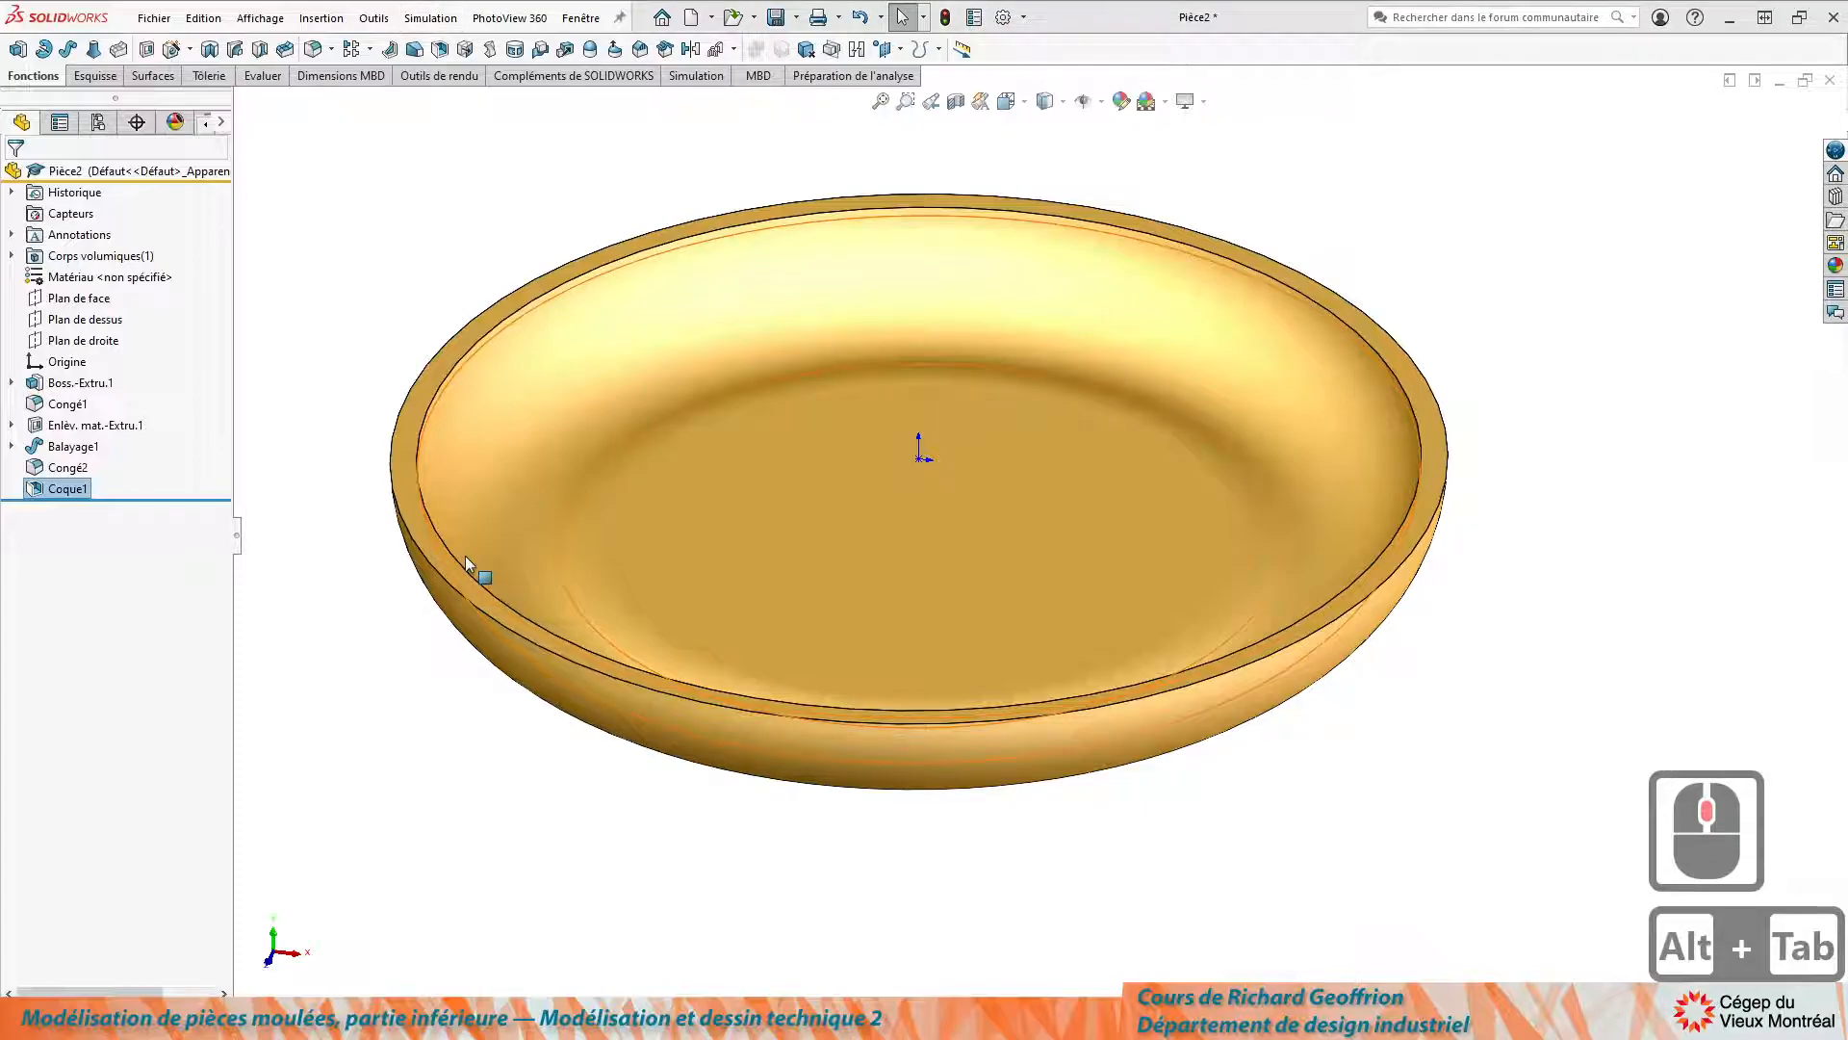
scroll(1398, 159, "up", 7)
scroll(1492, 289, "up", 5)
scroll(1503, 275, "up", 2, "ctrl")
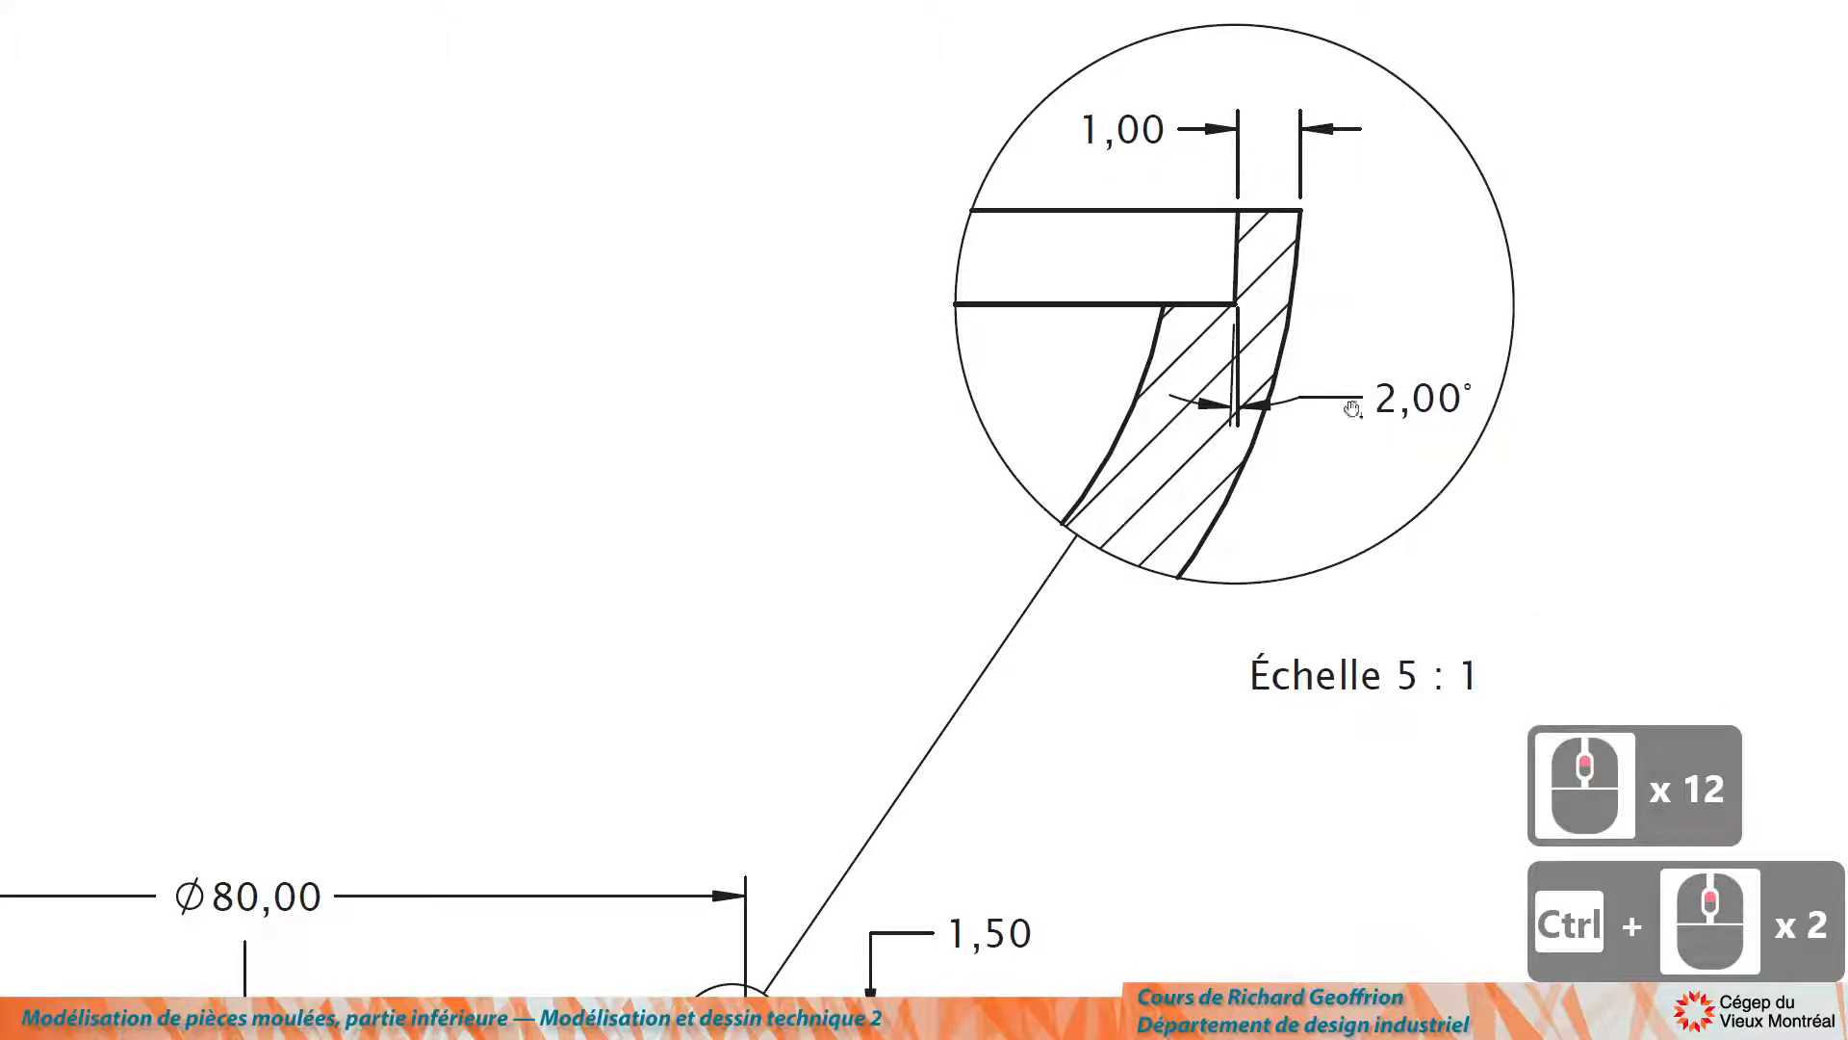
scroll(1175, 487, "down", 15)
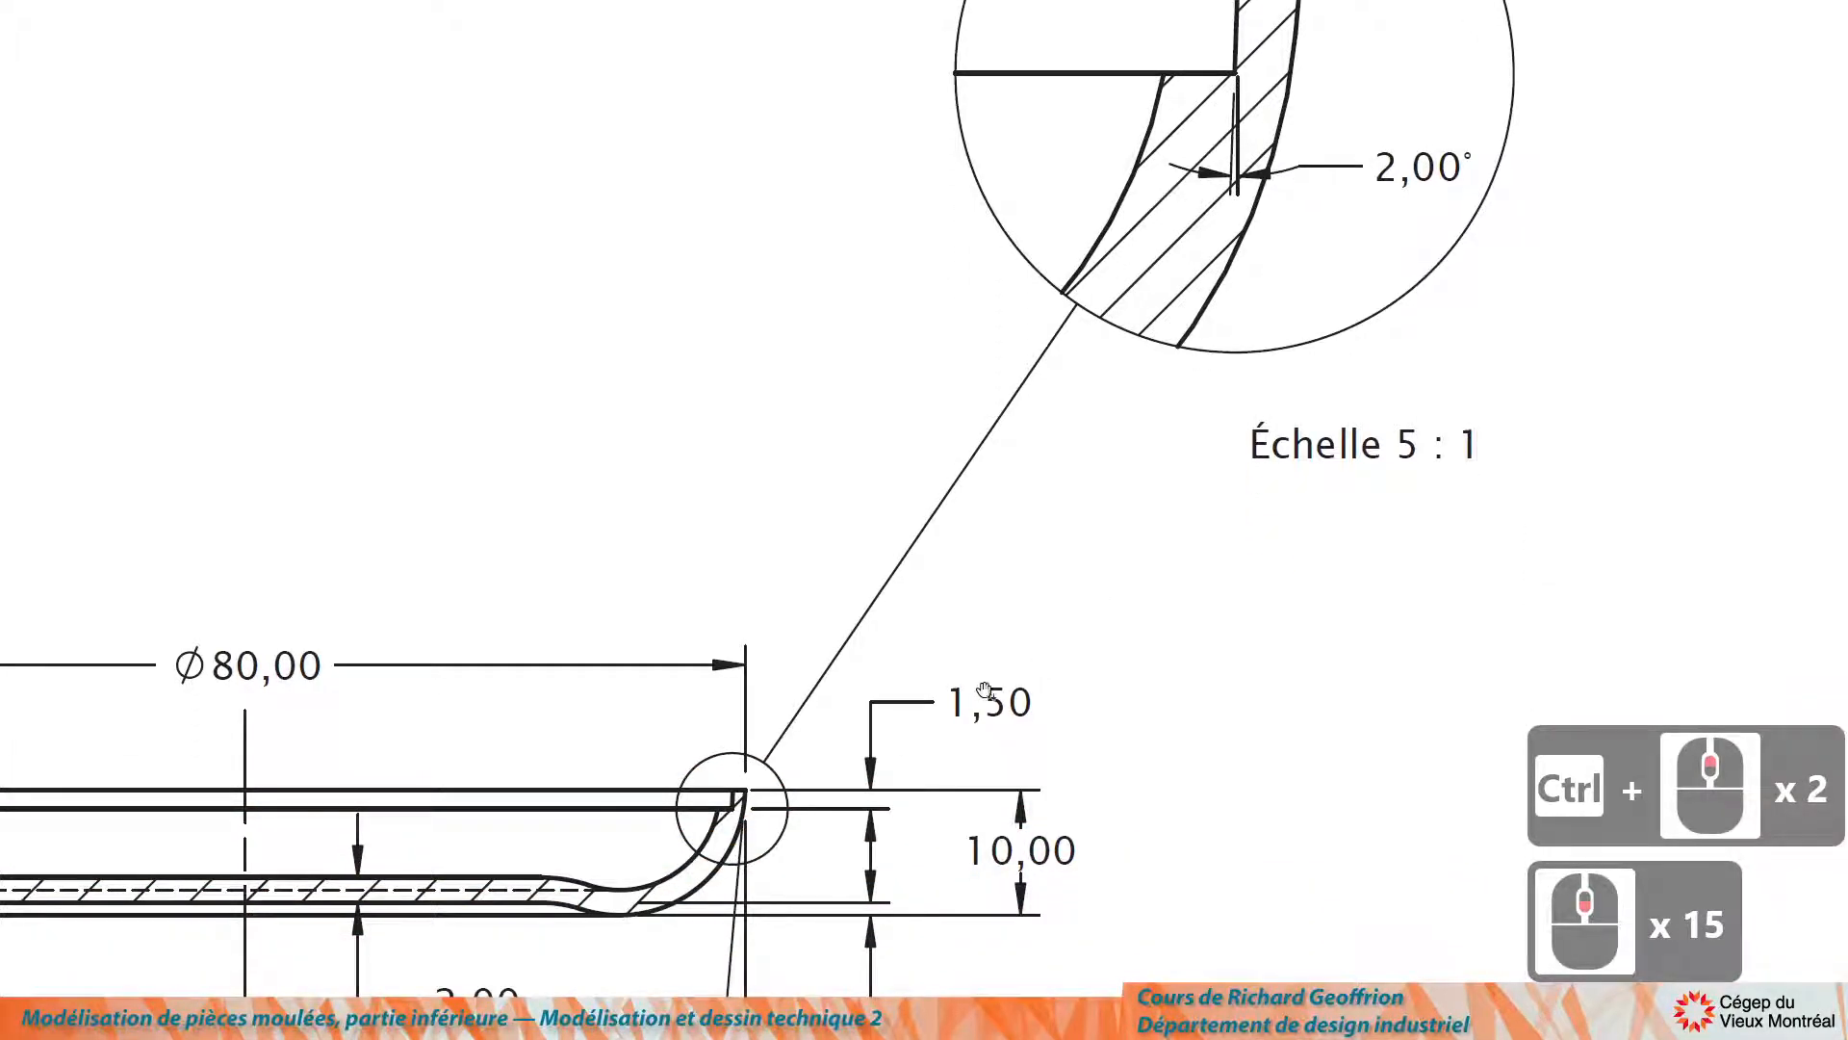
scroll(992, 684, "up", 15)
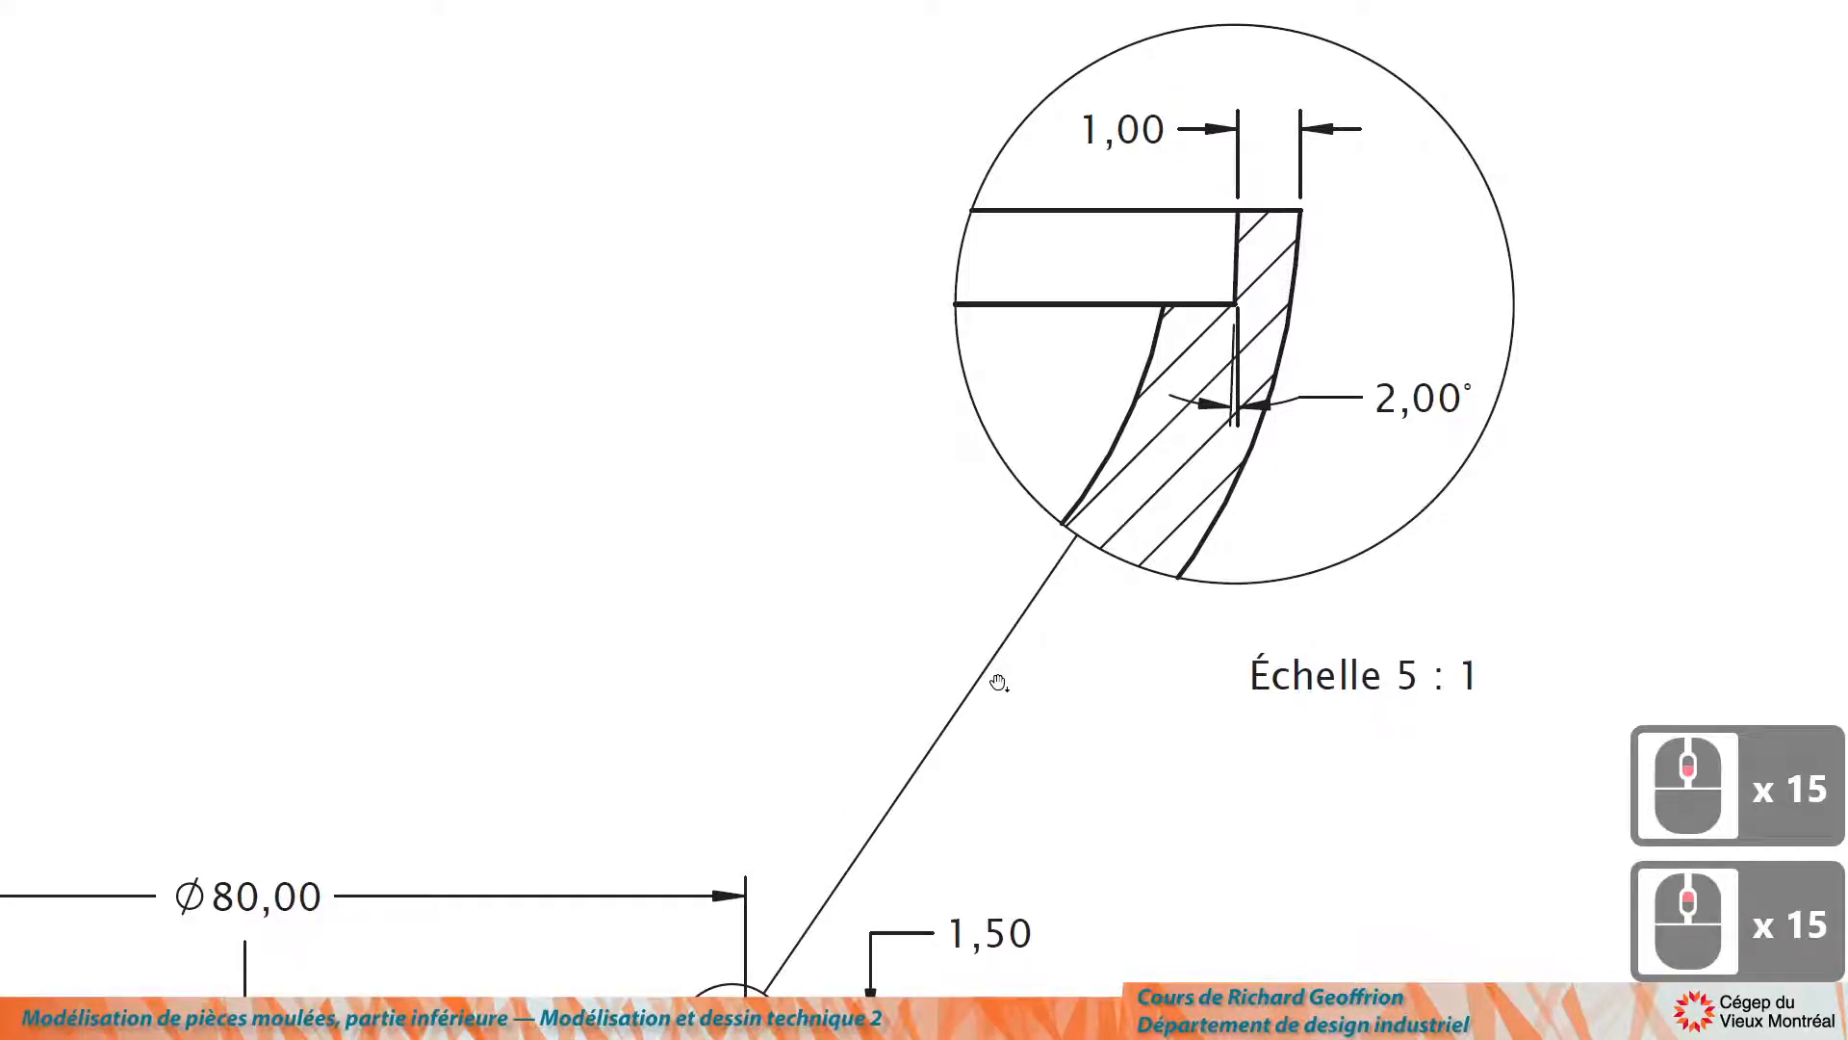
key("alt+Tab")
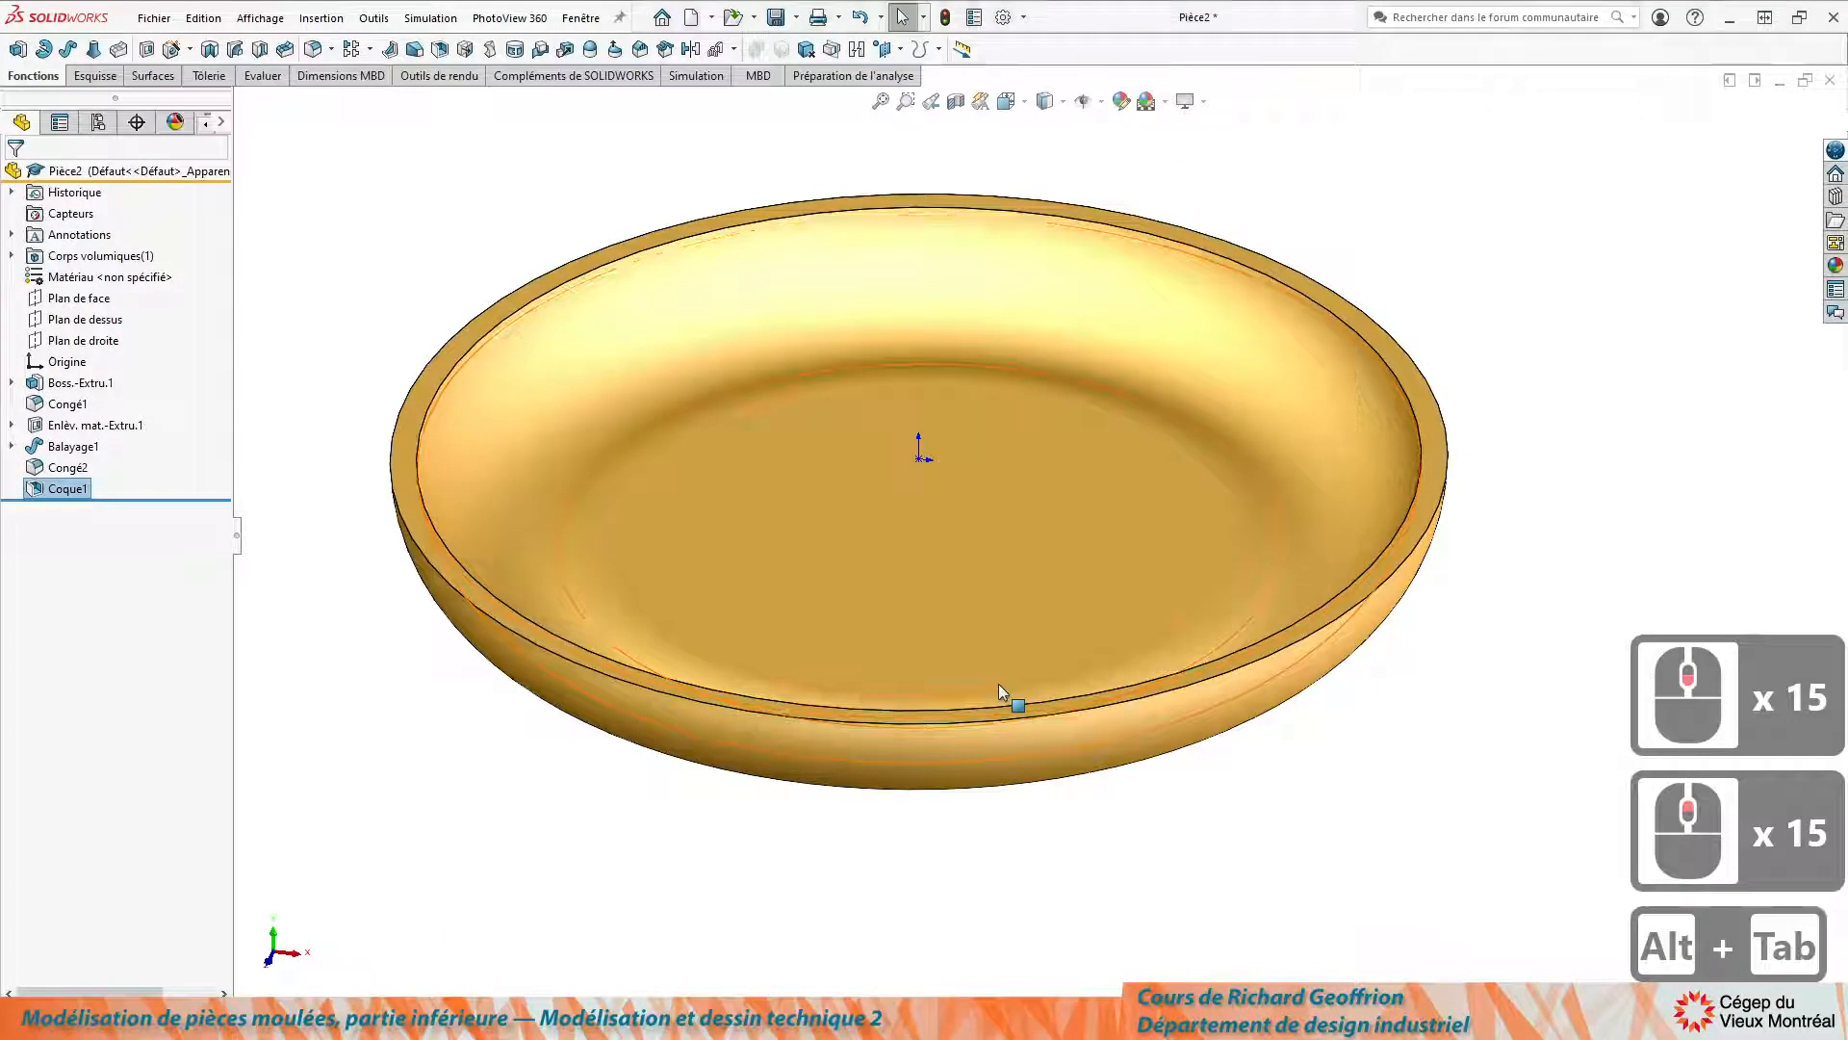
Start a sketch on the flat rim face and offset its outer edge 1 mm inward.
left_click(433, 383)
key("l")
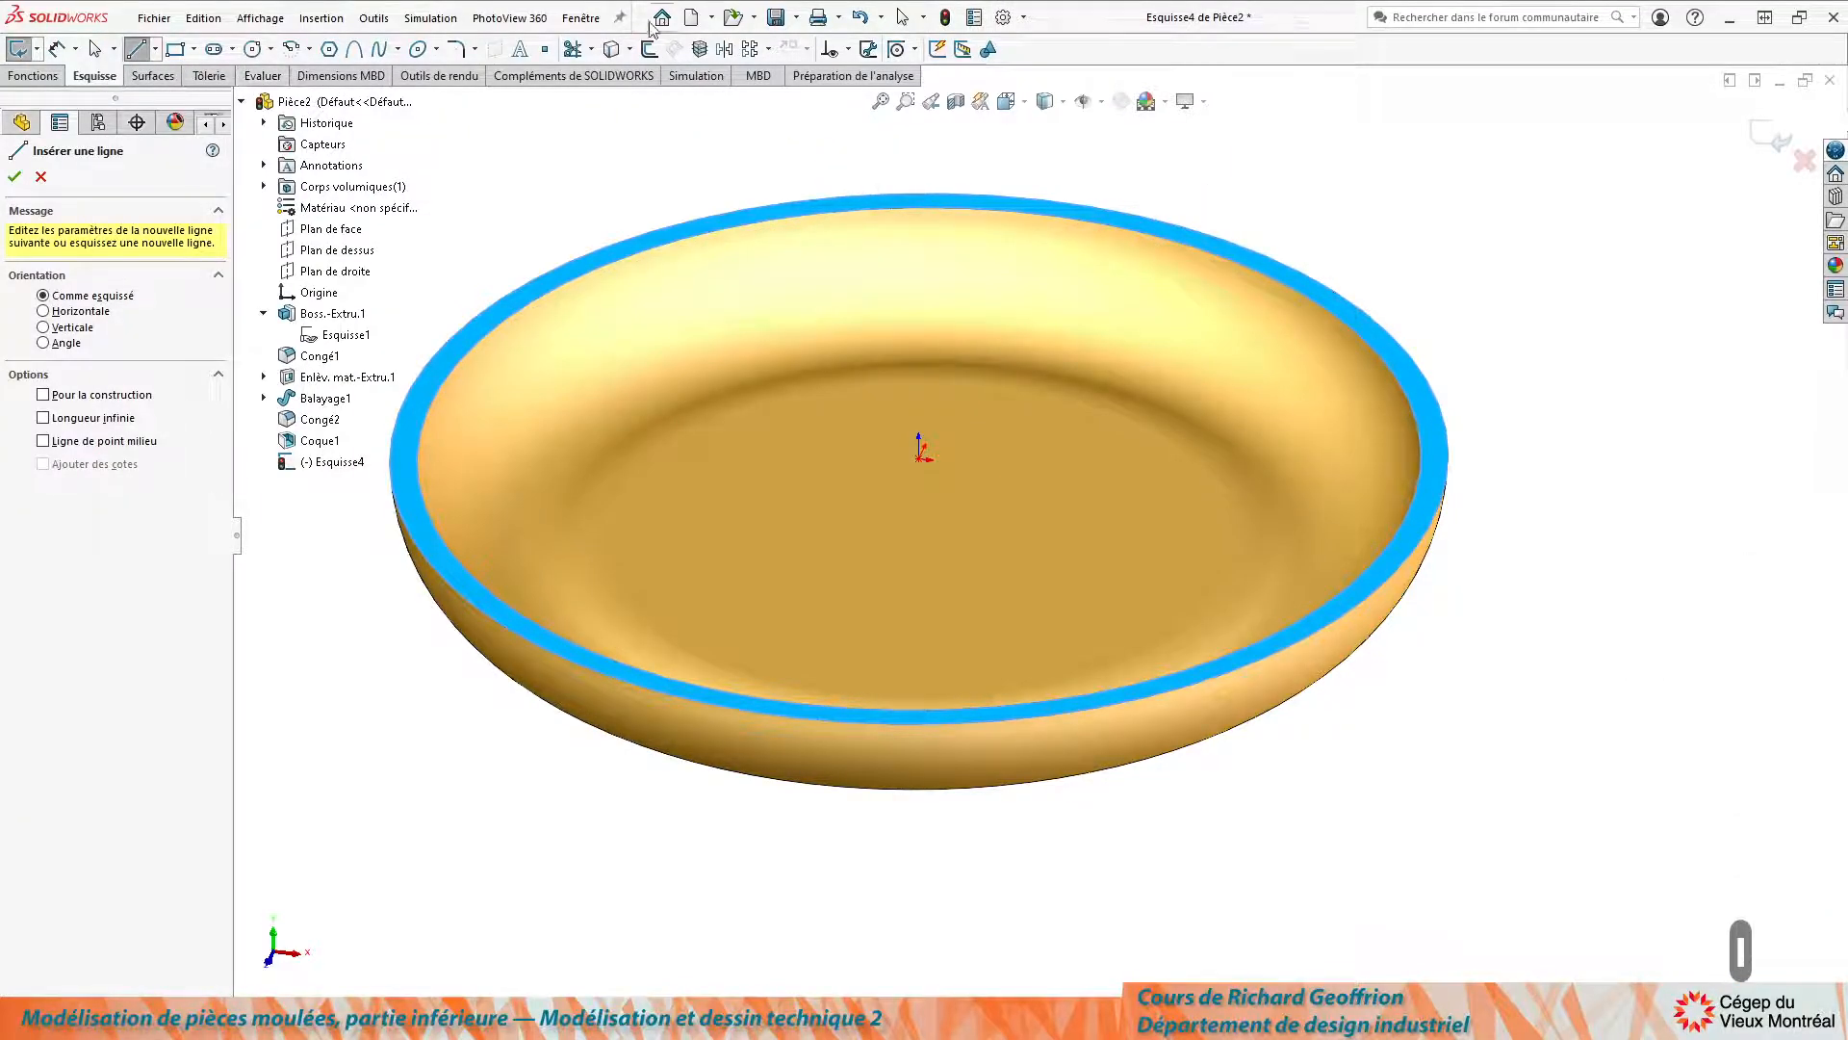
left_click(648, 50)
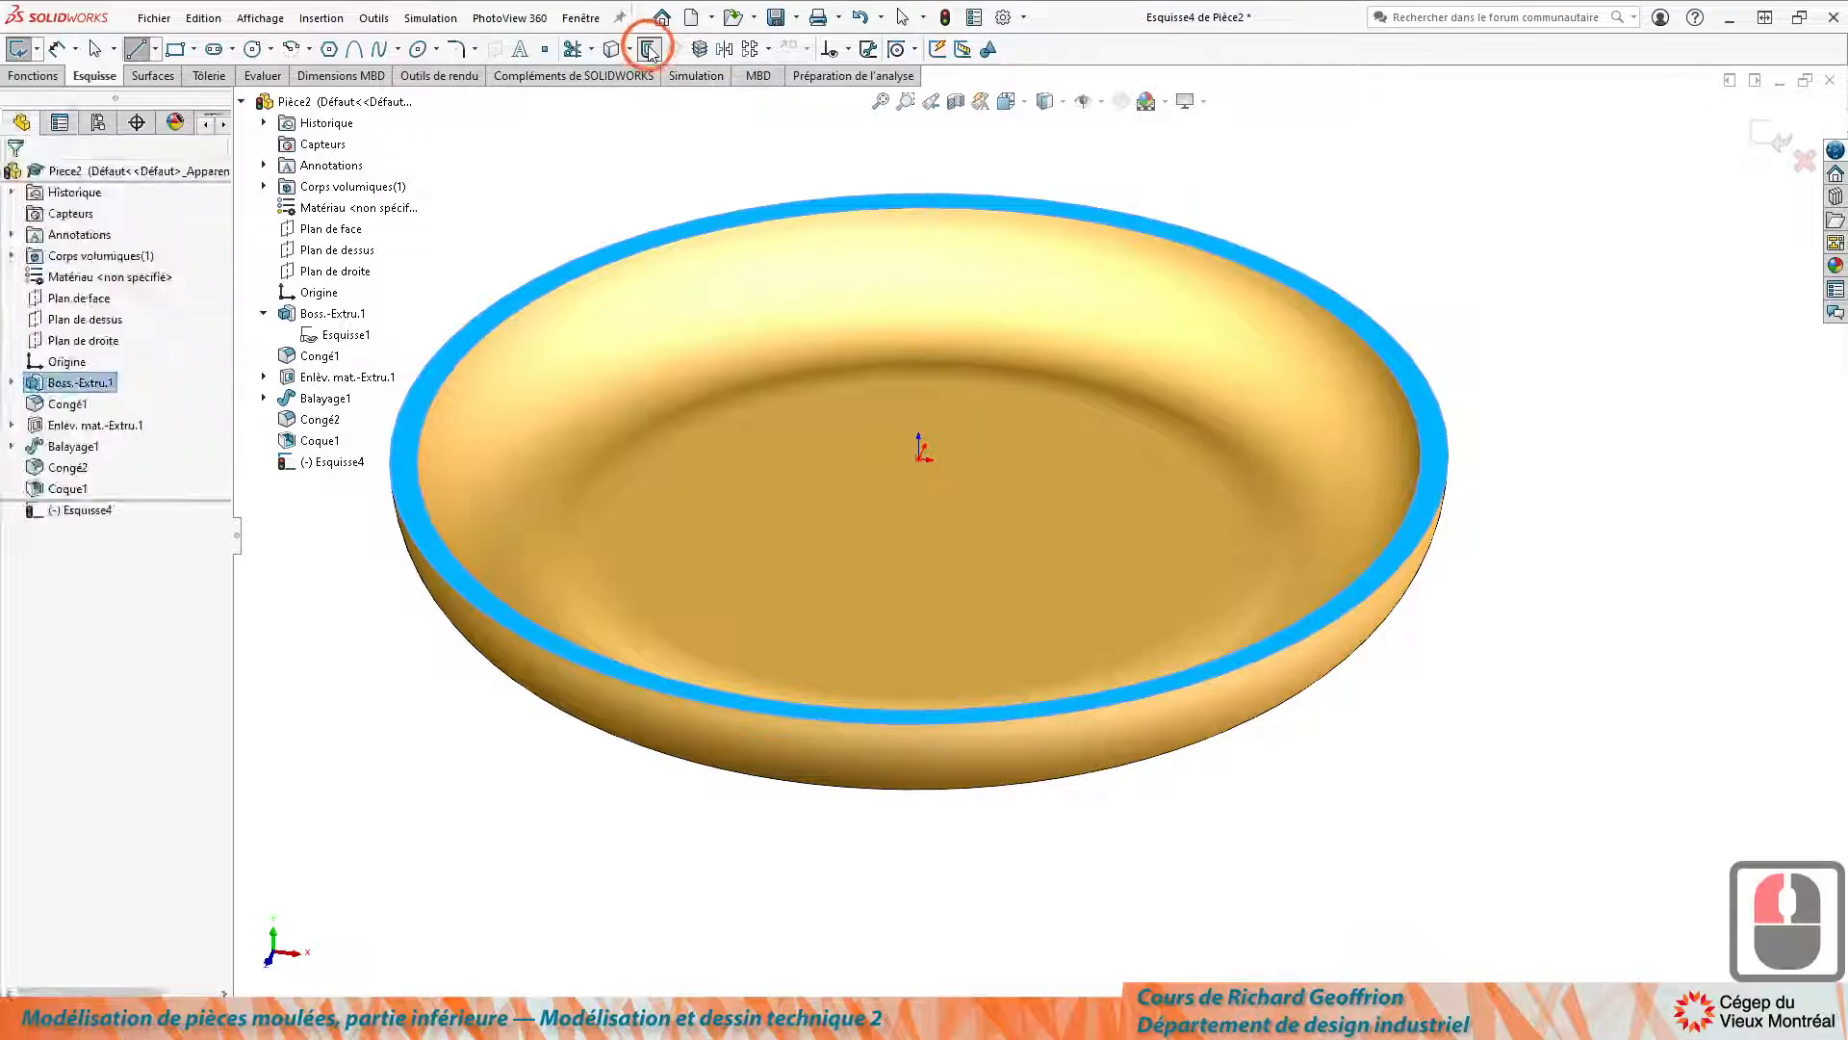
left_click(555, 295)
type("1")
key("Tab")
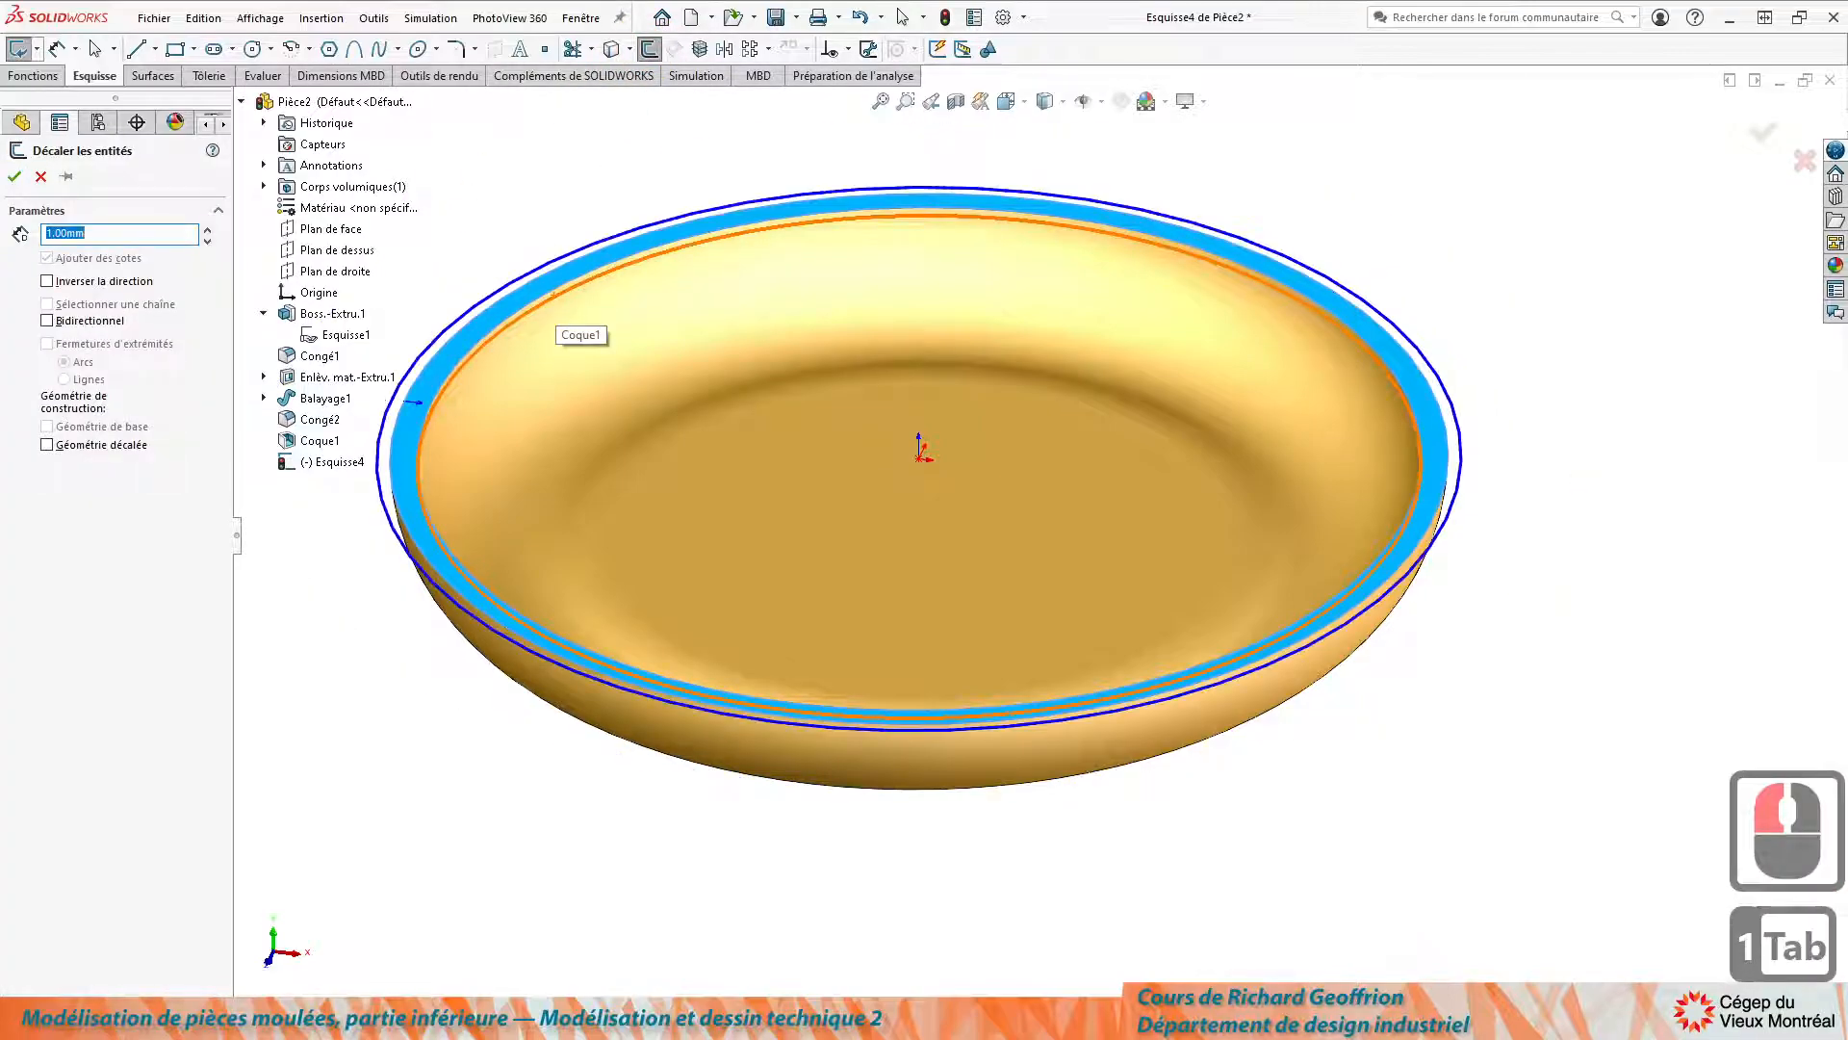
left_click(45, 282)
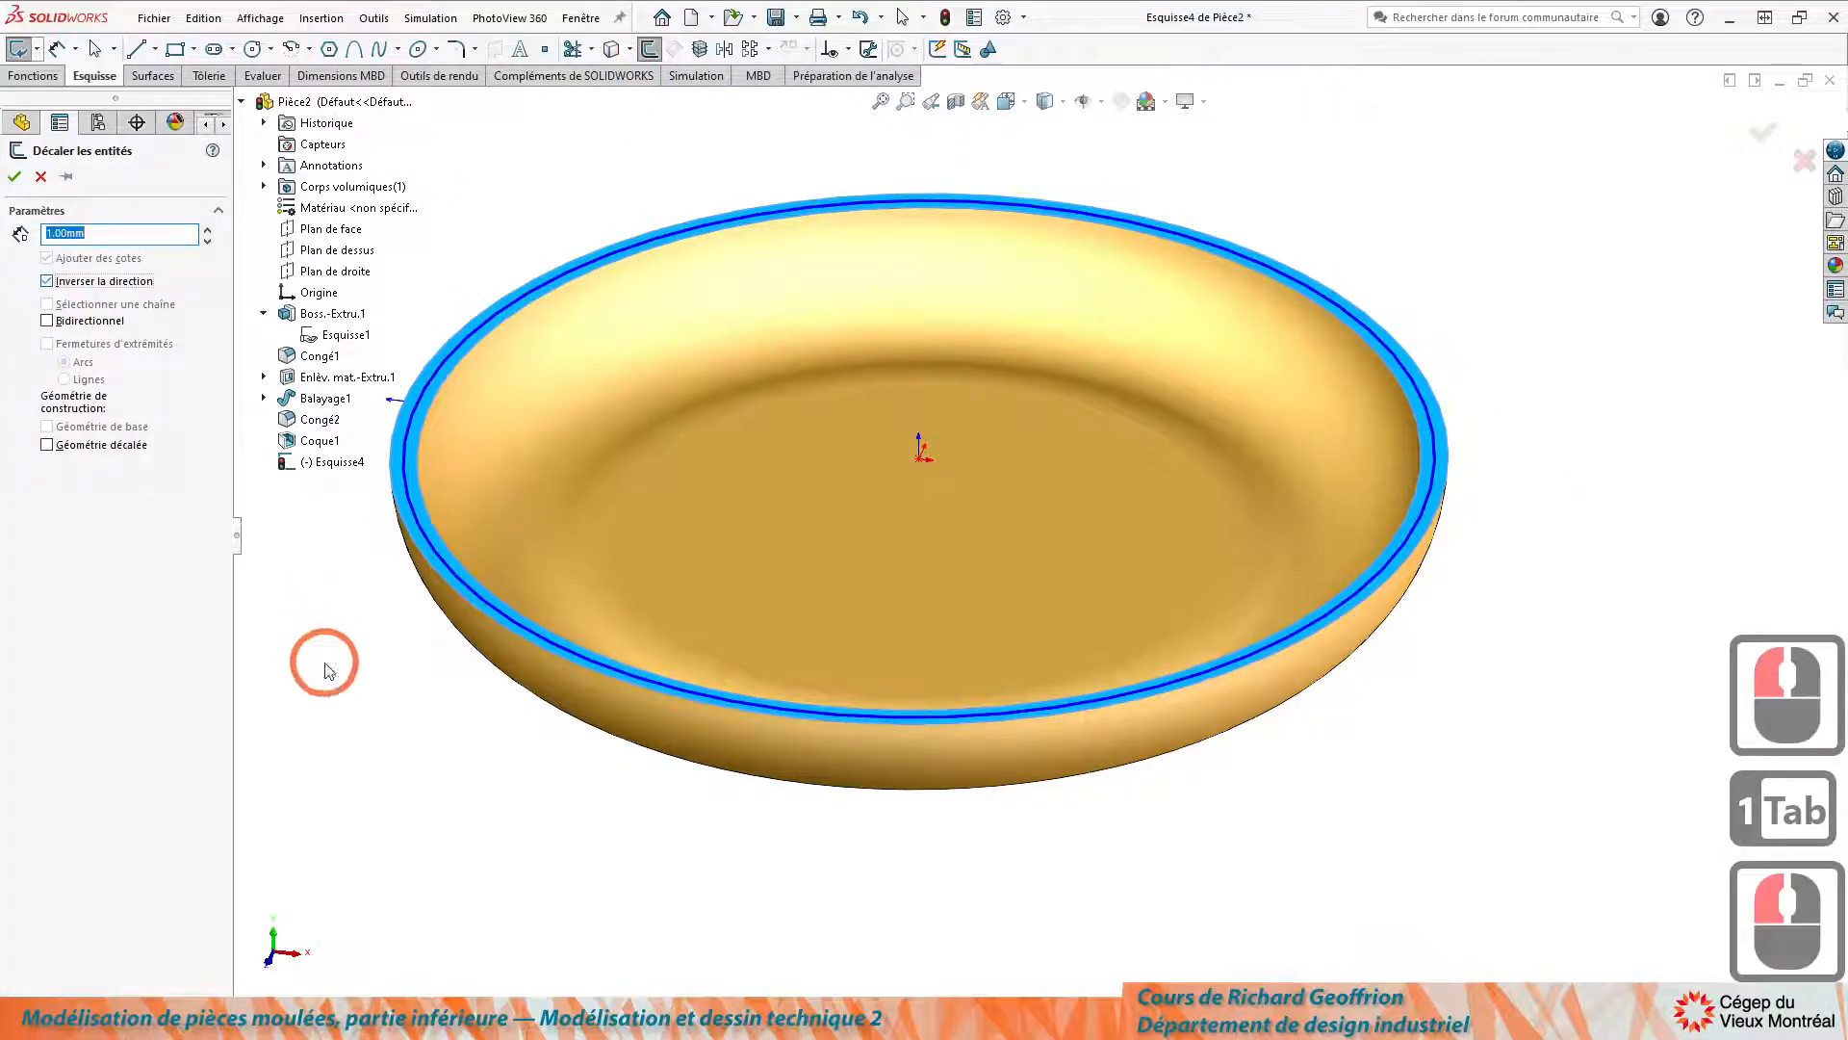
key("Return")
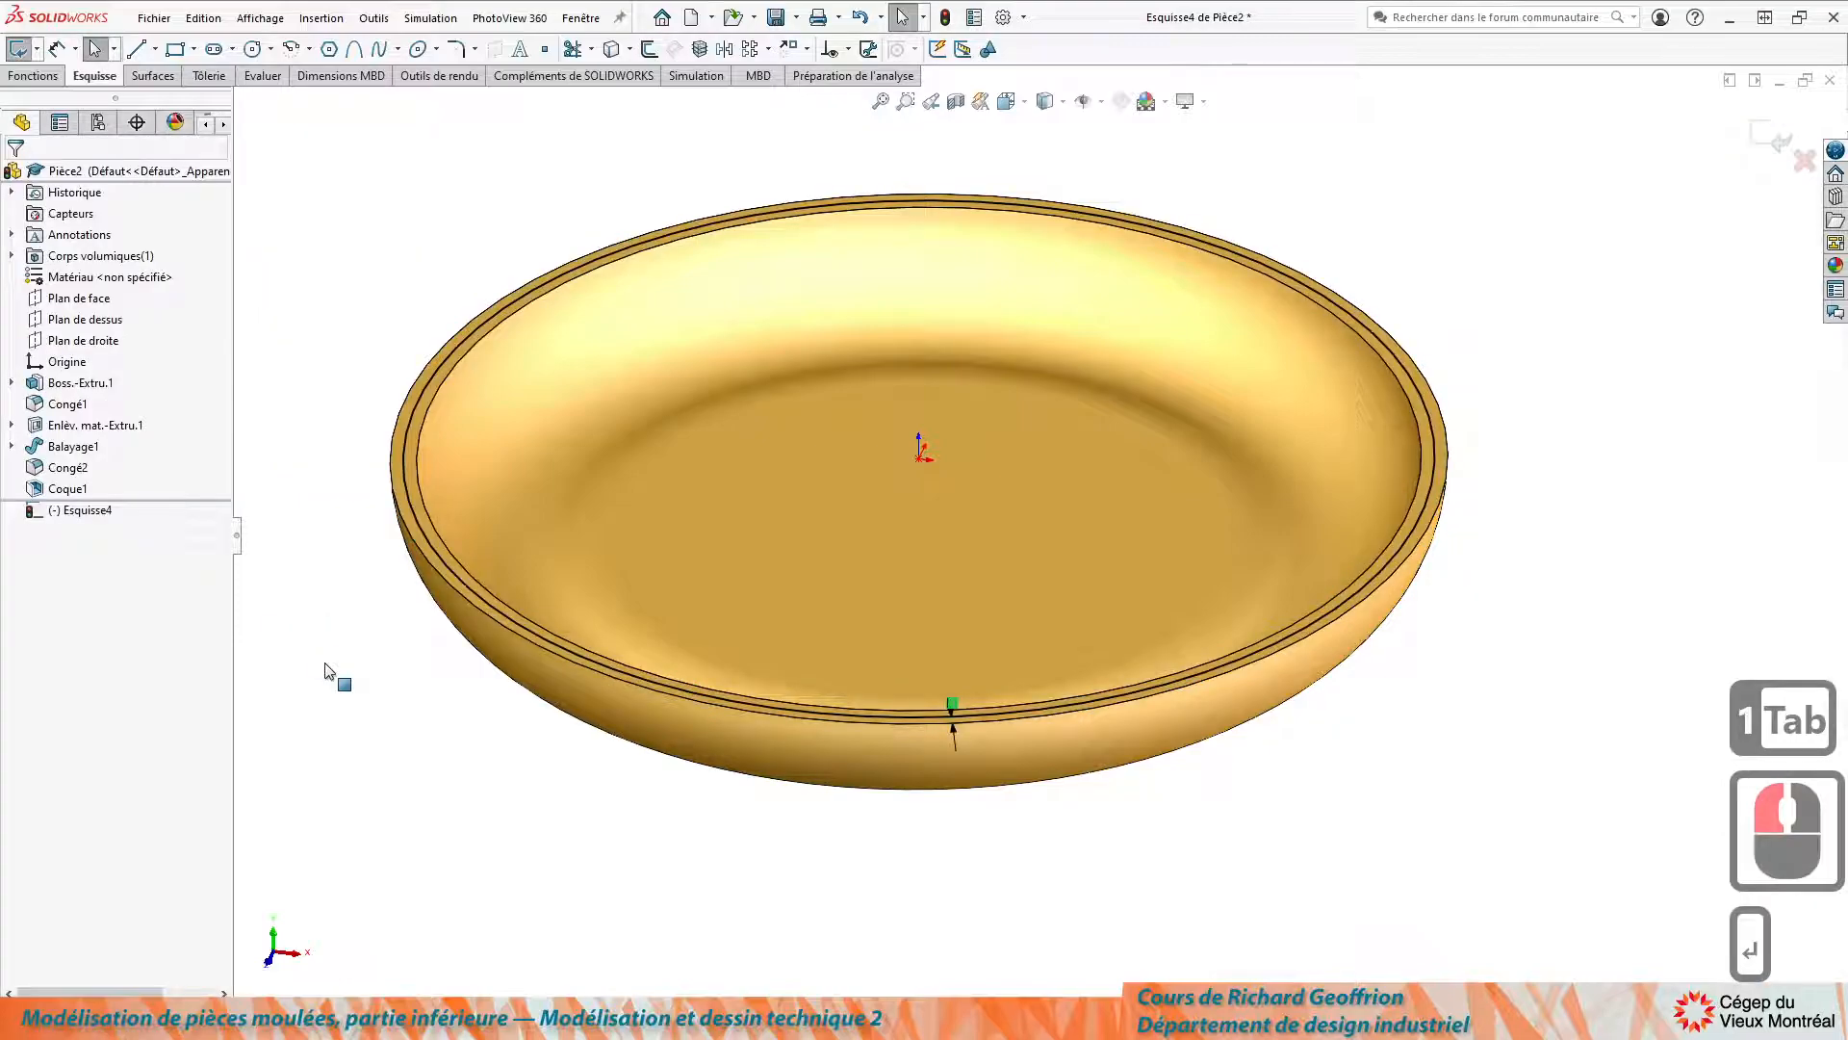
Start an extruded cut from the rim sketch with a 2° draft angle, compare outward draft in the preview and leave it off.
key("shift+x")
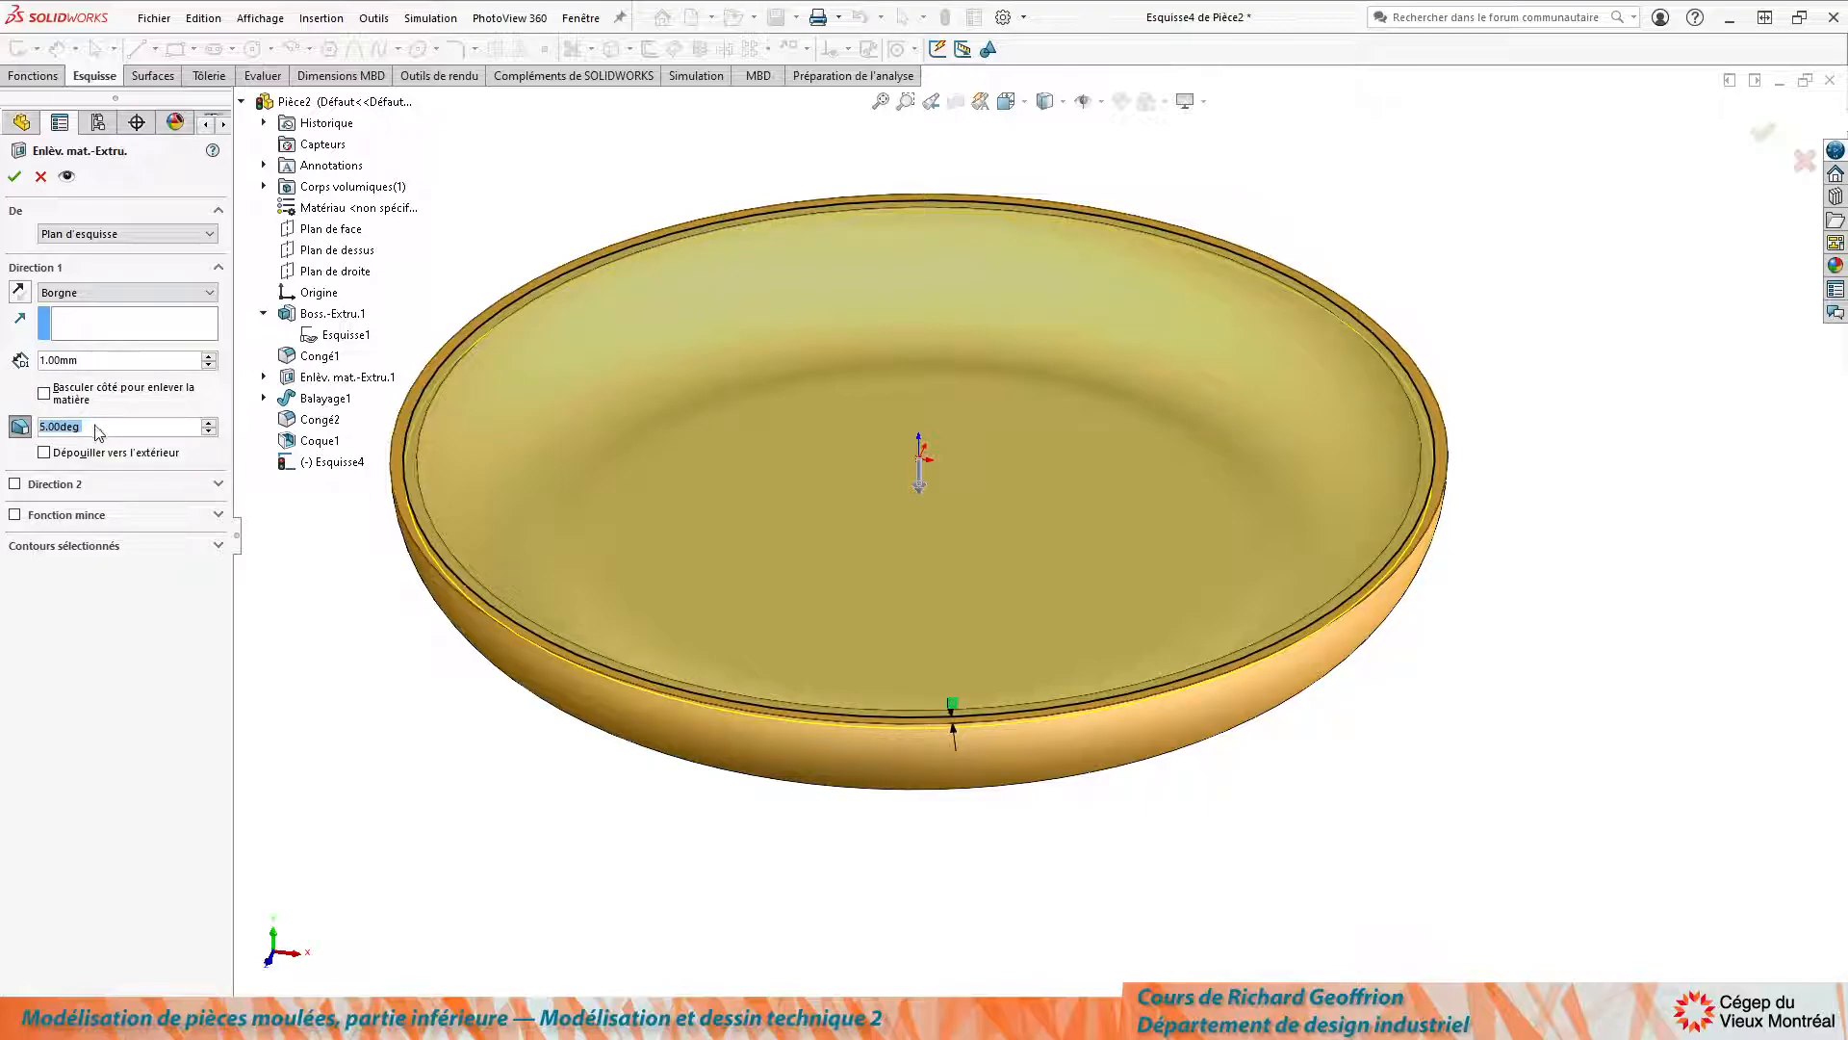
type("2")
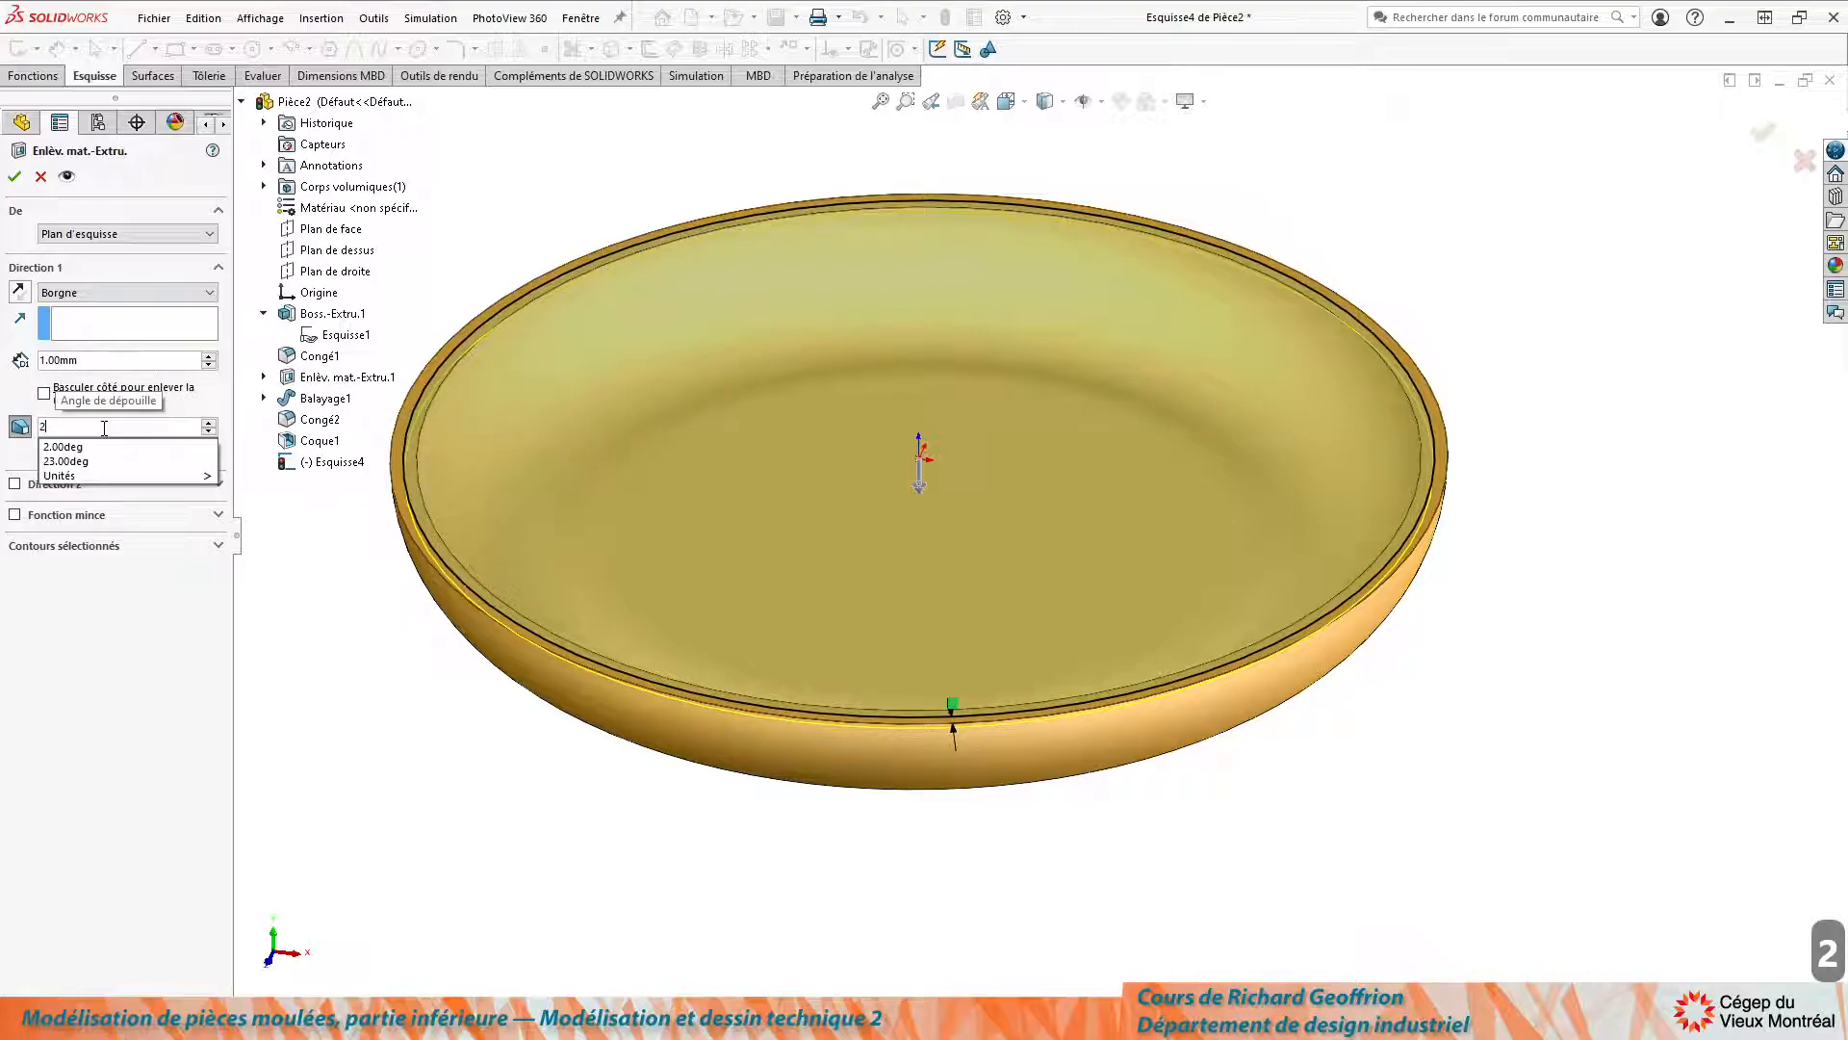
key("Tab")
scroll(444, 429, "down", 3)
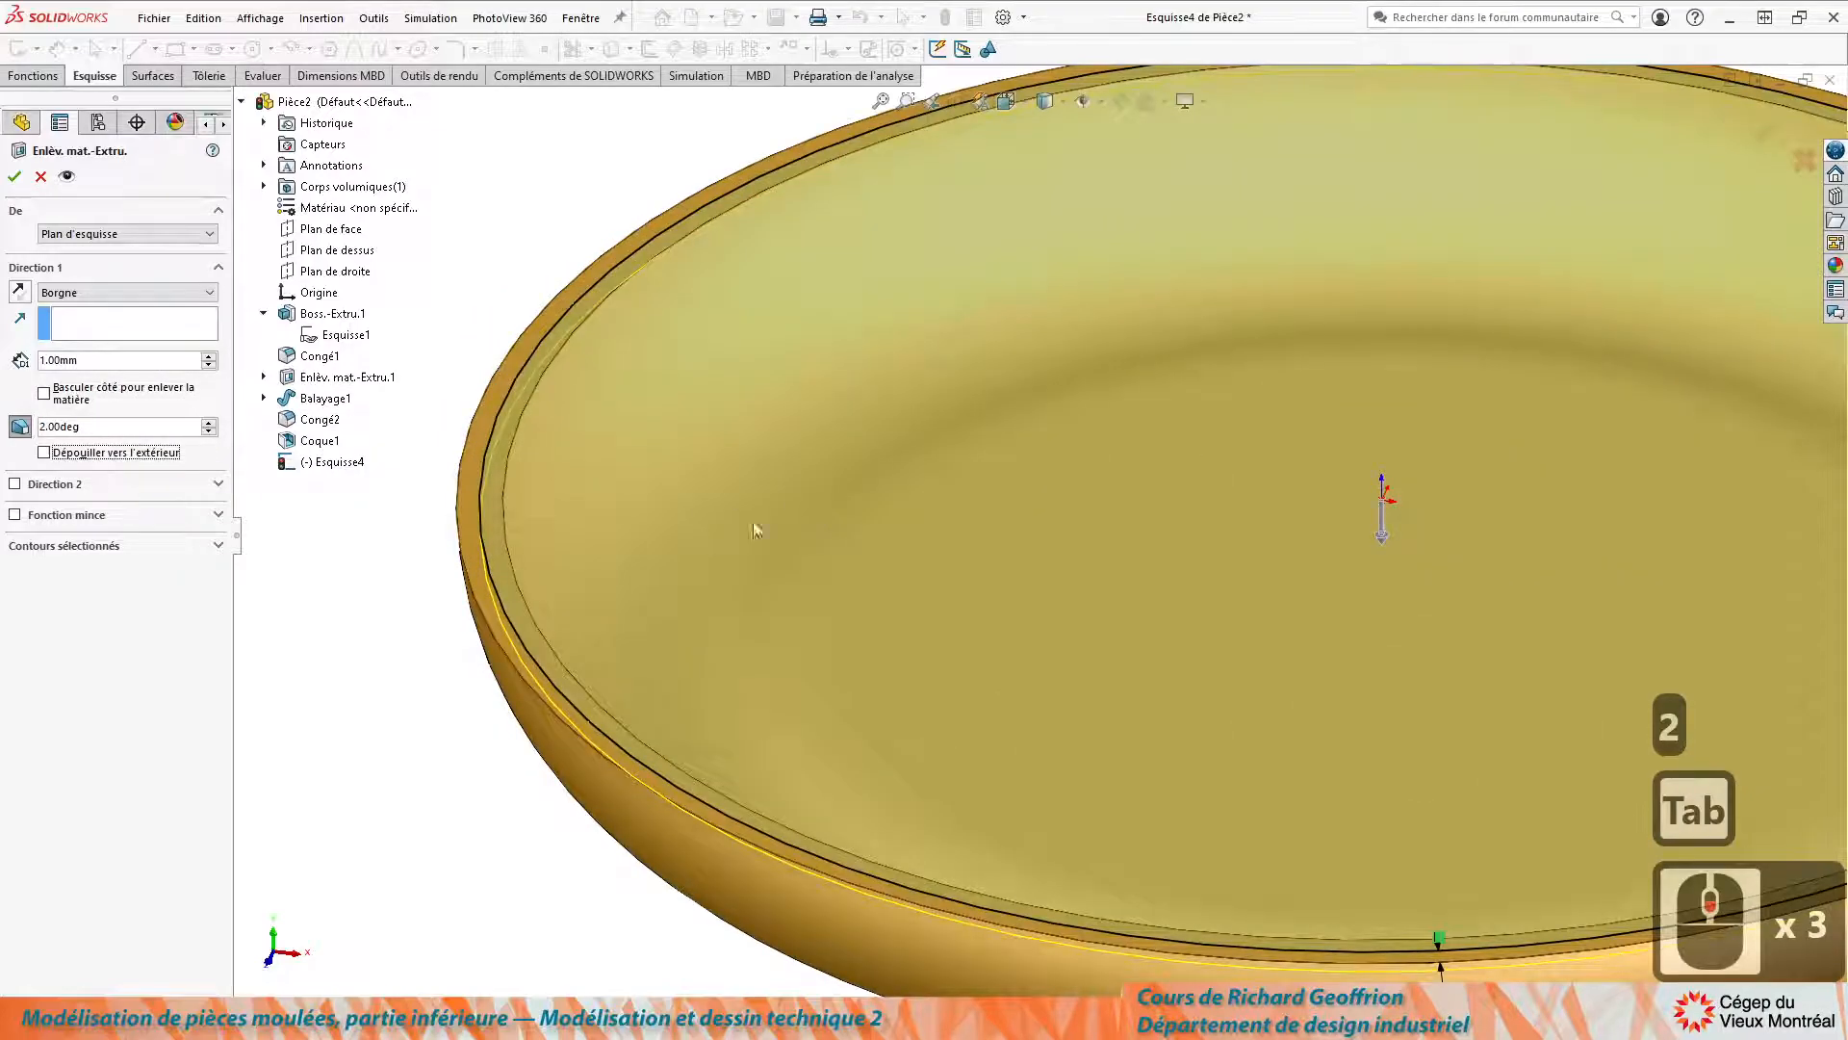
scroll(579, 540, "down", 2)
mouse_move(464, 585)
middle_mouse_down()
mouse_move(487, 475)
mouse_move(481, 557)
middle_mouse_up()
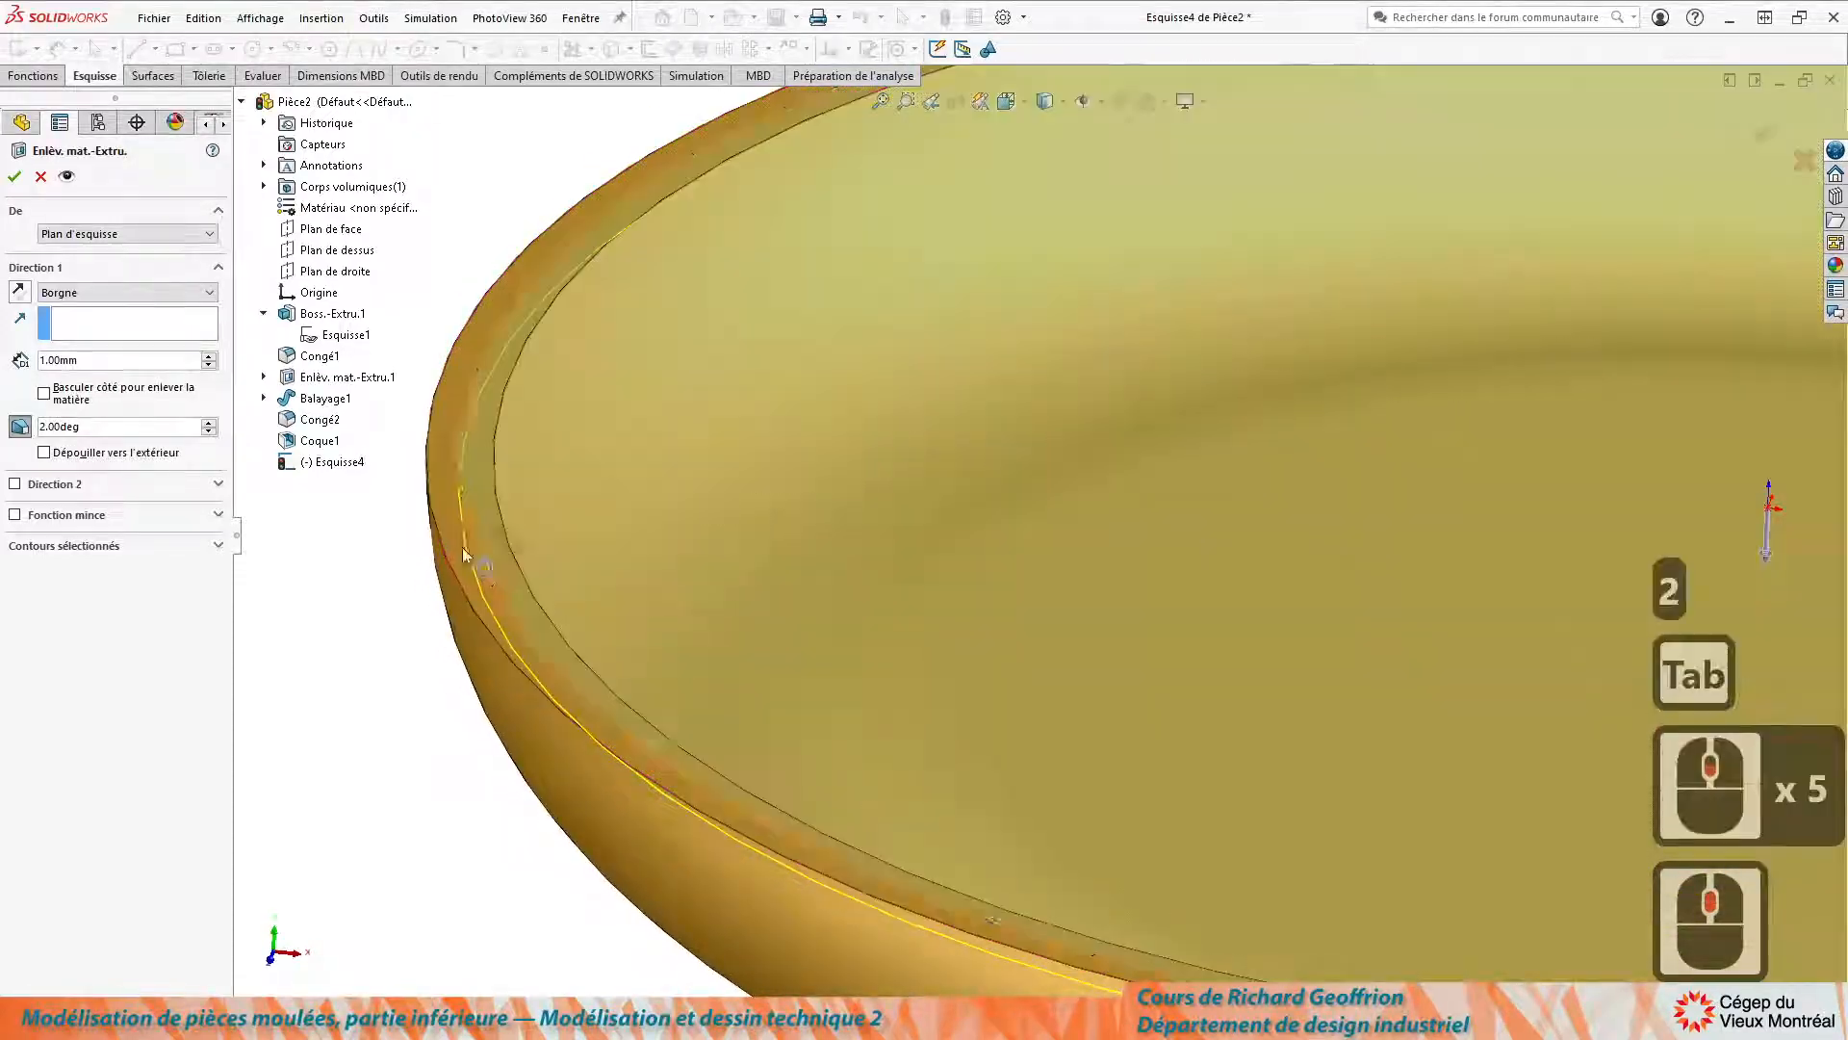
left_click(44, 454)
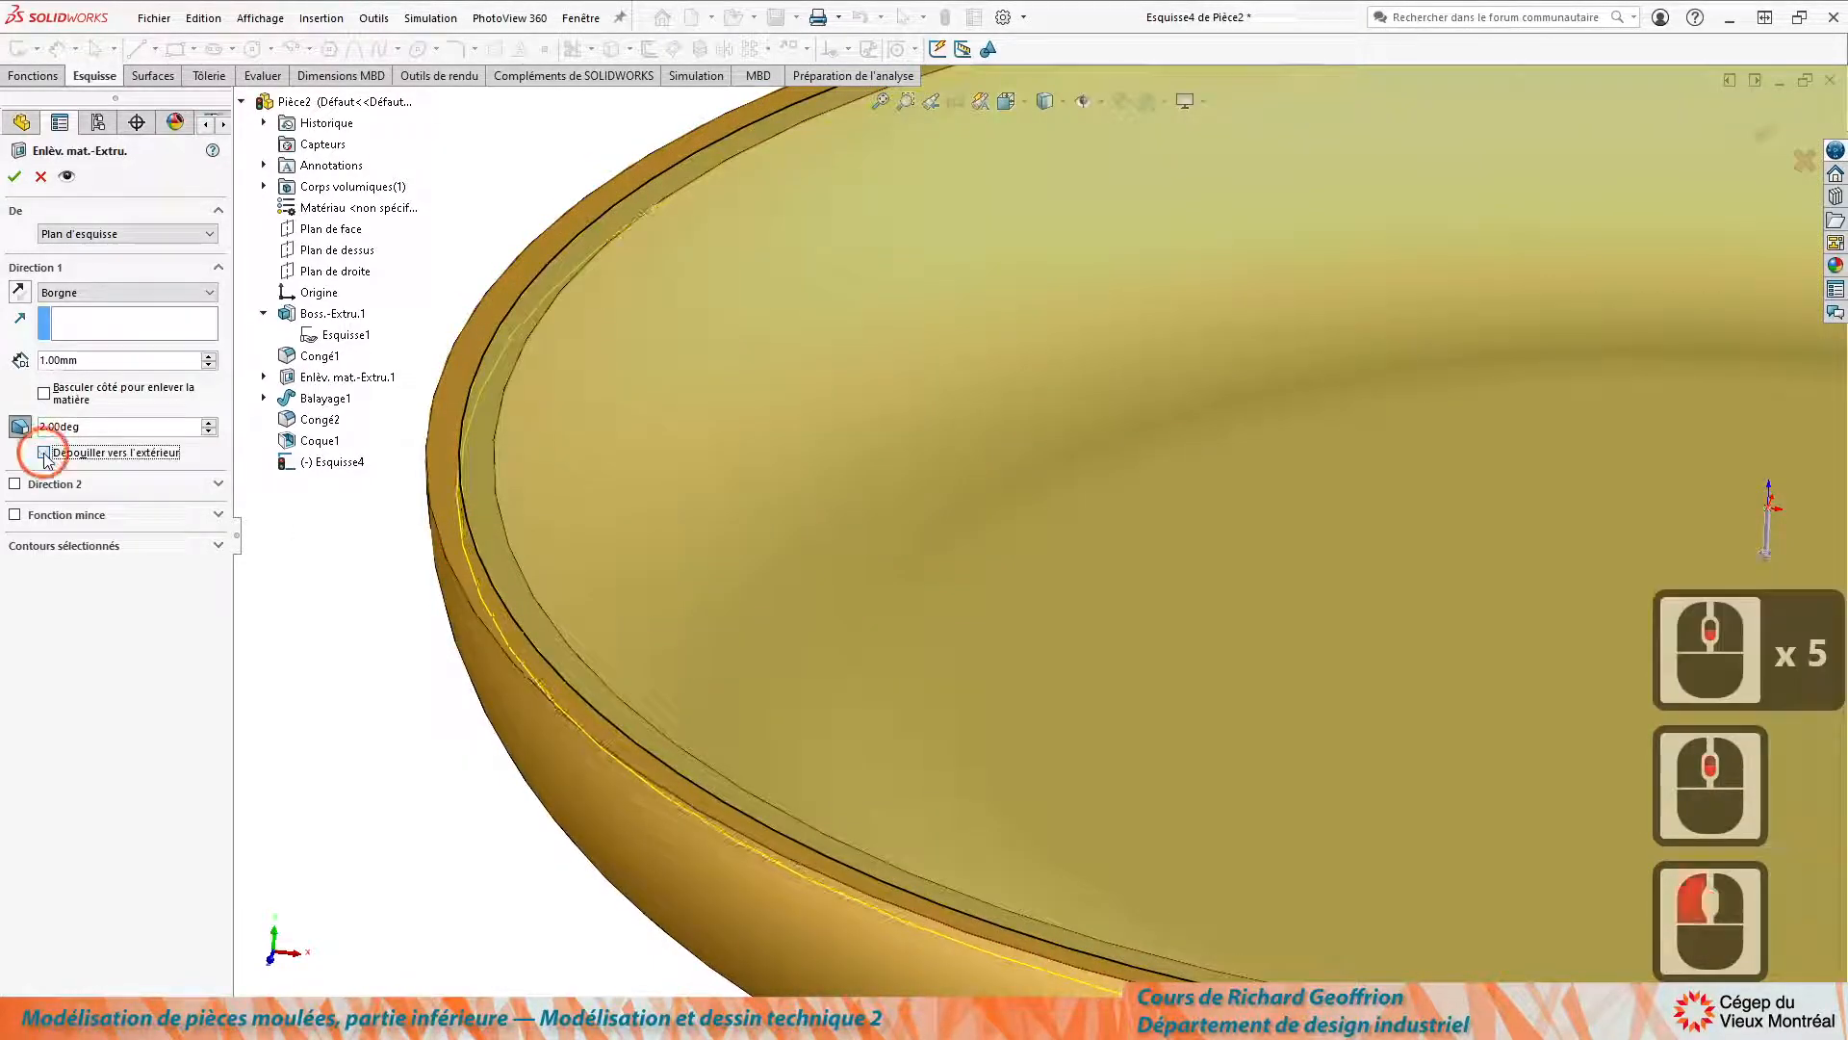
left_click(44, 453)
left_click(44, 454)
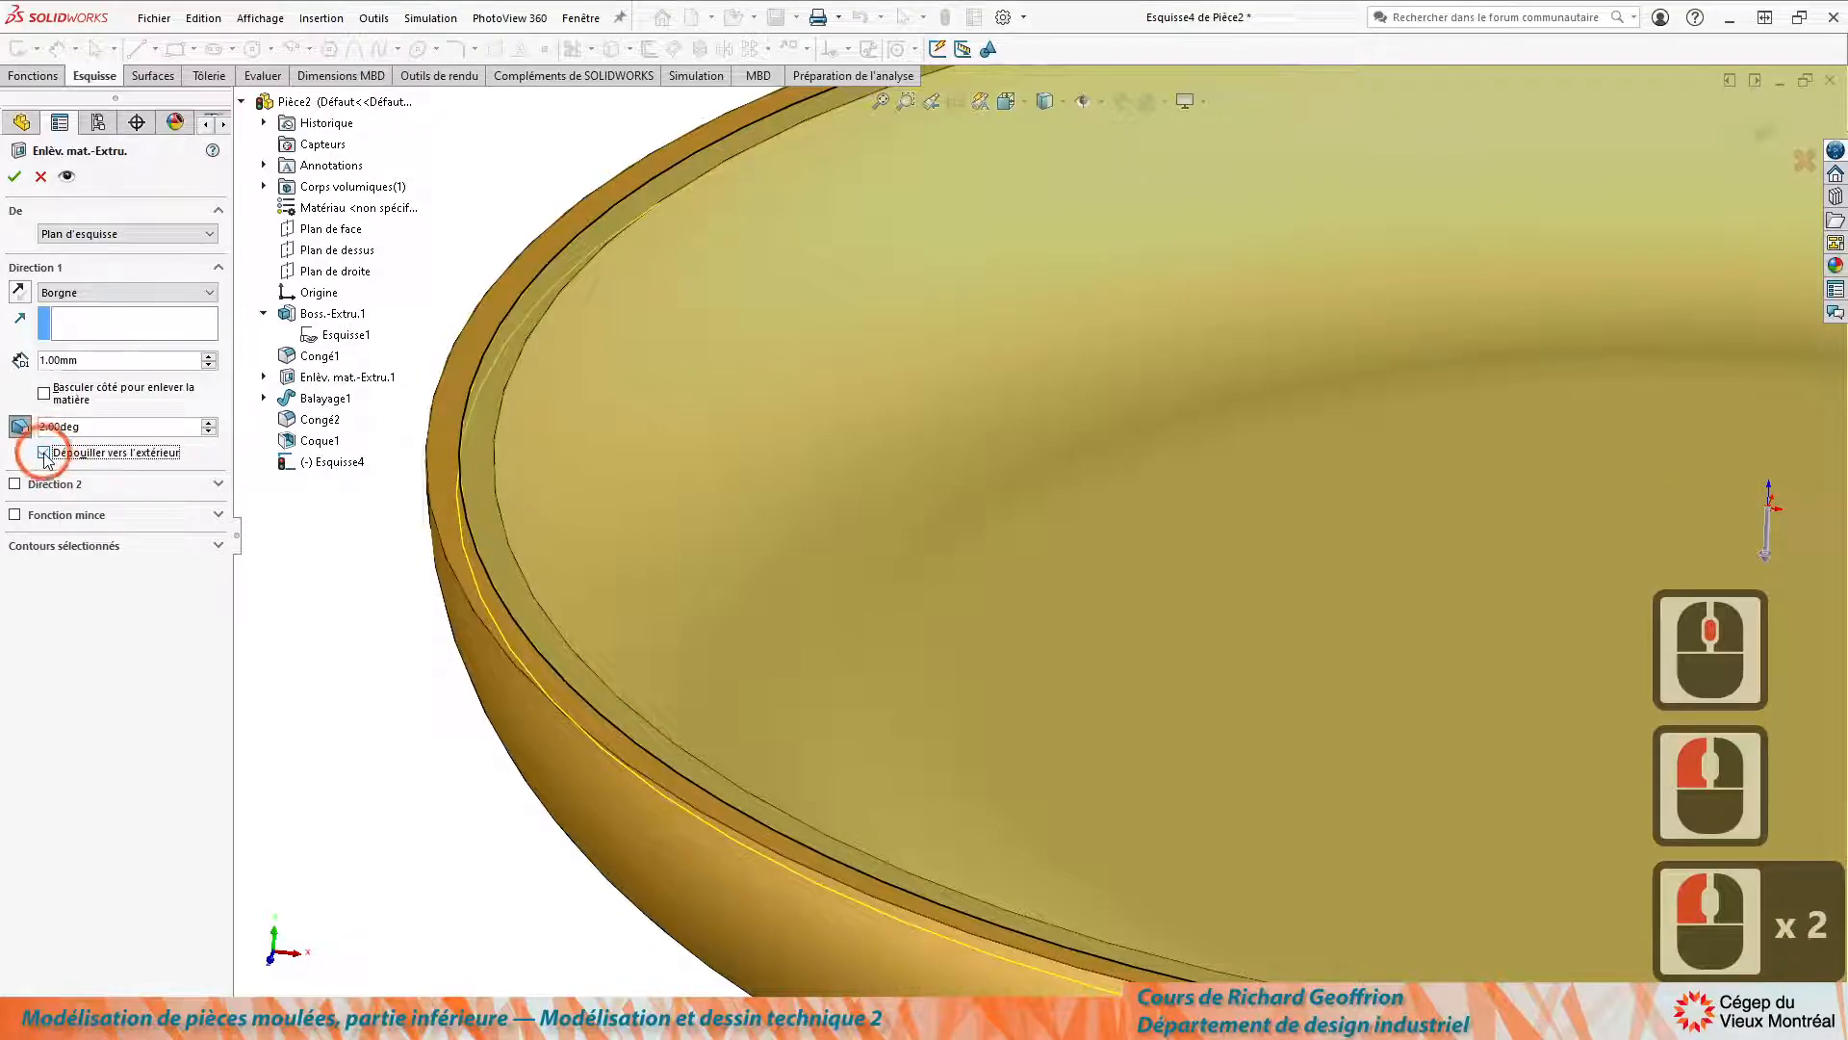
scroll(524, 645, "down", 4)
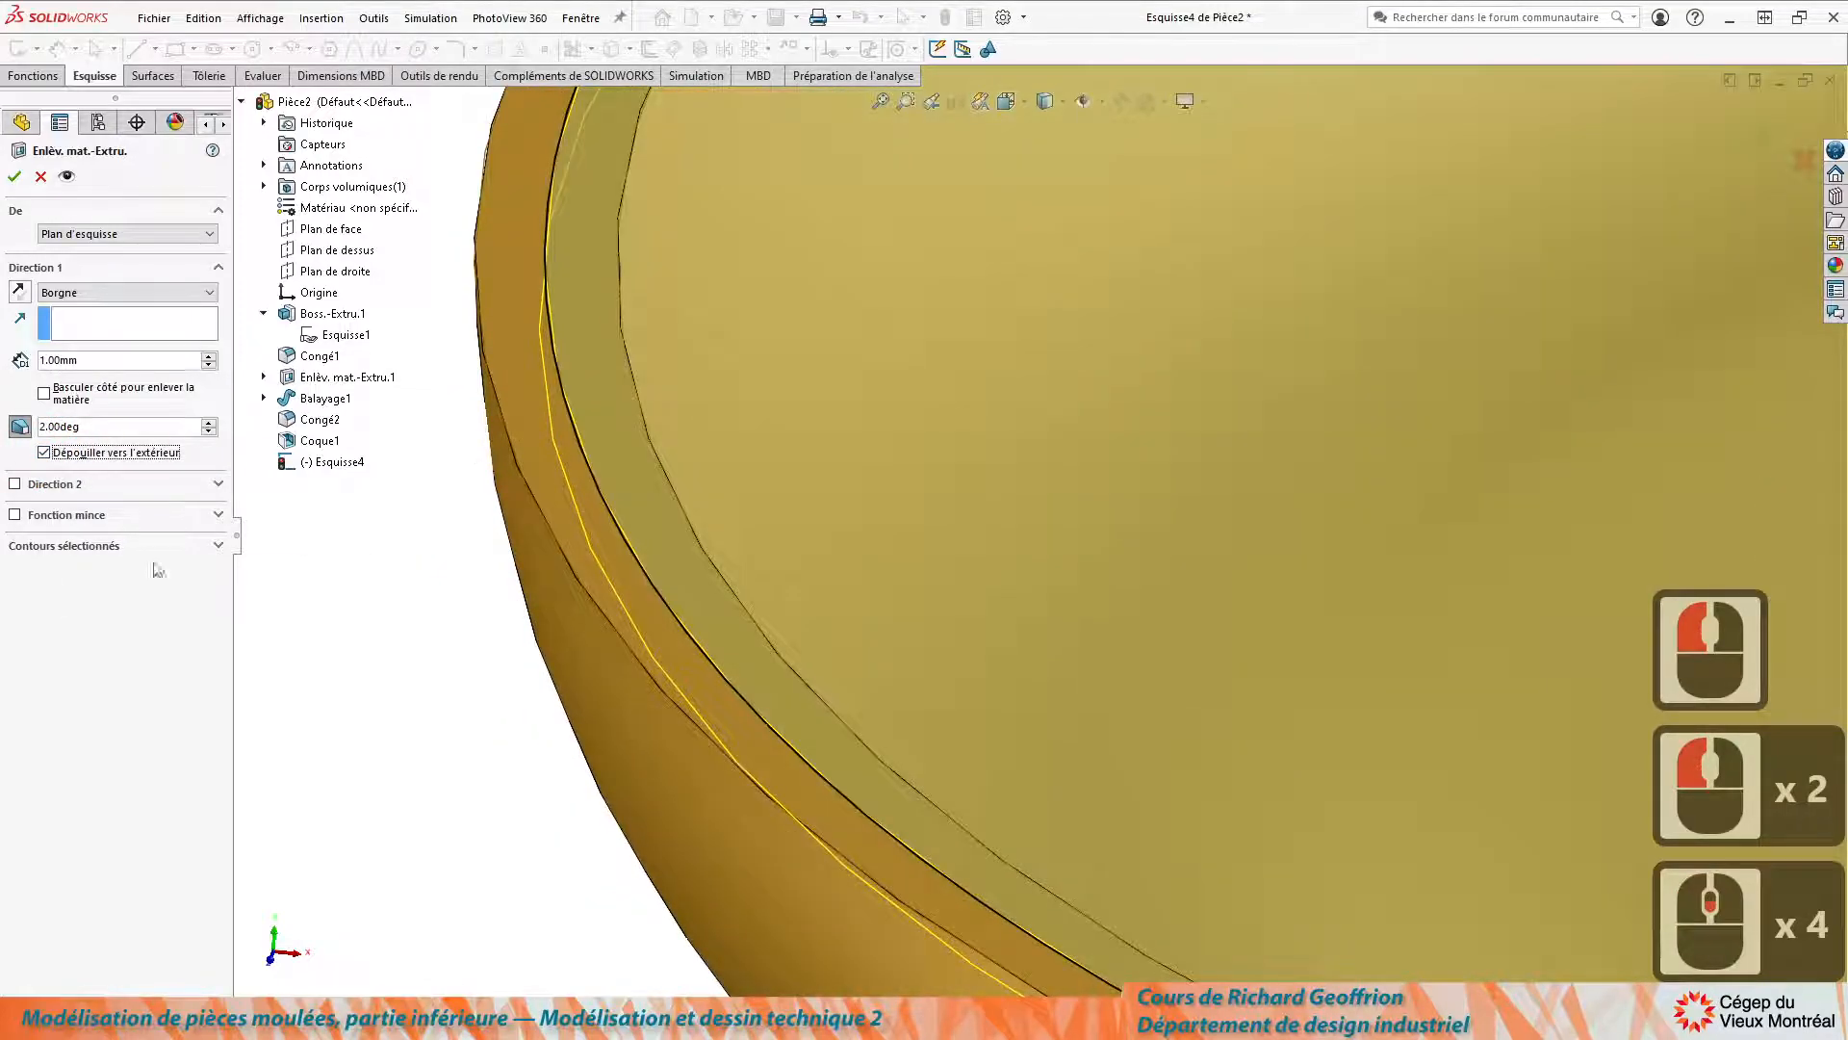
left_click(45, 452)
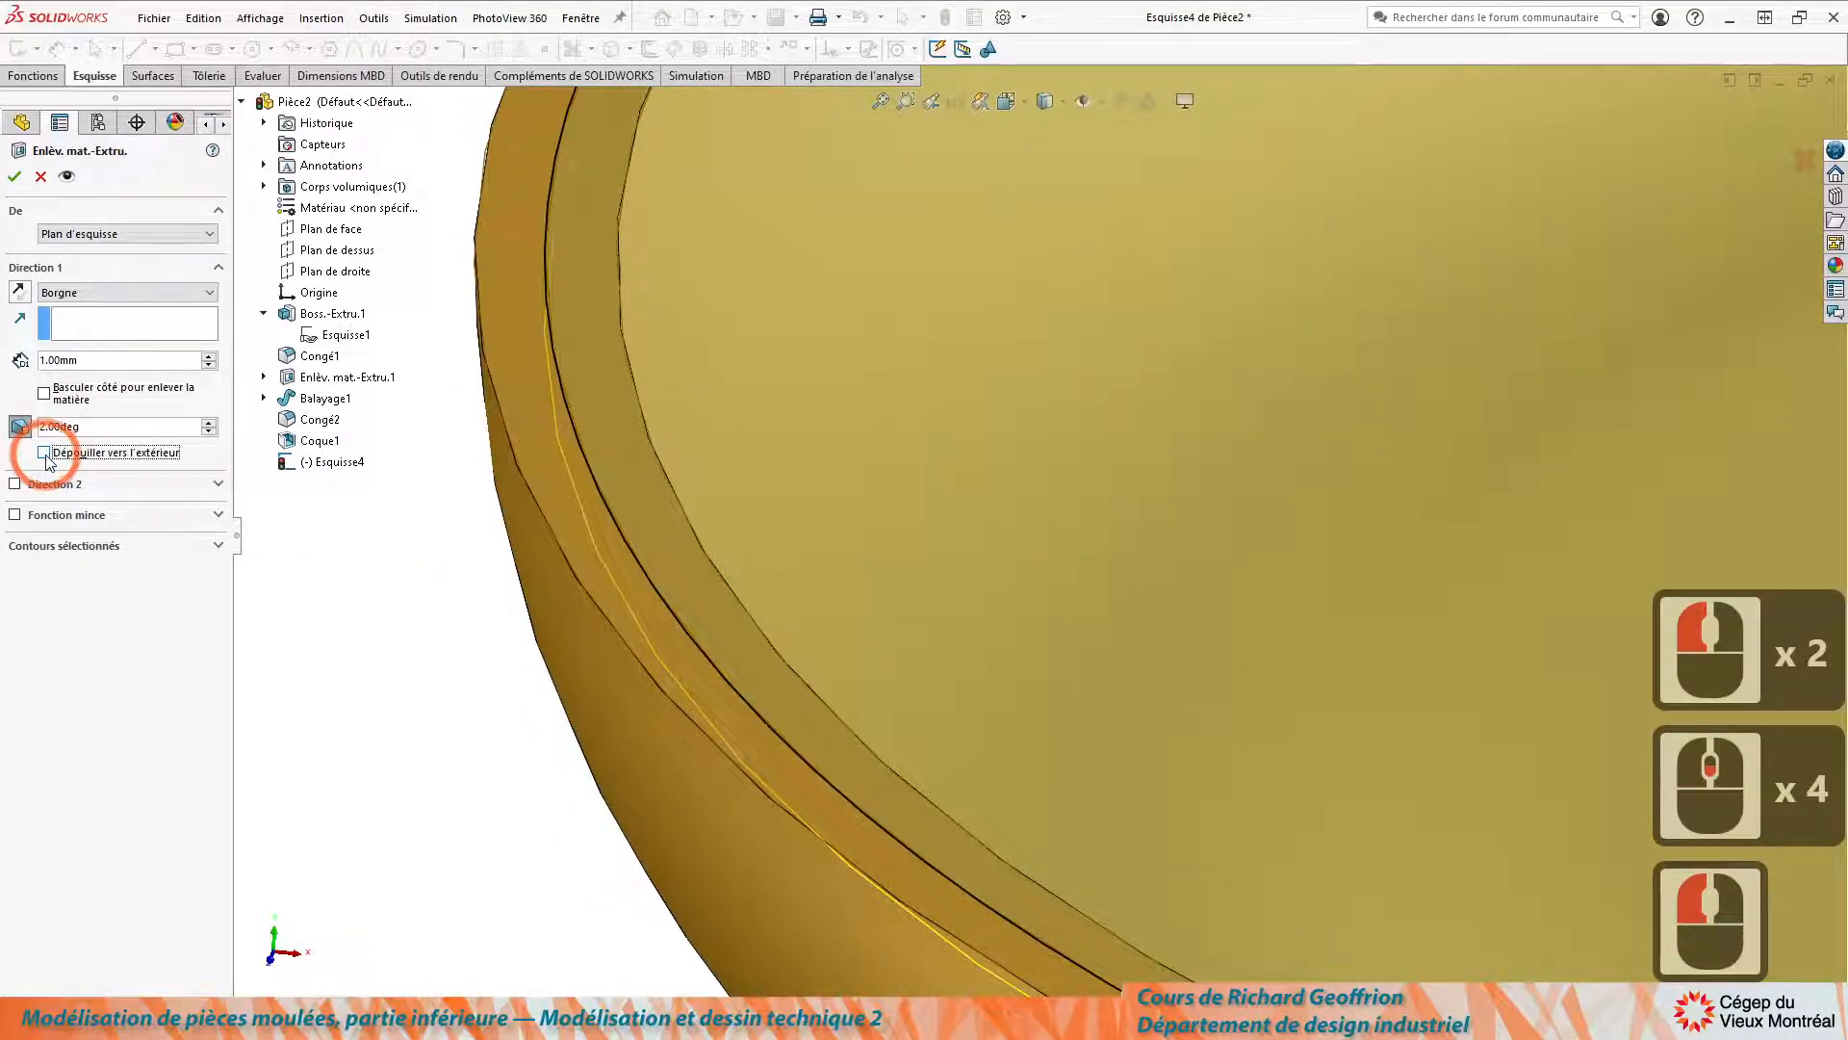
scroll(404, 608, "down", 2)
scroll(403, 609, "up", 12)
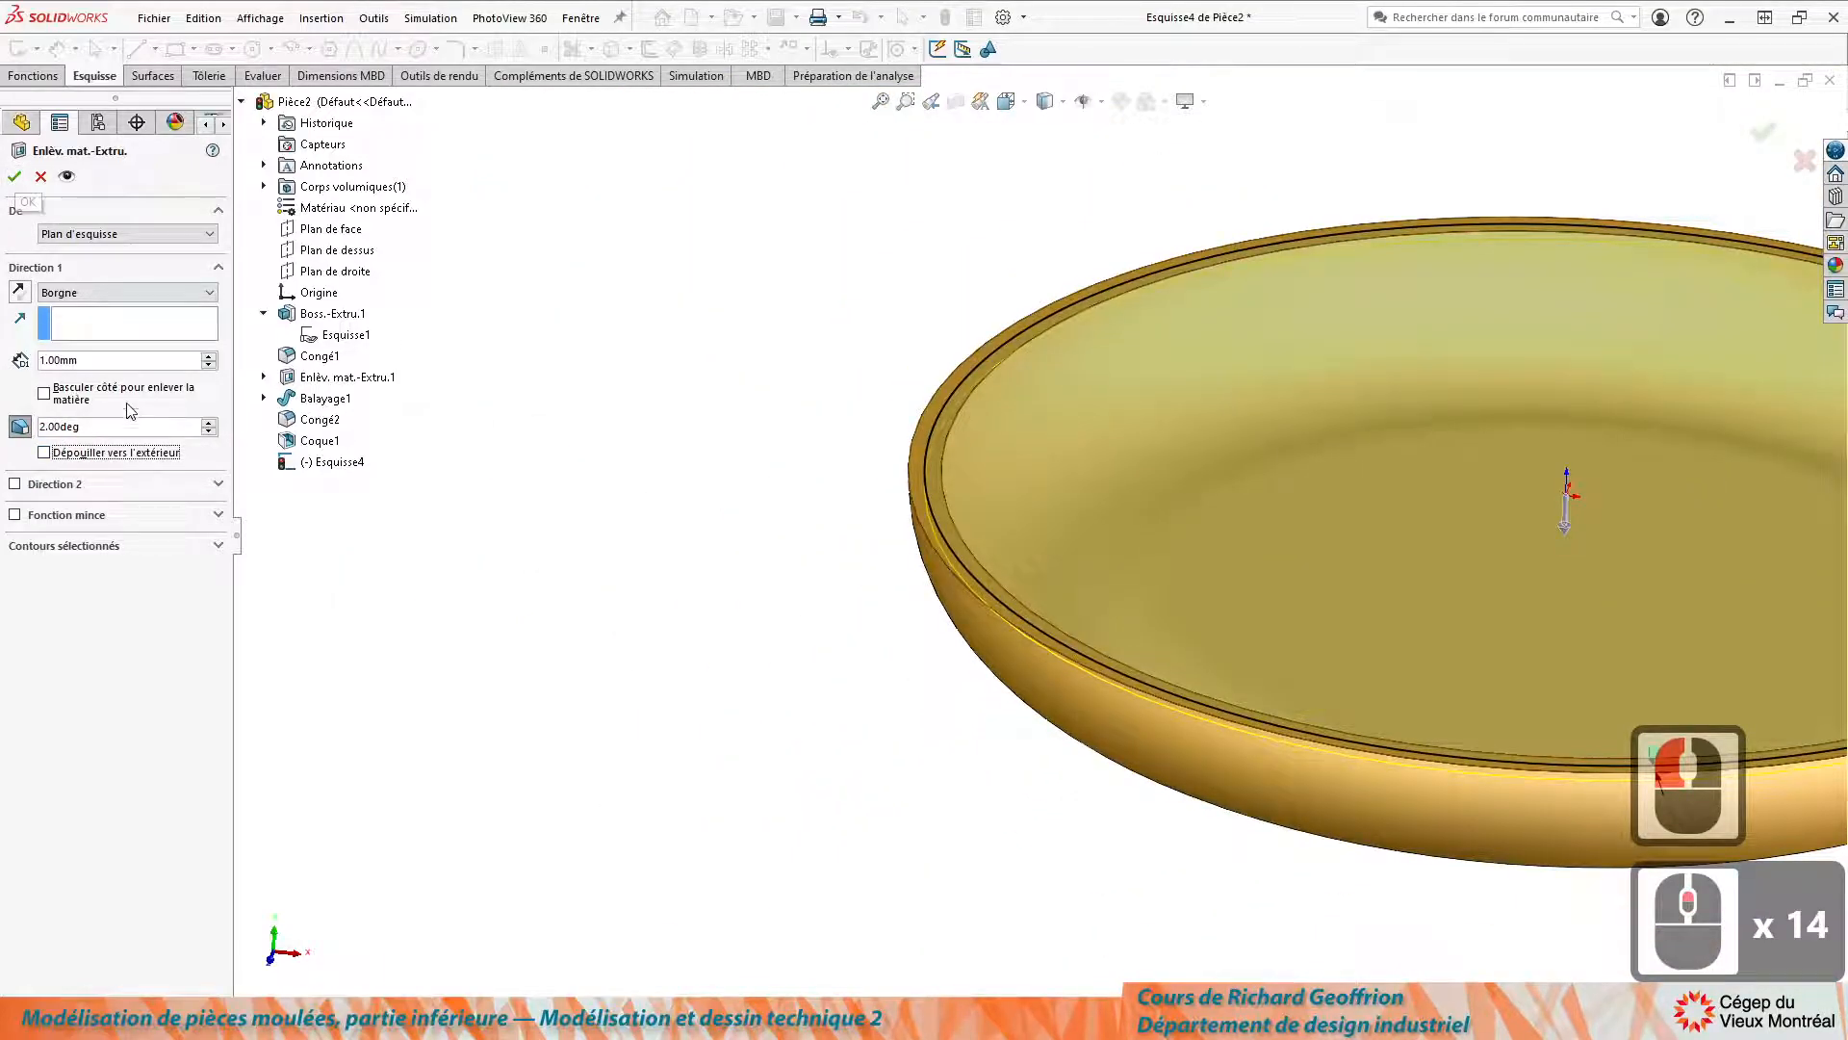
Set the rim cut's depth to 1.5 mm and complete the cut.
left_click(11, 359)
type("1.5")
key("Return")
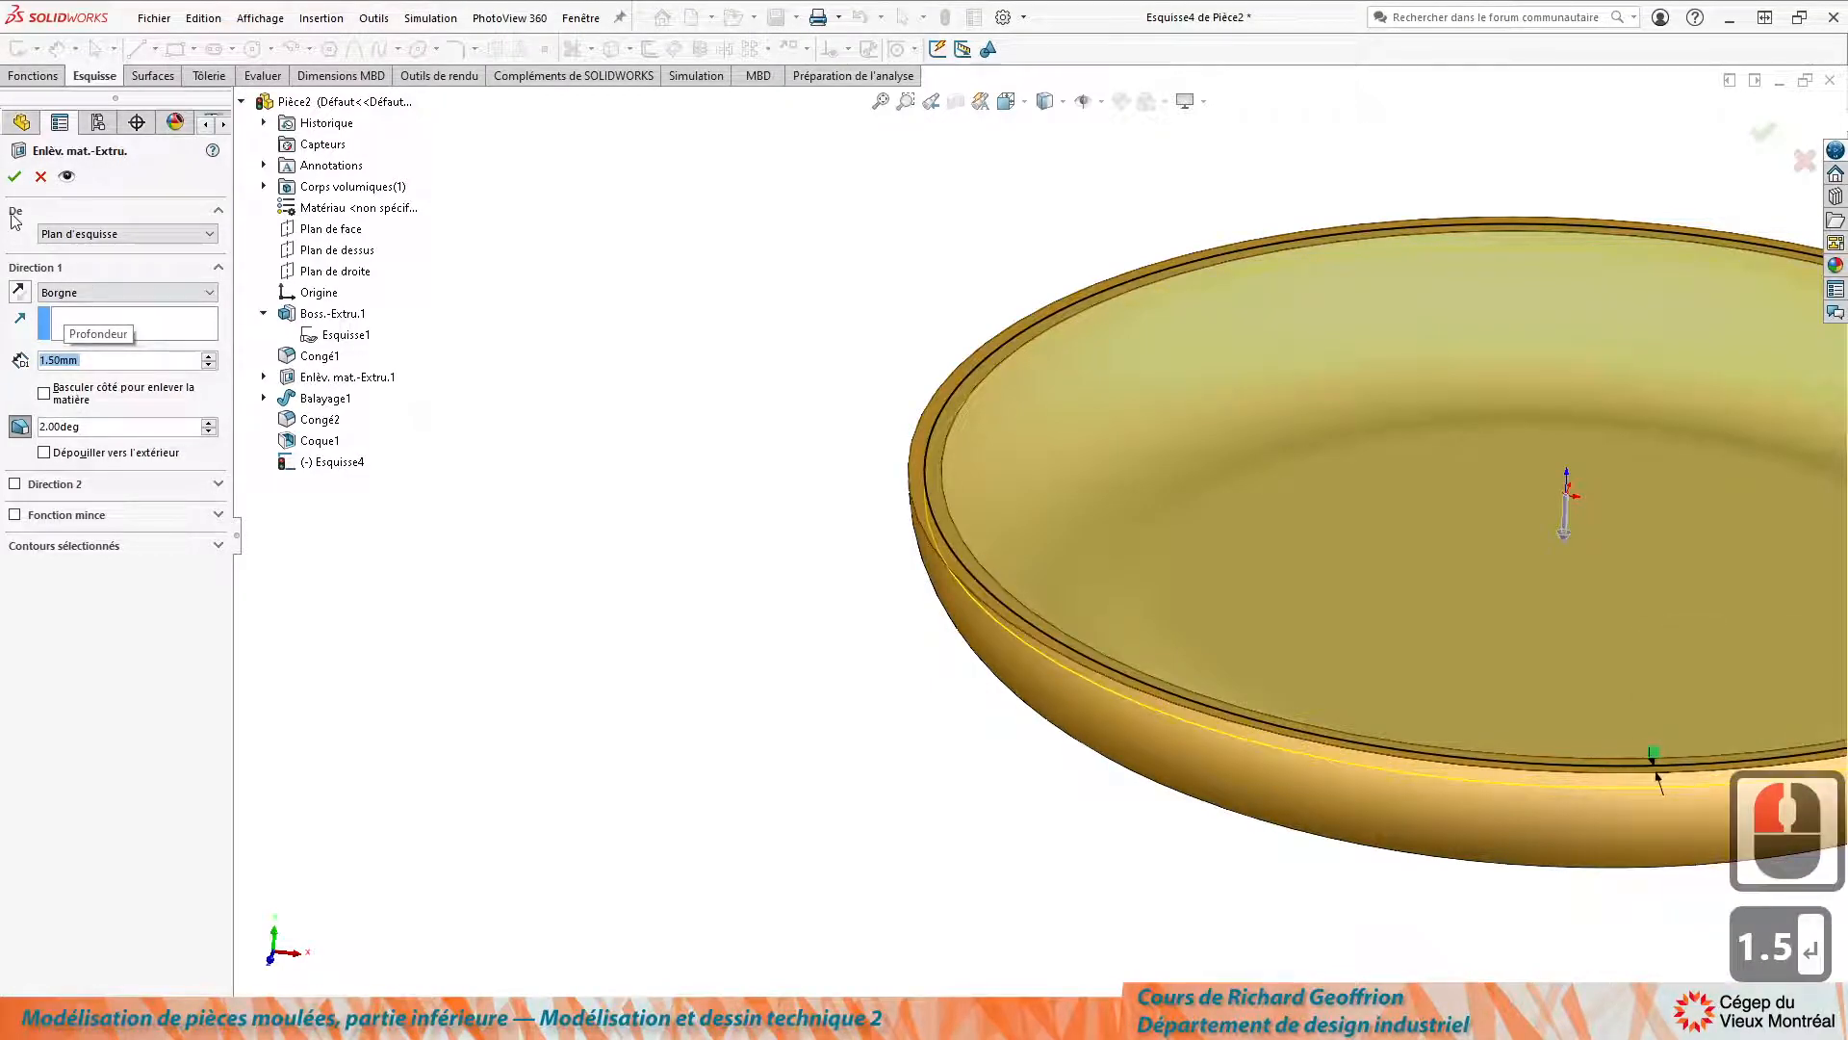
left_click(14, 176)
scroll(742, 495, "up", 6)
middle_click_drag(1208, 523, 813, 676)
scroll(812, 676, "down", 4)
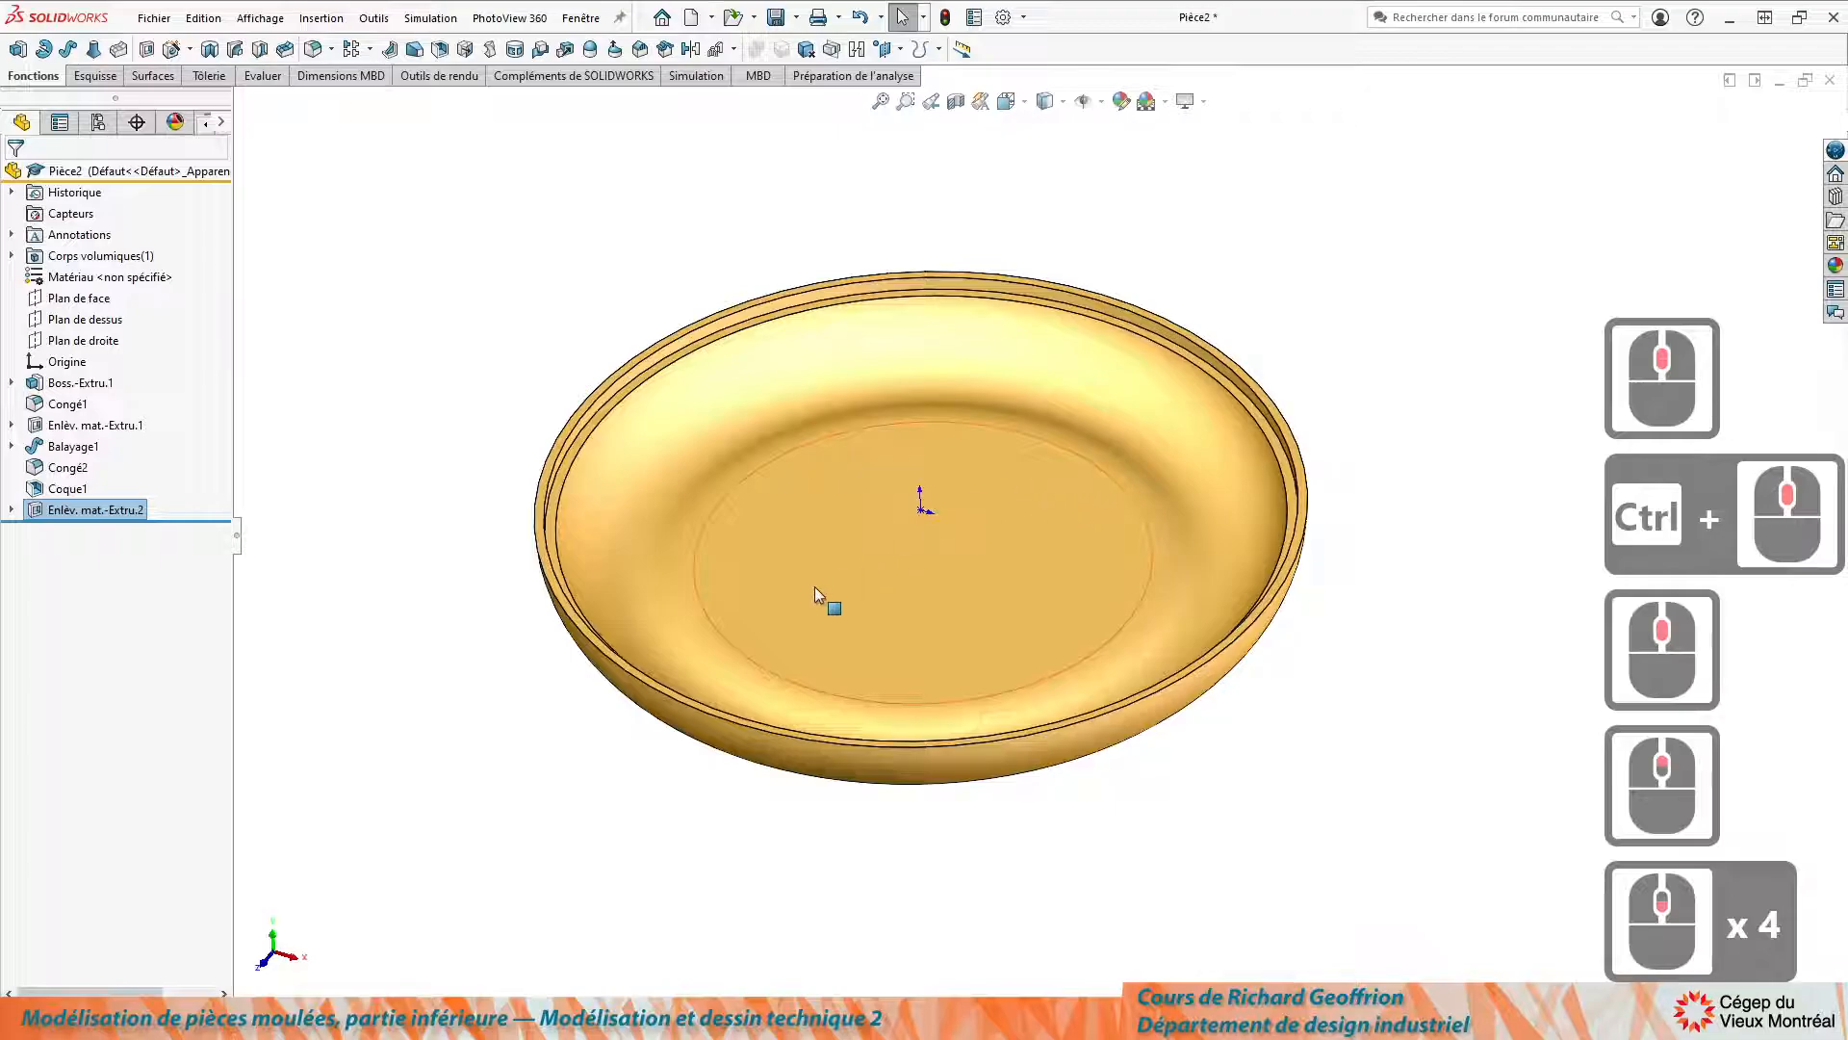
middle_click_drag(768, 552, 774, 555)
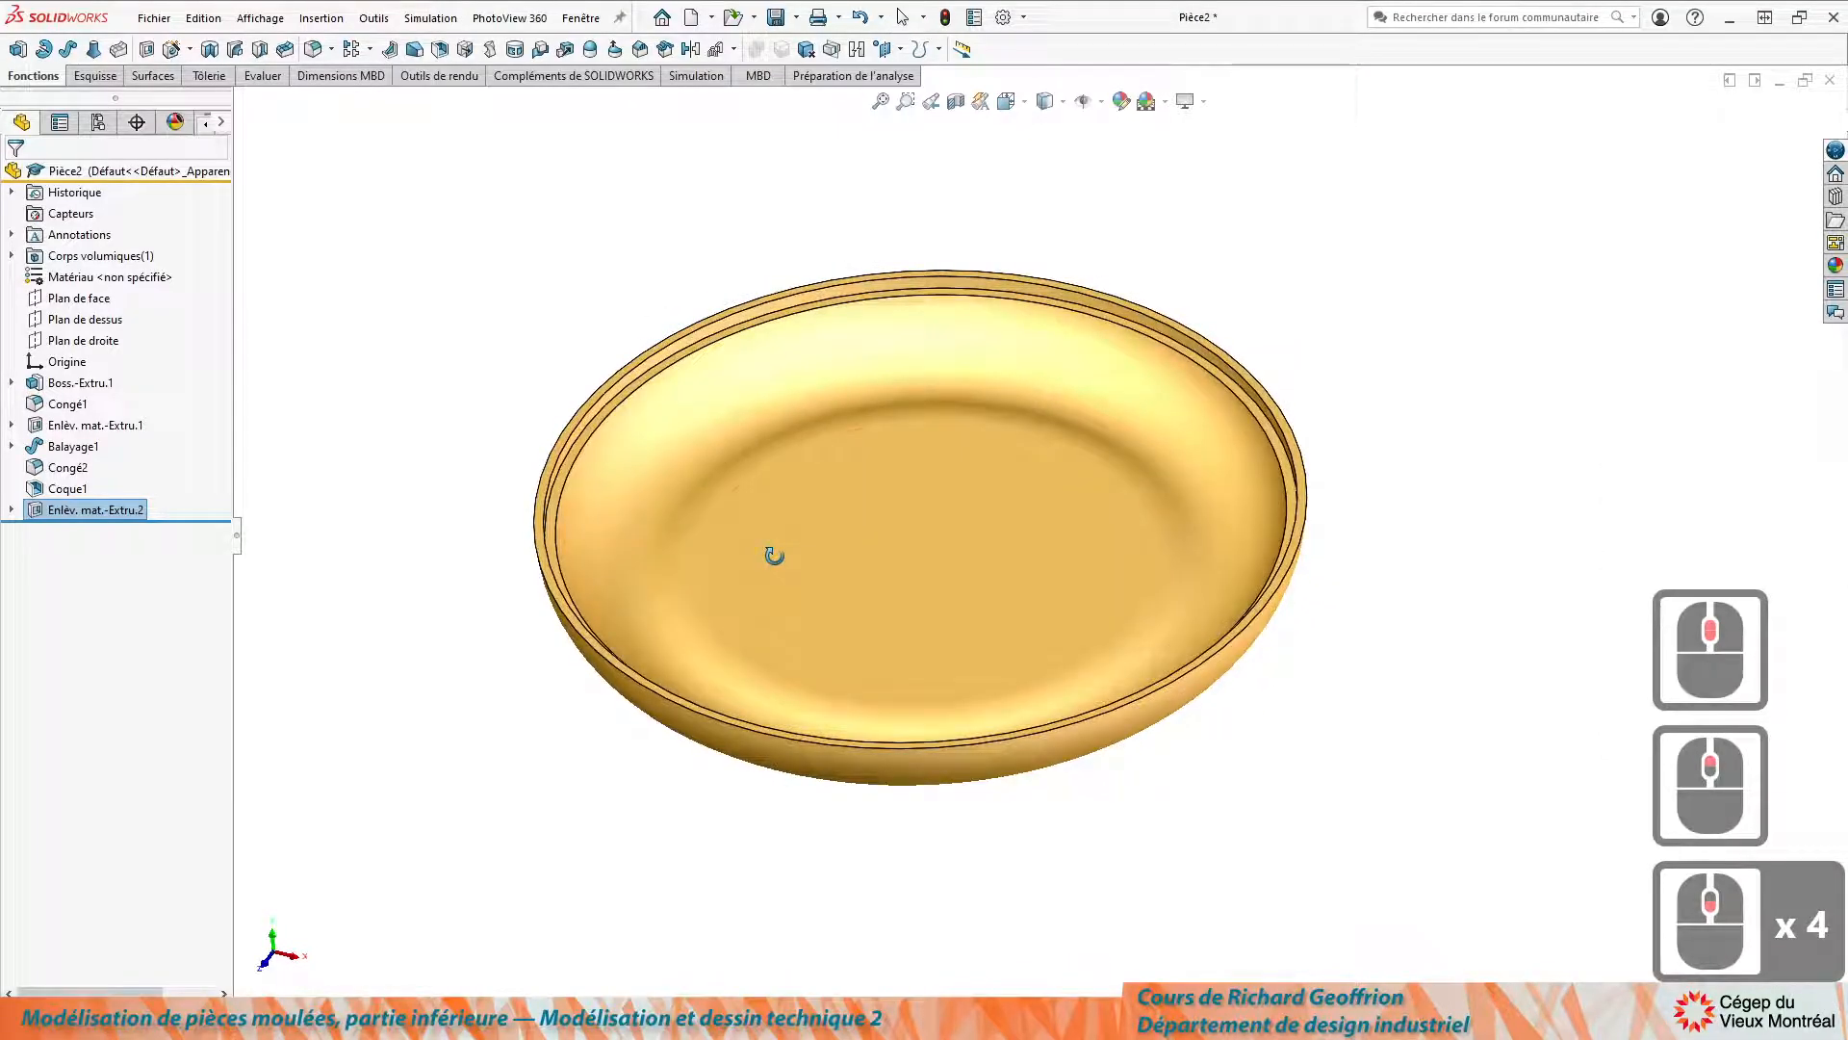
Save the part in the cours 7 folder as GERI-320VM07-D-998.SLDPRT, basing the name on the existing GERI-320VM07-D-999 file.
key("ctrl+s")
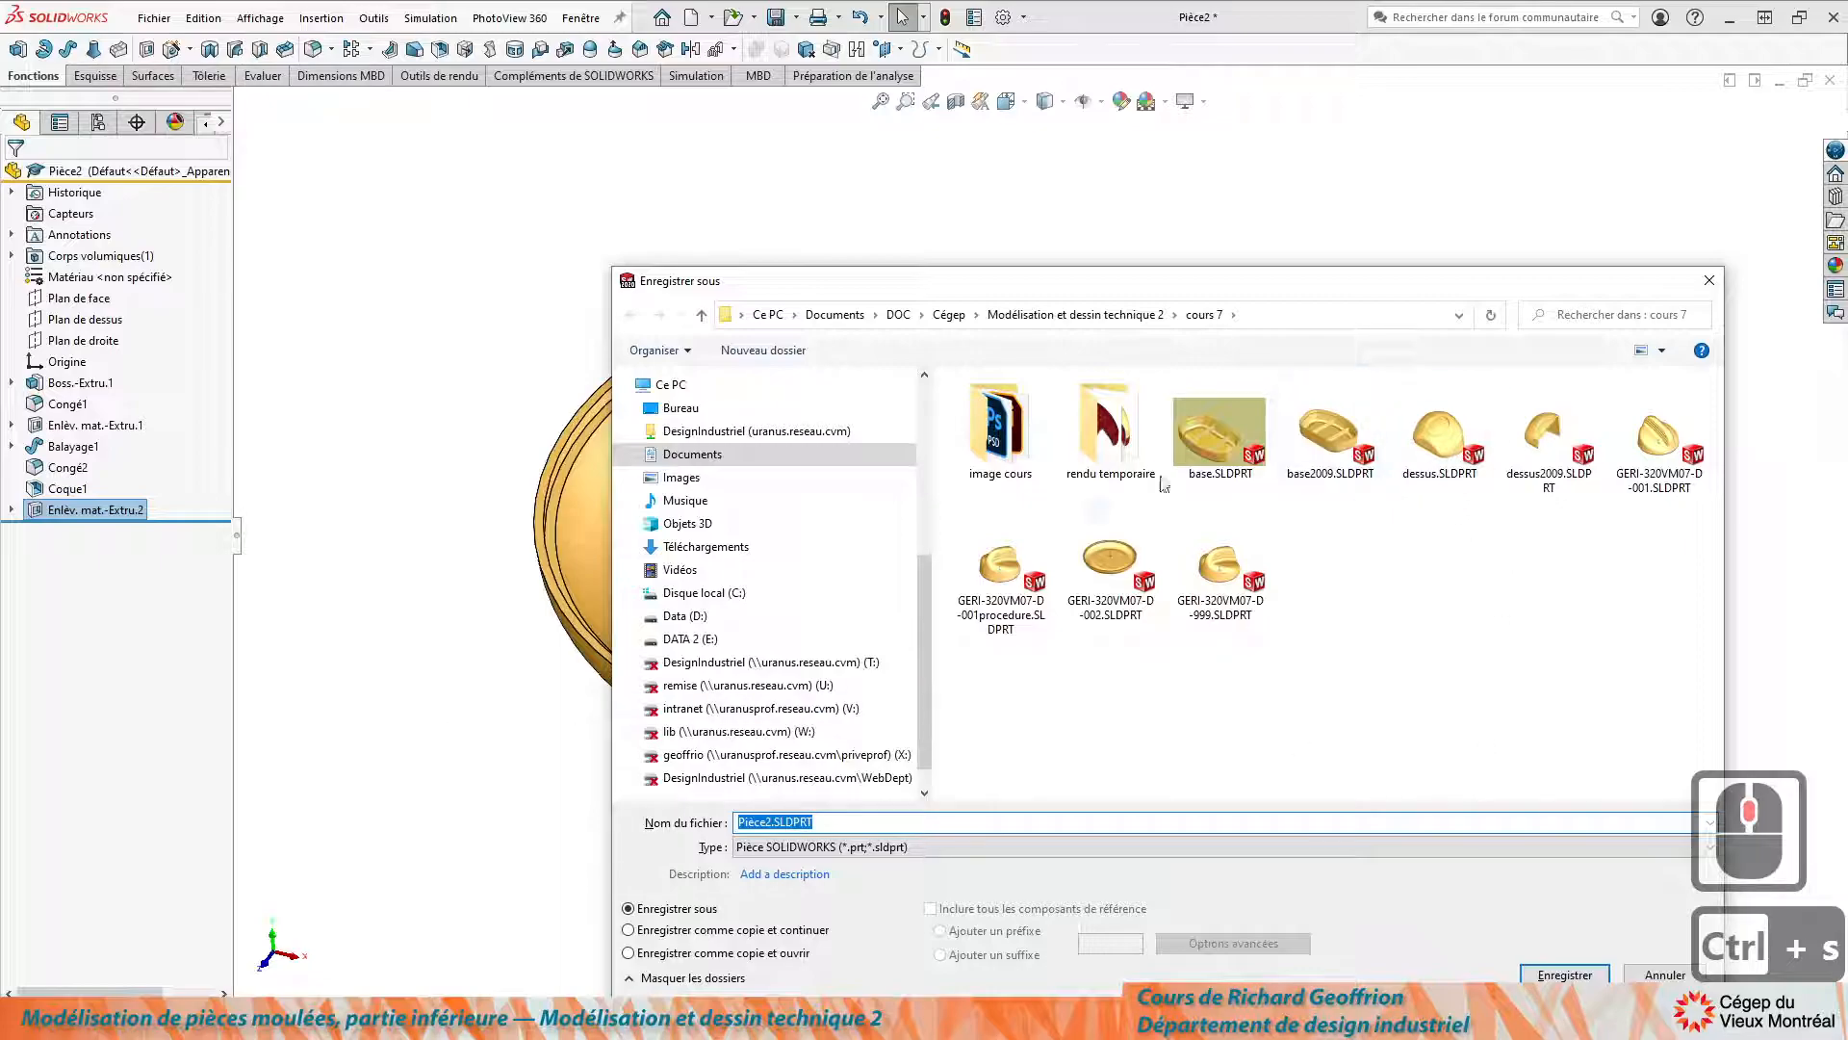
left_click(1205, 568)
double_click(845, 821)
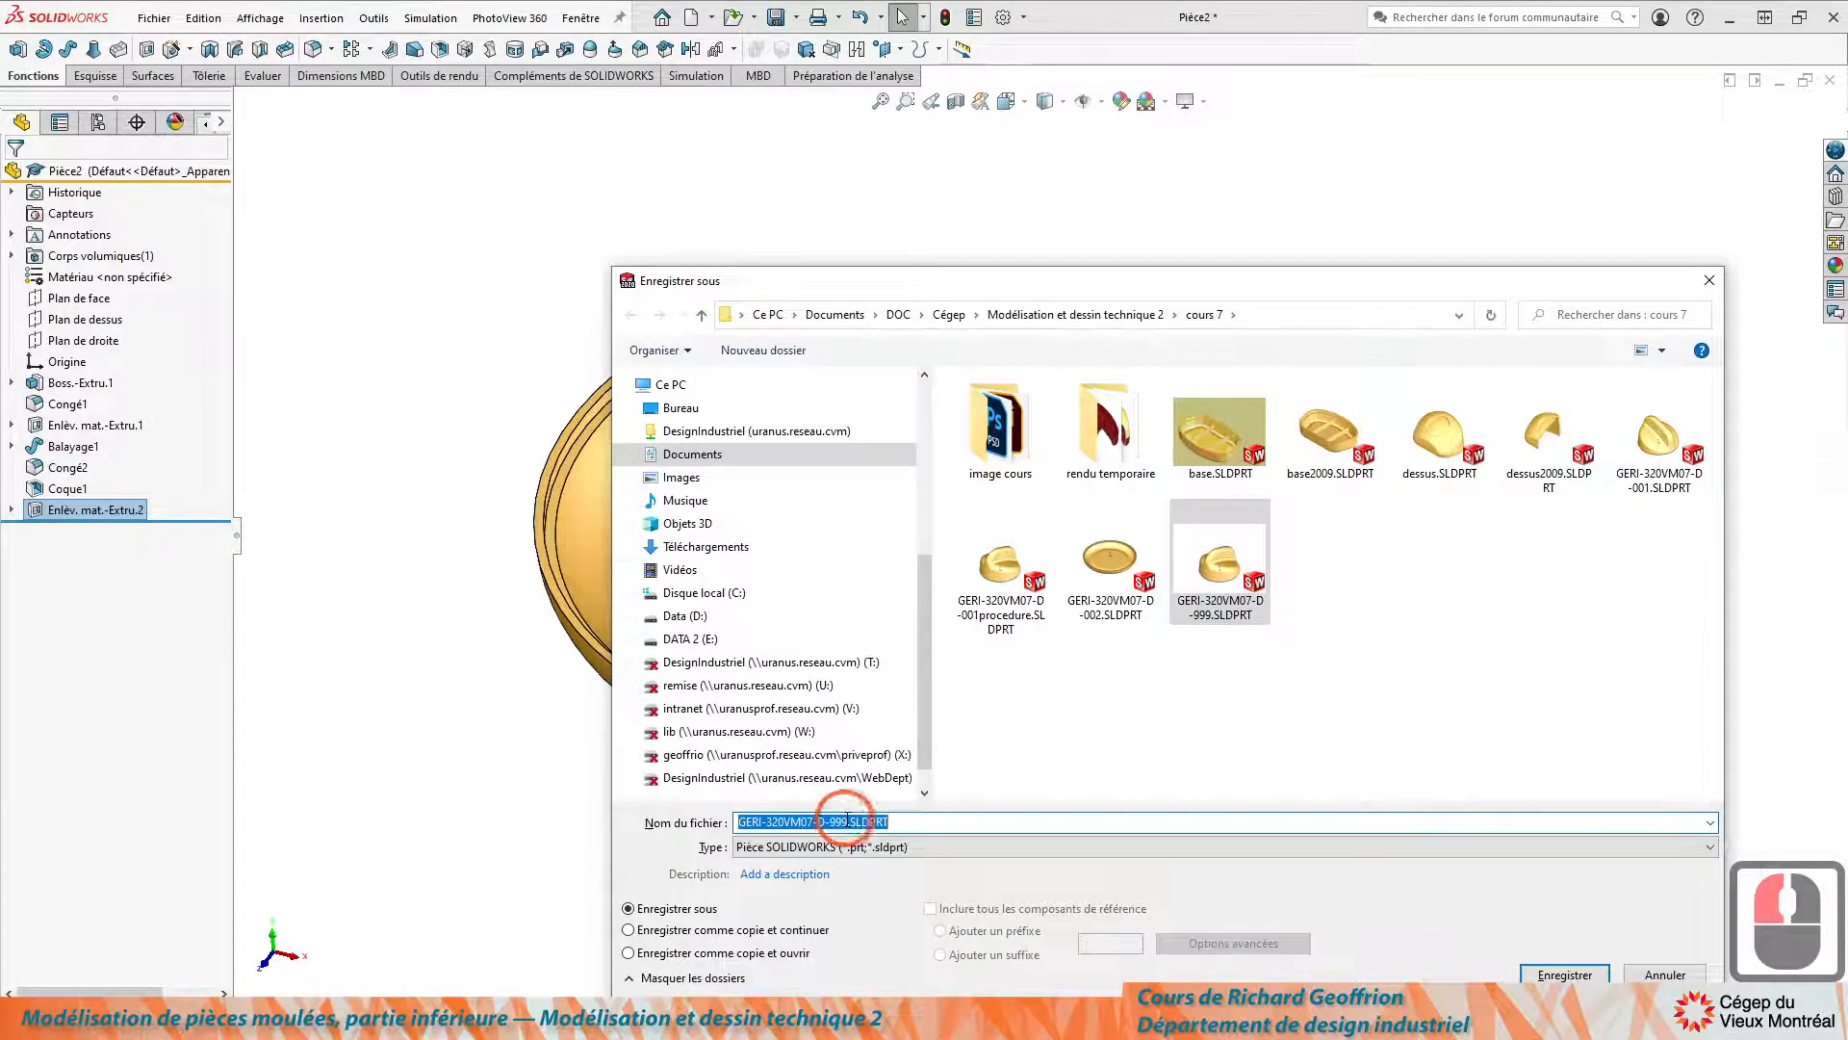
left_click(843, 821)
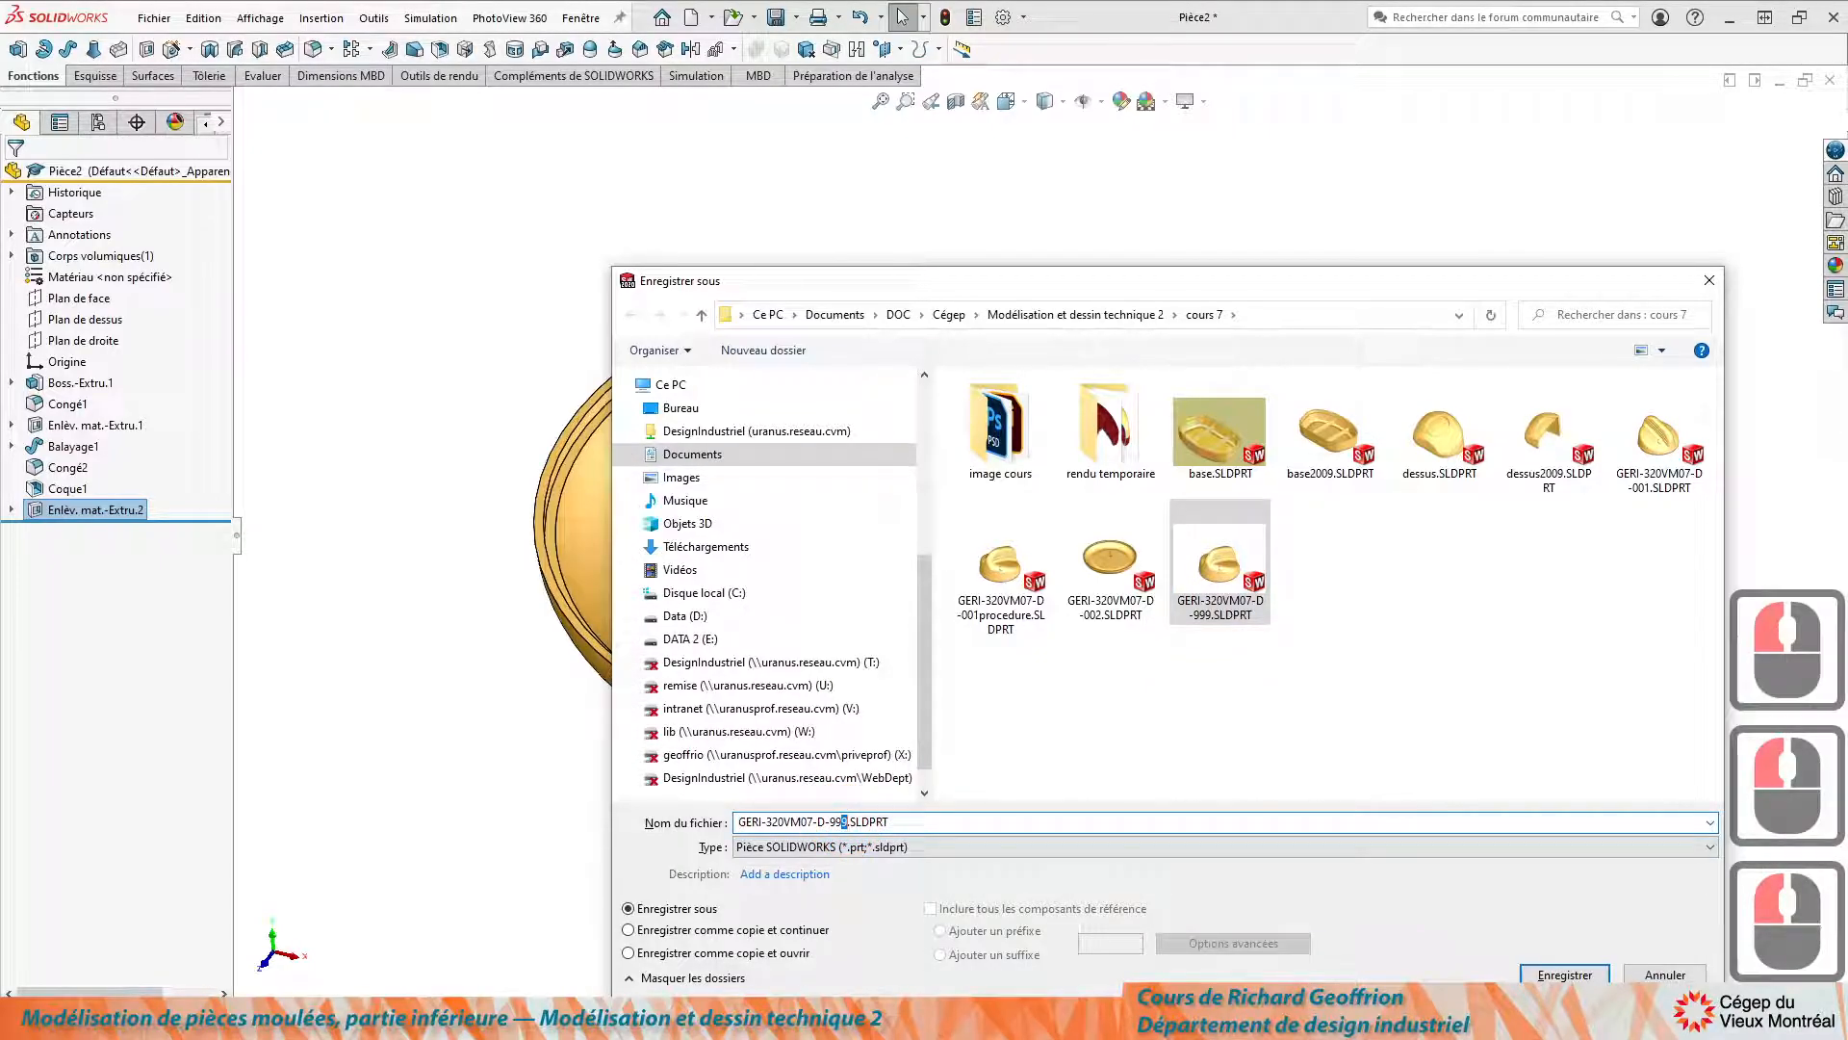
type("8")
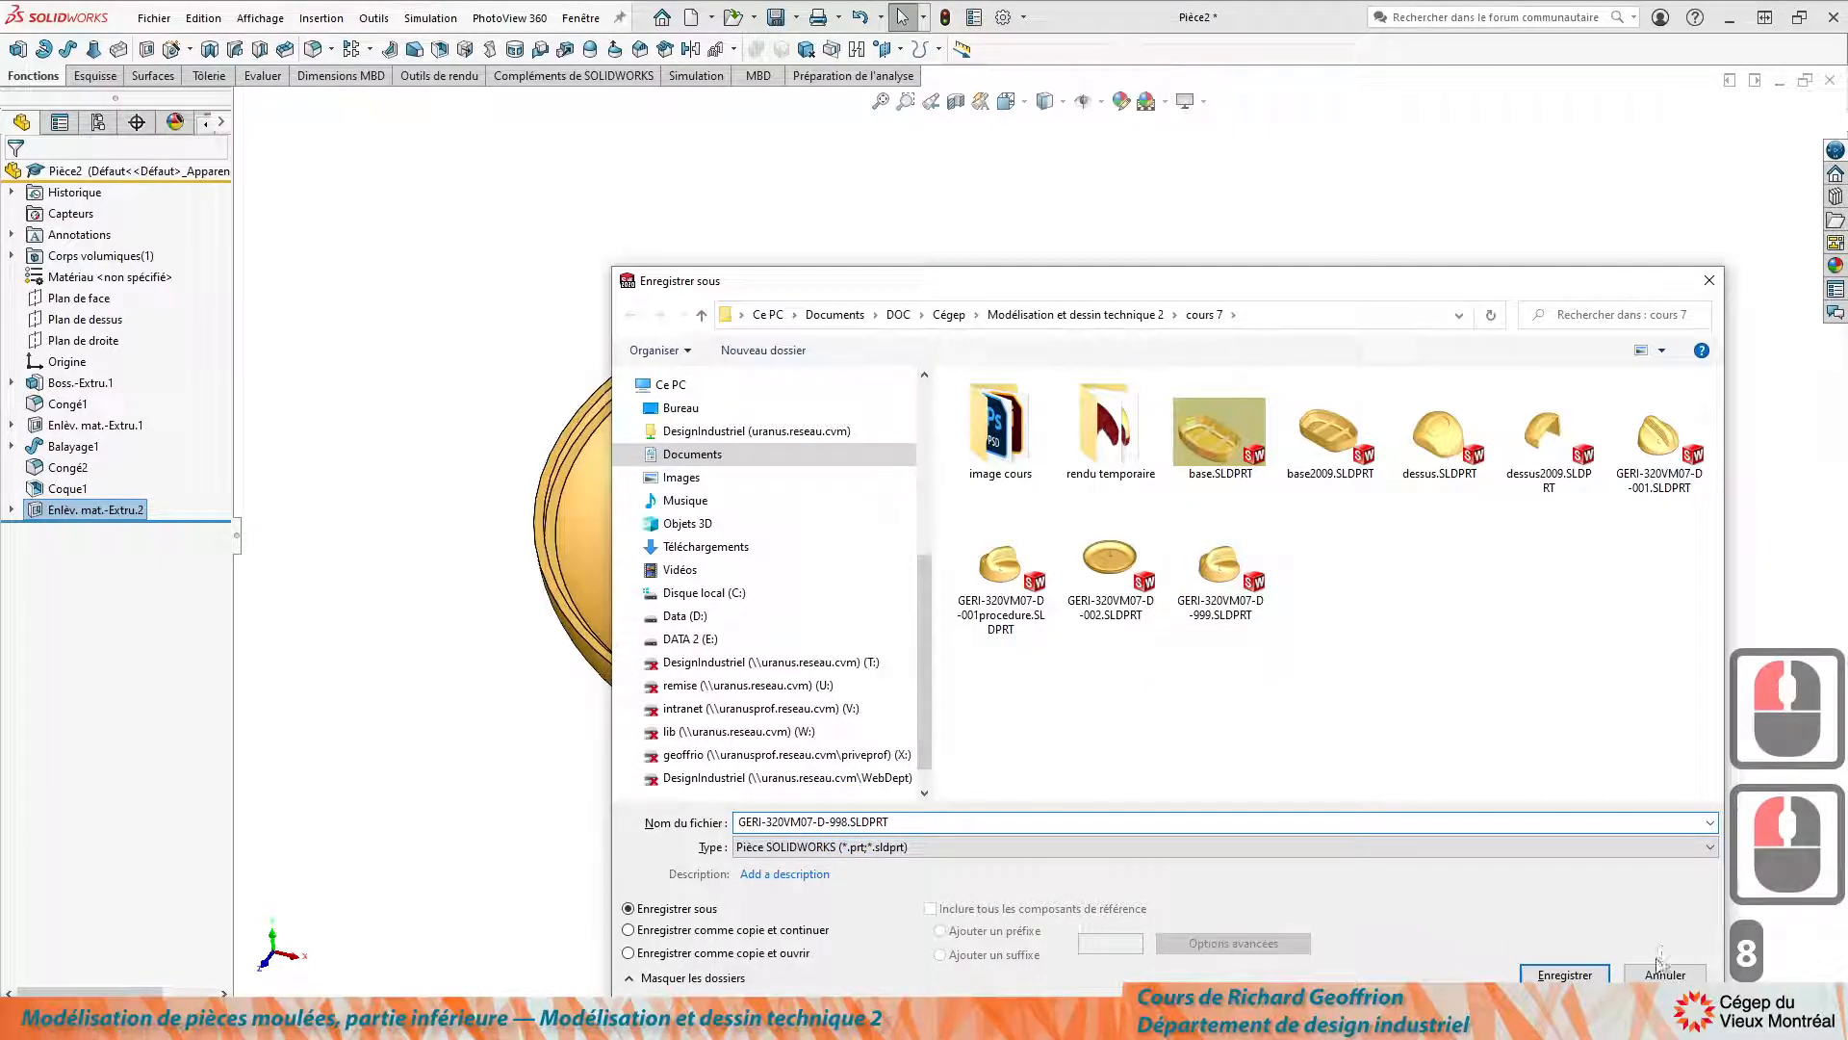
left_click(1593, 974)
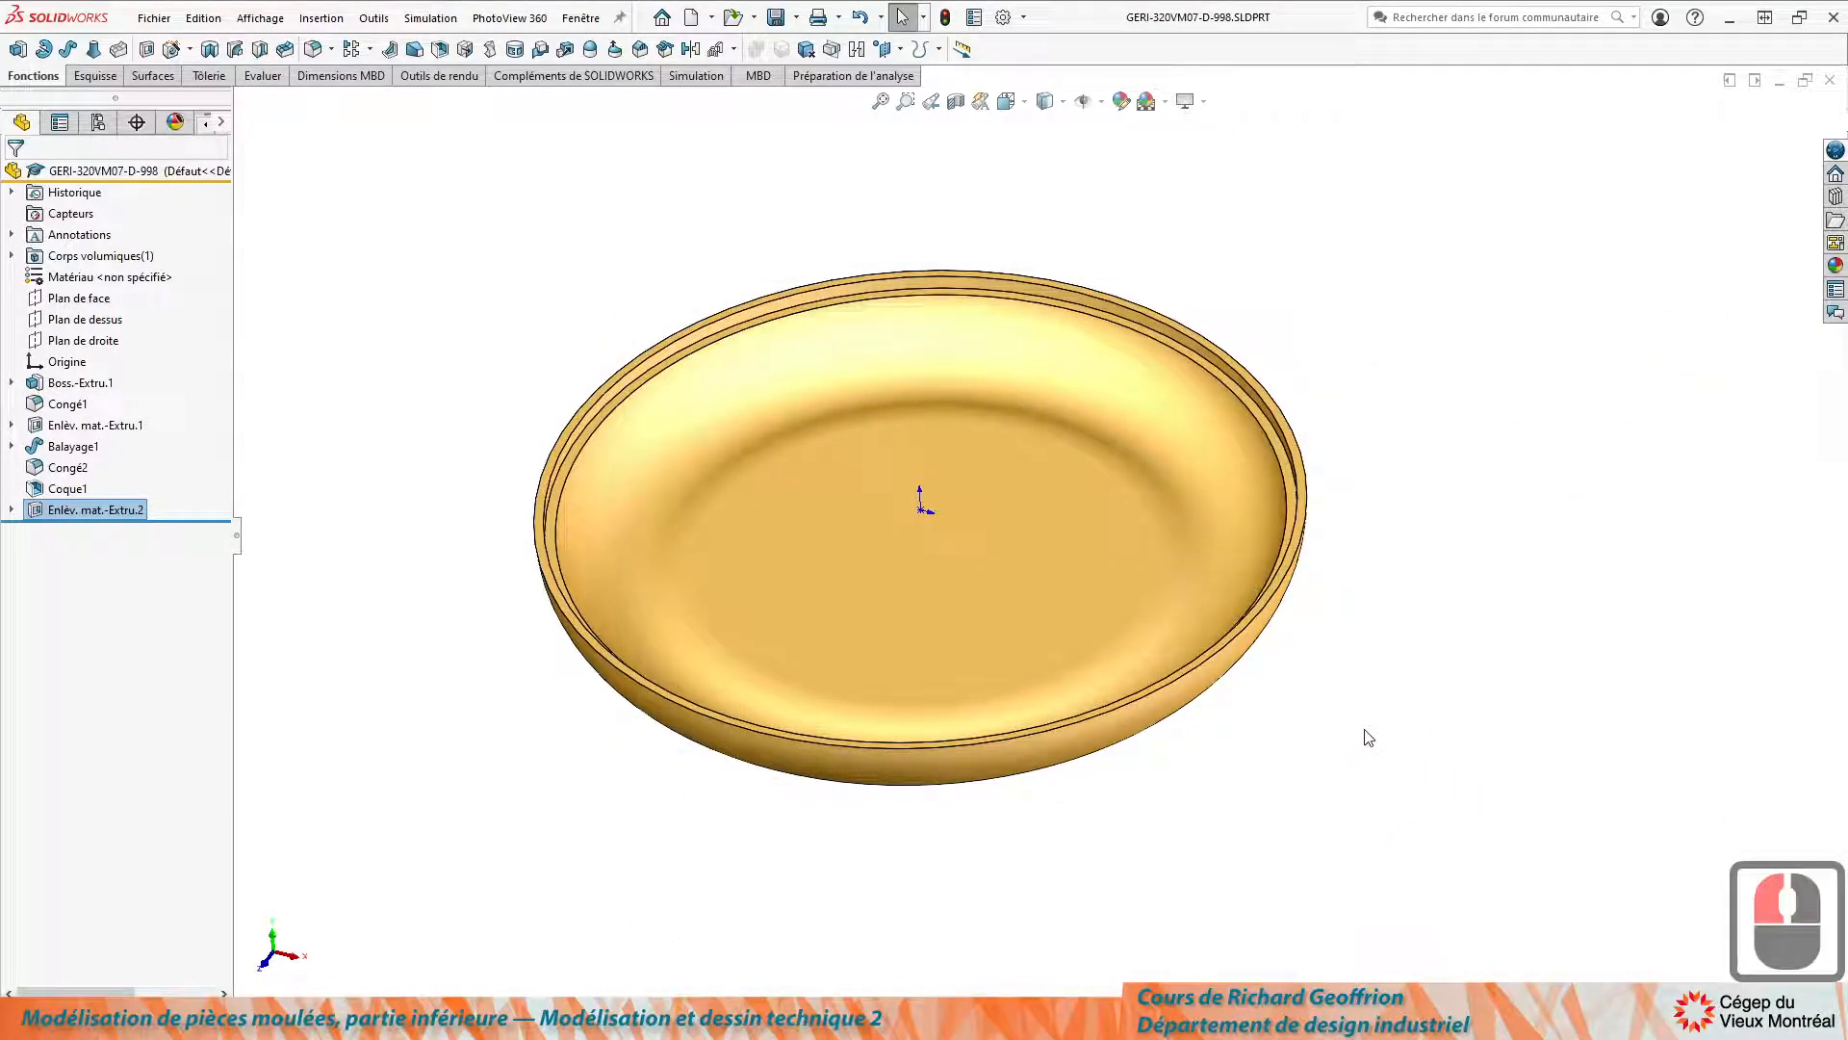
Create a new assembly from the Assemblage mm template and place the part GERI-320VM07-D-999 at its origin.
key("ctrl+n")
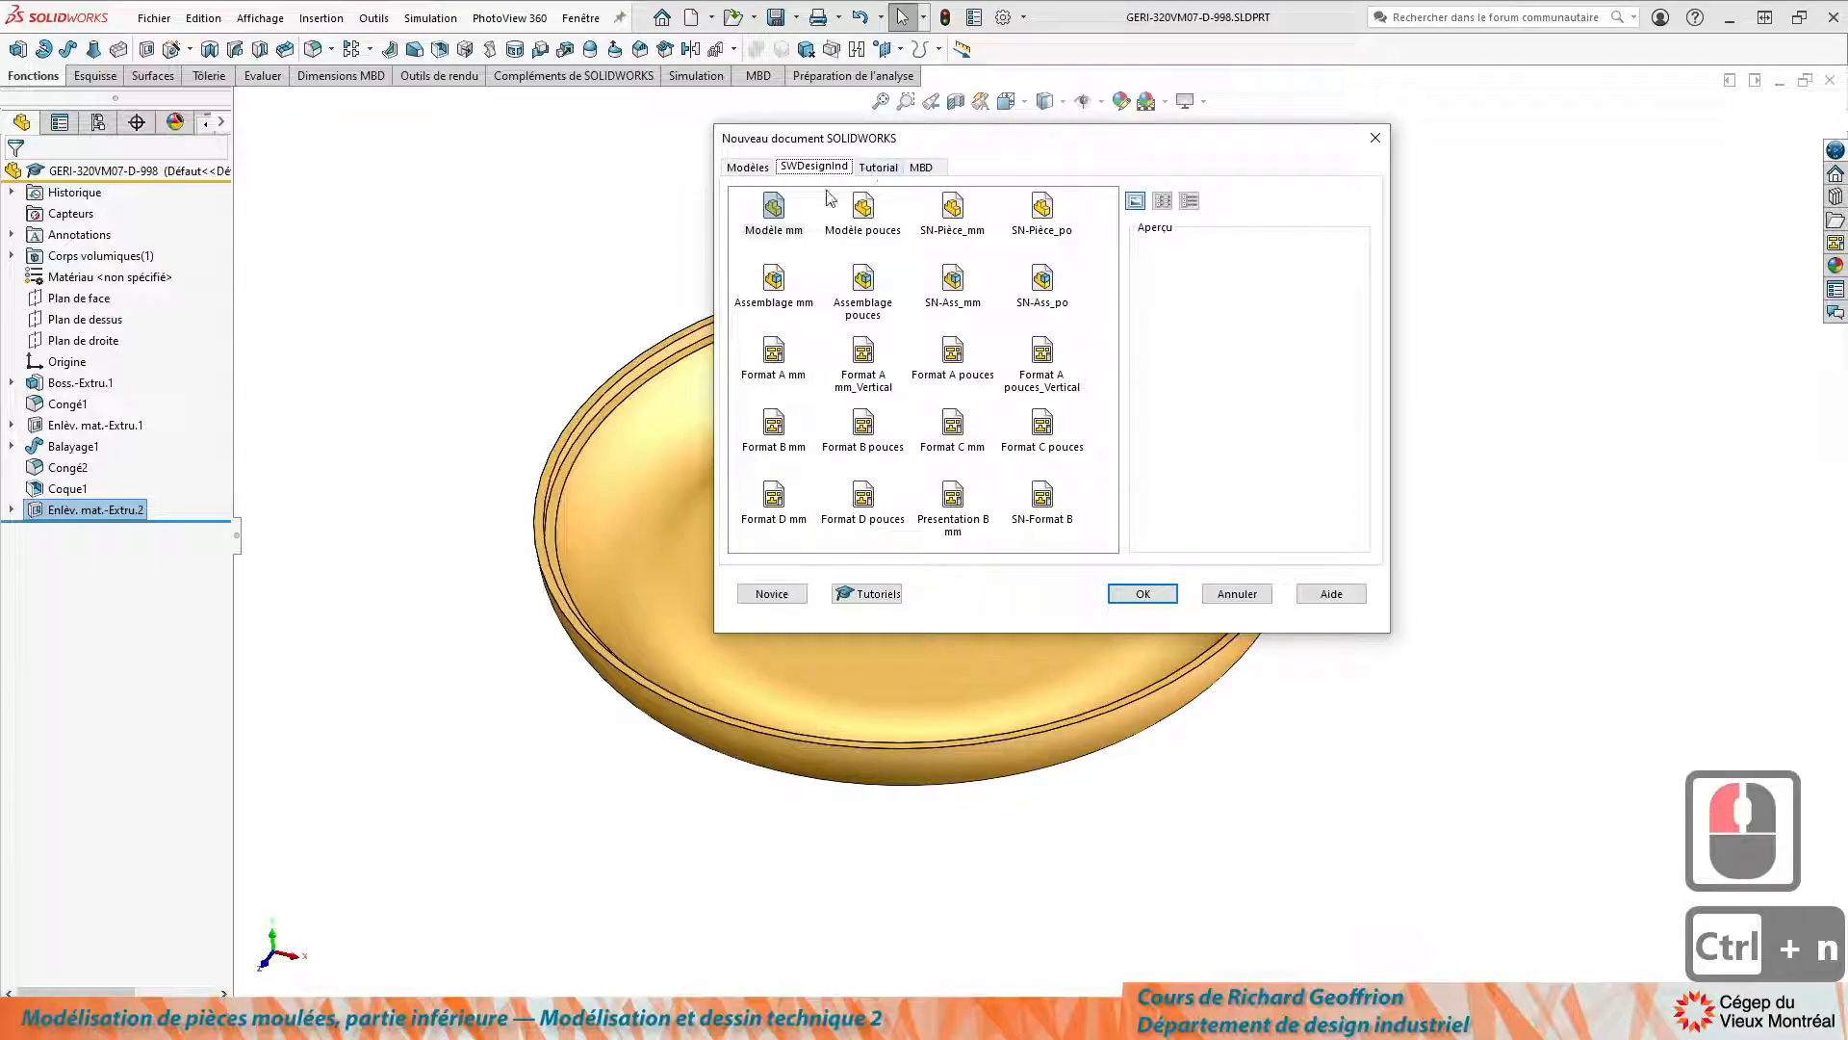
double_click(772, 278)
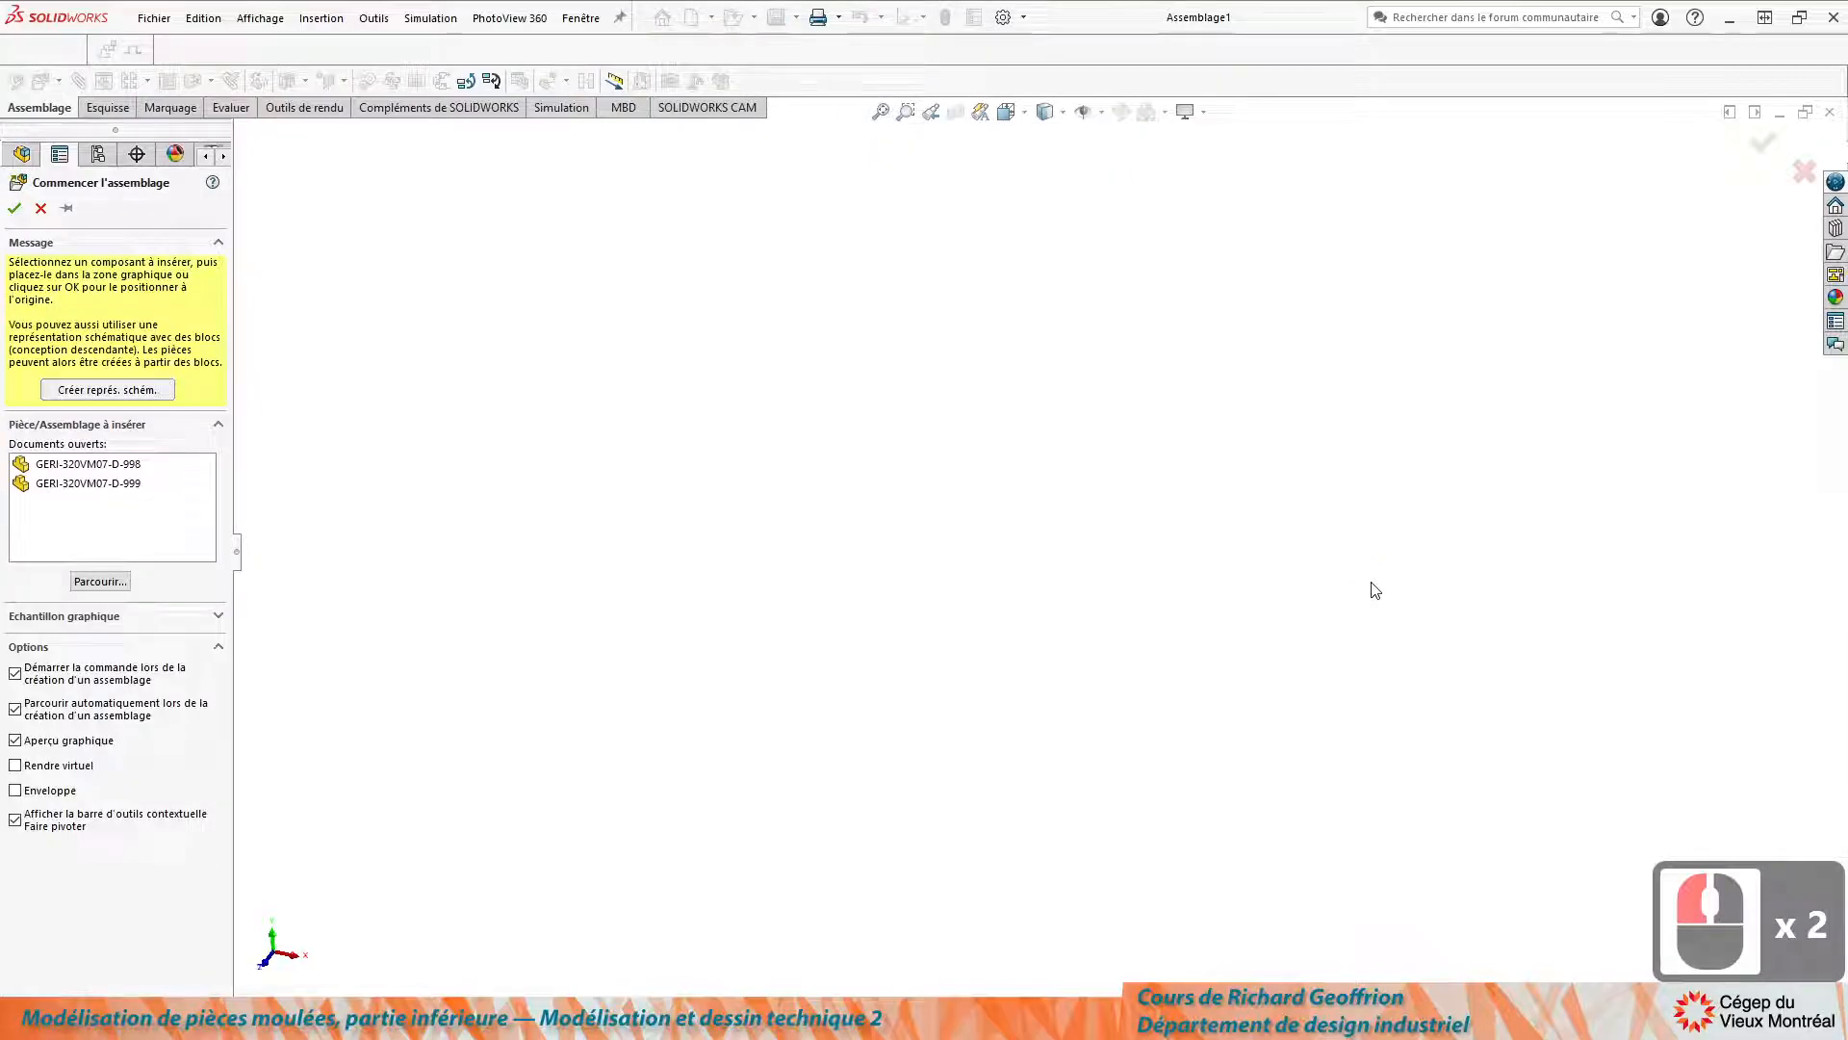
left_click(72, 483)
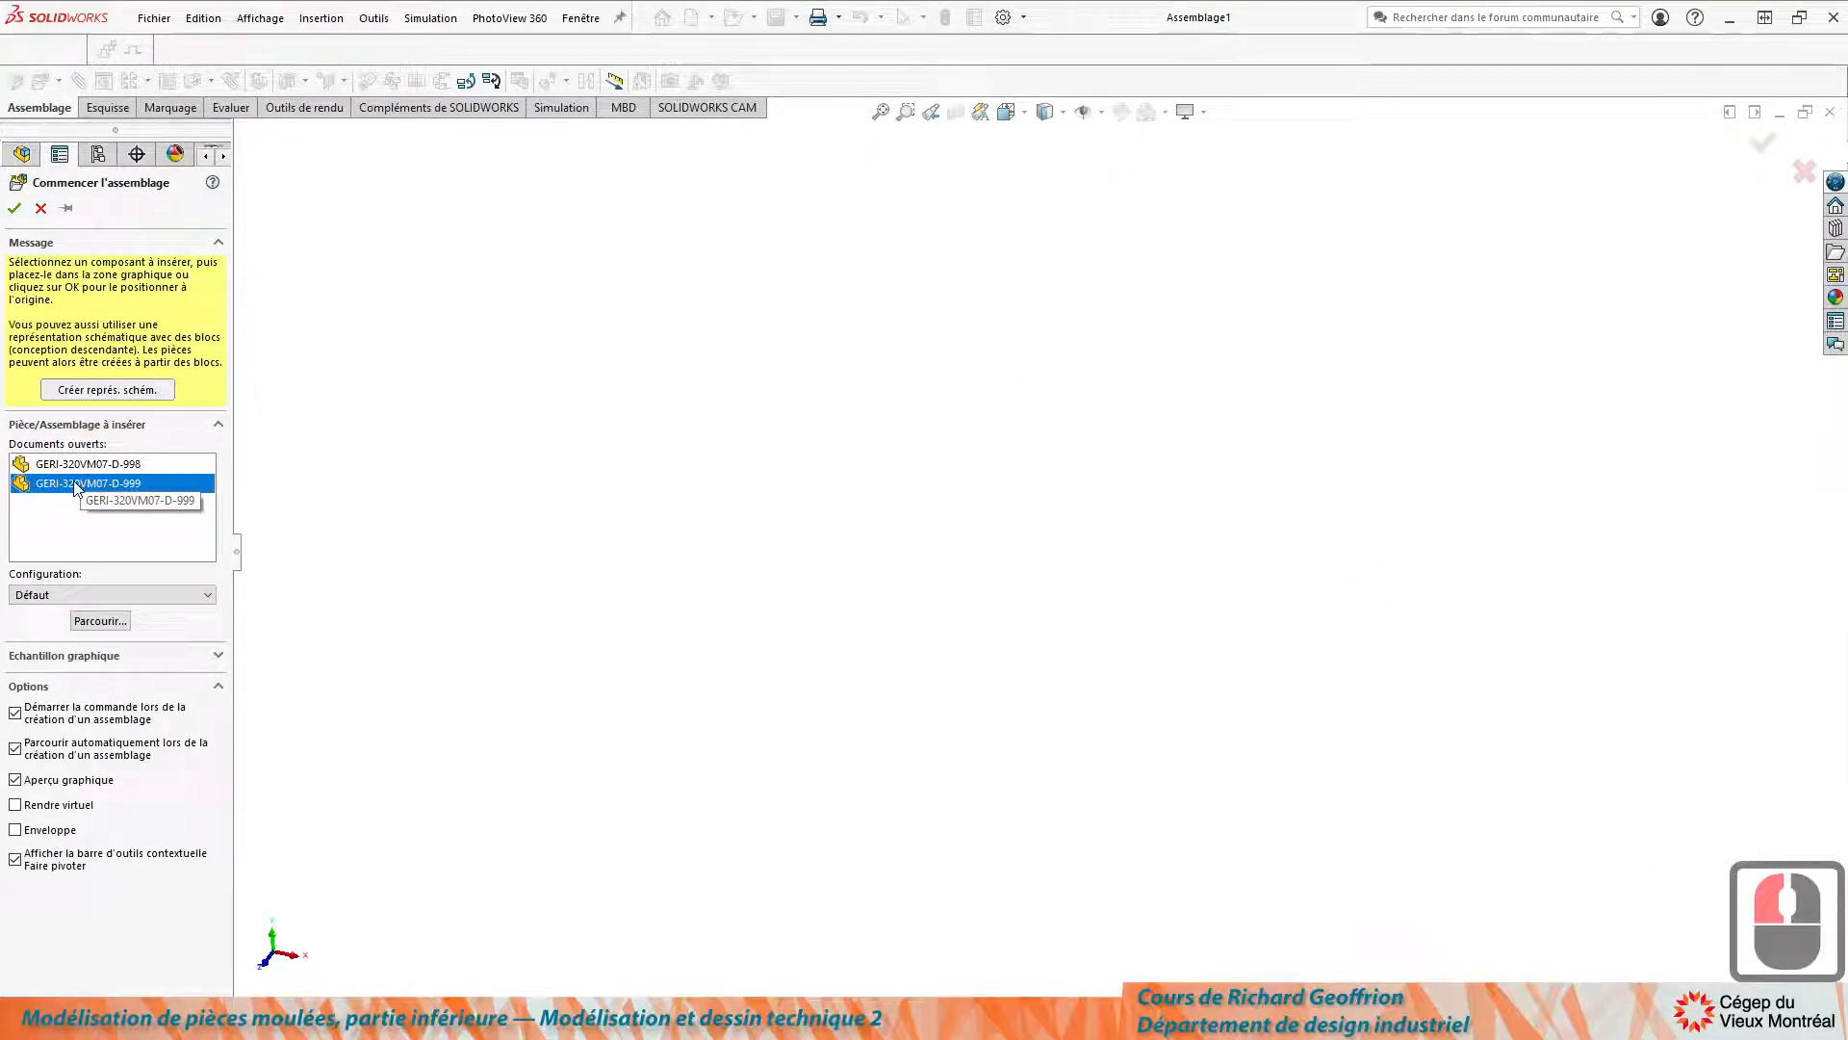
double_click(75, 485)
double_click(77, 485)
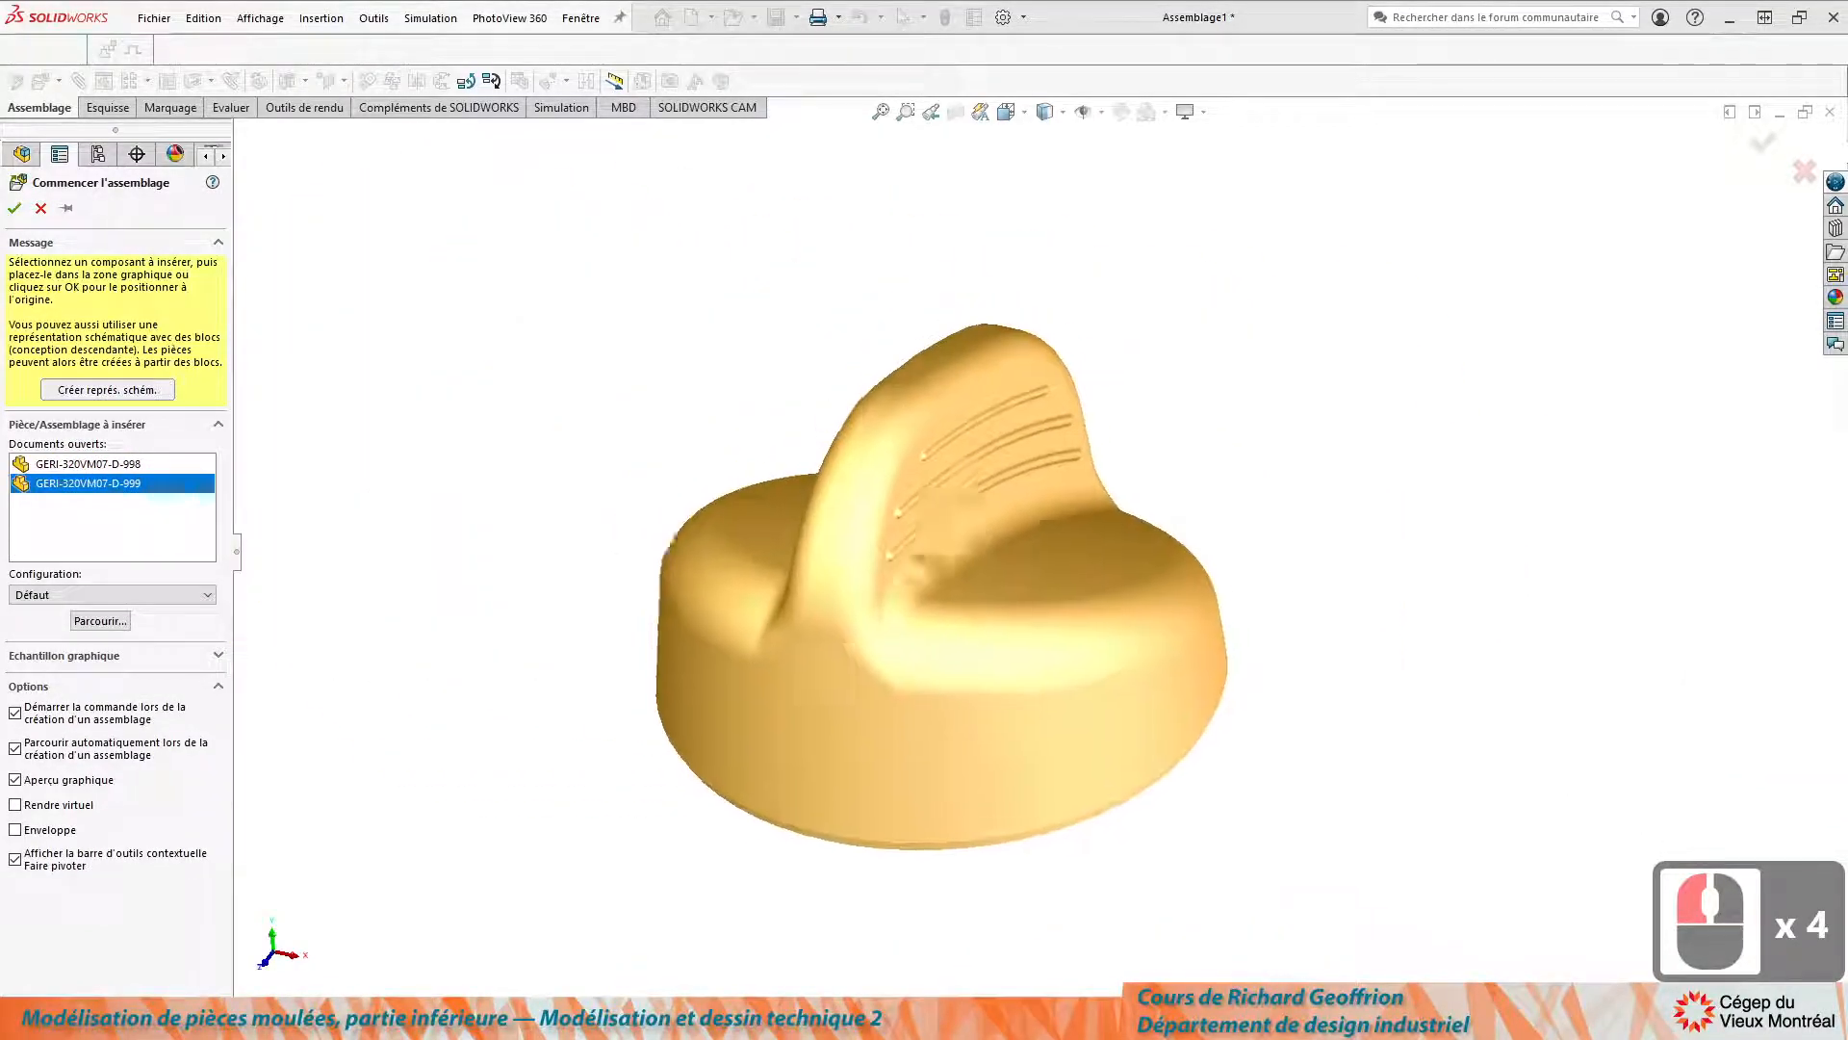
left_click(15, 209)
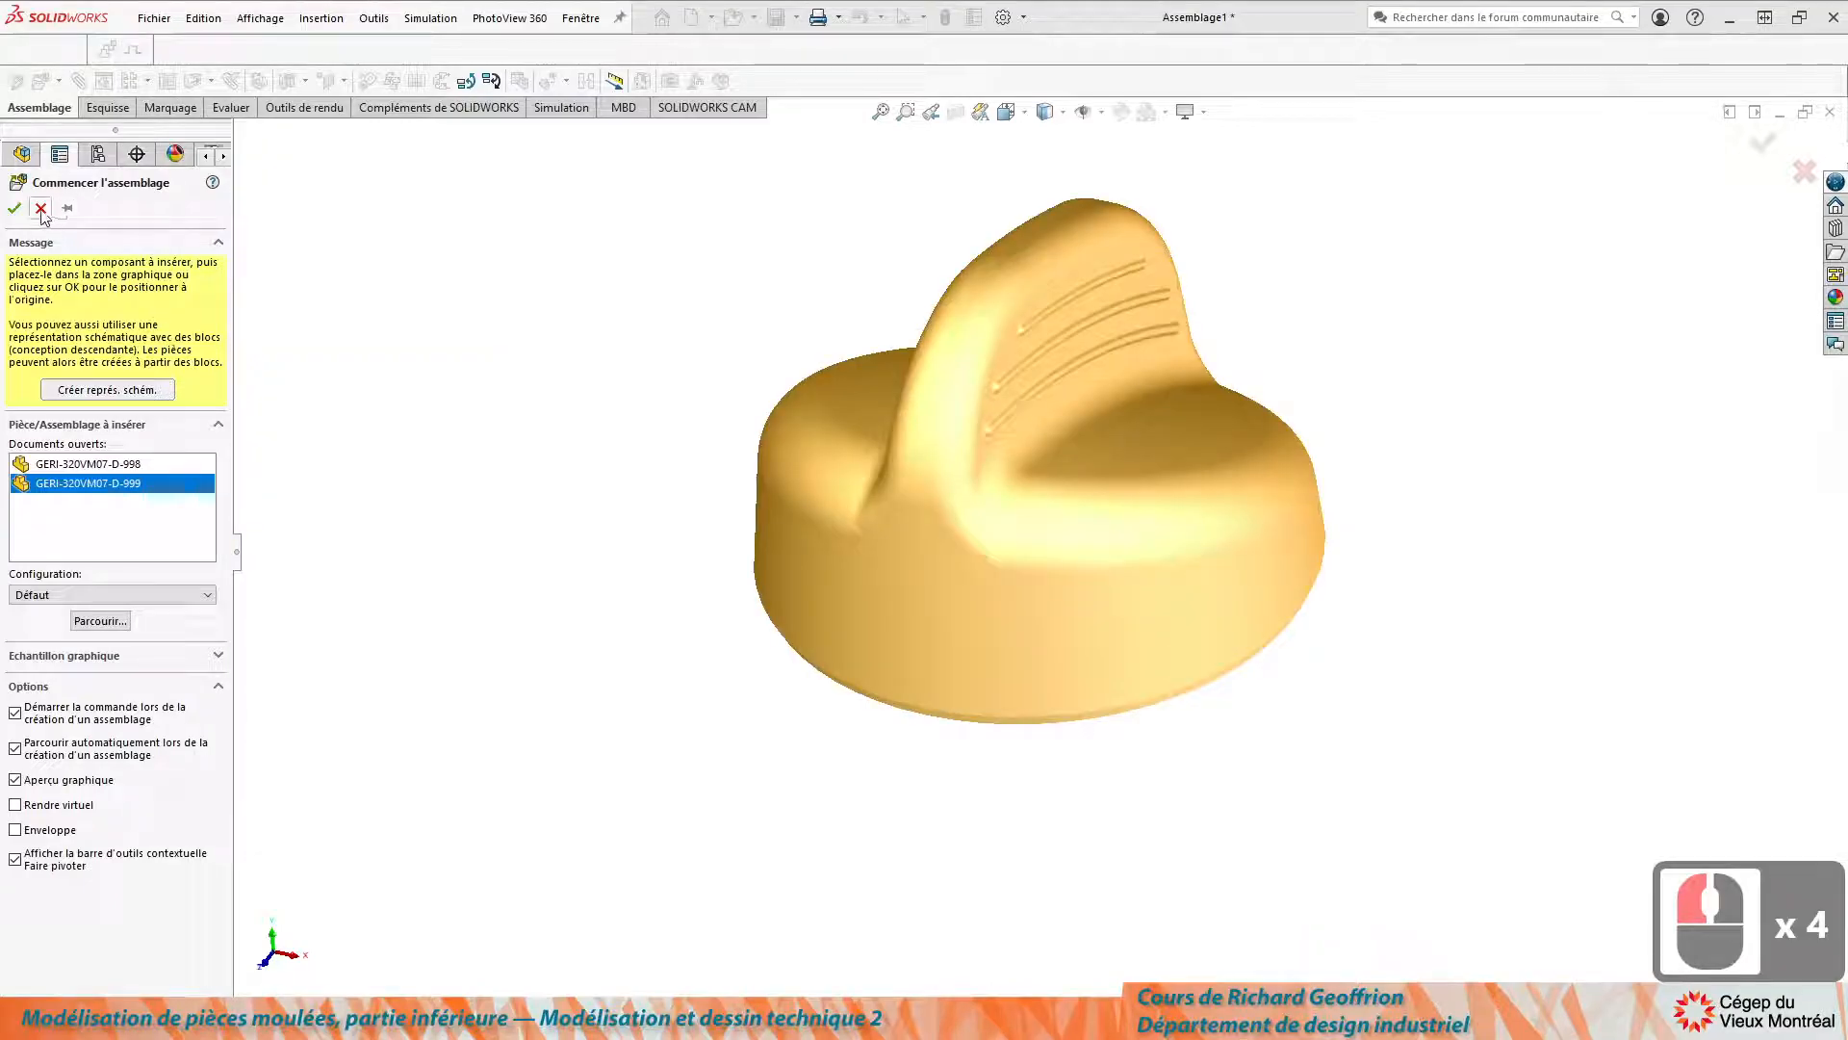
left_click(15, 209)
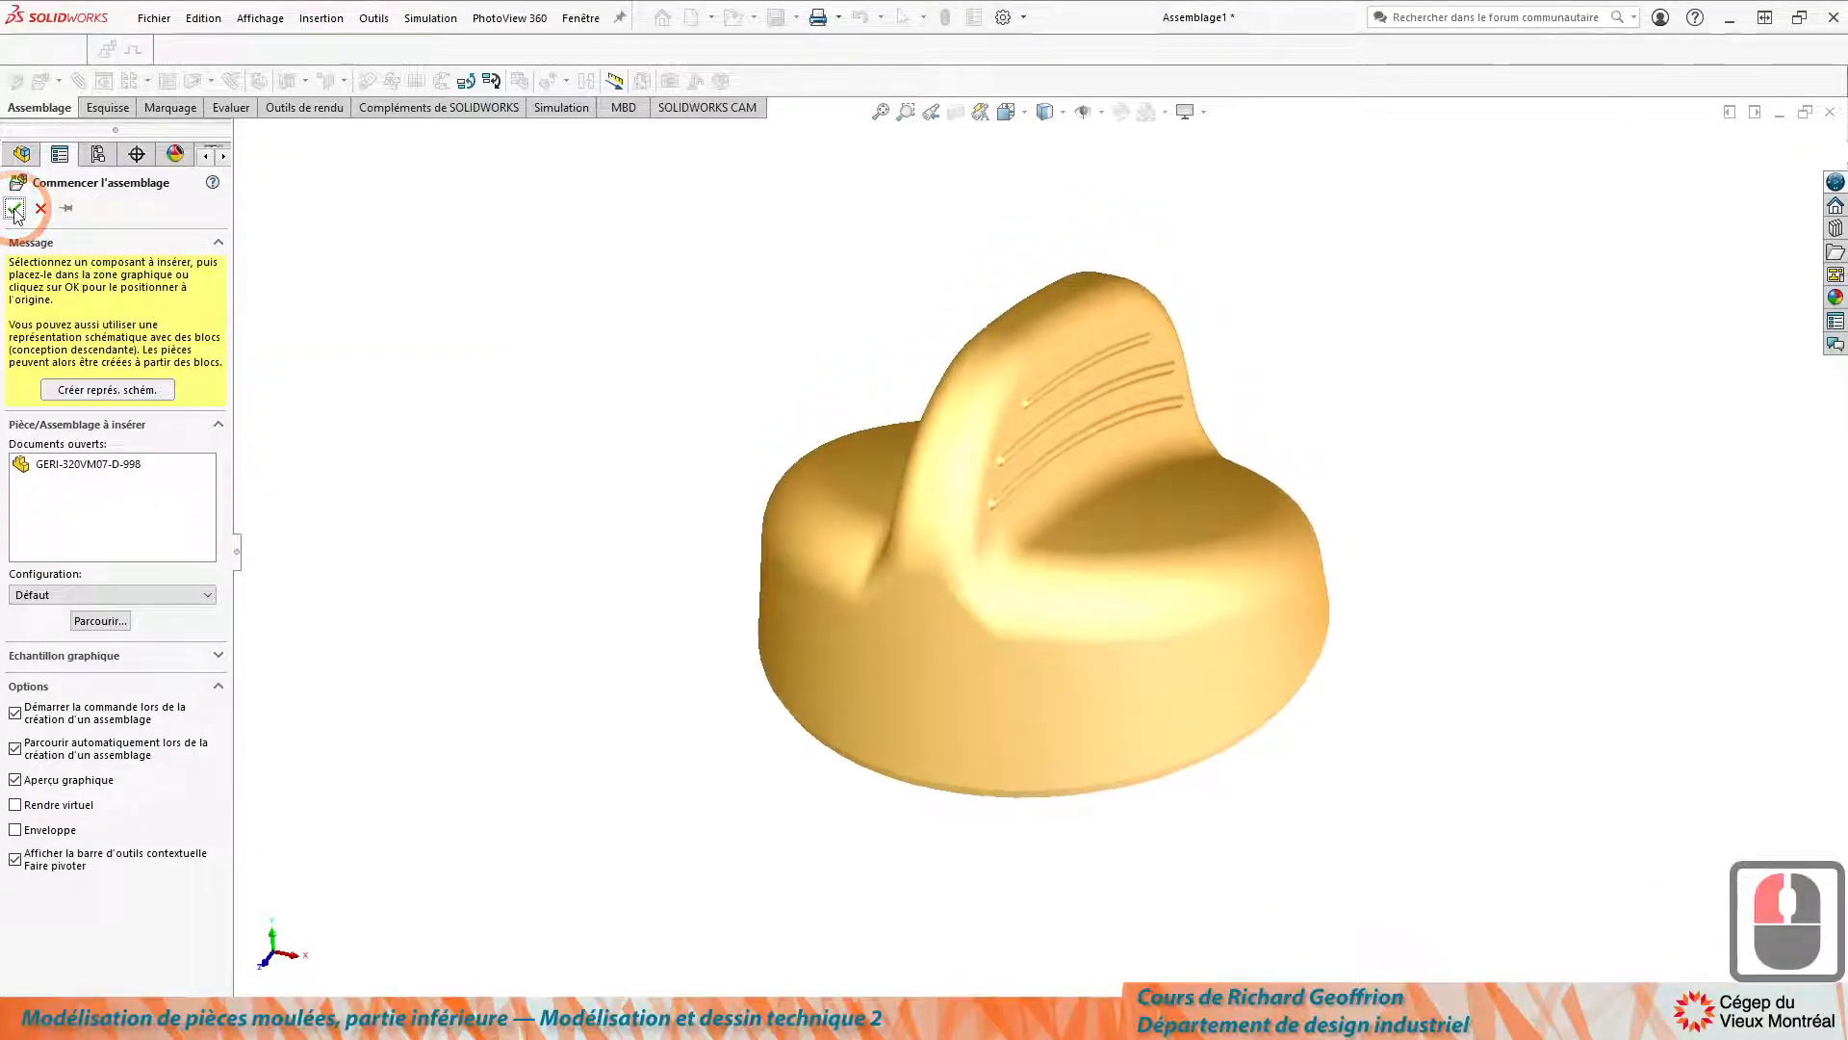
Insert the part GERI-320VM07-D-998 into the assembly, placing it freely beside the fixed upper part.
mouse_move(544, 593)
middle_mouse_down()
mouse_move(693, 374)
mouse_move(425, 623)
mouse_move(532, 632)
mouse_move(511, 594)
middle_mouse_up()
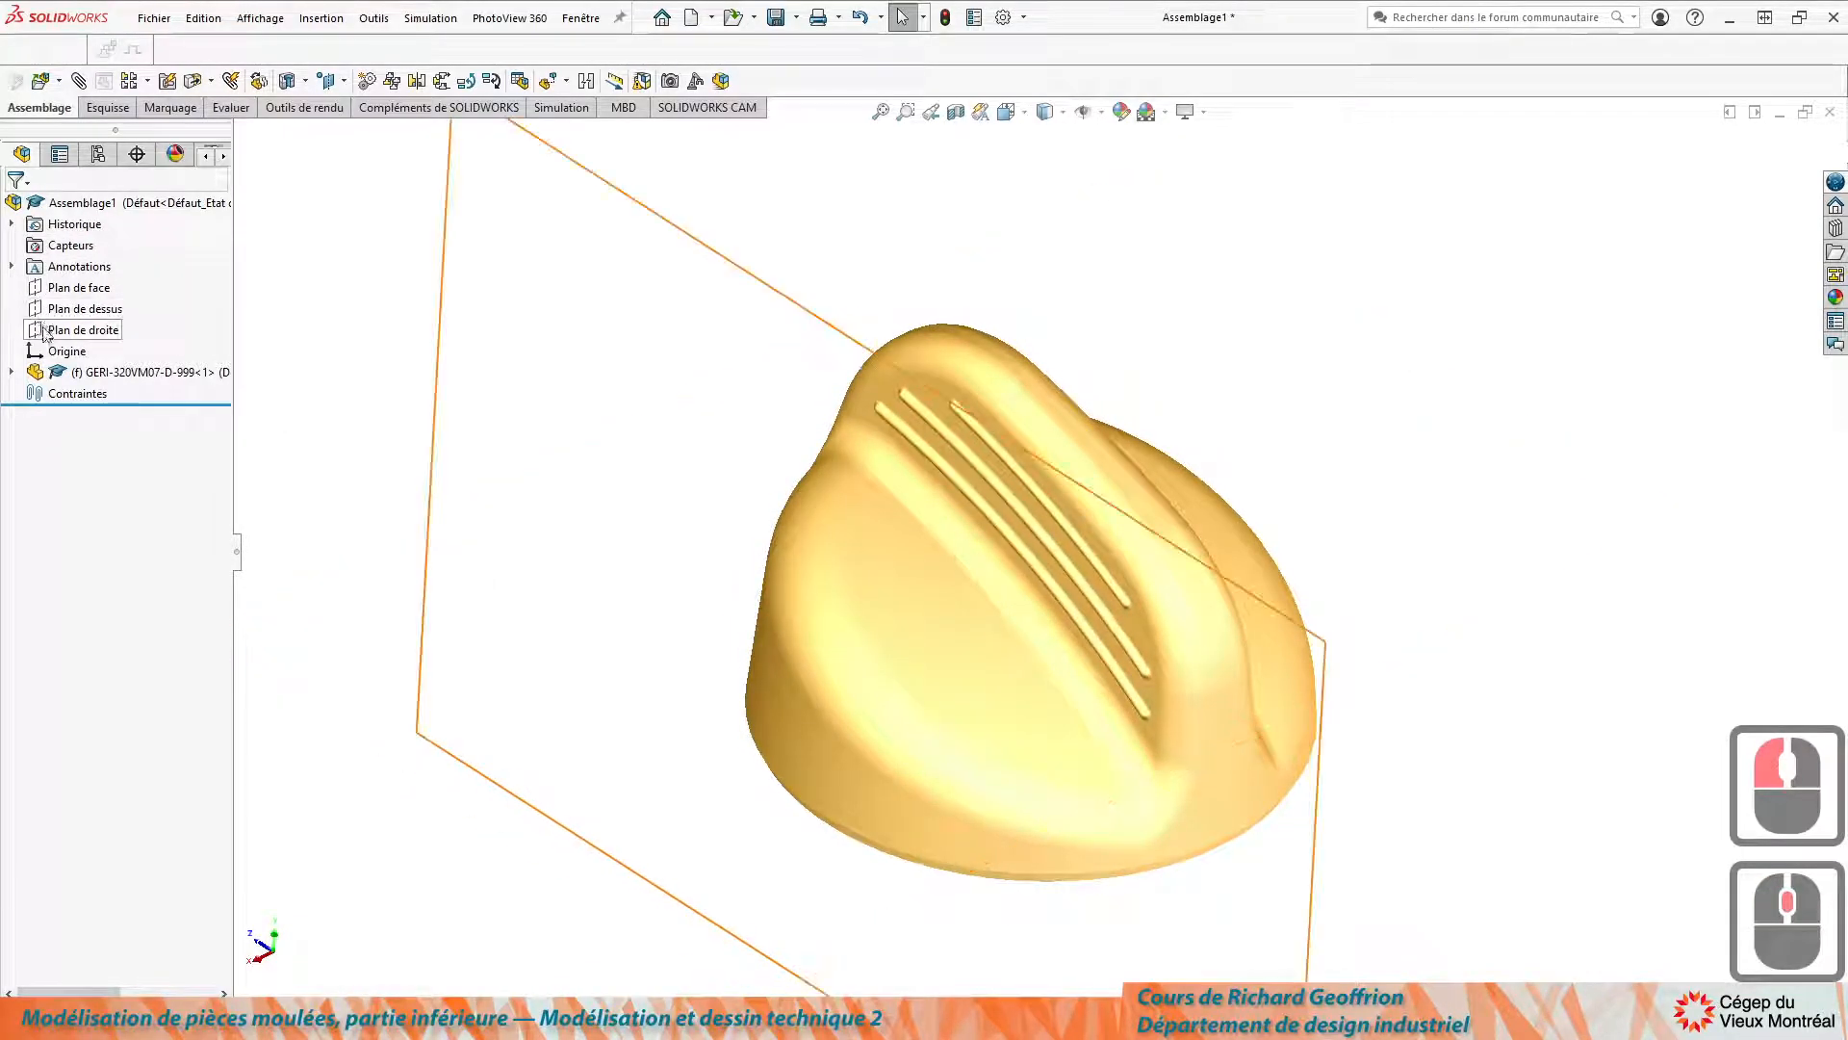
middle_click(995, 647)
middle_click(994, 647)
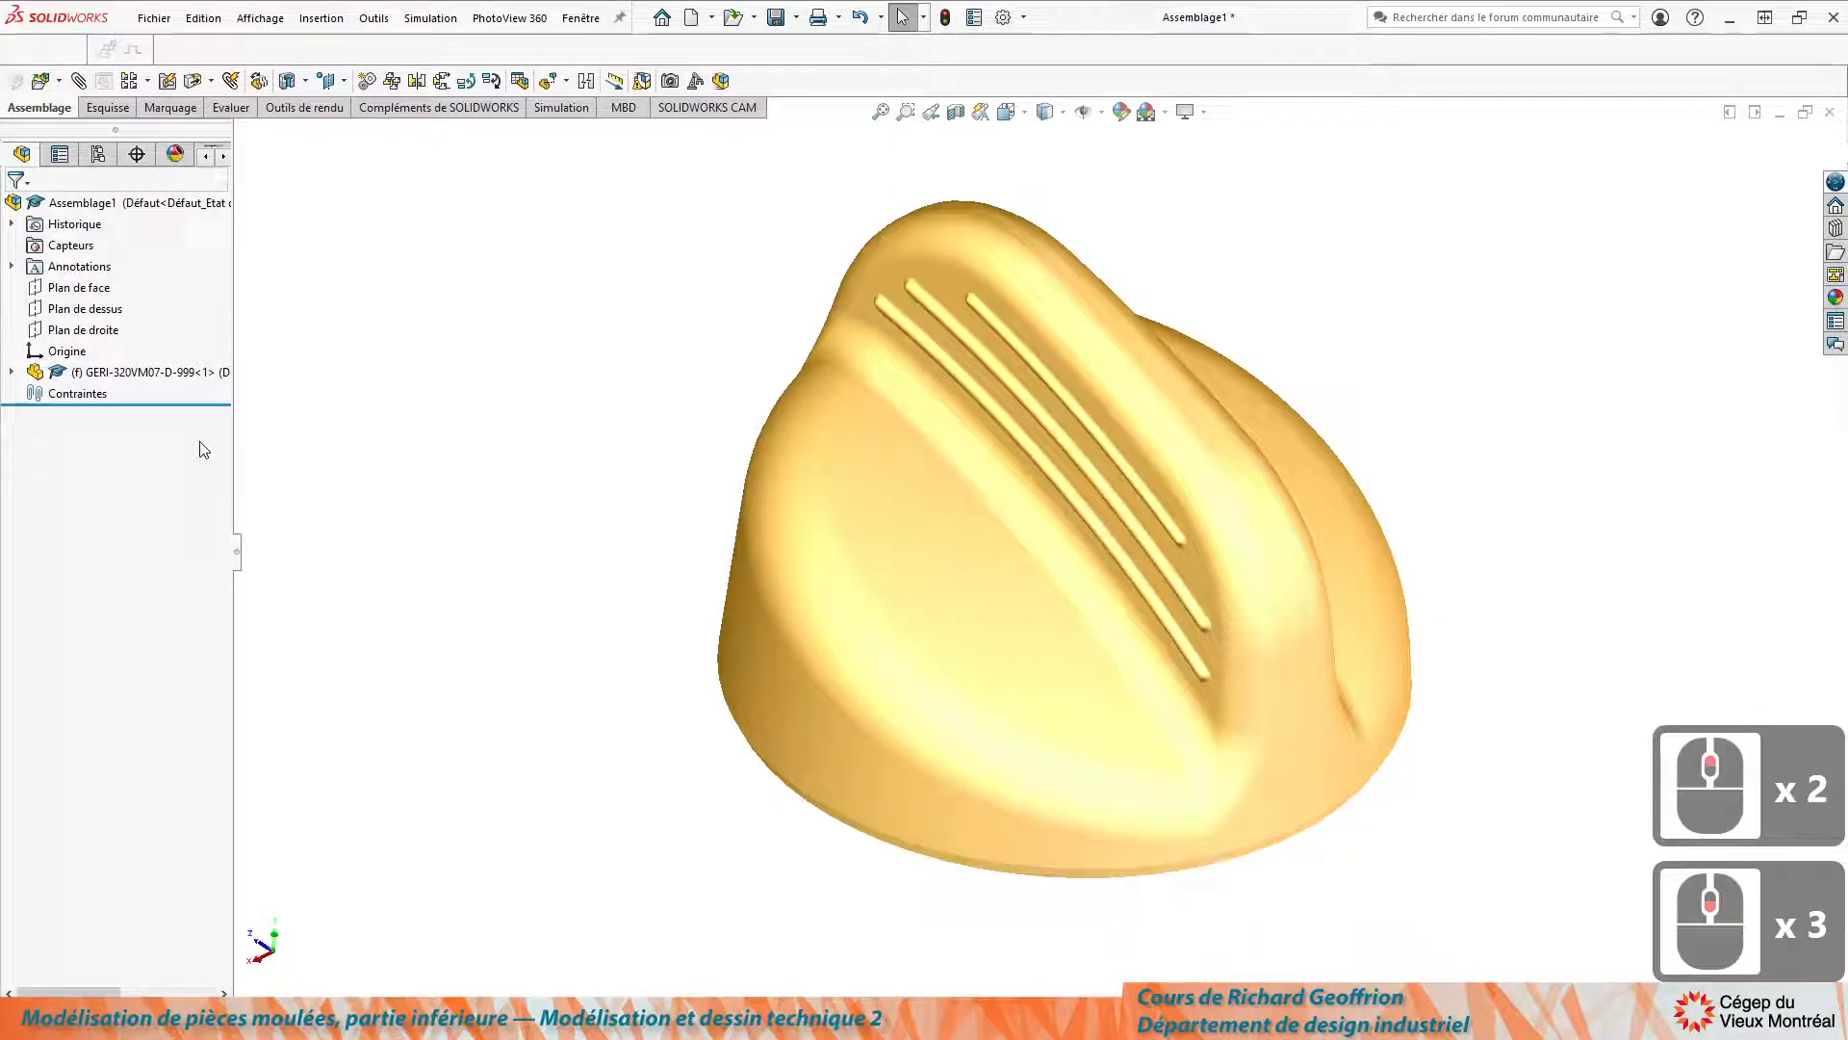
key("i")
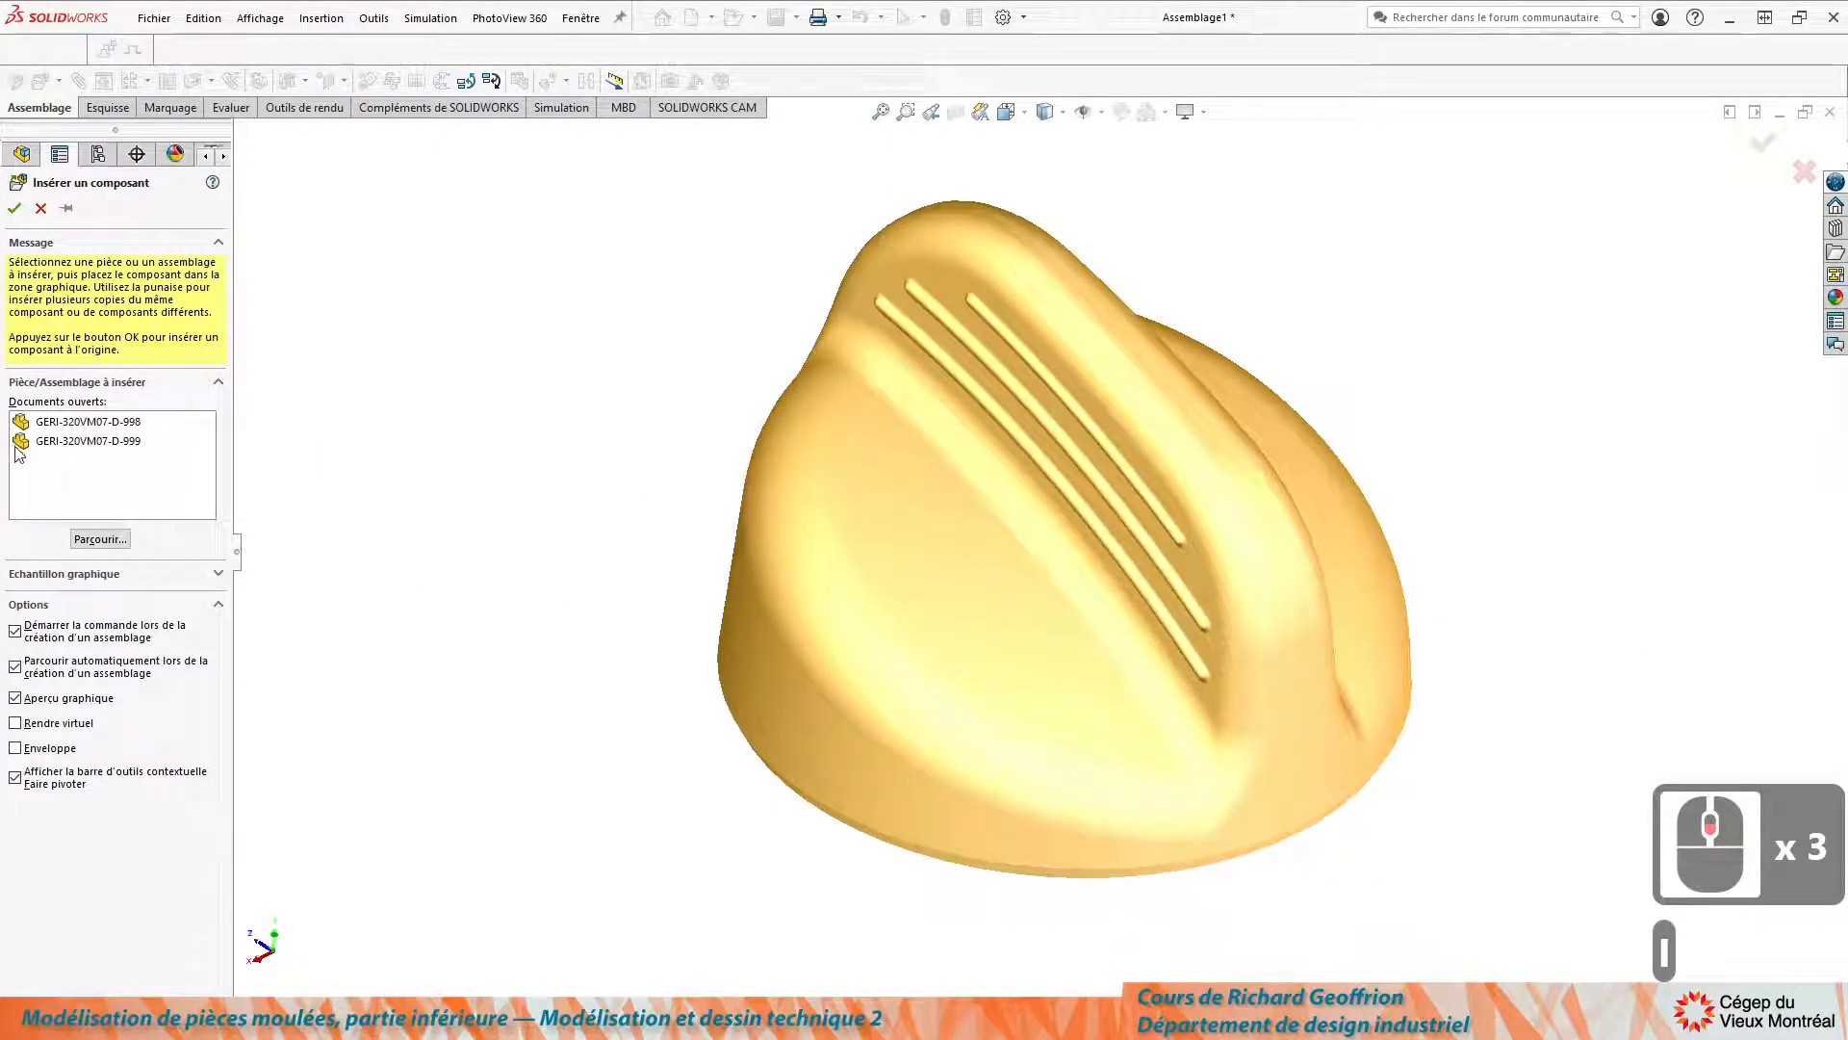
left_click(57, 424)
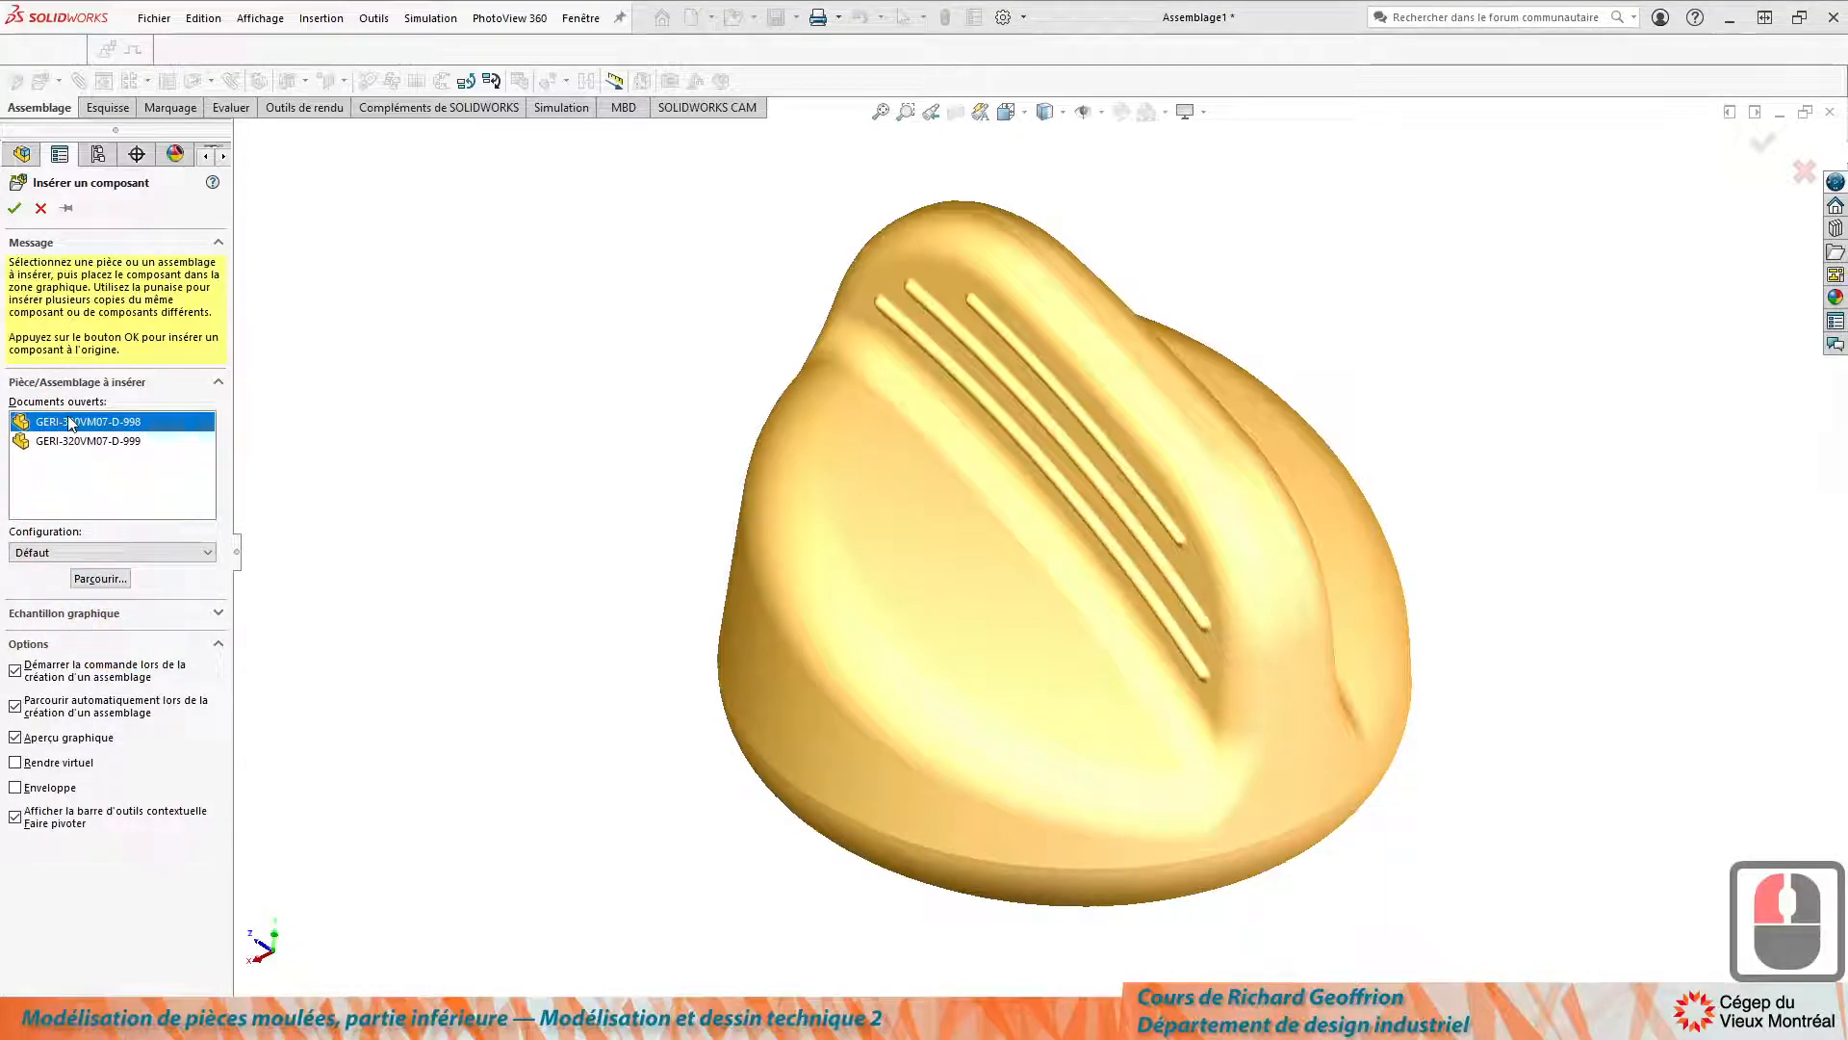
double_click(70, 423)
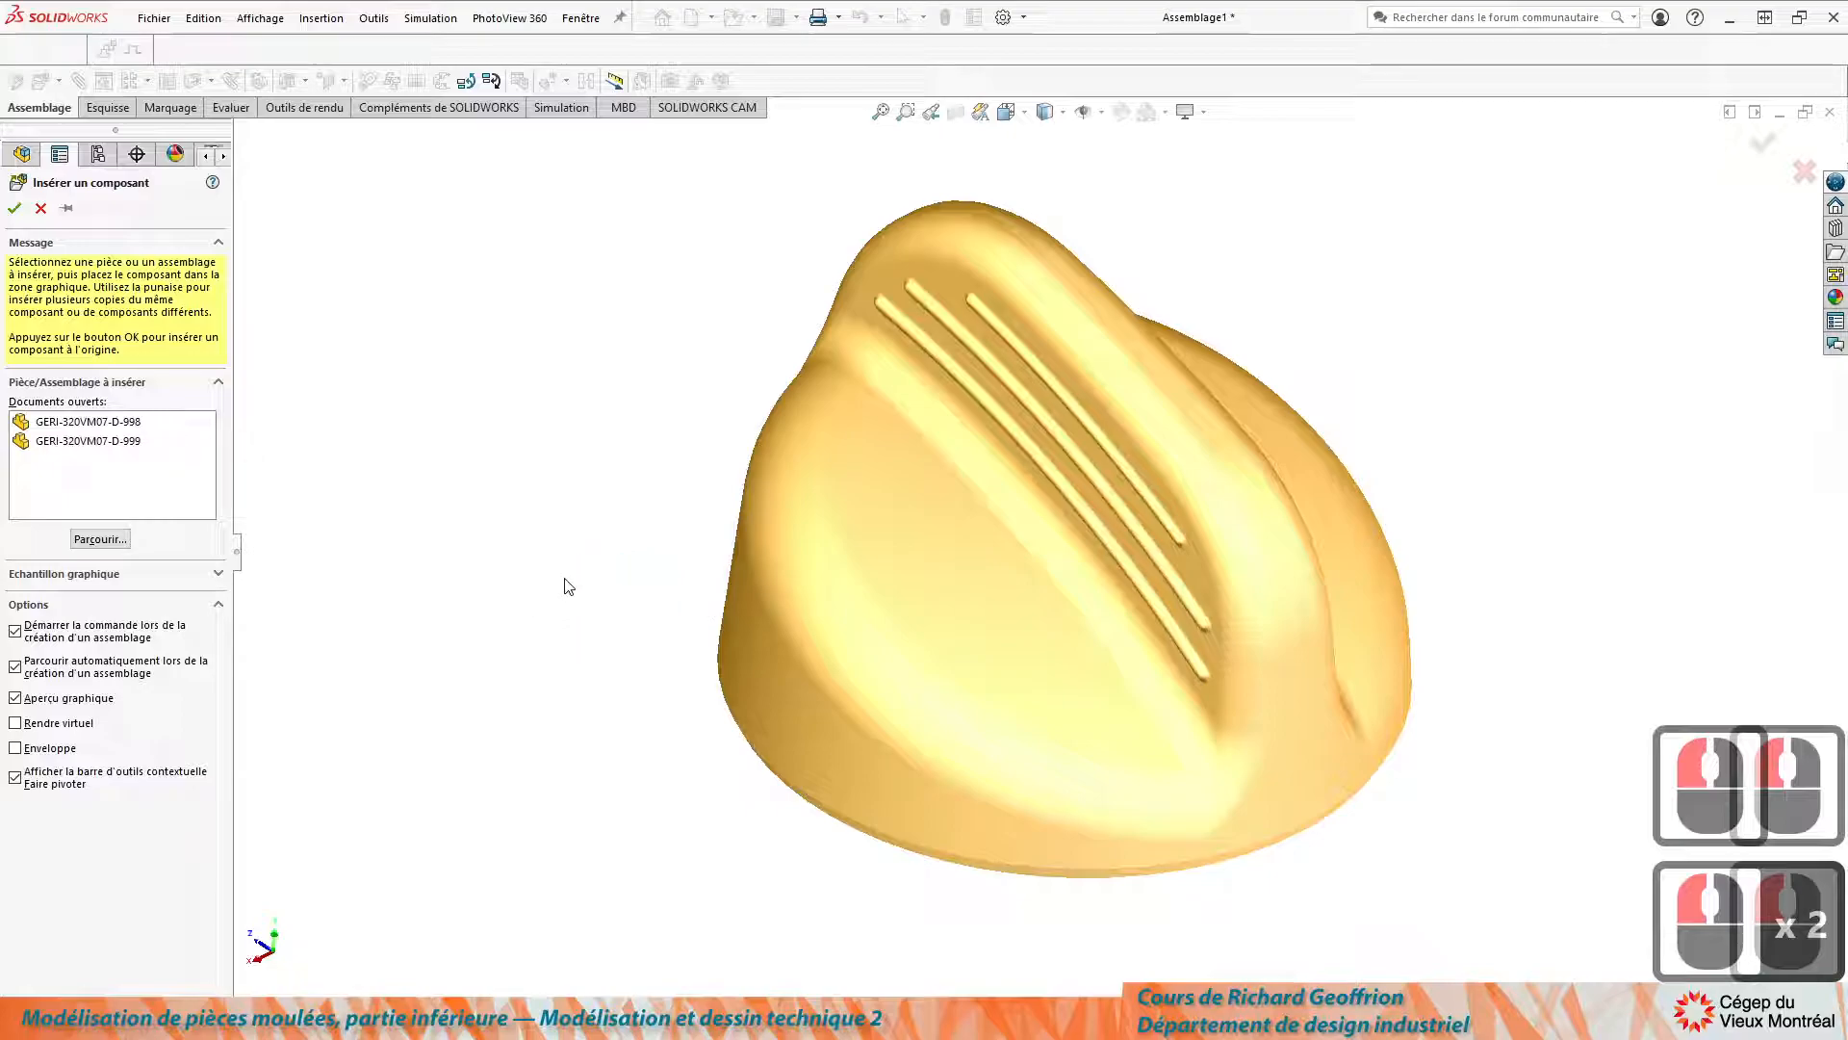
double_click(83, 422)
scroll(726, 622, "up", 4)
left_click(691, 591)
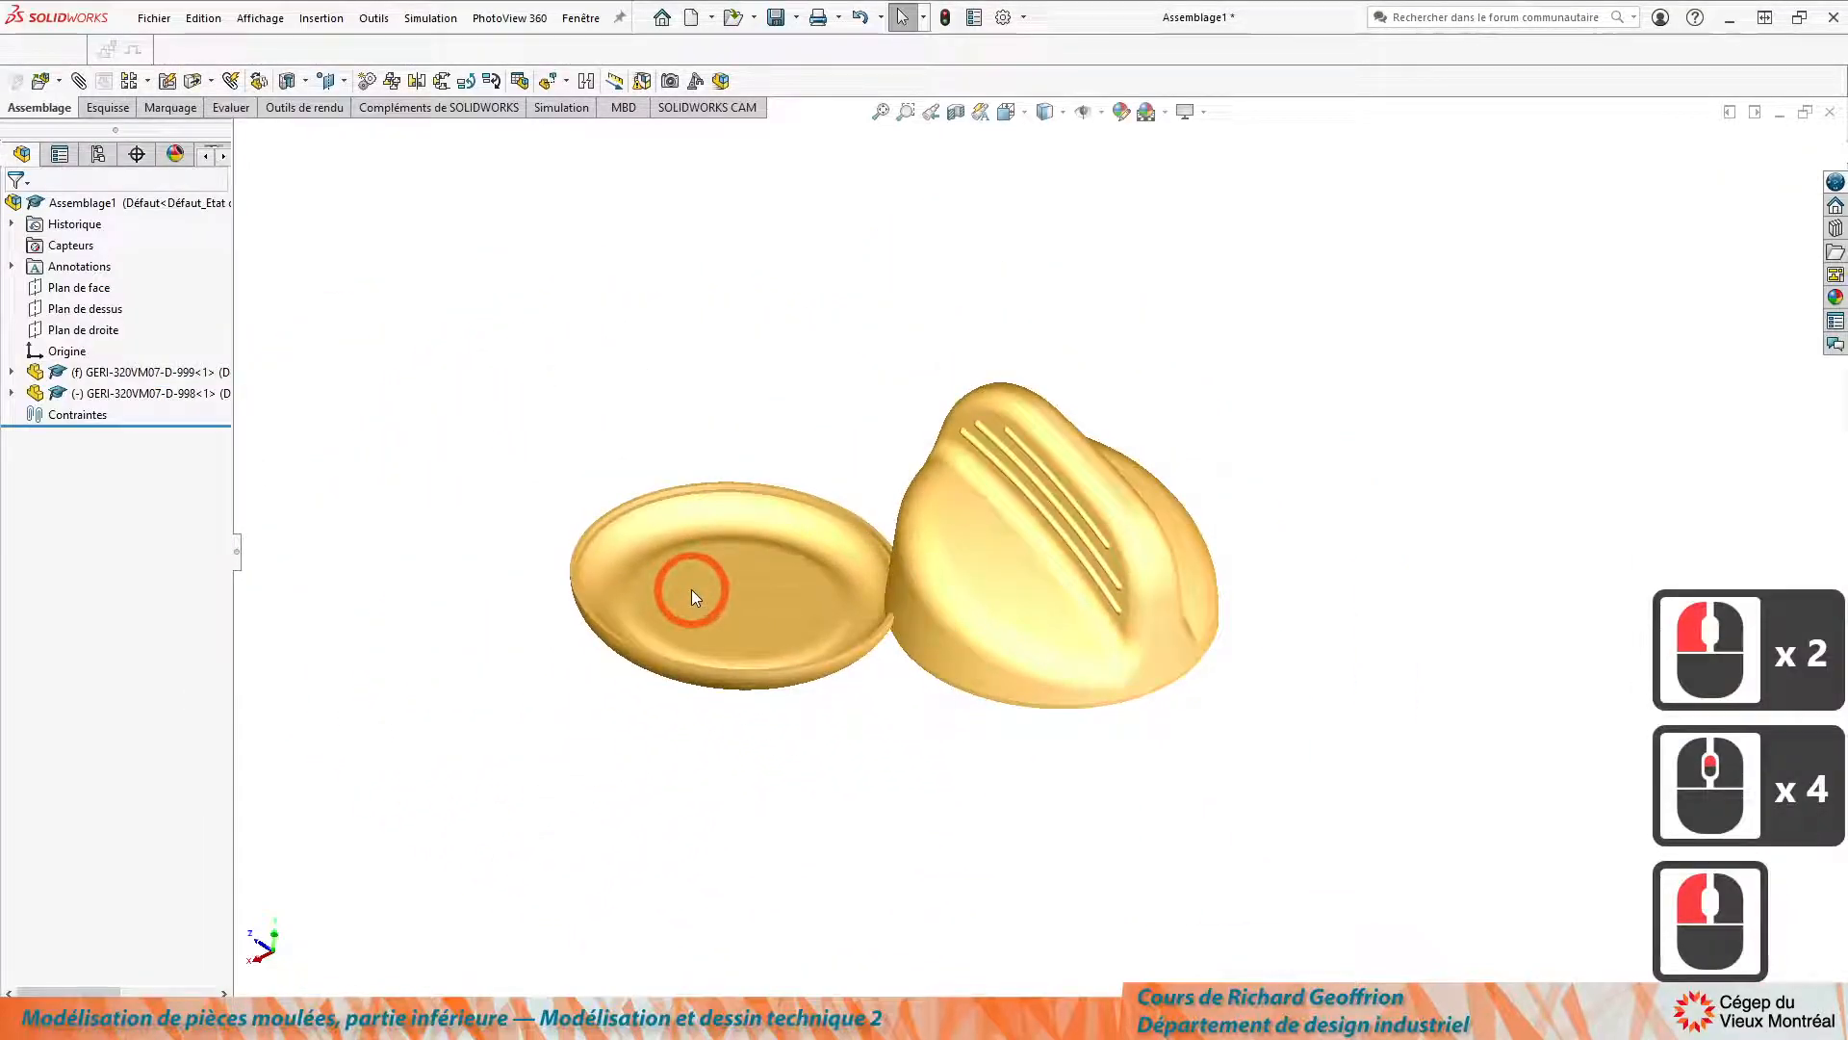
Start a coincident mate between the lower part's recessed rim ledge and the bottom face of the upper part's lip.
middle_click_drag(696, 642, 734, 583)
scroll(926, 646, "down", 6)
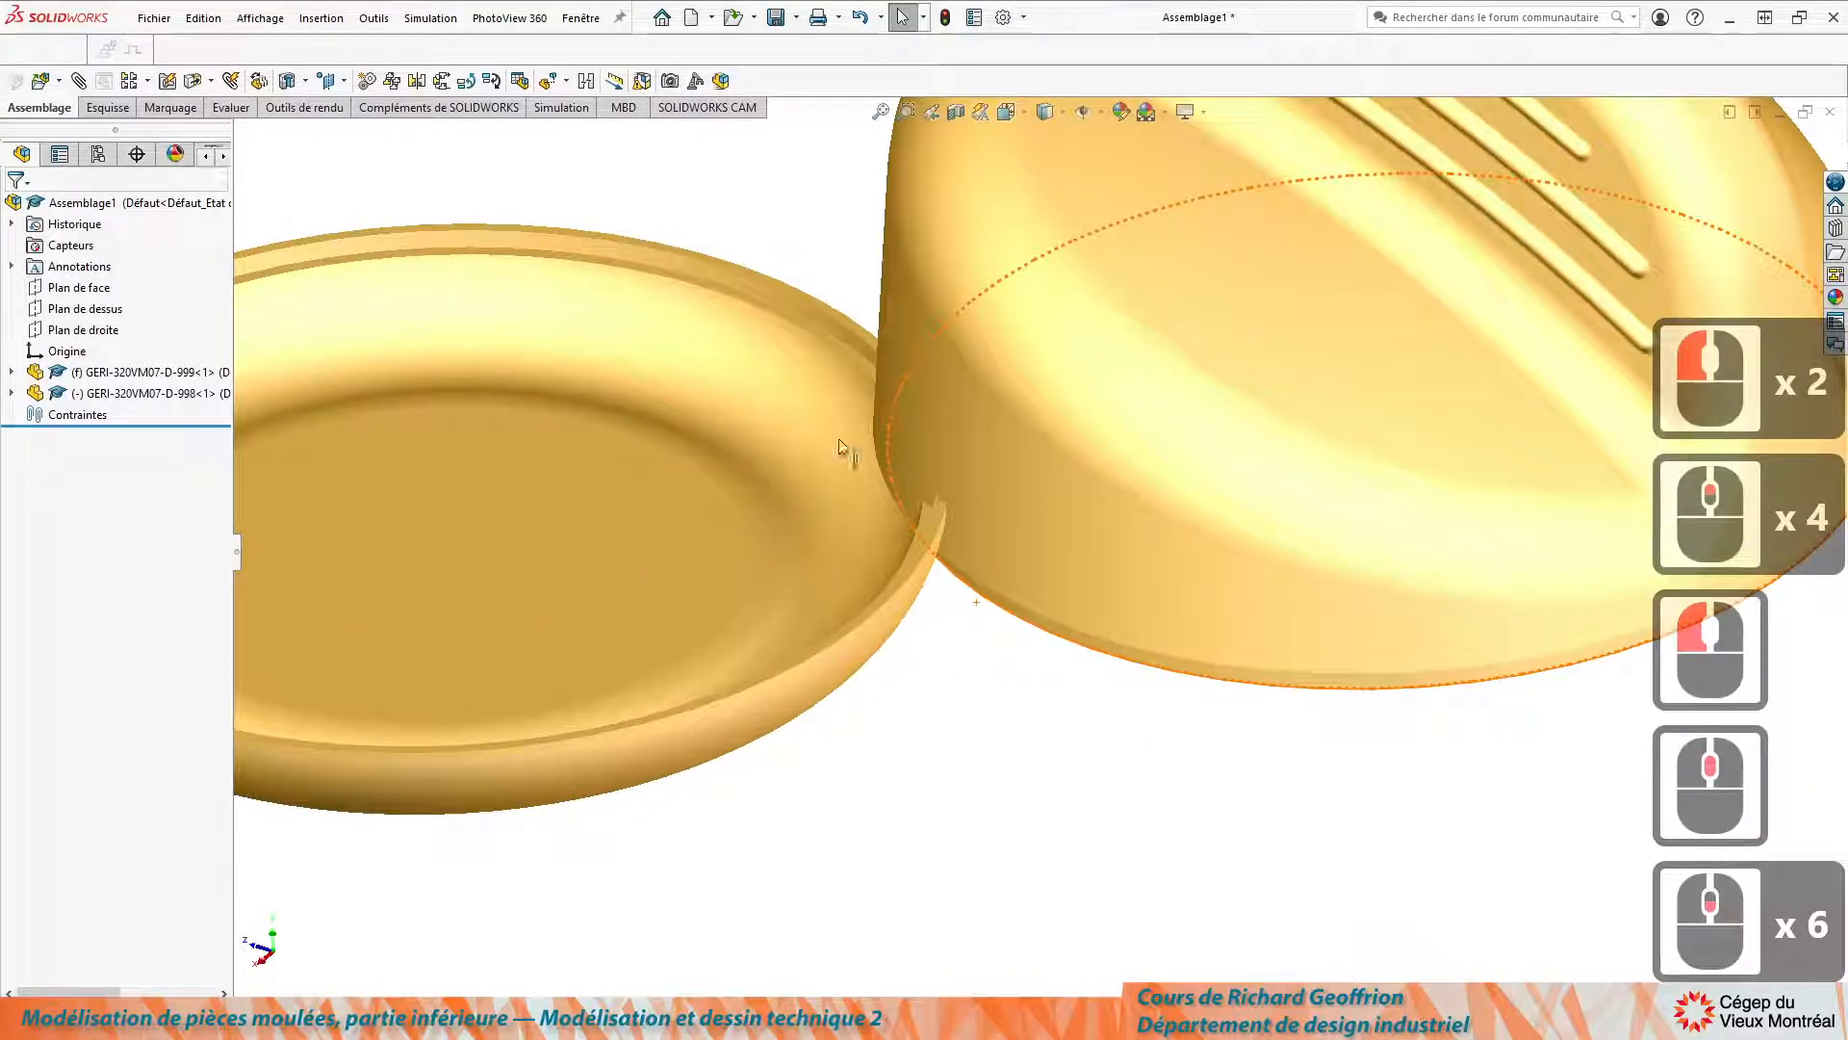
scroll(693, 309, "down", 1)
middle_click_drag(693, 309, 695, 332)
scroll(701, 319, "down", 2)
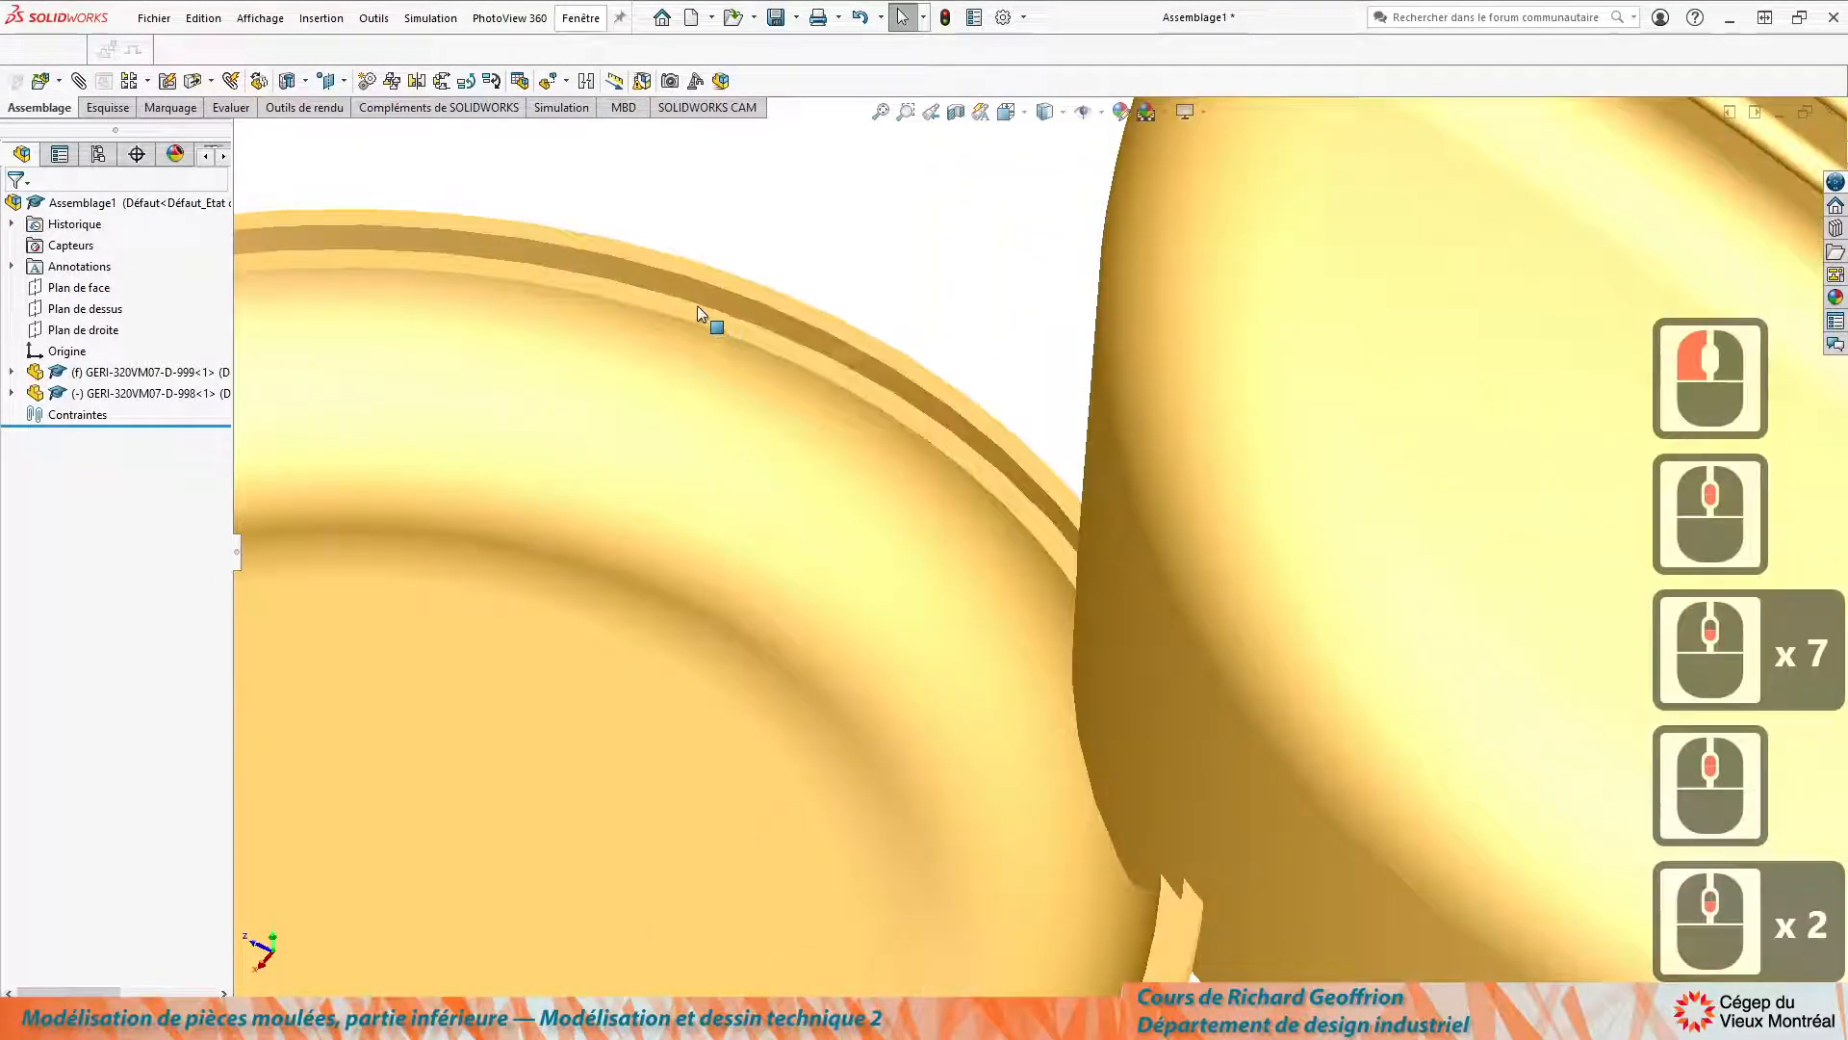
left_click(691, 312)
scroll(706, 564, "up", 7)
middle_click_drag(755, 540, 726, 247)
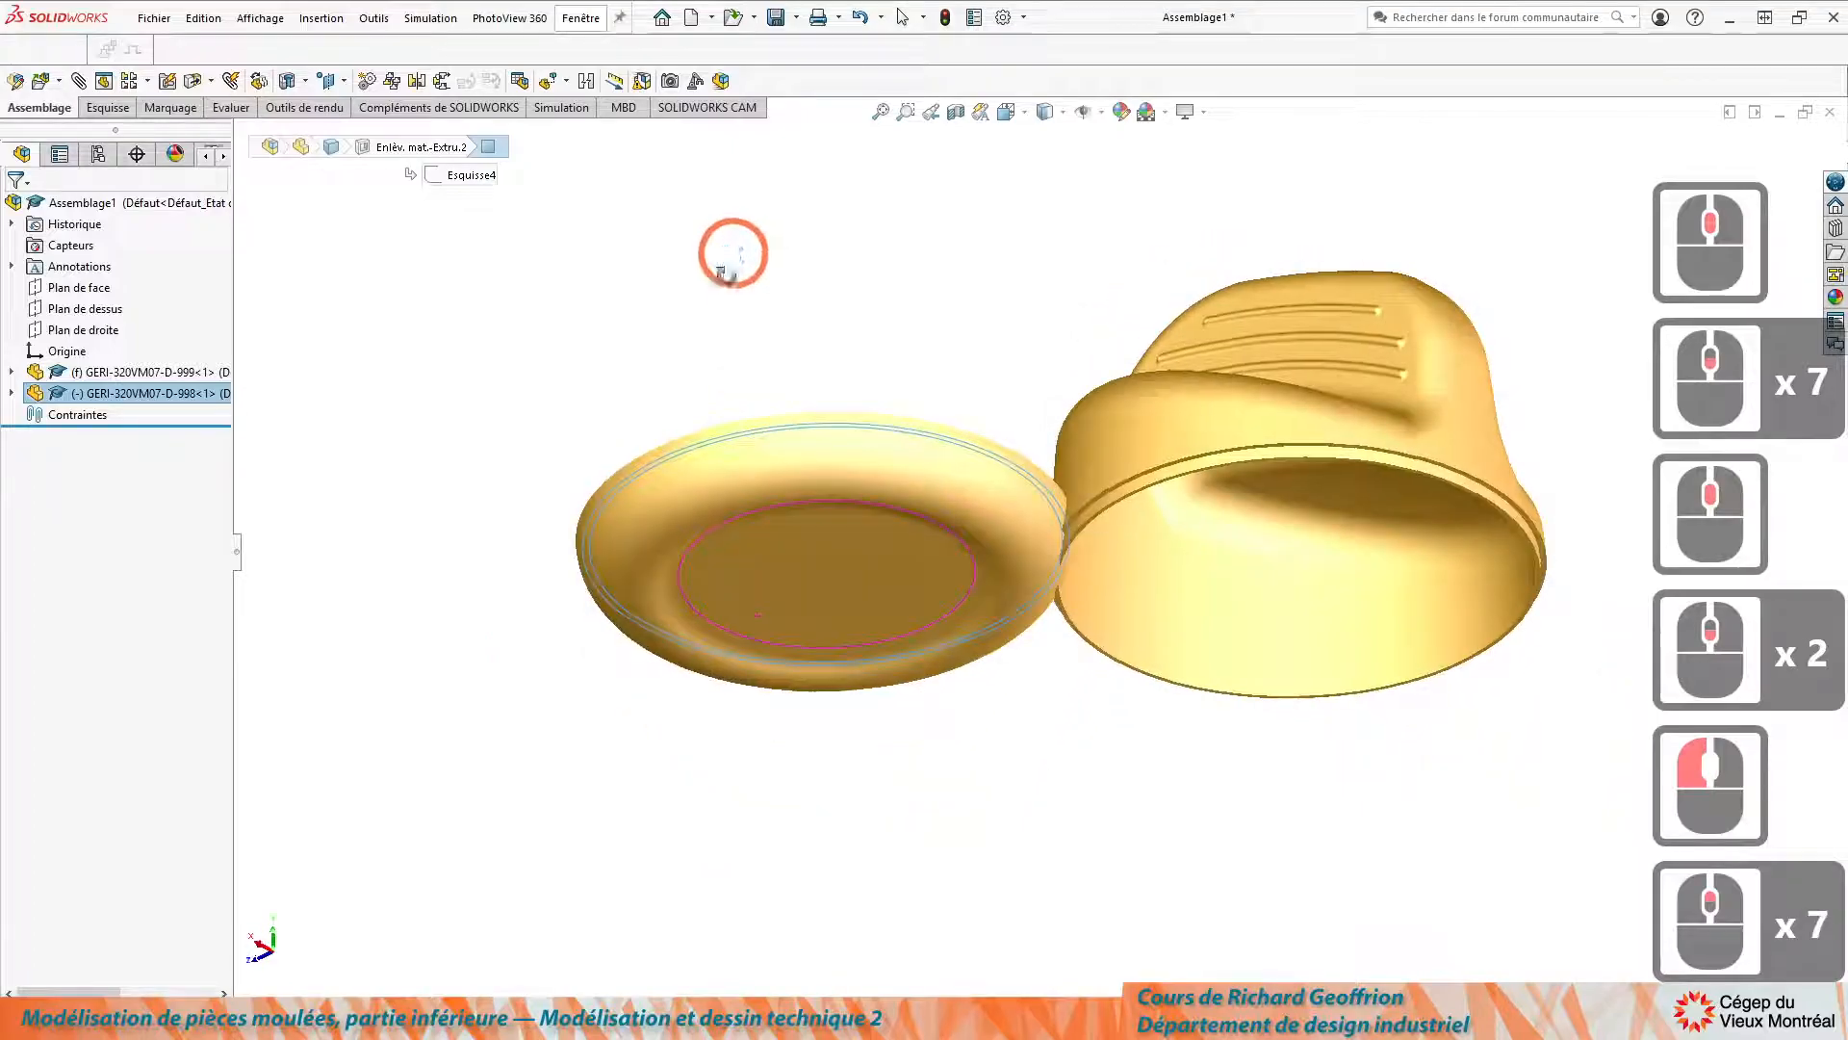
scroll(1215, 576, "down", 5)
scroll(882, 485, "down", 3)
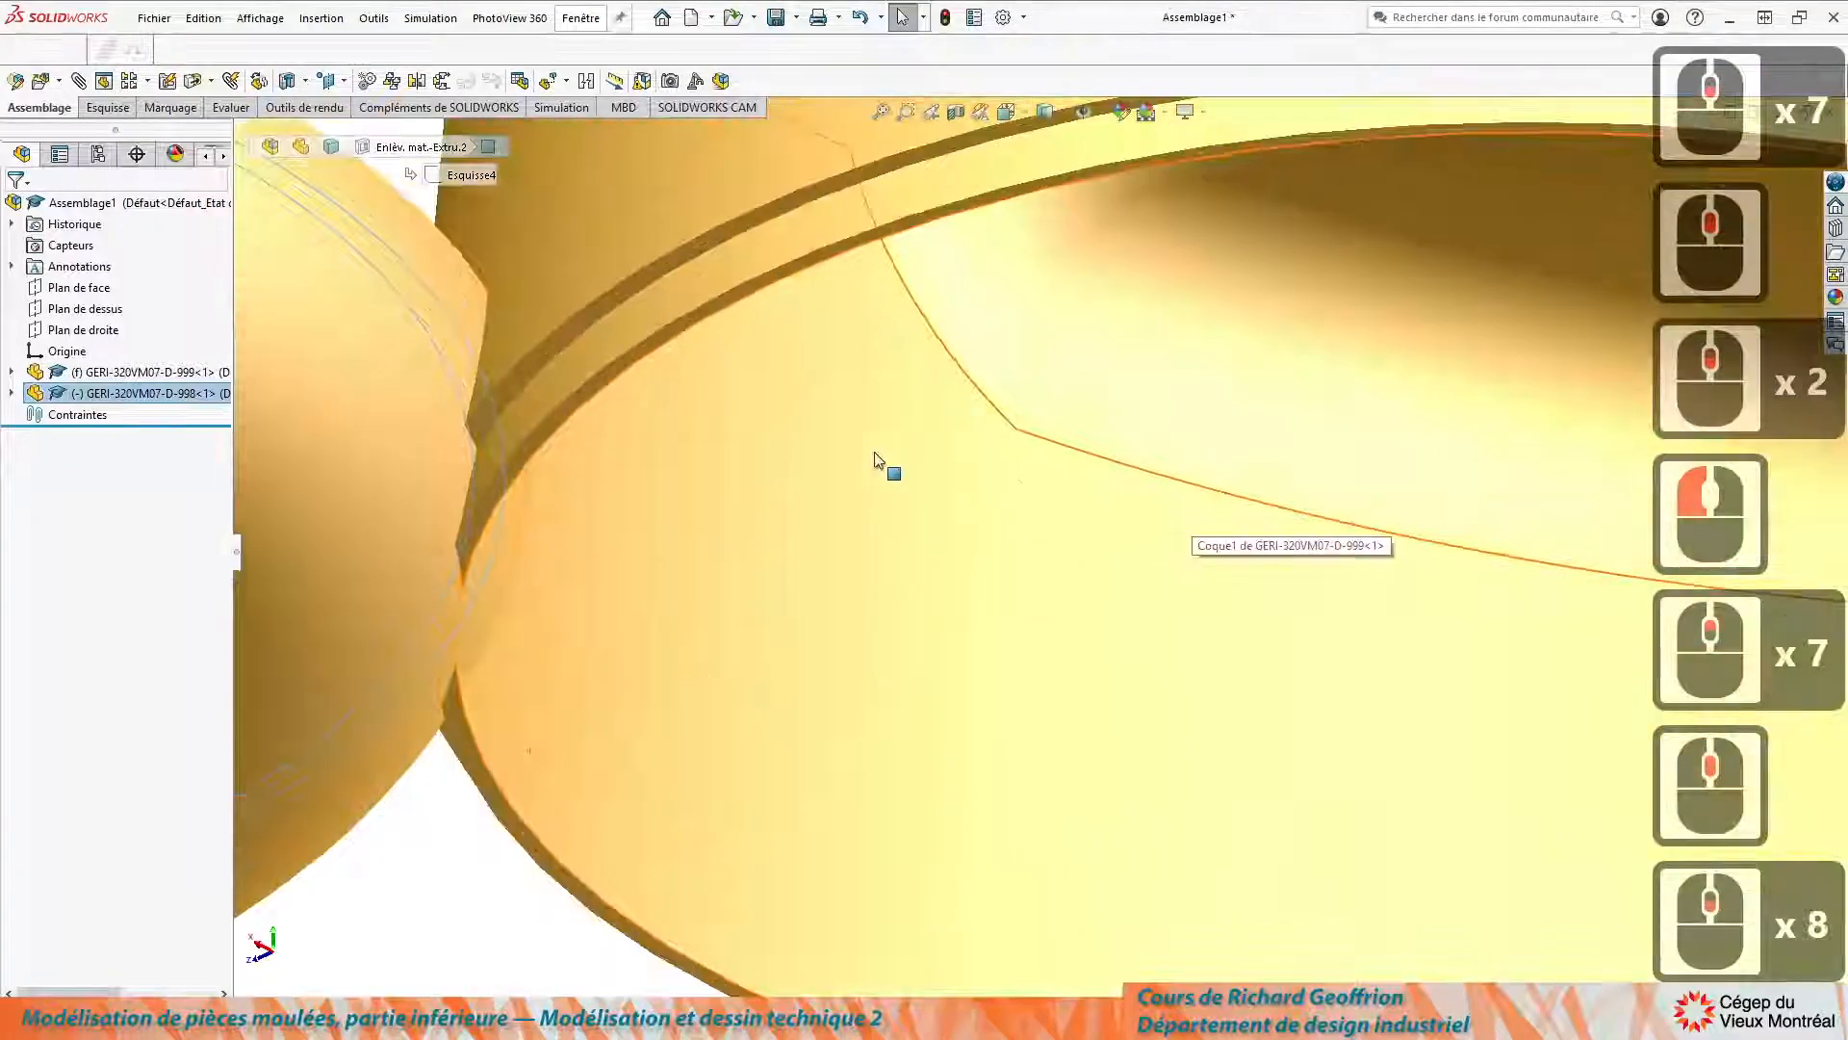
left_click(679, 330, "shift")
scroll(664, 419, "up", 7)
middle_click_drag(698, 438, 652, 536)
key("u")
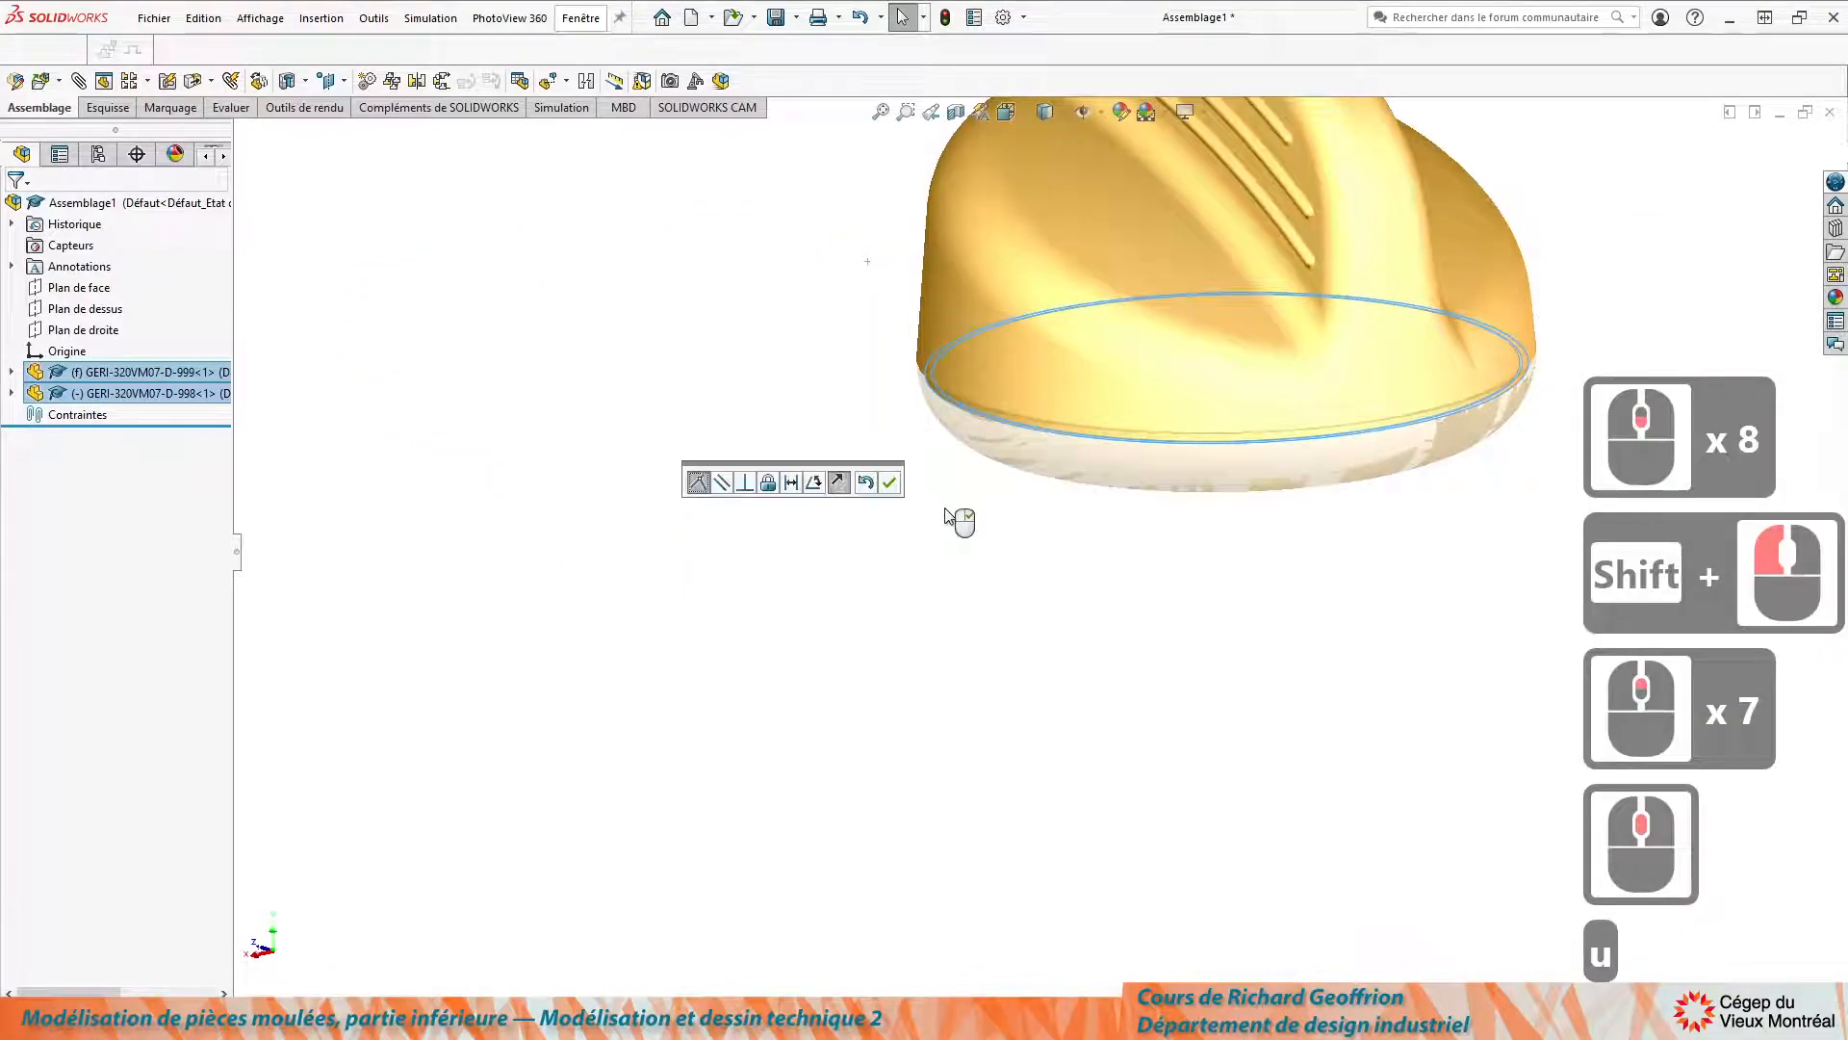
Compare both alignments of the coincident mate, keep the anti-aligned one, and accept the mate.
scroll(1152, 388, "up", 2)
scroll(1152, 388, "down", 4)
middle_click_drag(900, 568, 783, 627)
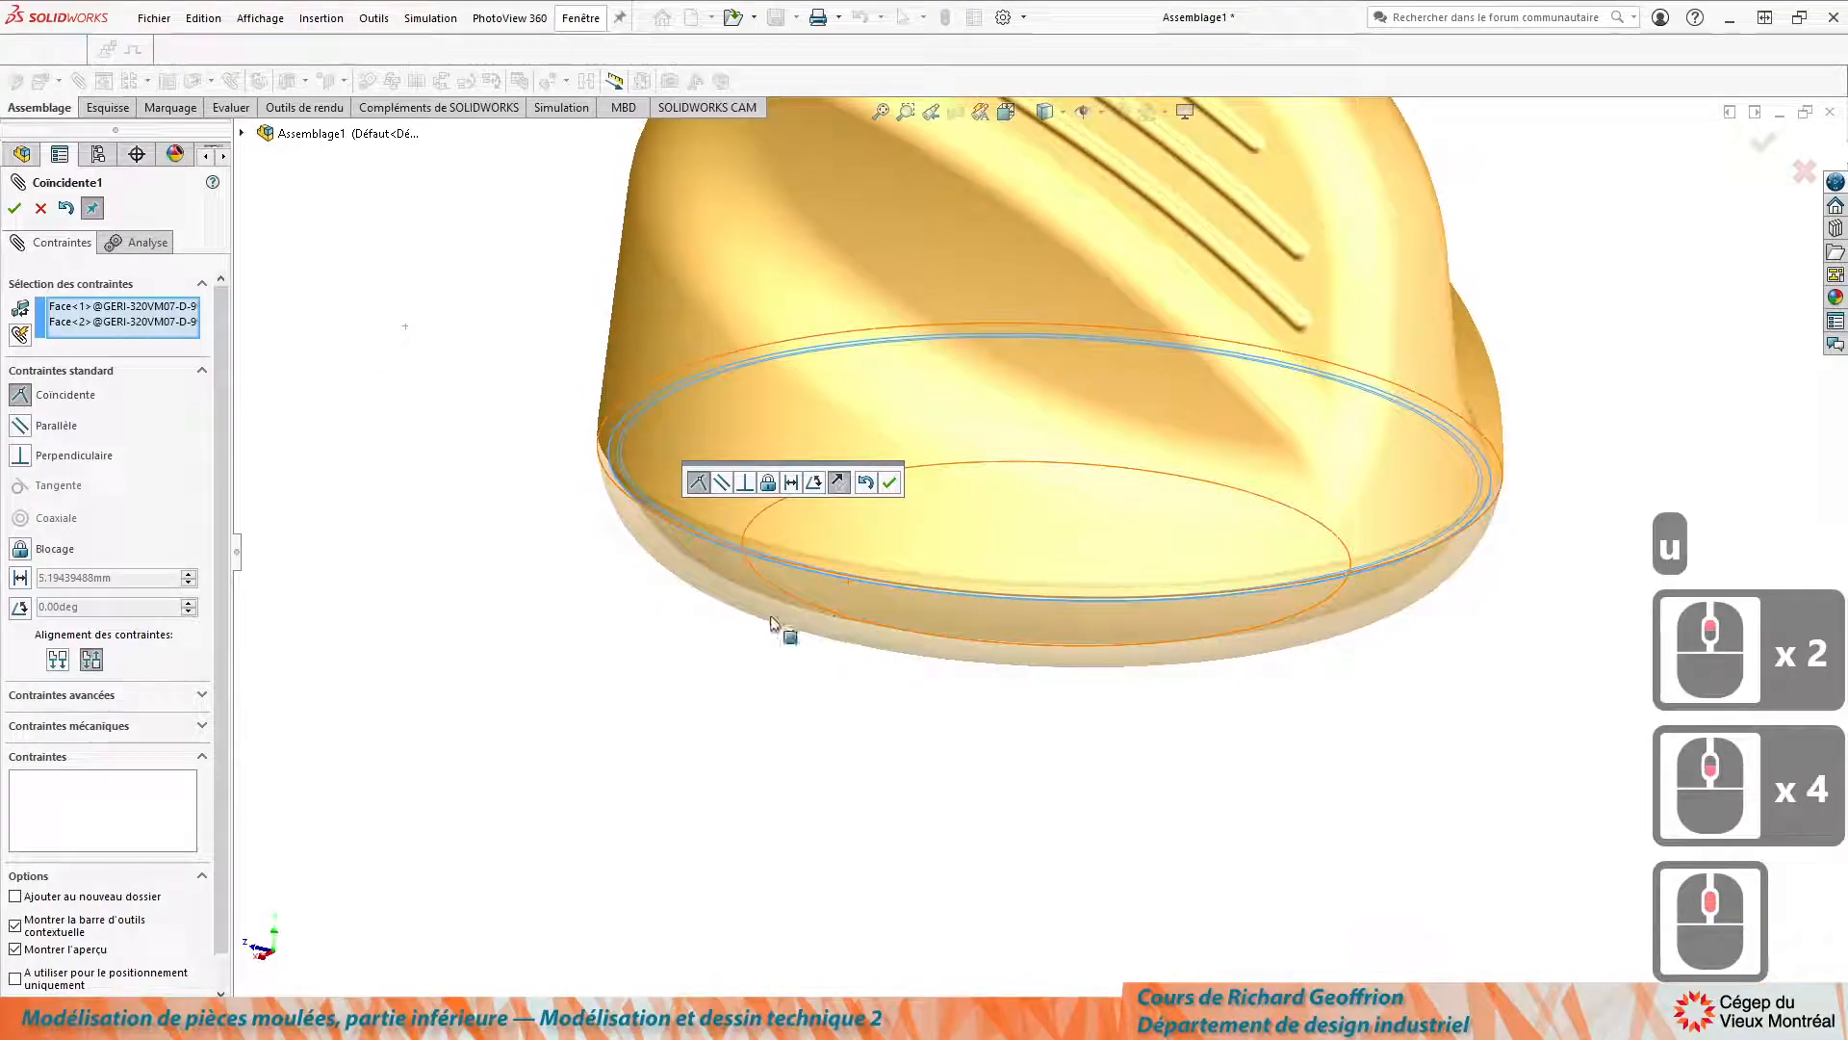
left_click(57, 661)
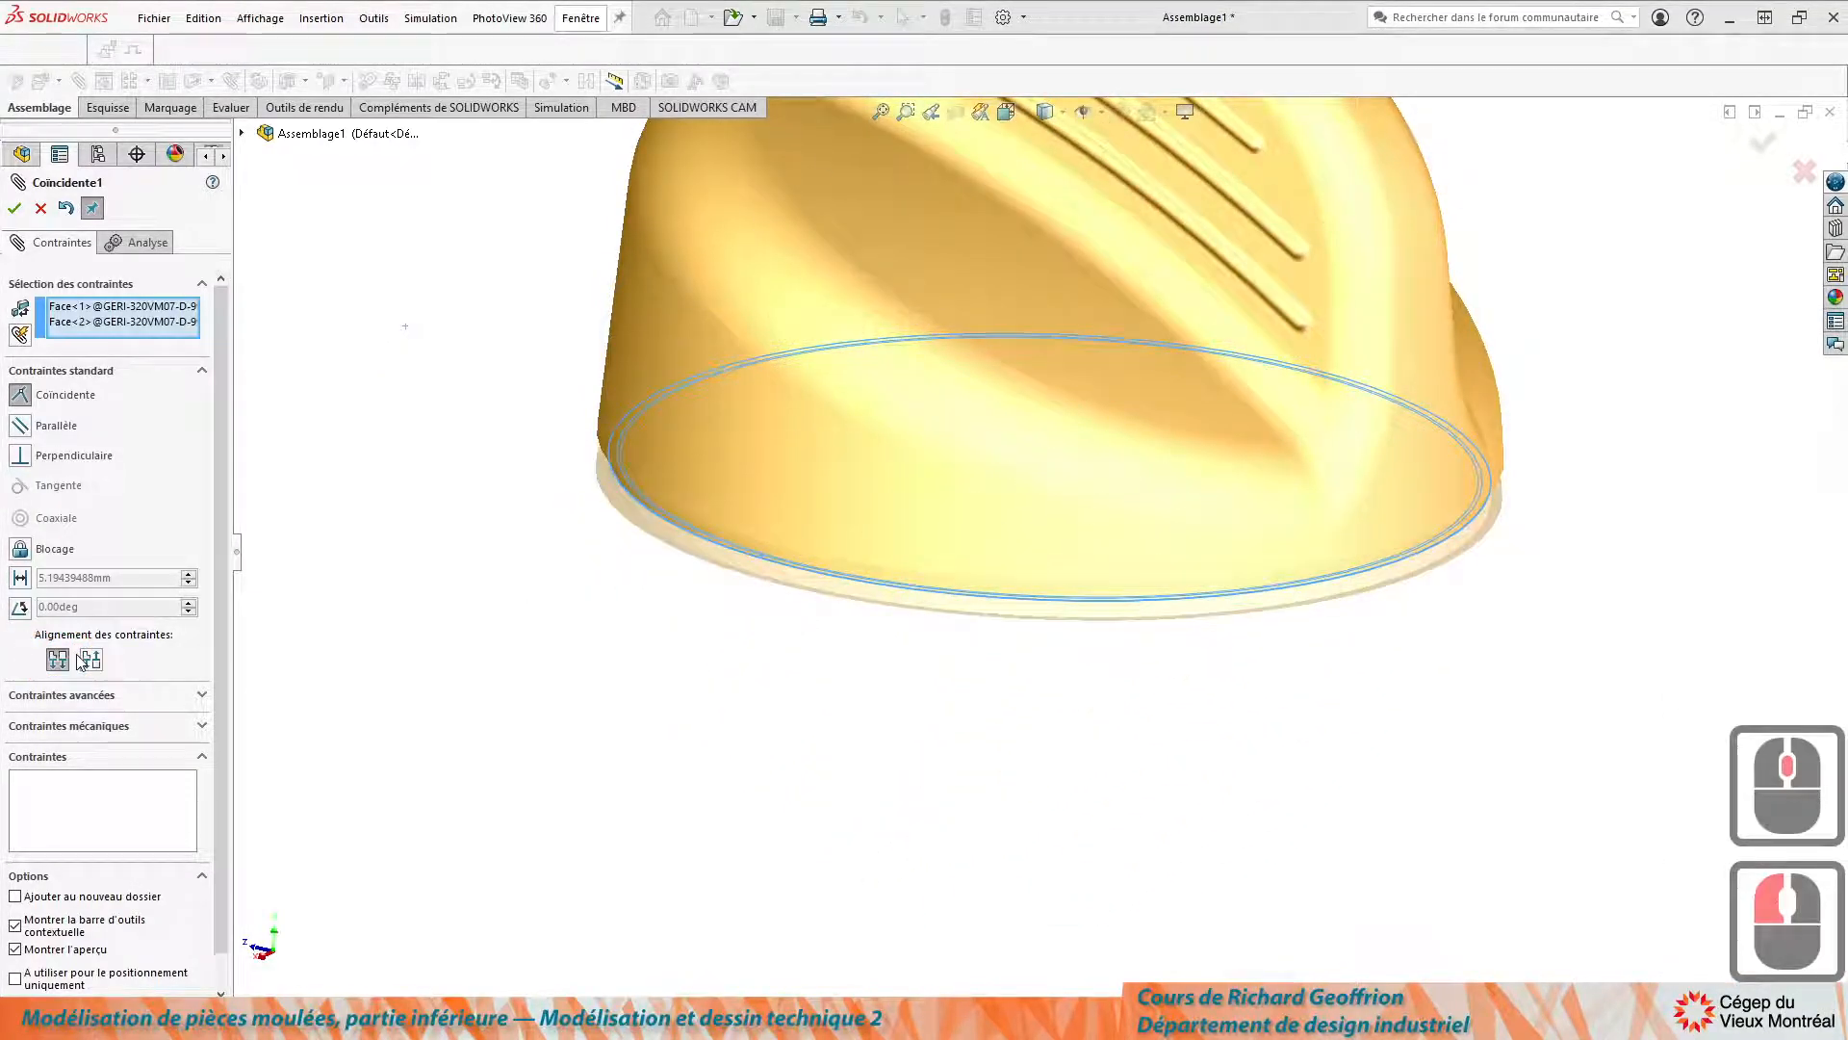
left_click(90, 660)
left_click(408, 664)
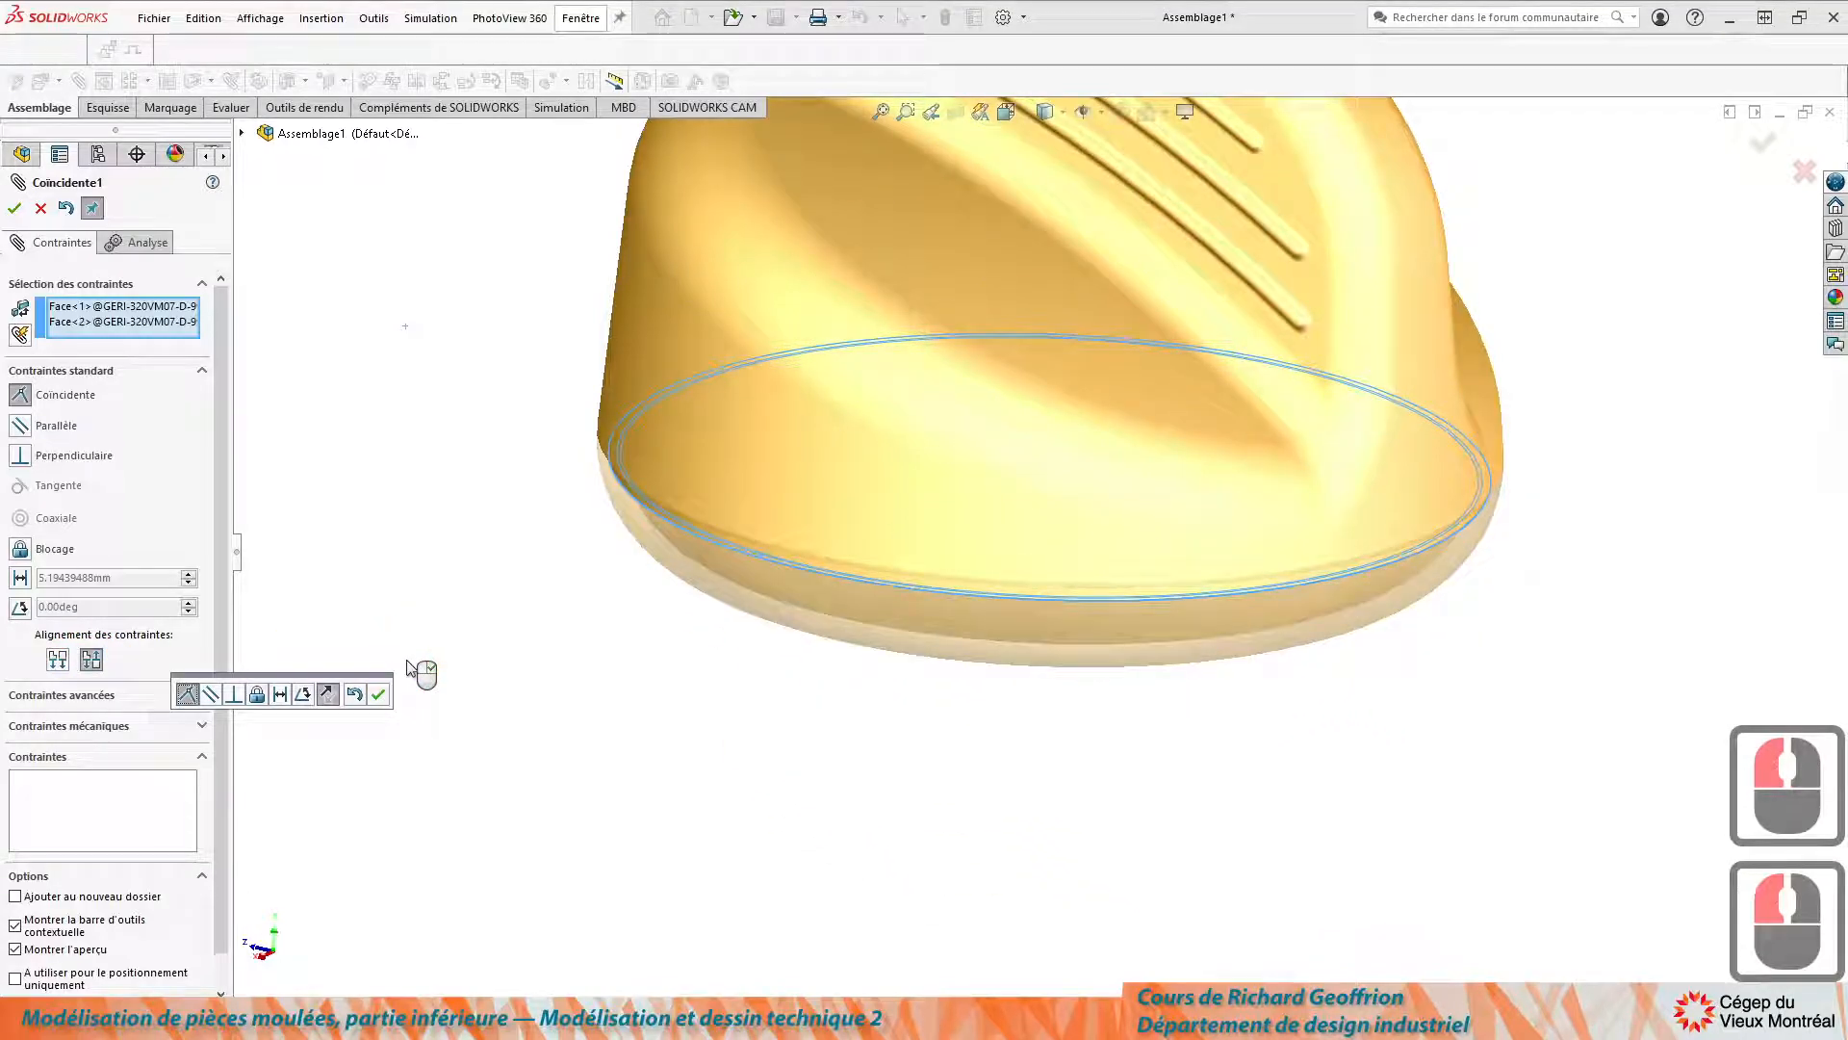
key("Return")
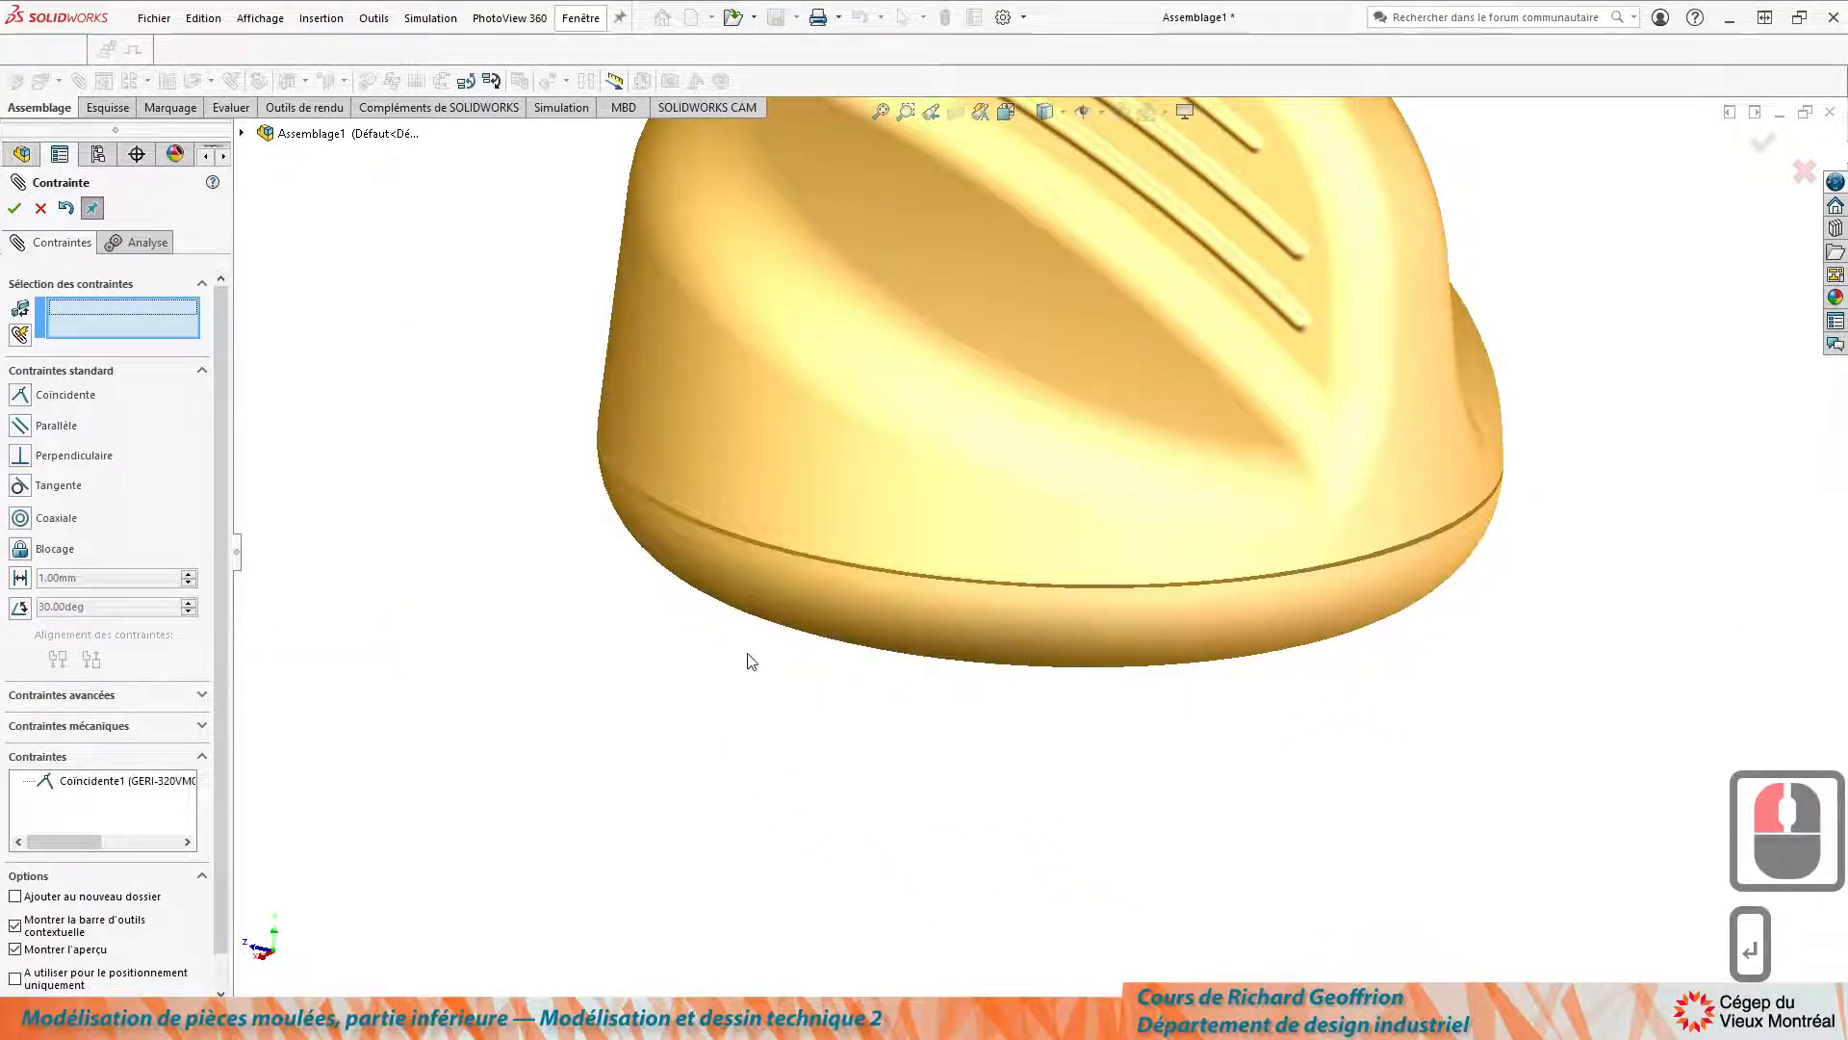
Slide the lower part aside, add a concentric mate between the two parts' circular outer rim edges, and finish mating.
left_click_drag(766, 579, 558, 709)
double_click(403, 562)
left_click(402, 564)
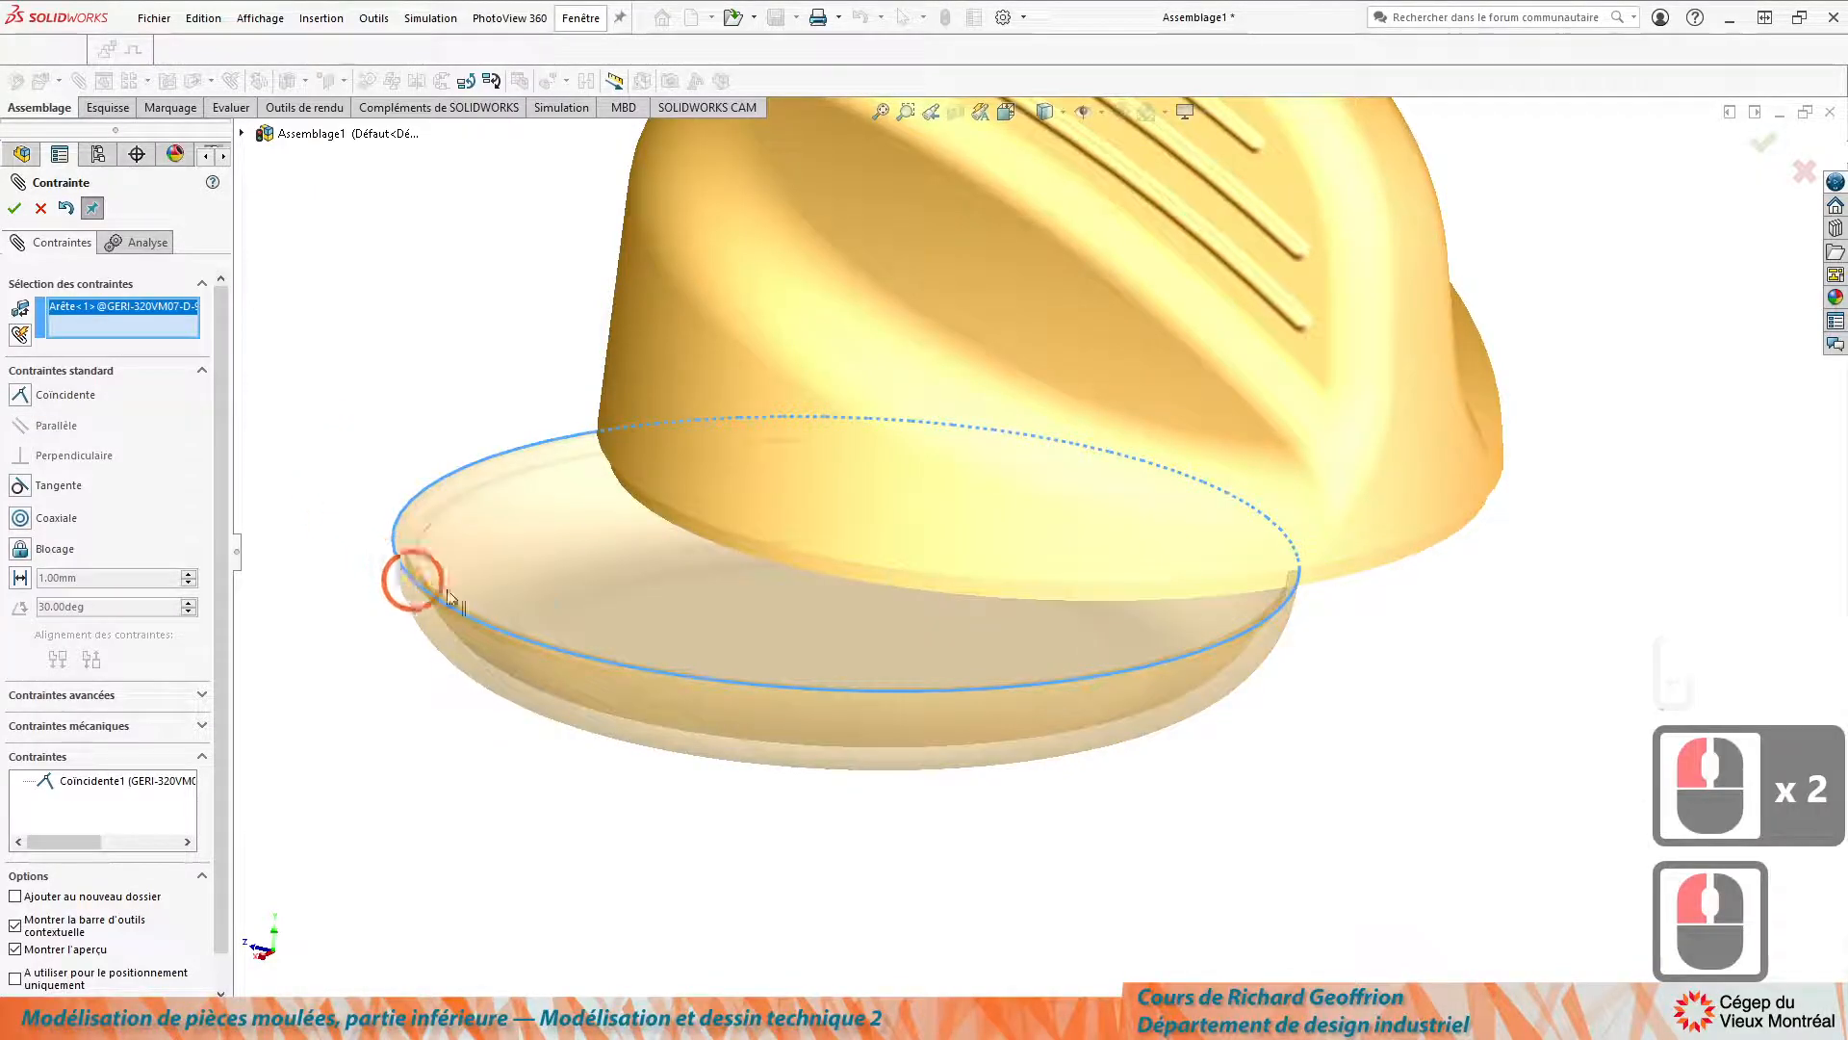
left_click(639, 489, "ctrl")
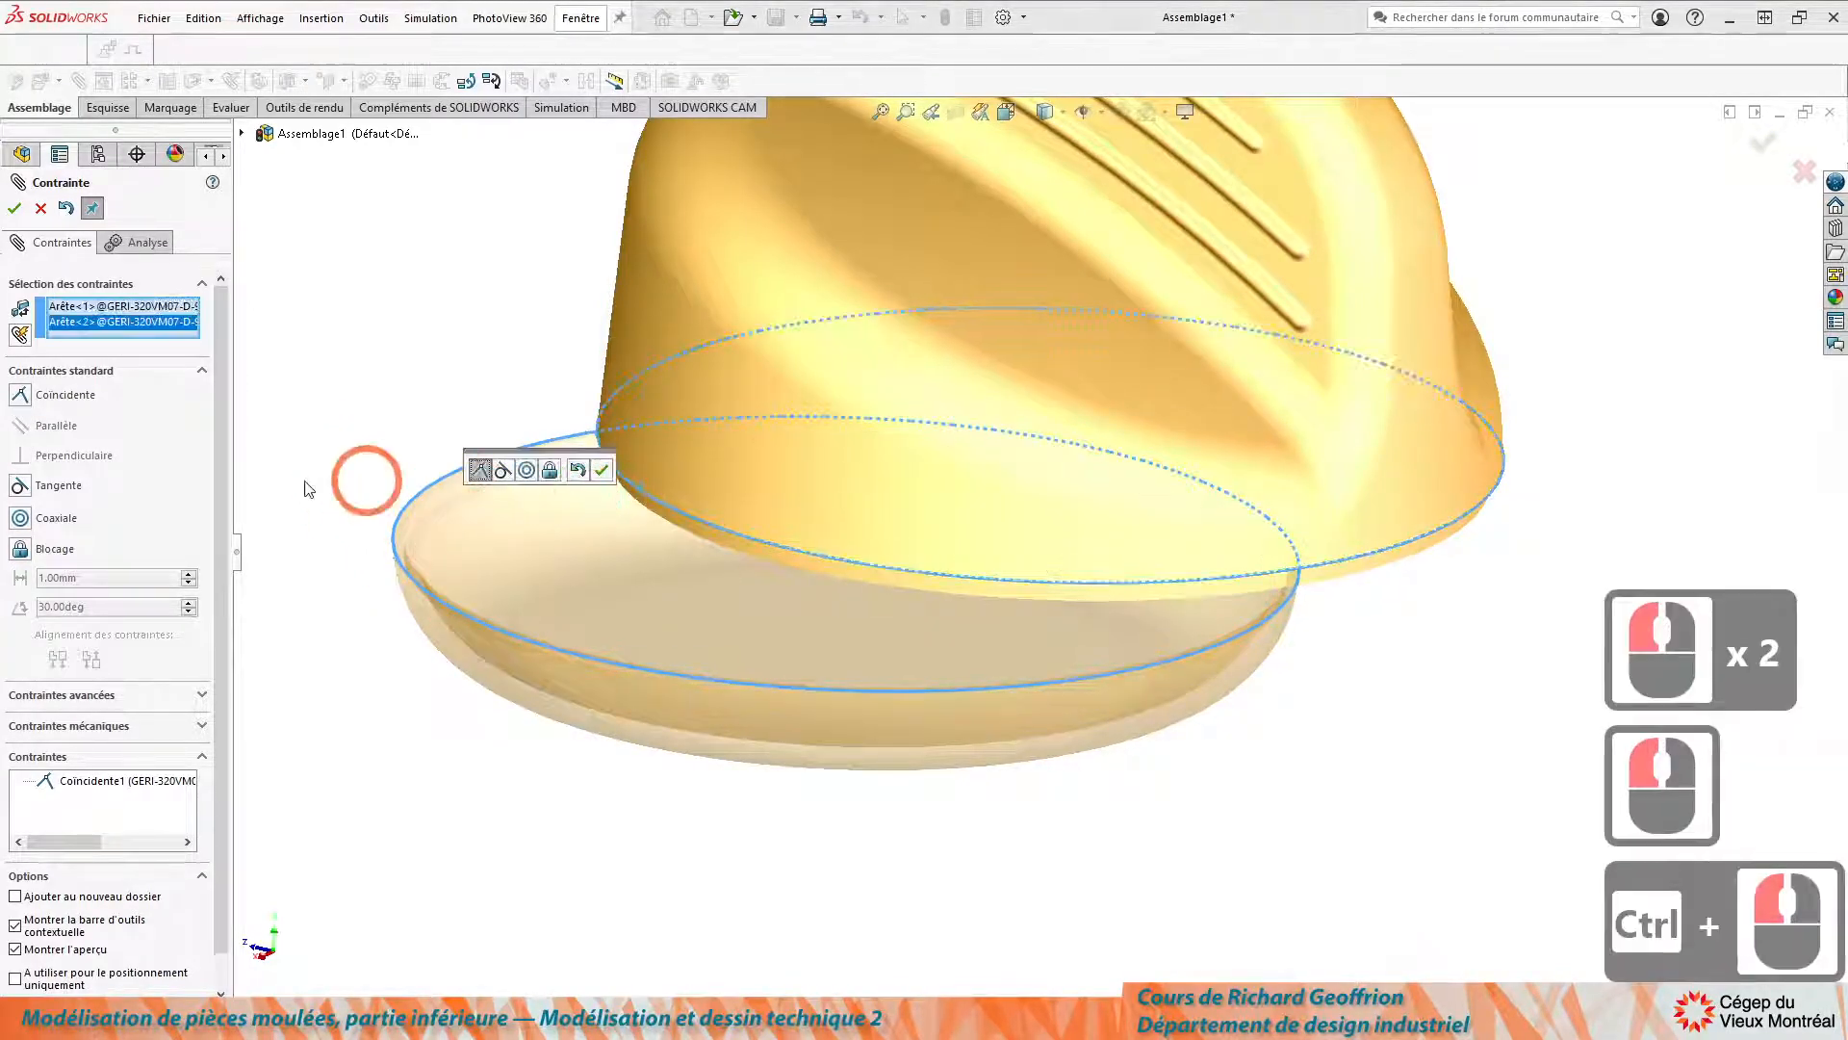
left_click(17, 520)
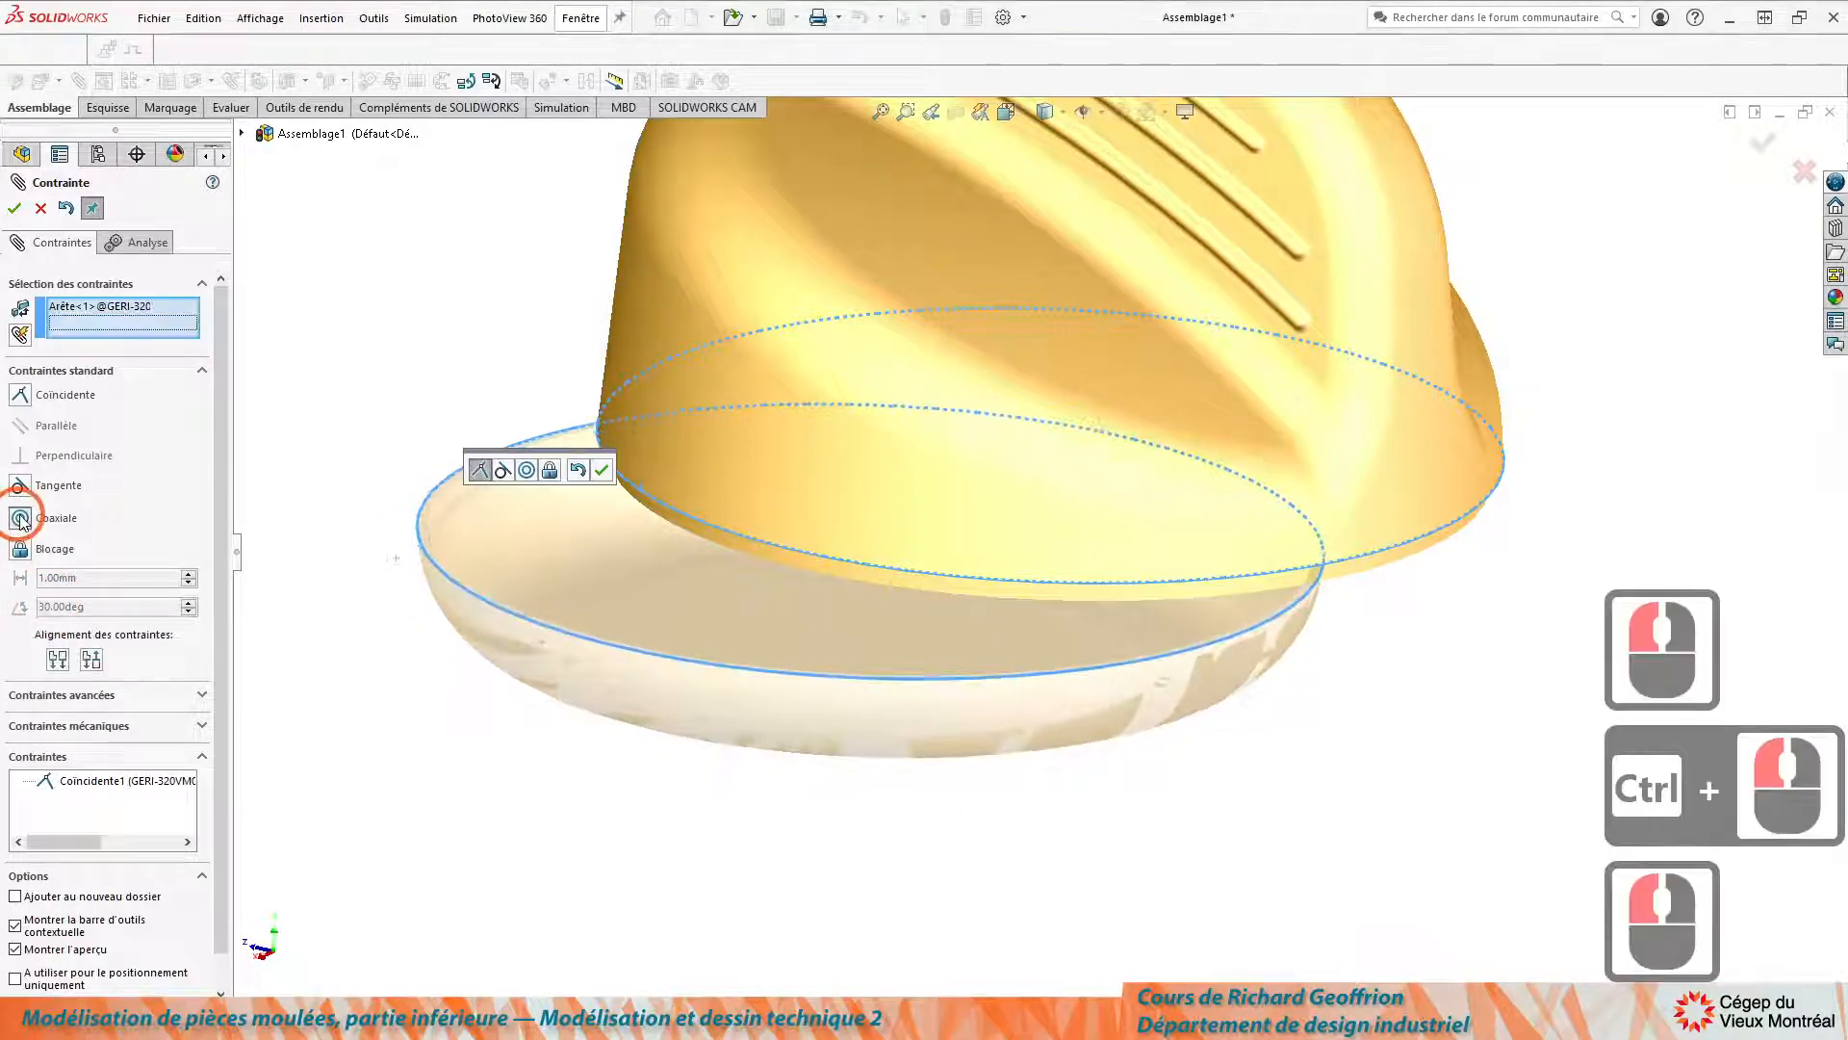
left_click(13, 208)
left_click(14, 208)
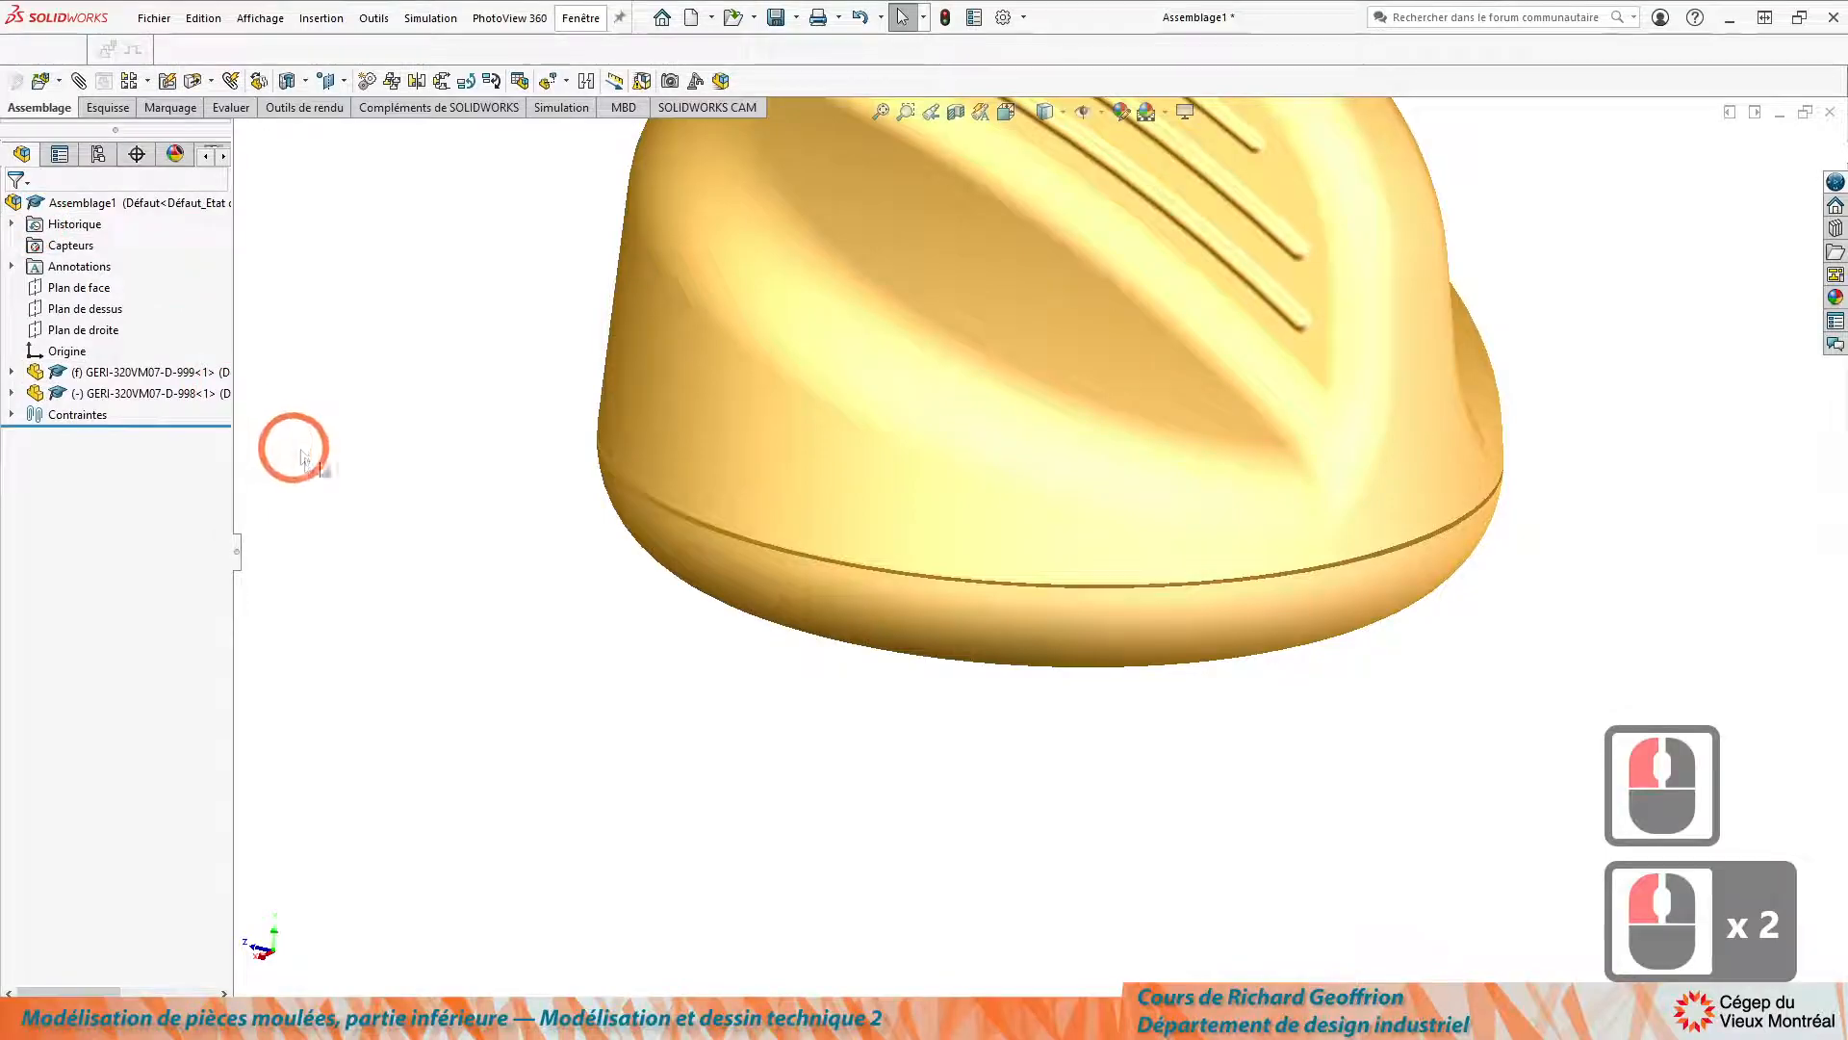
Examine the seam and underside of the two mated parts from several angles.
left_click(962, 602)
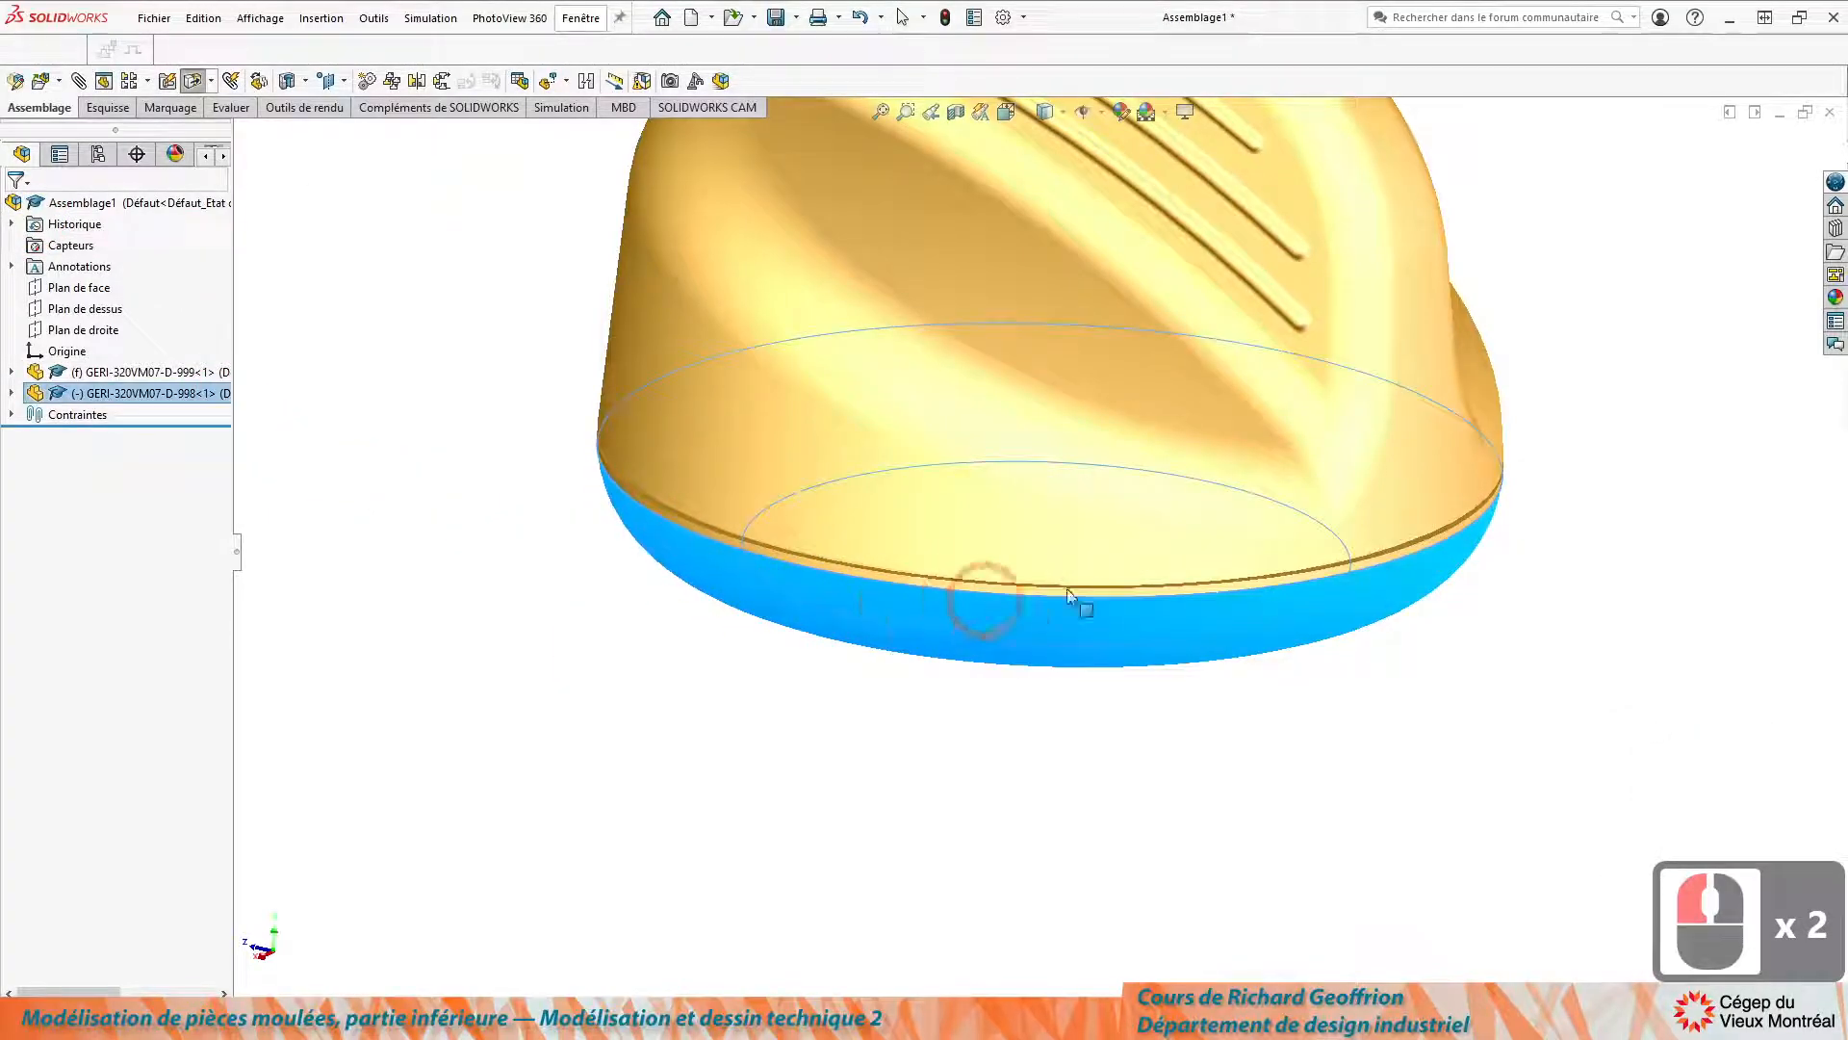
middle_click_drag(849, 698, 784, 548)
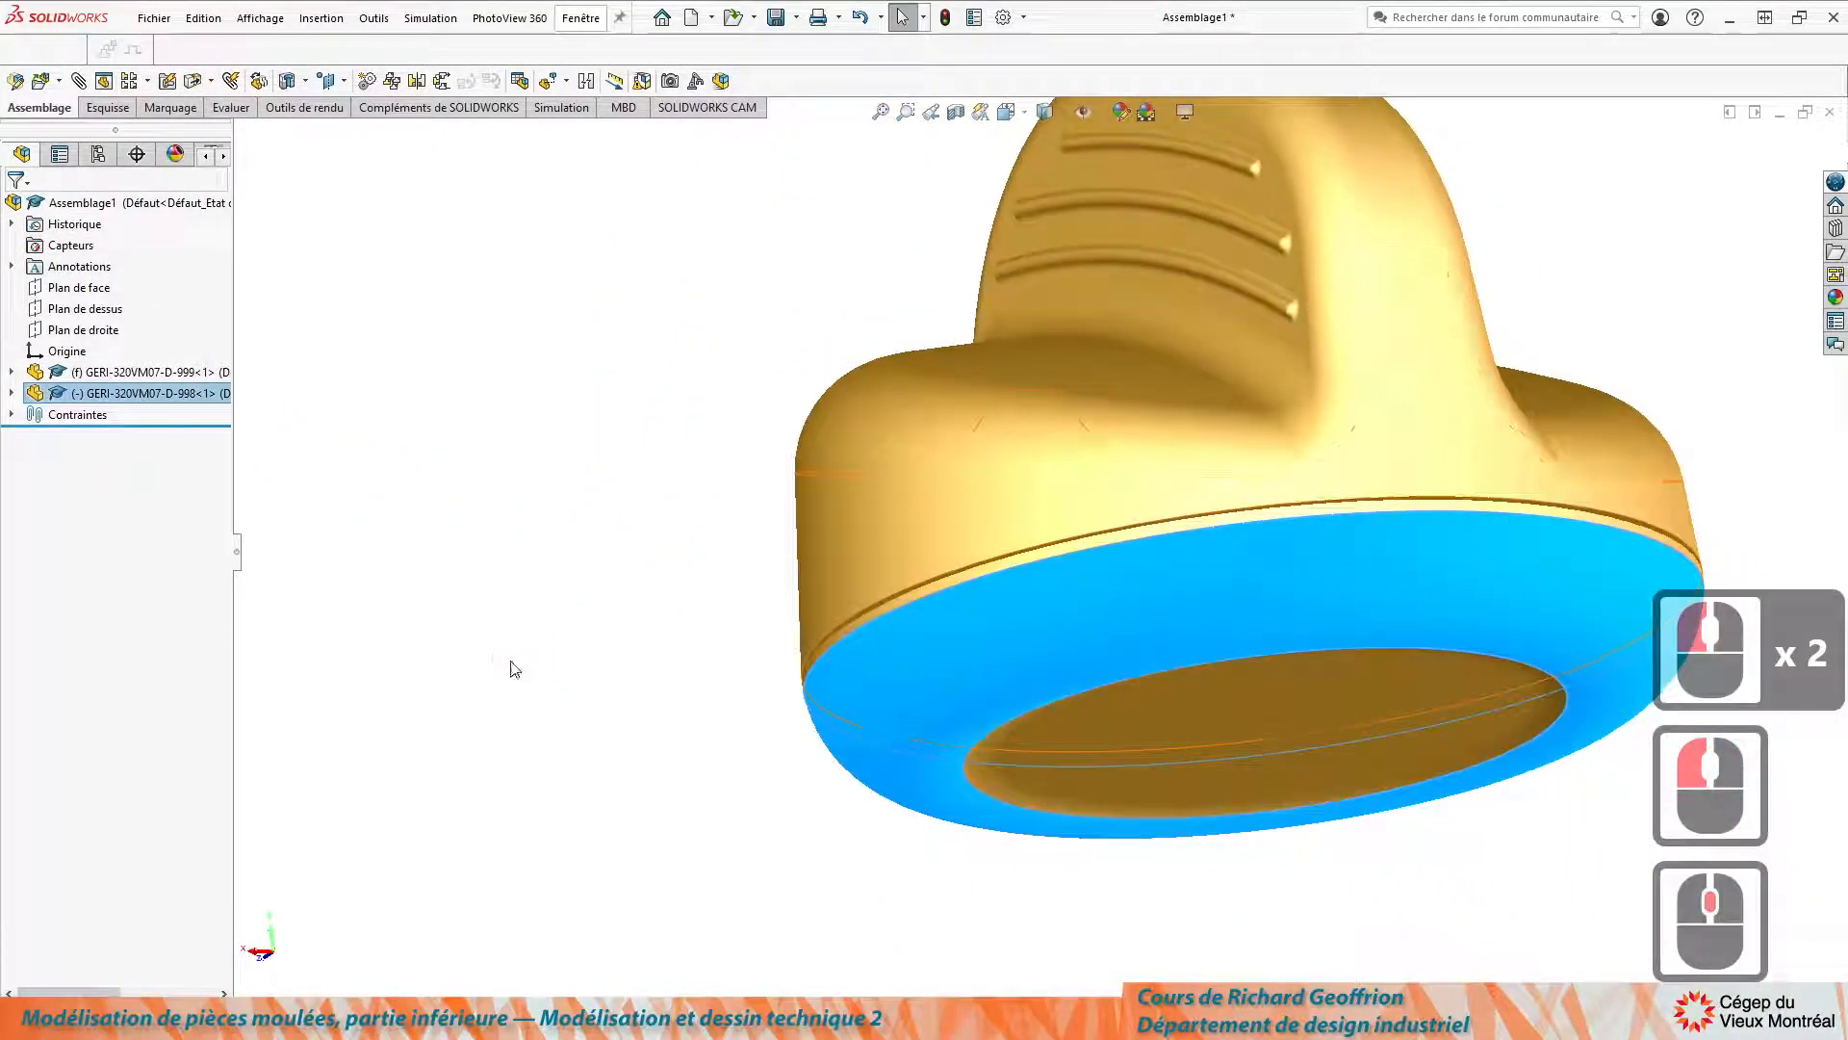
left_click(521, 662)
middle_click_drag(688, 689, 610, 783)
scroll(770, 741, "down", 3)
middle_click_drag(770, 741, 765, 674)
Create a section view of the assembly through the right plane with a 0.00 mm offset, seen square to the cut.
key("ctrl+shift+n")
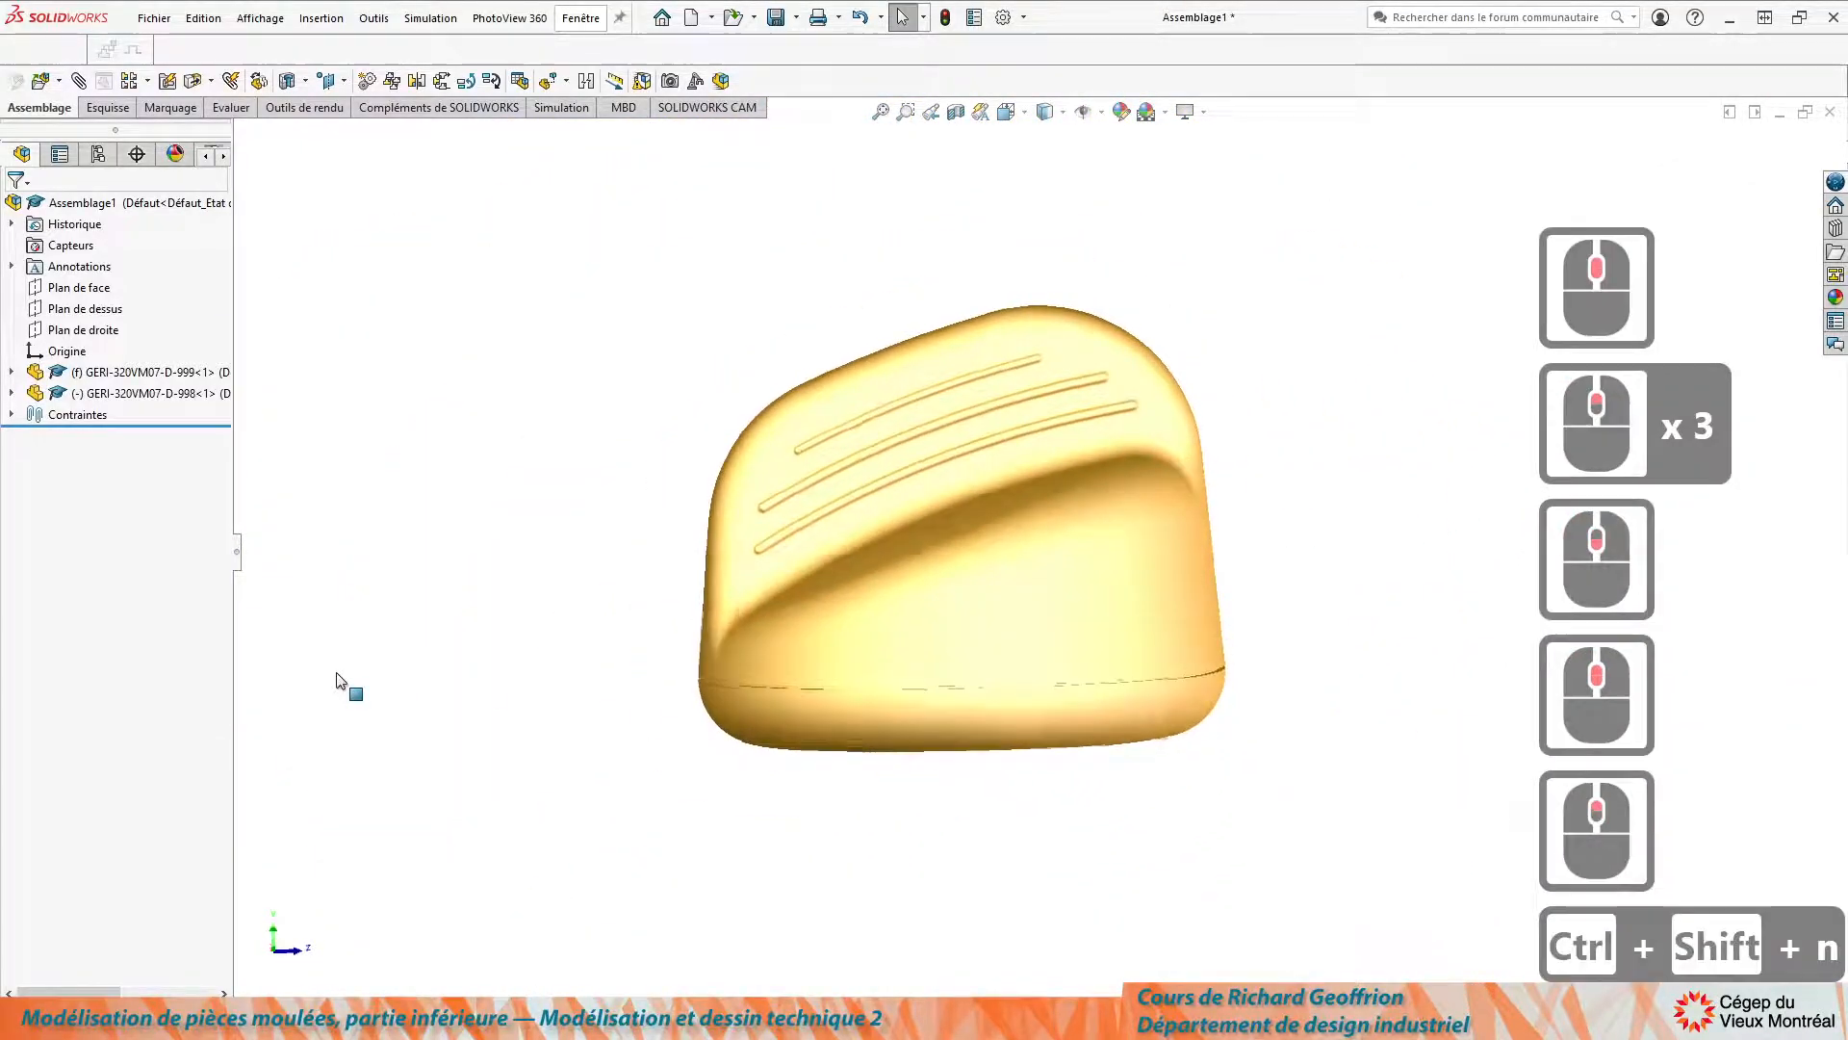
left_click(955, 112)
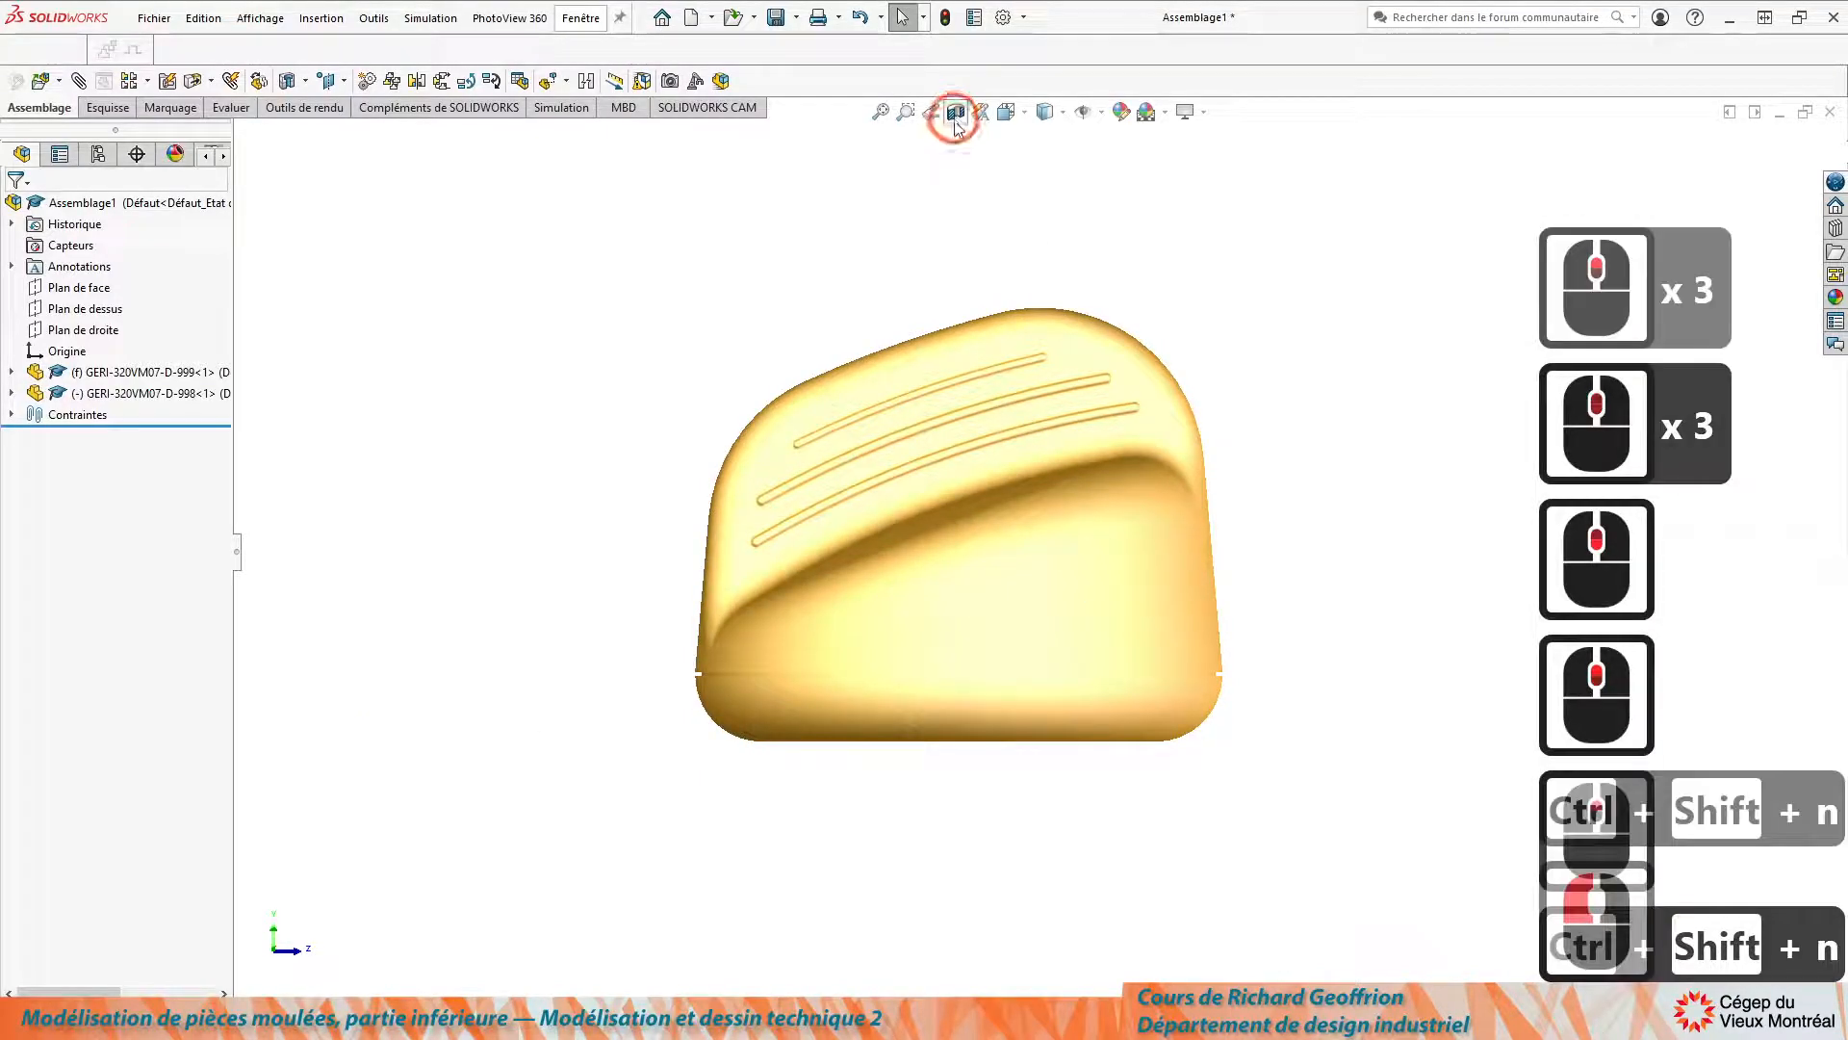
left_click(101, 557)
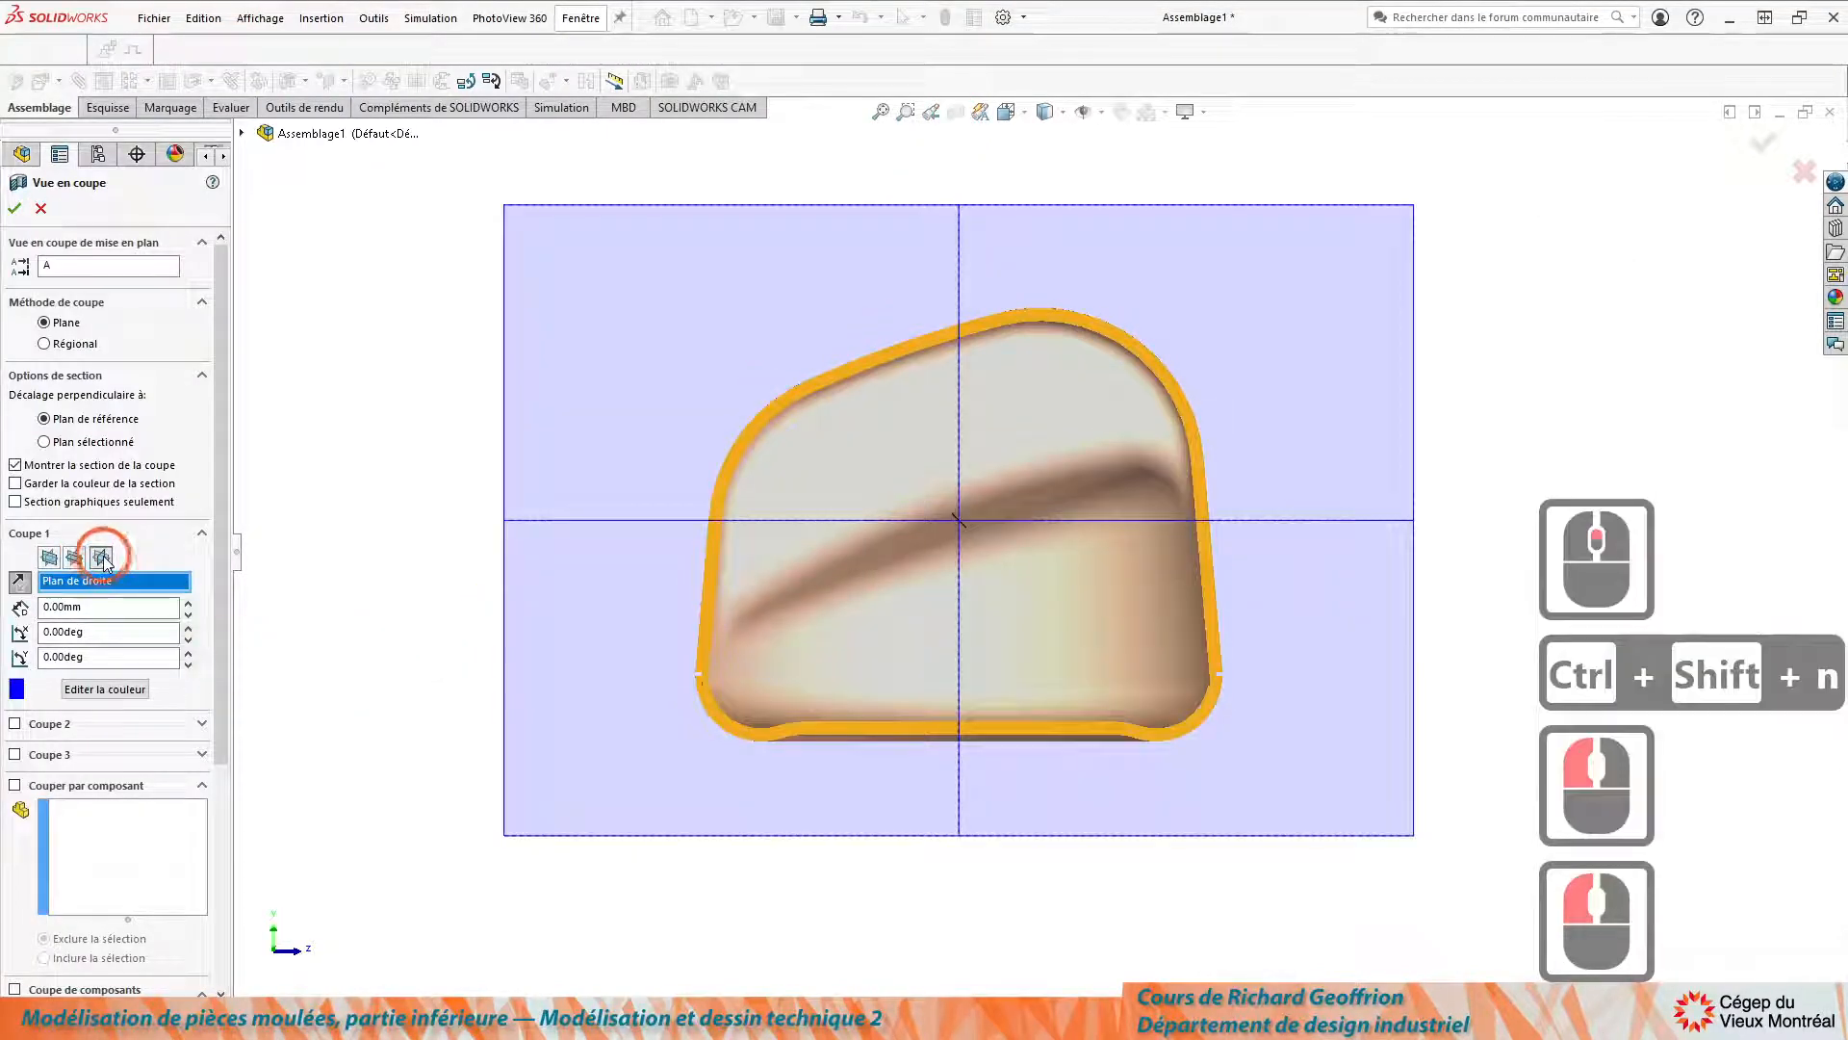
left_click(15, 209)
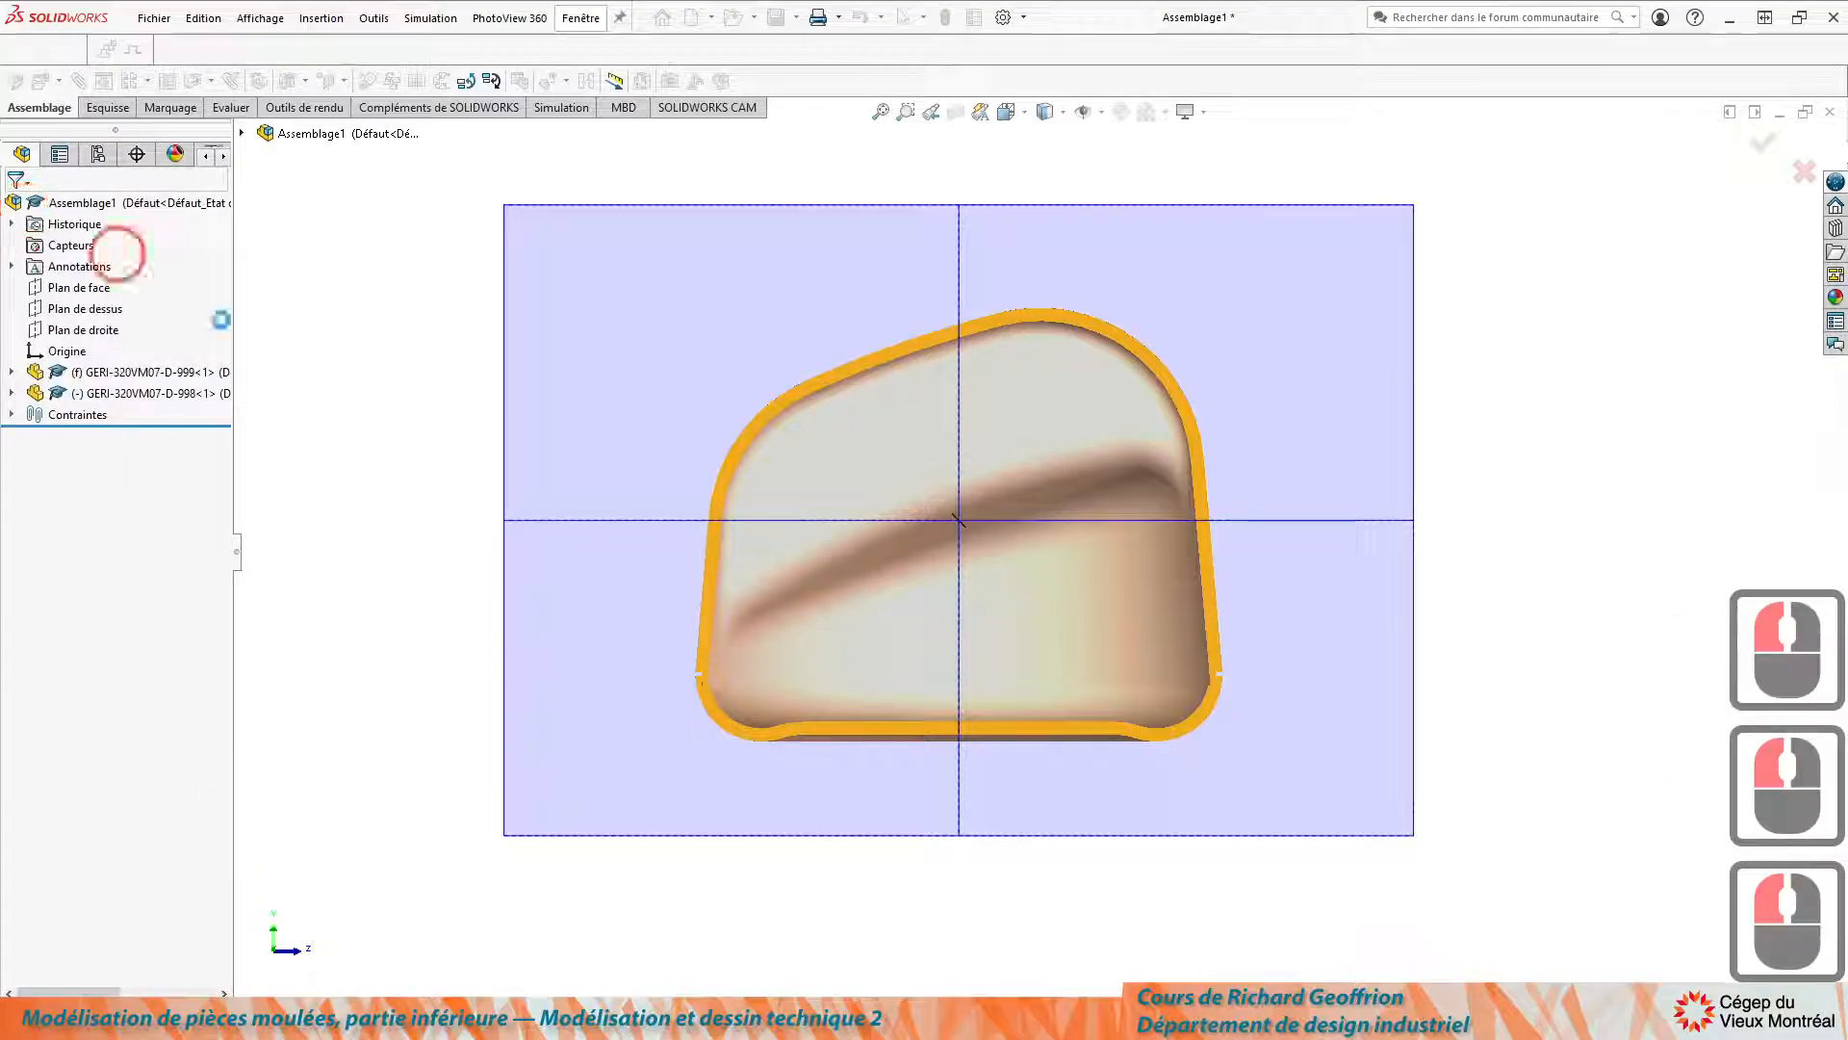
left_click(442, 569)
Set the display style of the sectioned assembly to shaded with edges.
scroll(996, 635, "up", 3)
scroll(996, 635, "down", 3)
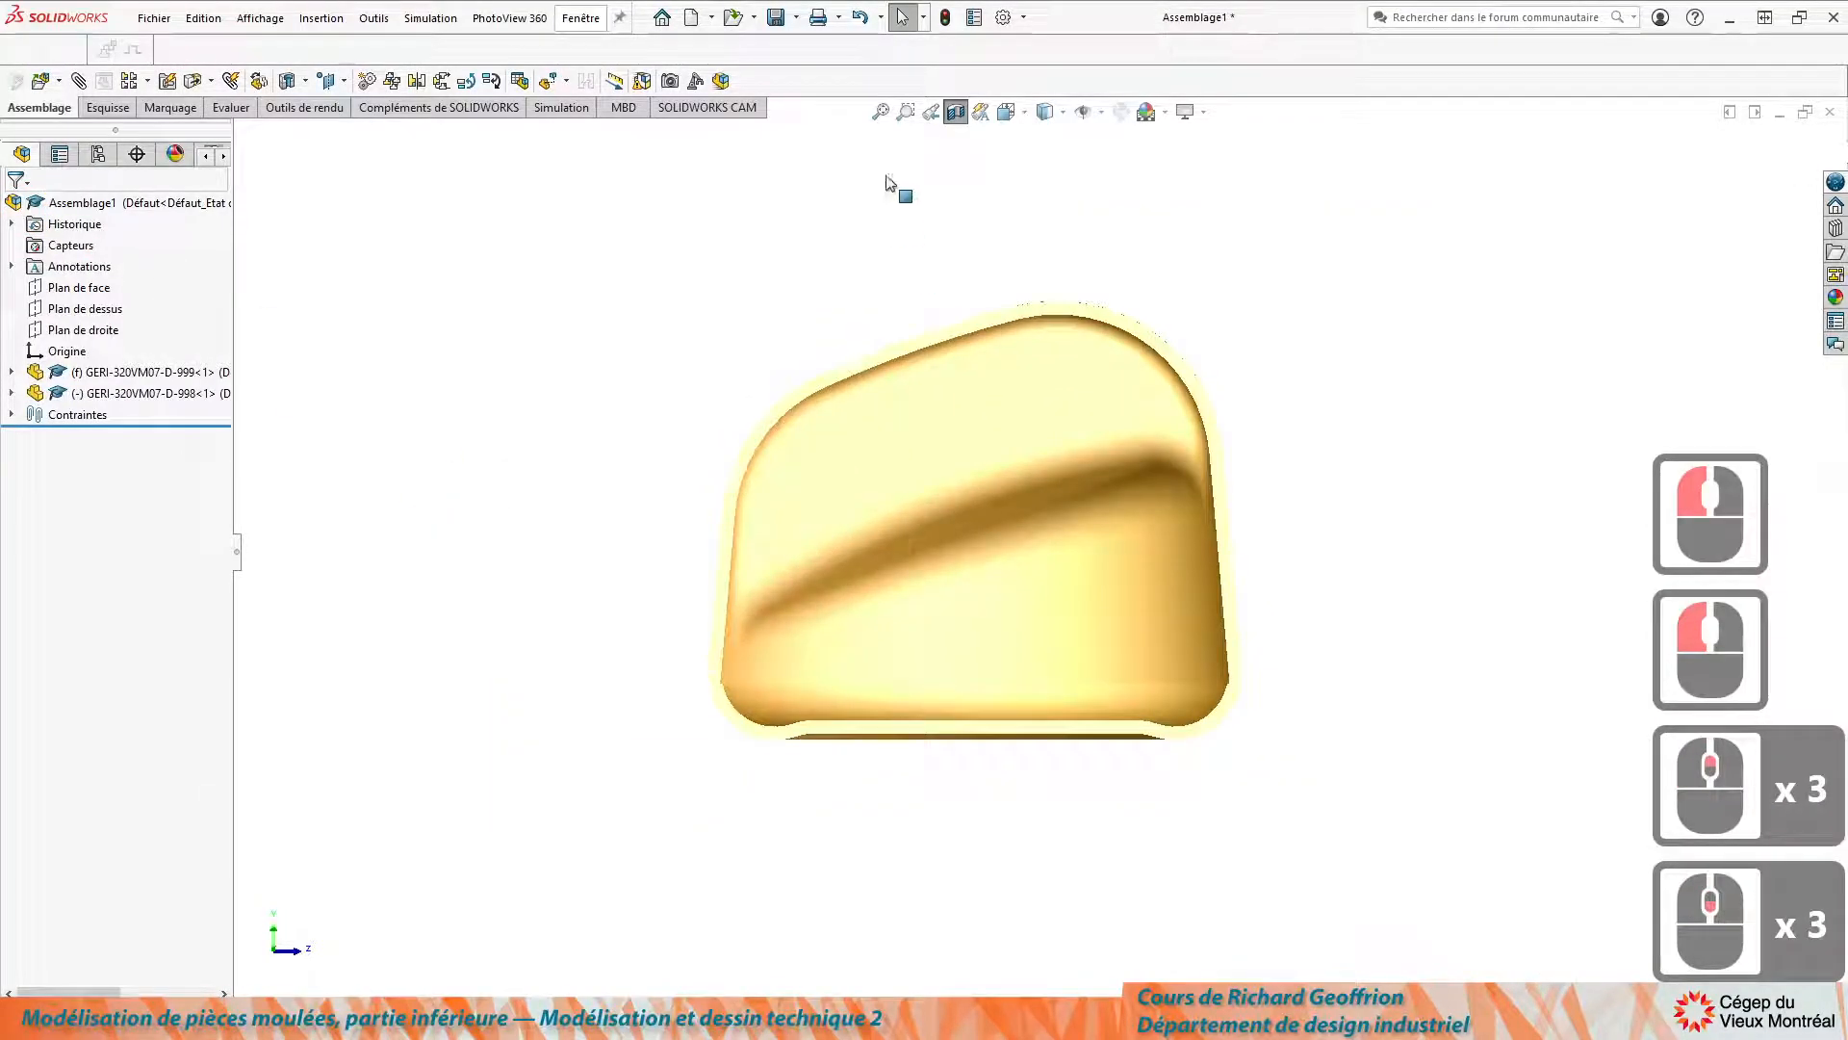
scroll(887, 185, "down", 2)
left_click(1049, 113)
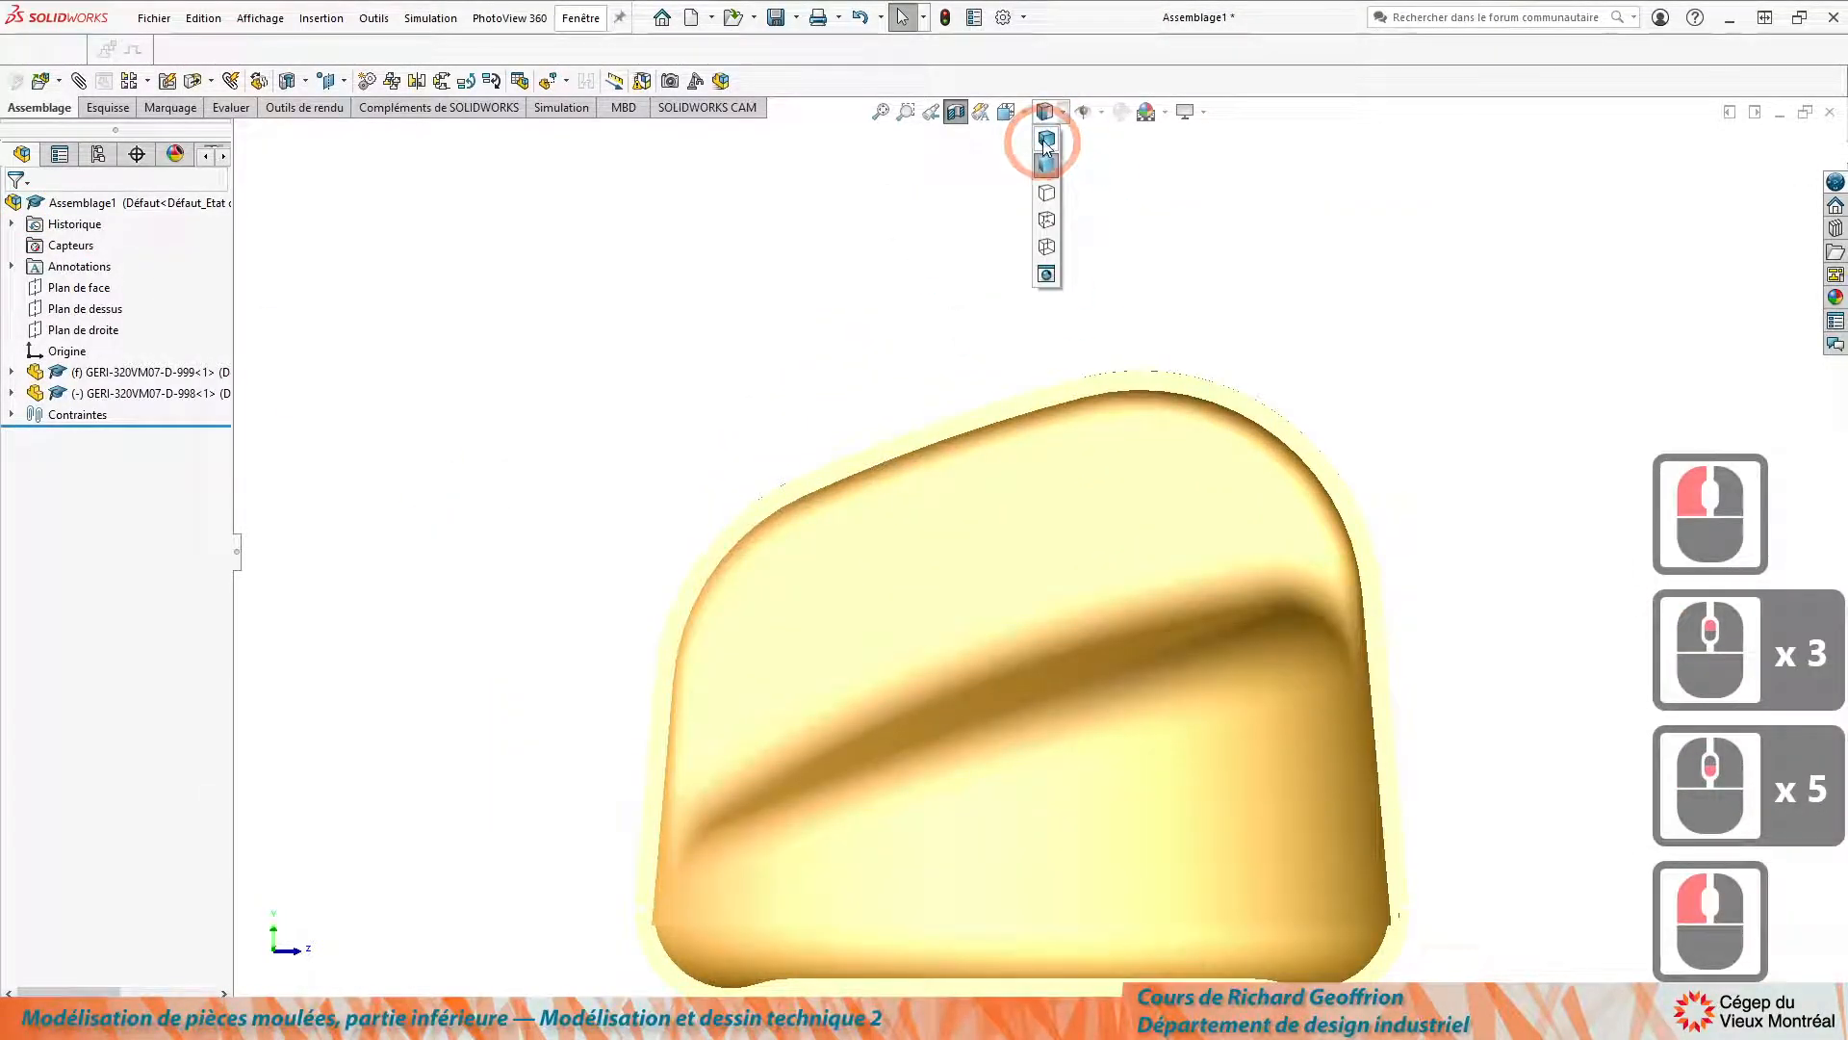
left_click(1047, 139)
Examine the lip-and-groove joint between the two parts in the section, both close up and across the whole assembly.
scroll(689, 888, "down", 5)
scroll(689, 887, "down", 12)
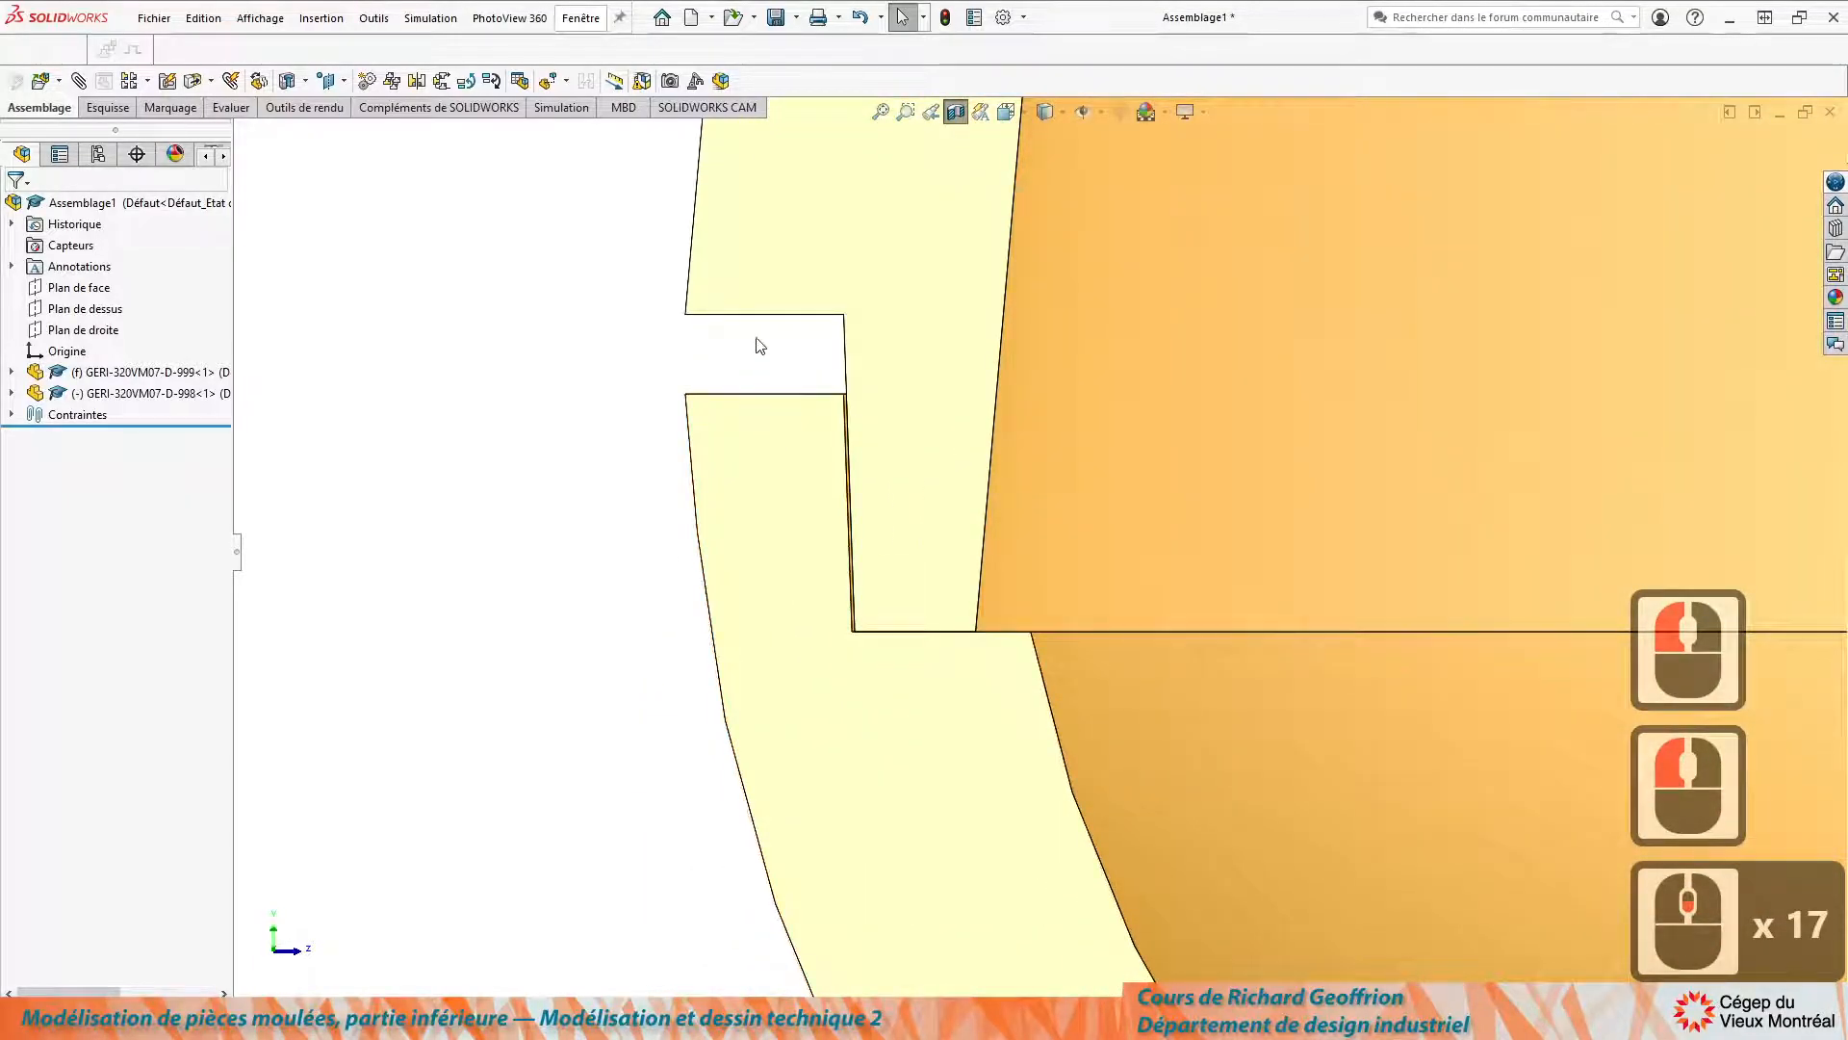
scroll(821, 450, "up", 16)
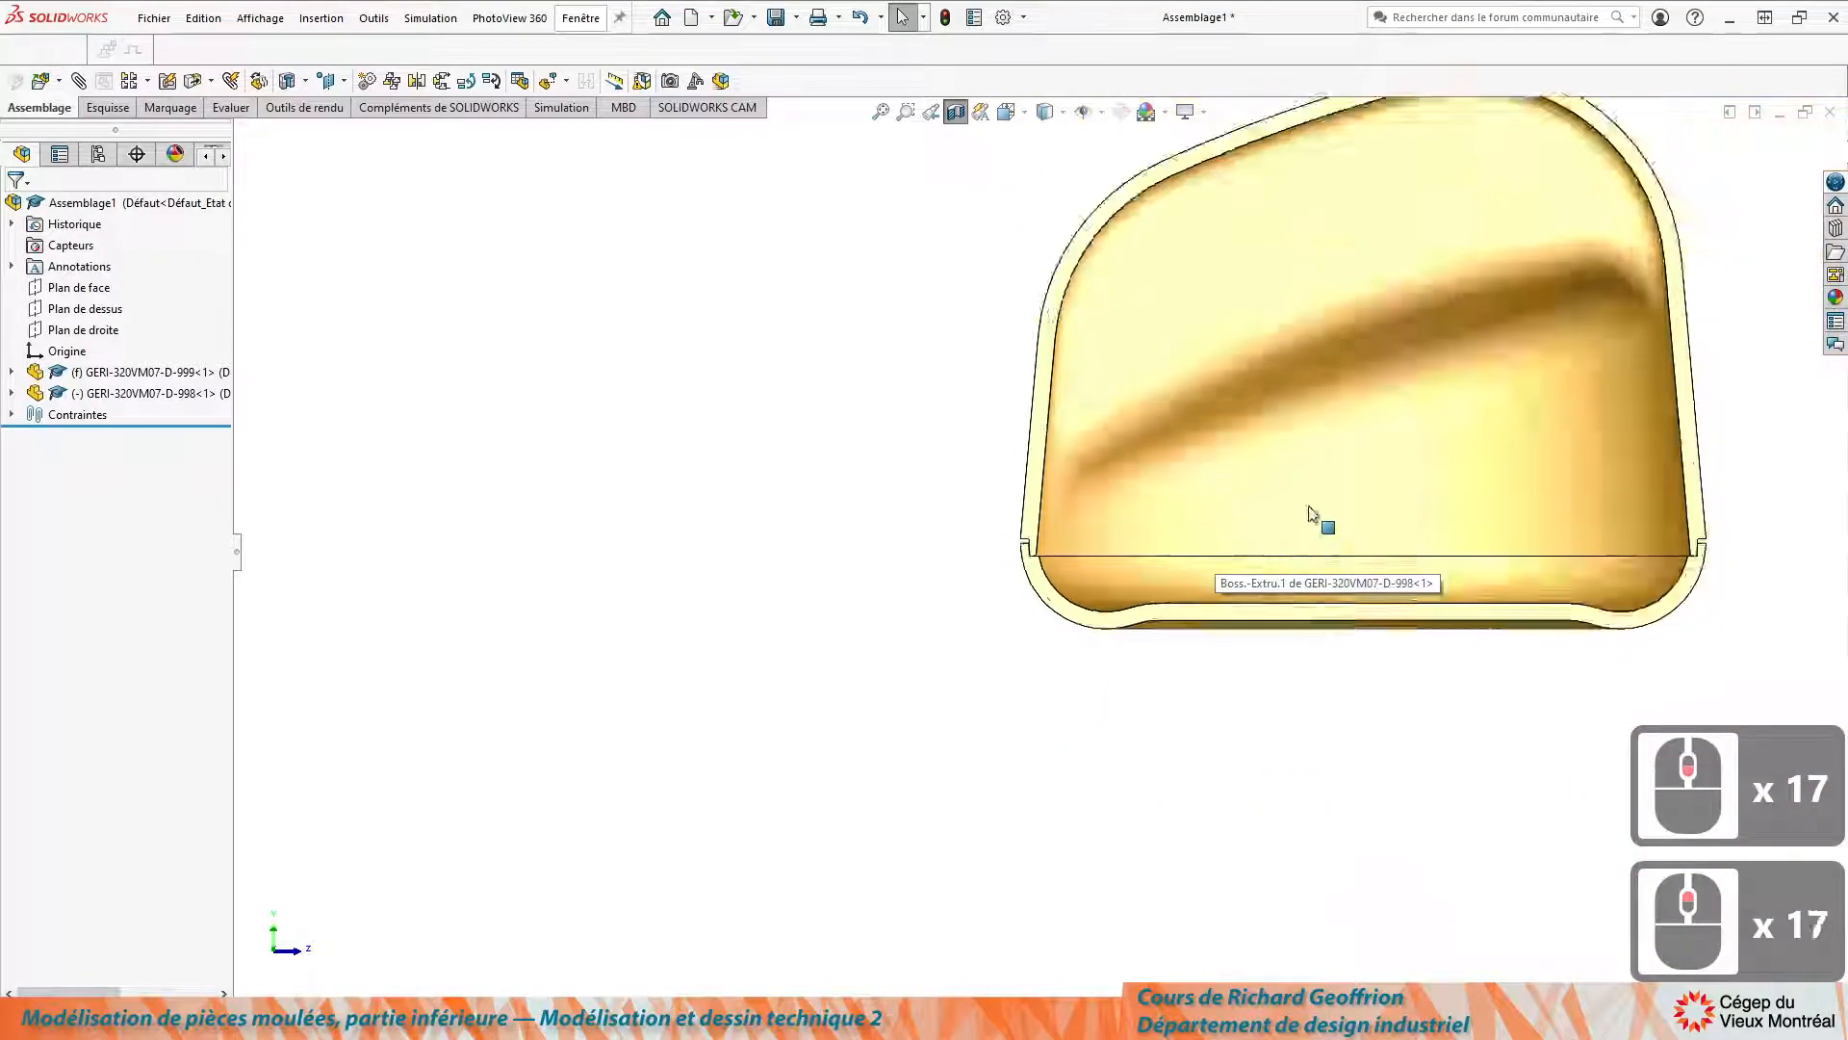
scroll(1311, 523, "up", 3)
scroll(1359, 474, "down", 5)
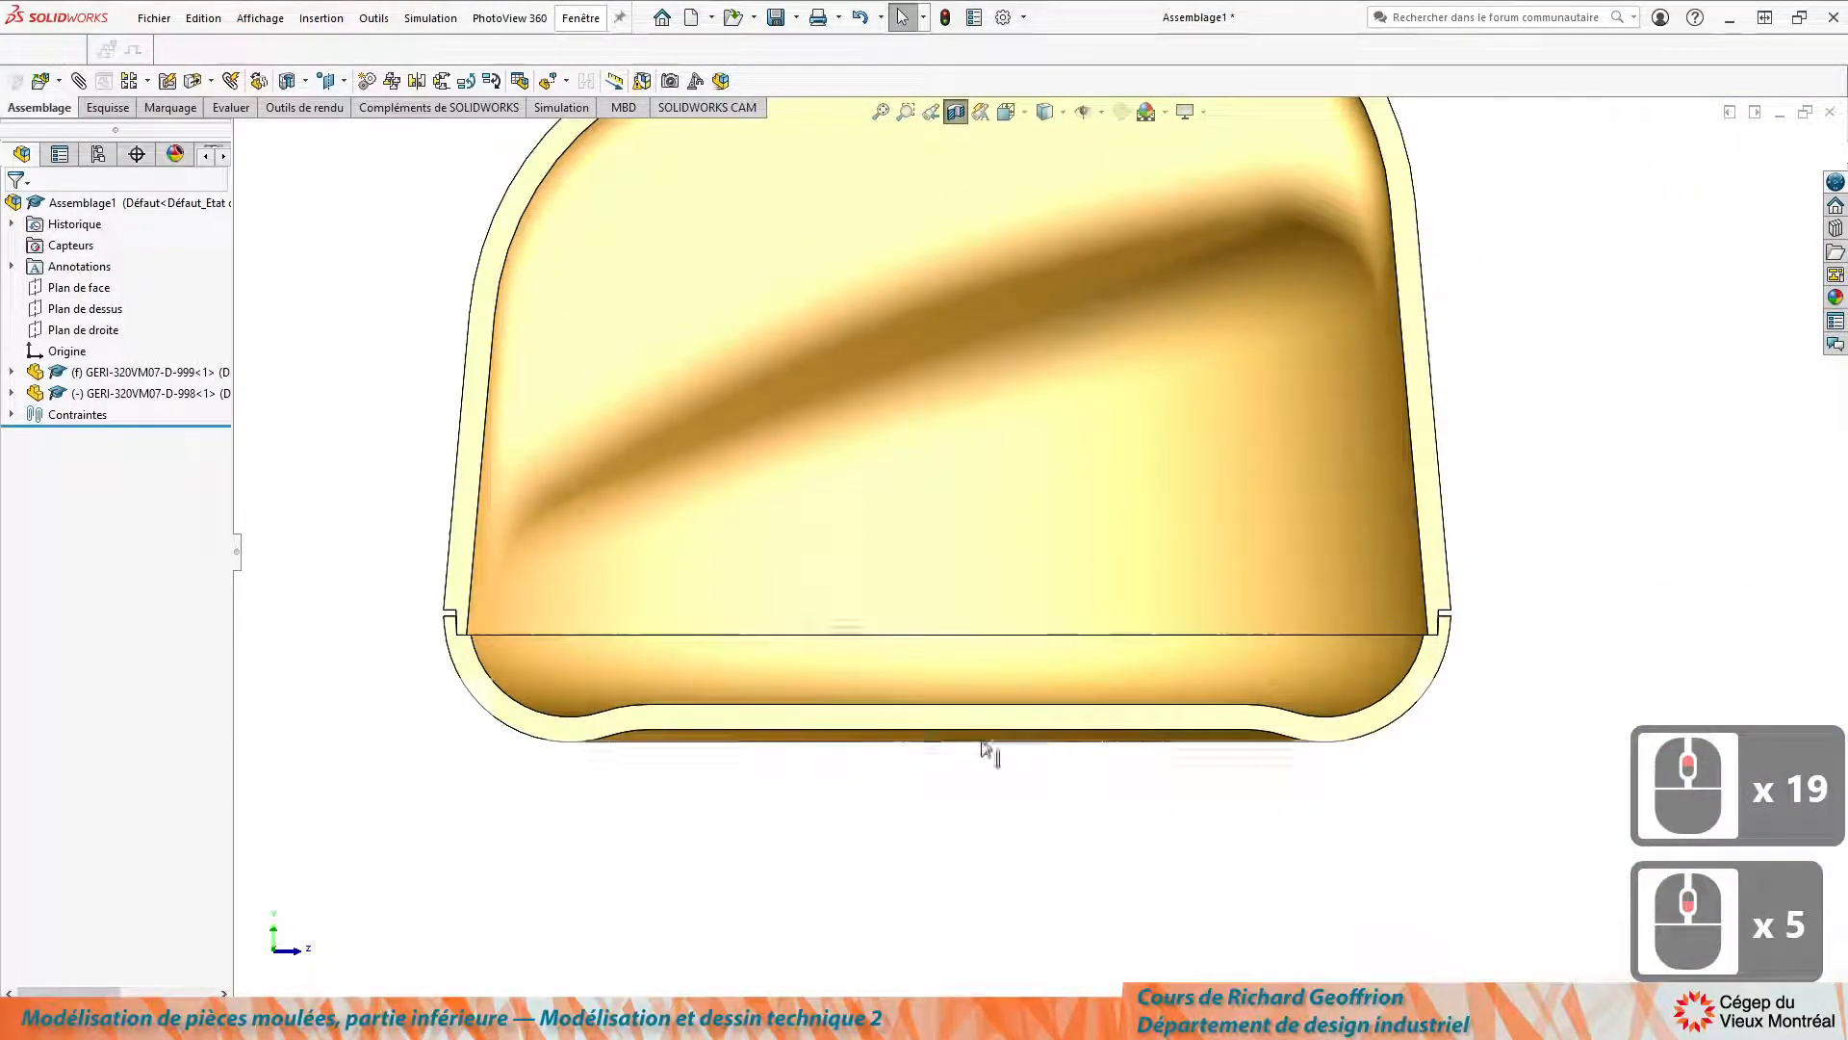
scroll(1039, 507, "up", 5)
middle_click_drag(928, 529, 942, 781)
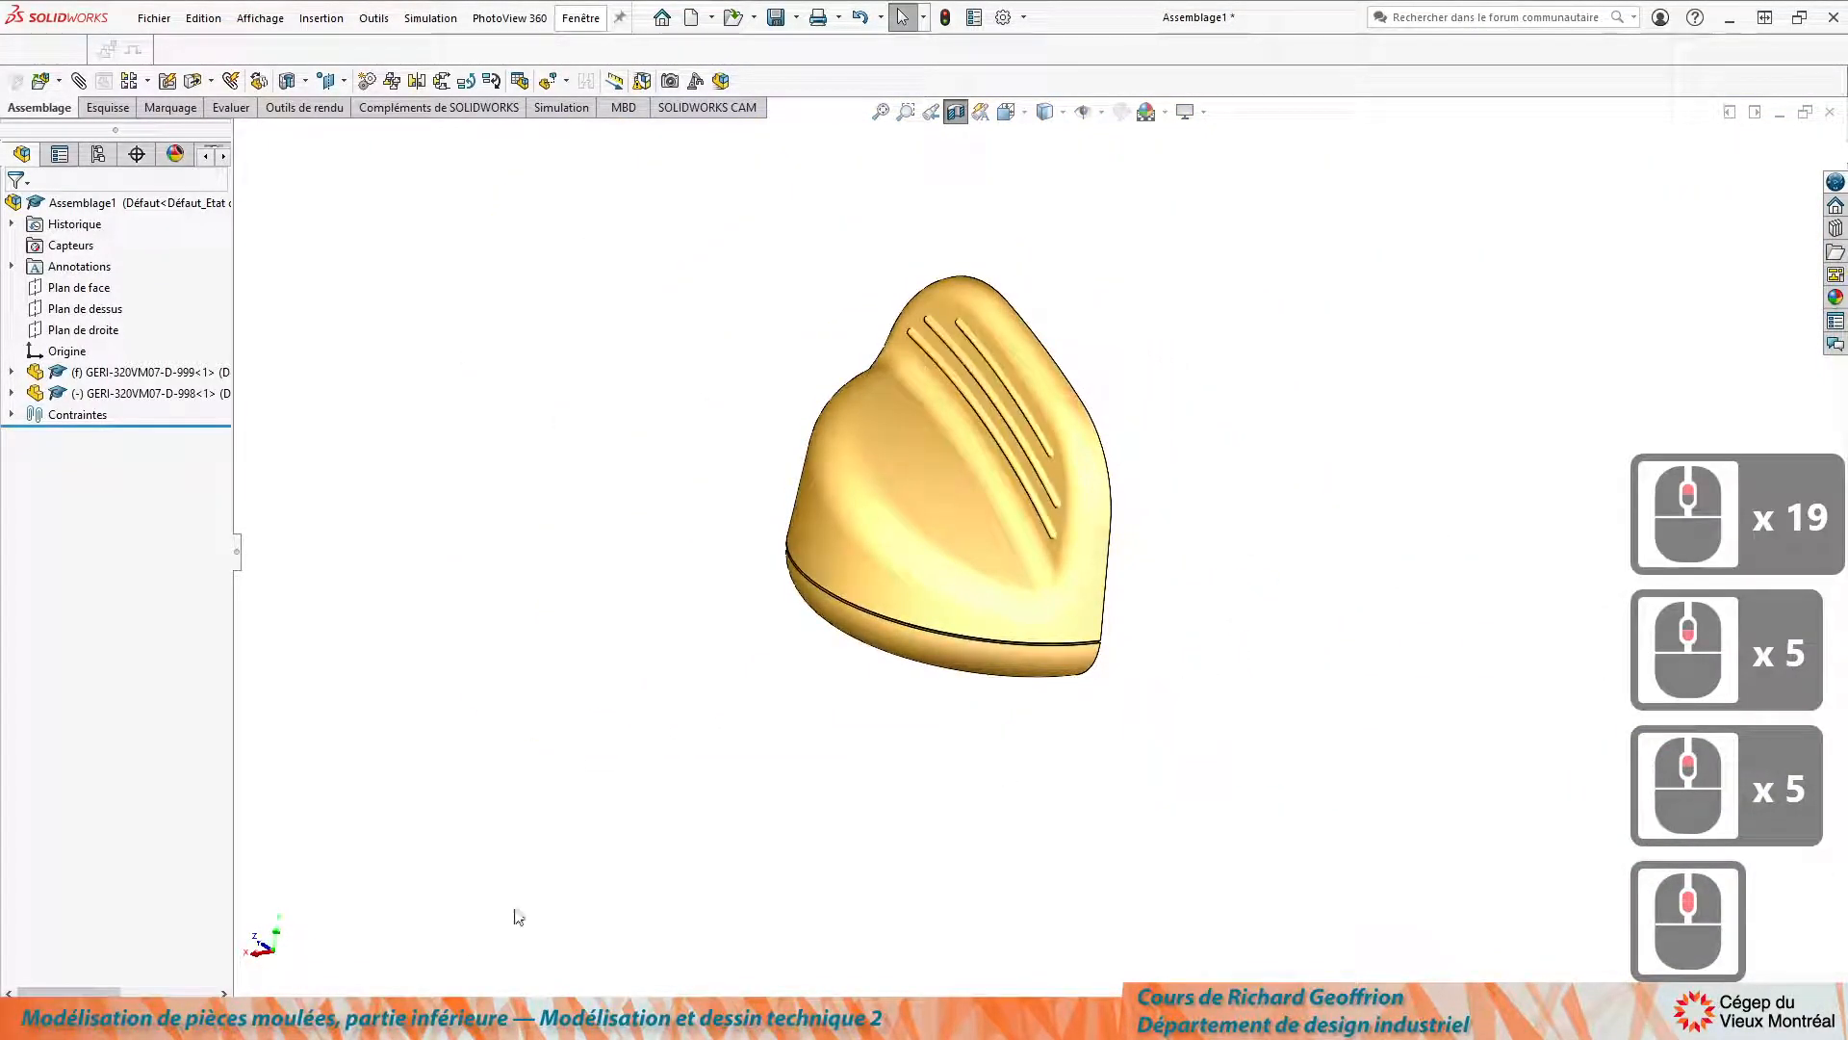